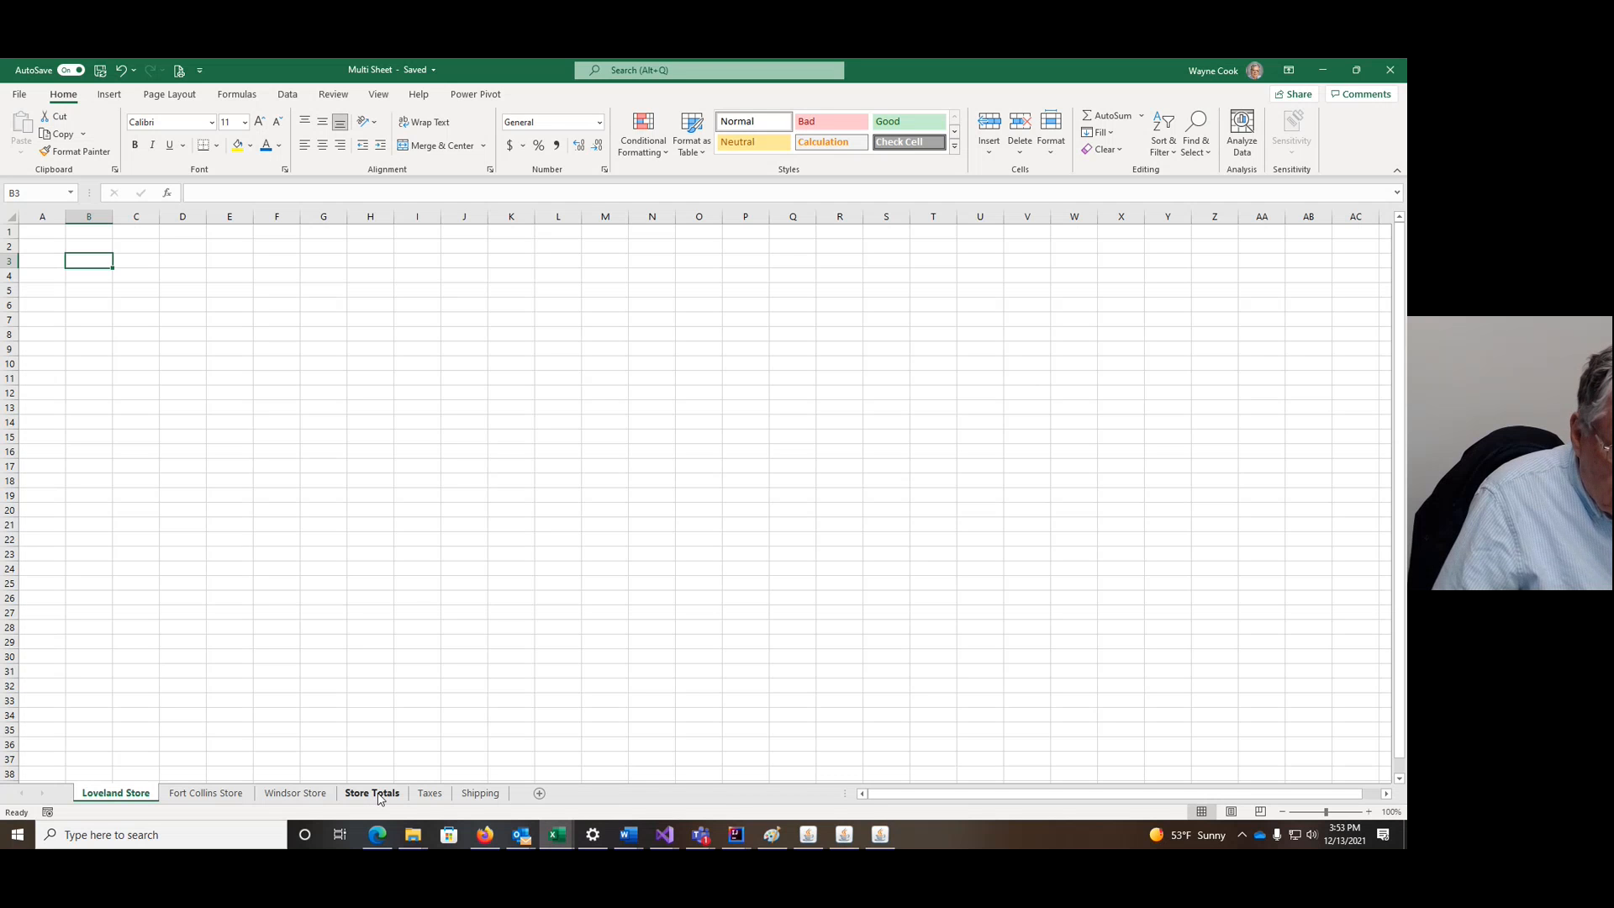
Step: Group Loveland through Store Totals and enter headers Product, Cost, Tax, Shipping, Total in B3:F3
left_click(379, 798, "shift")
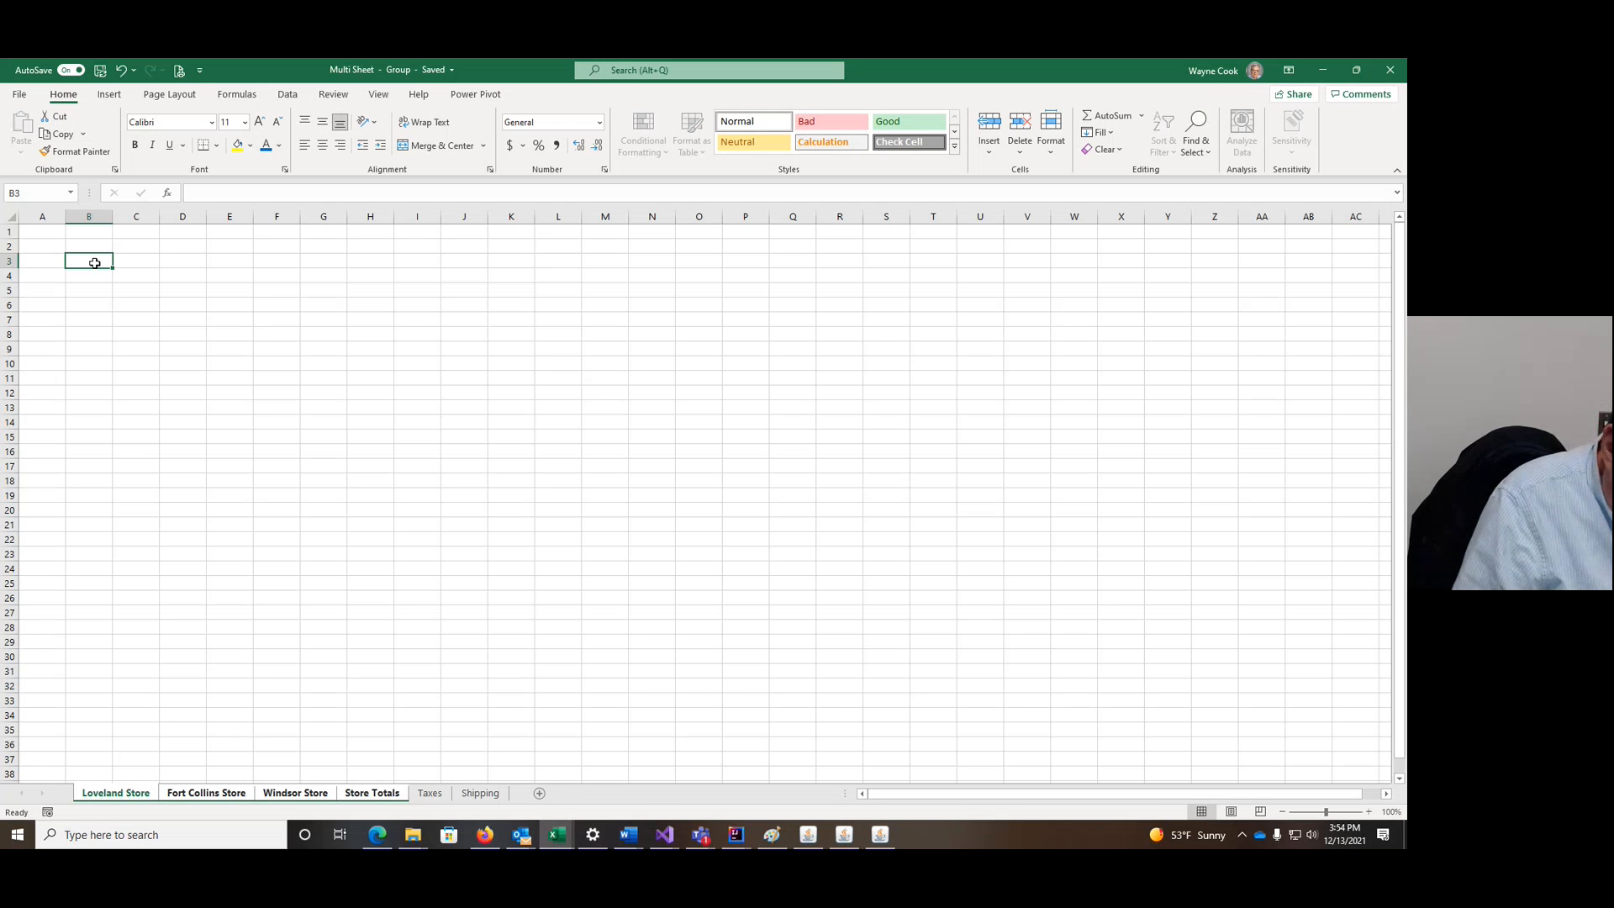
type("Prod")
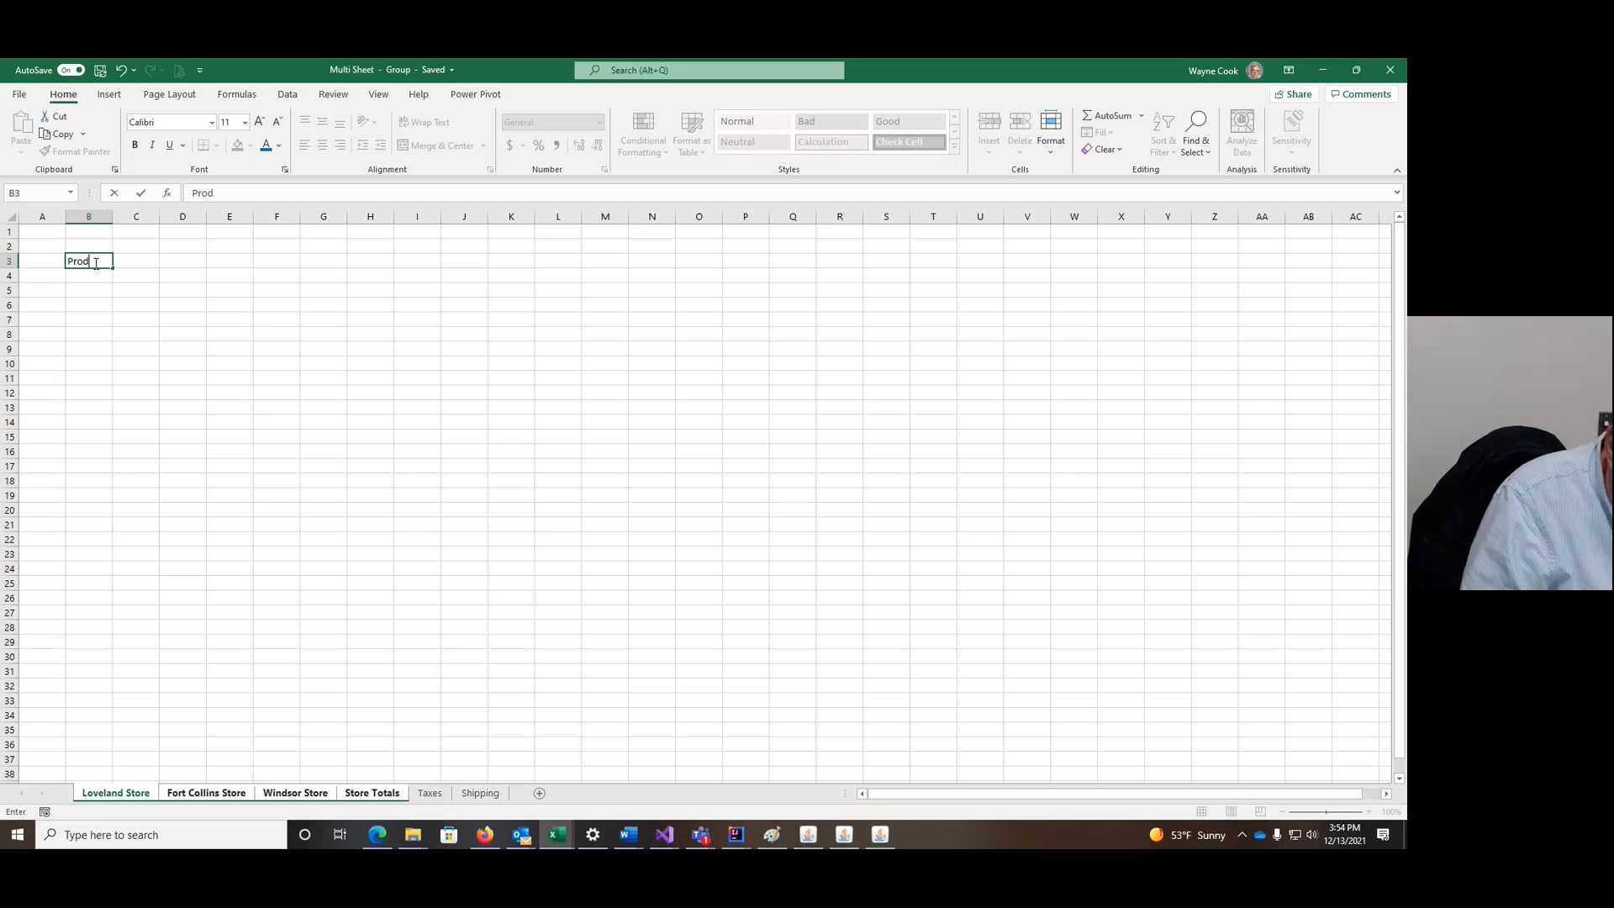
type("uct")
key("Tab")
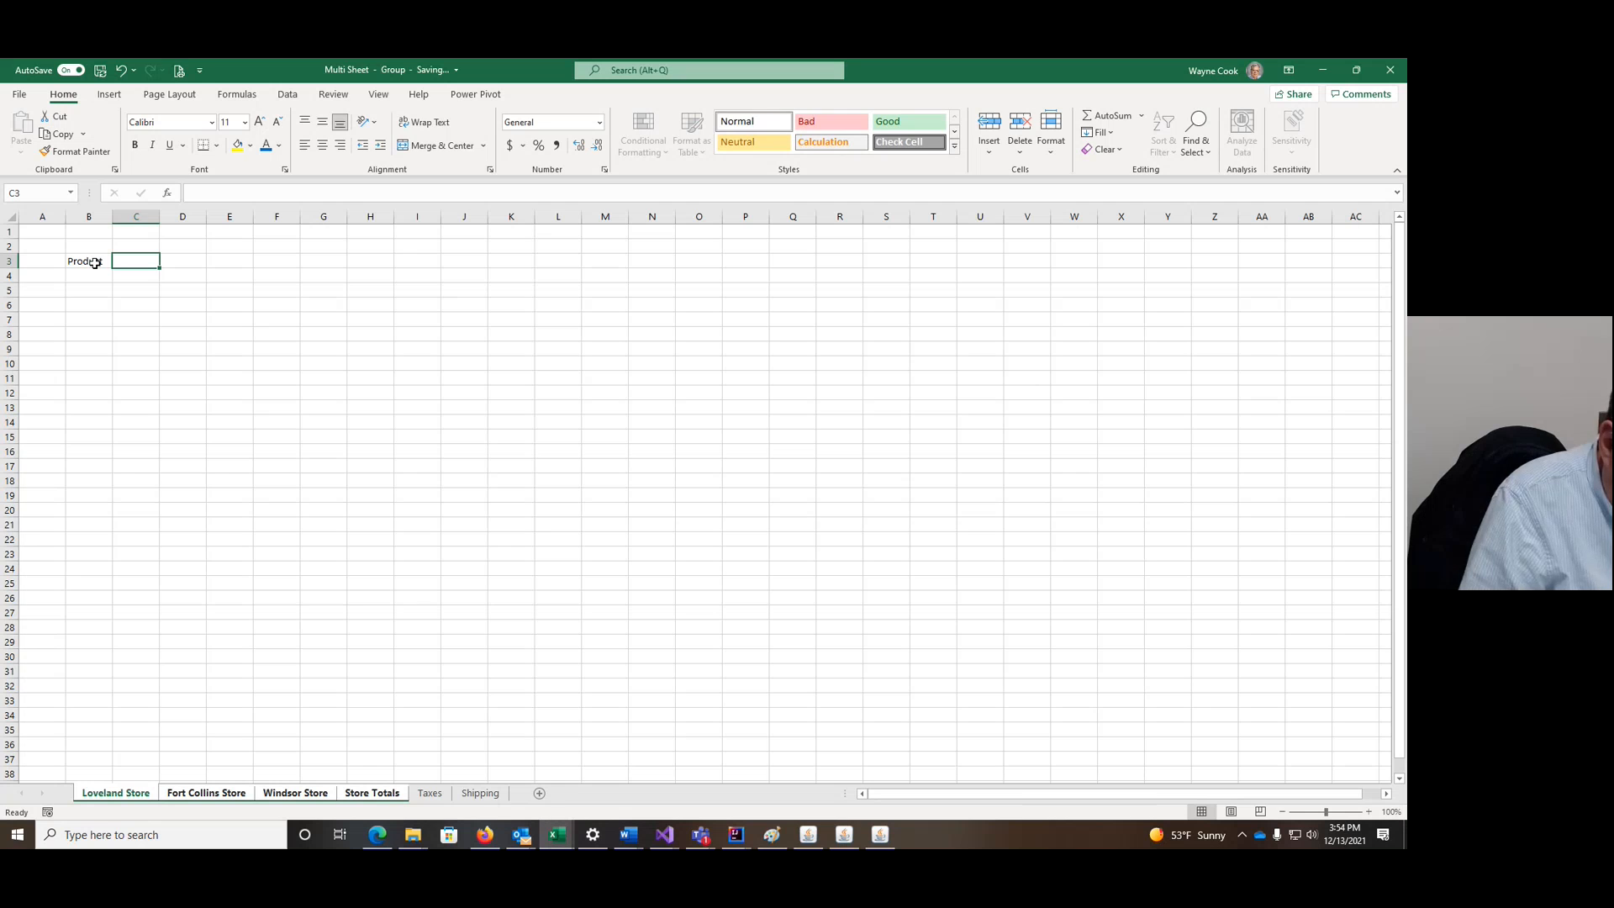
type("To")
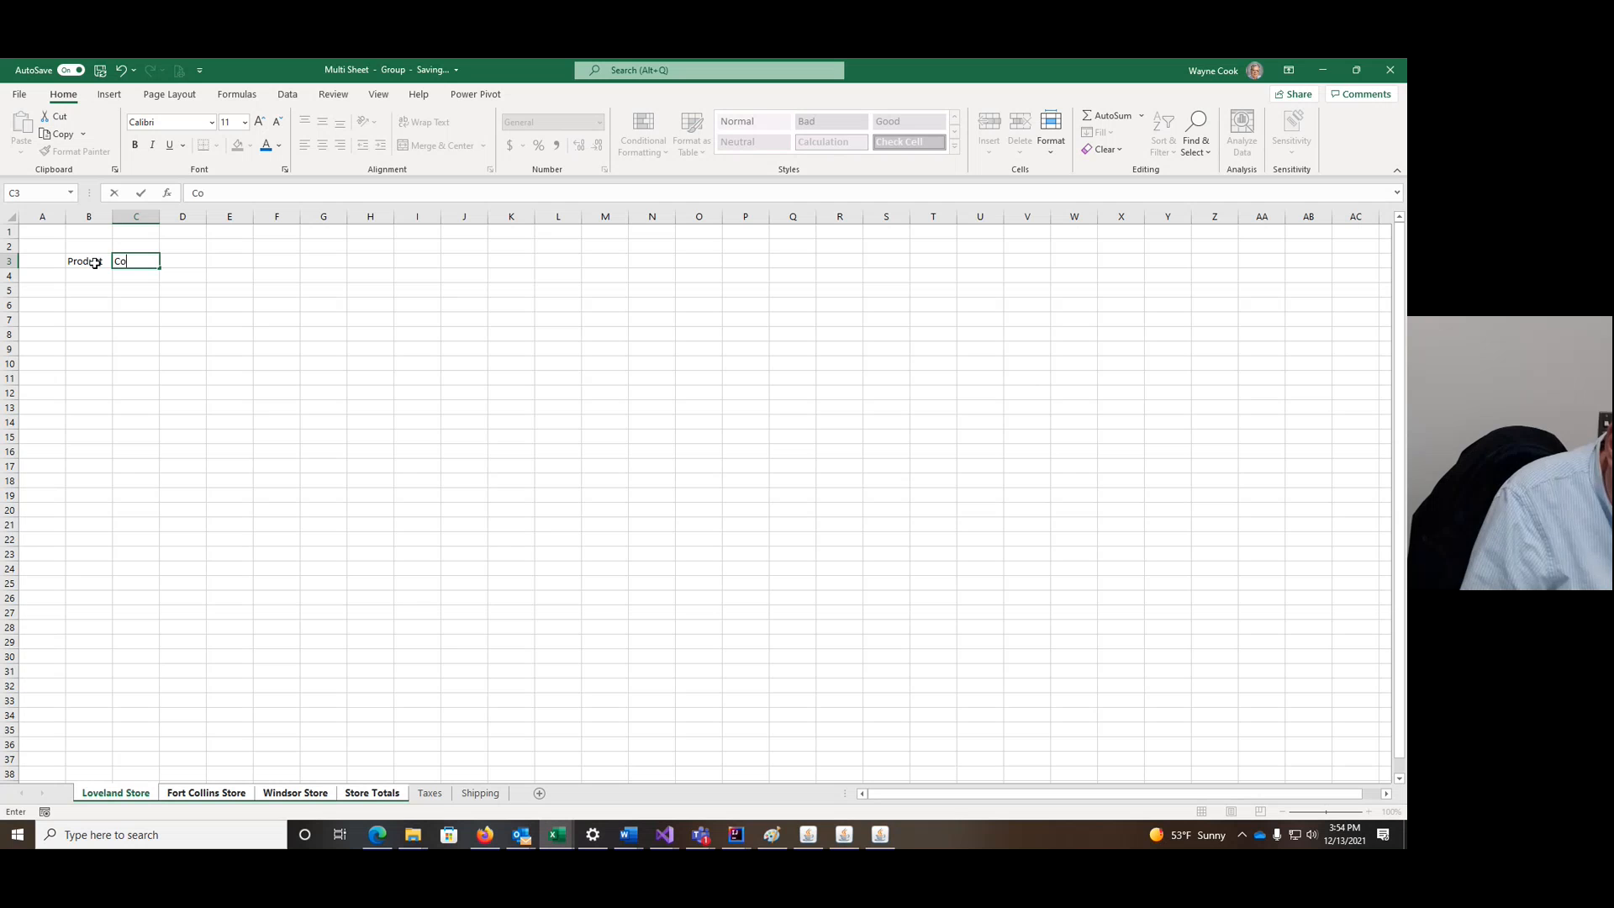
key("Tab")
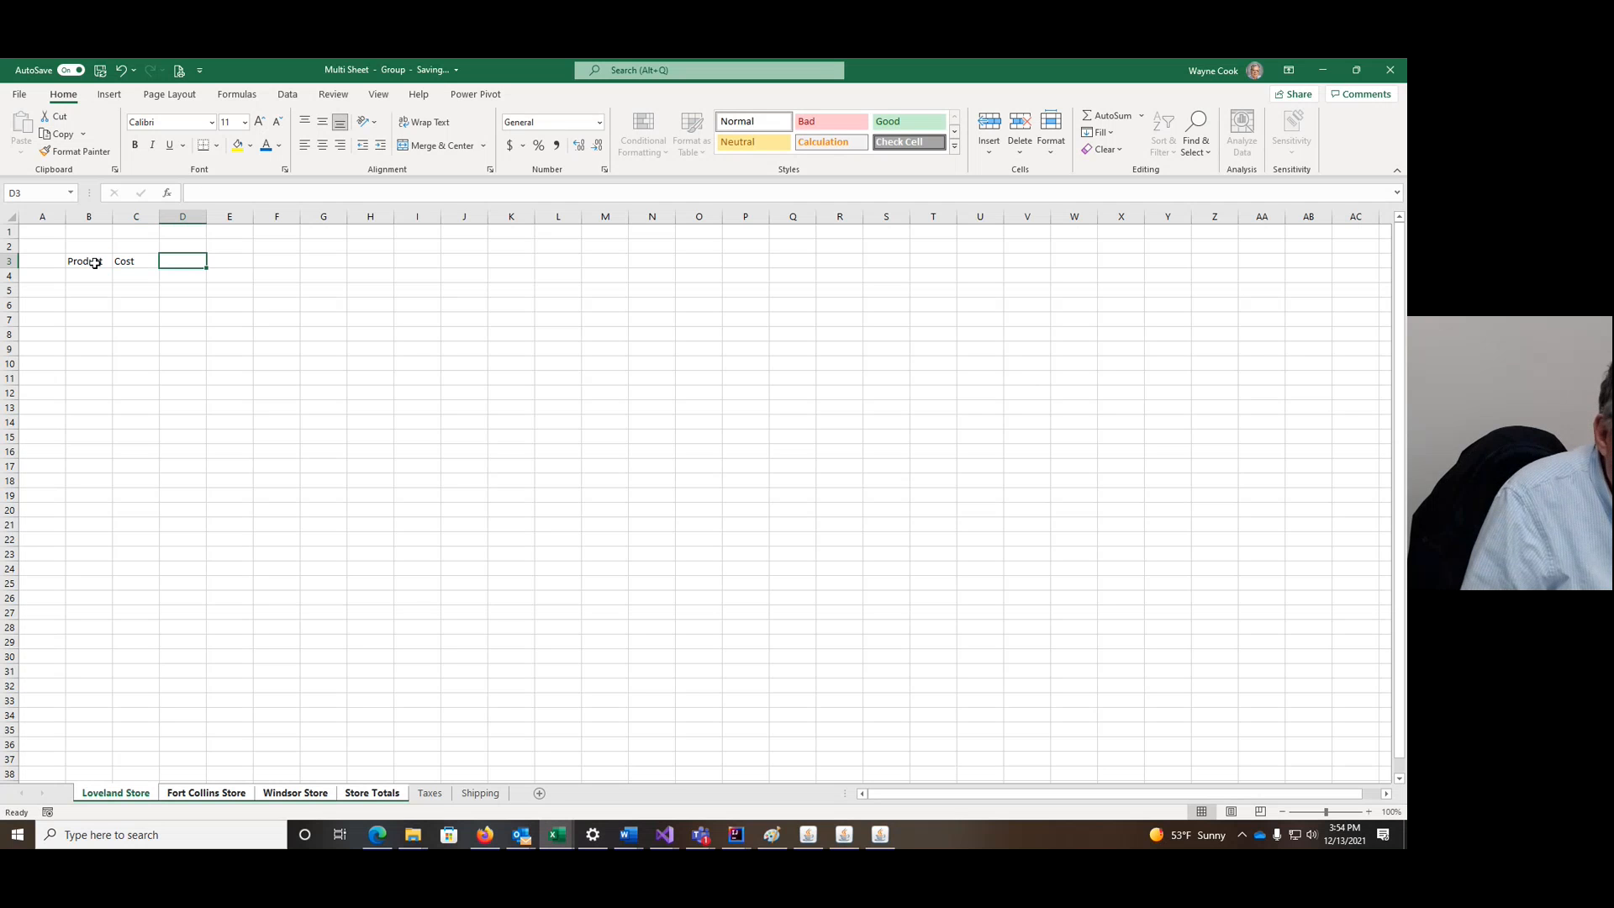
type("T")
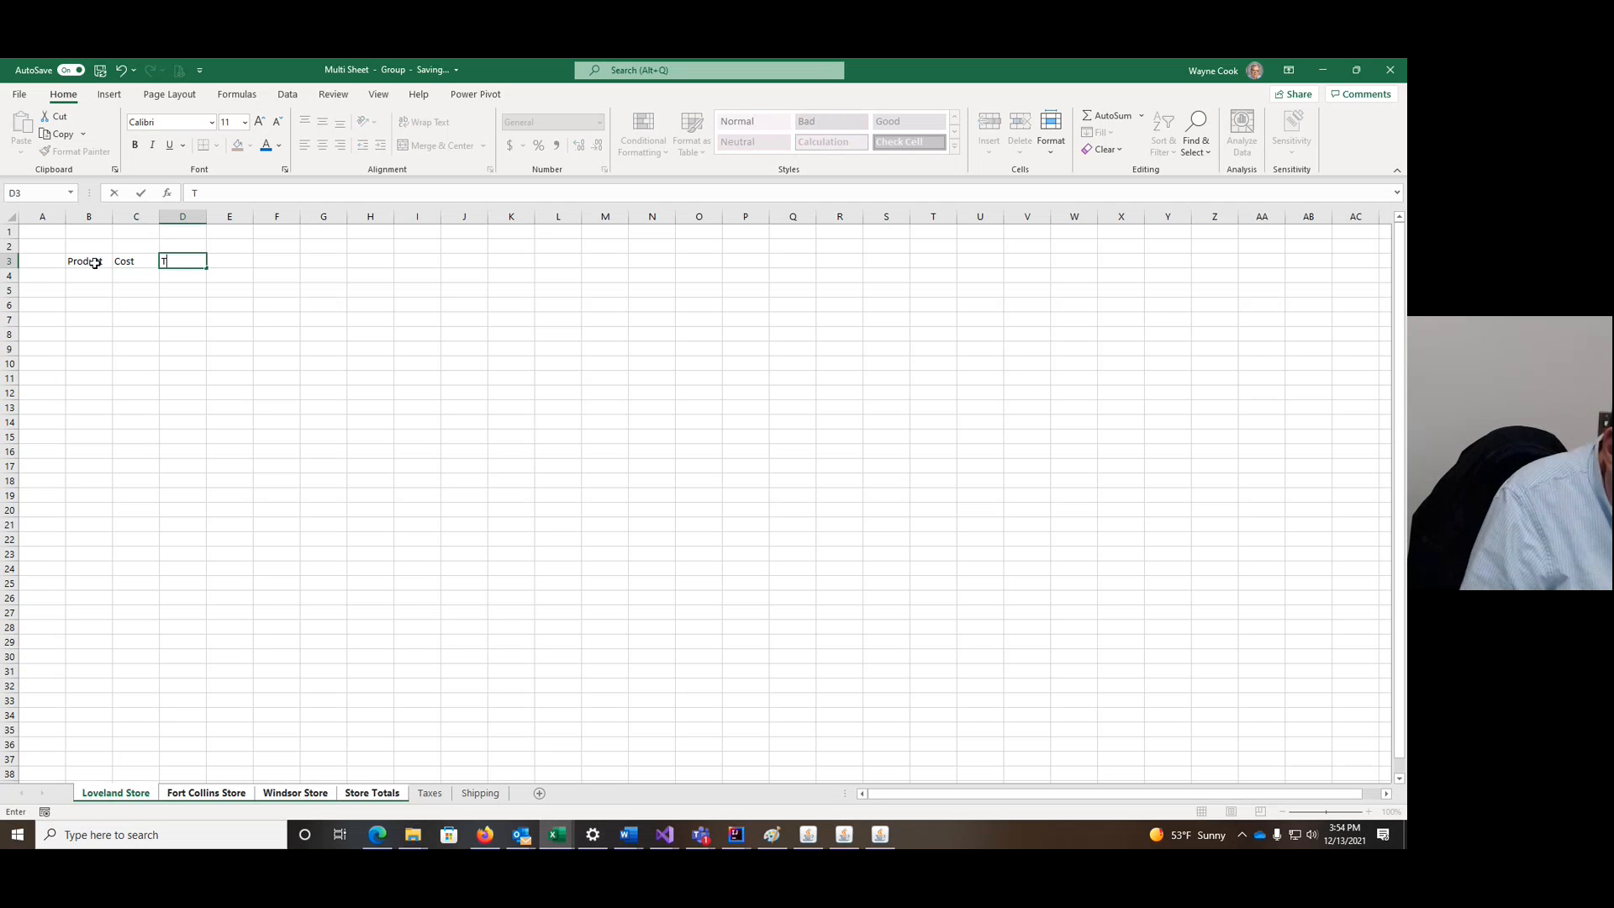
type("ax")
key("Tab")
type("S")
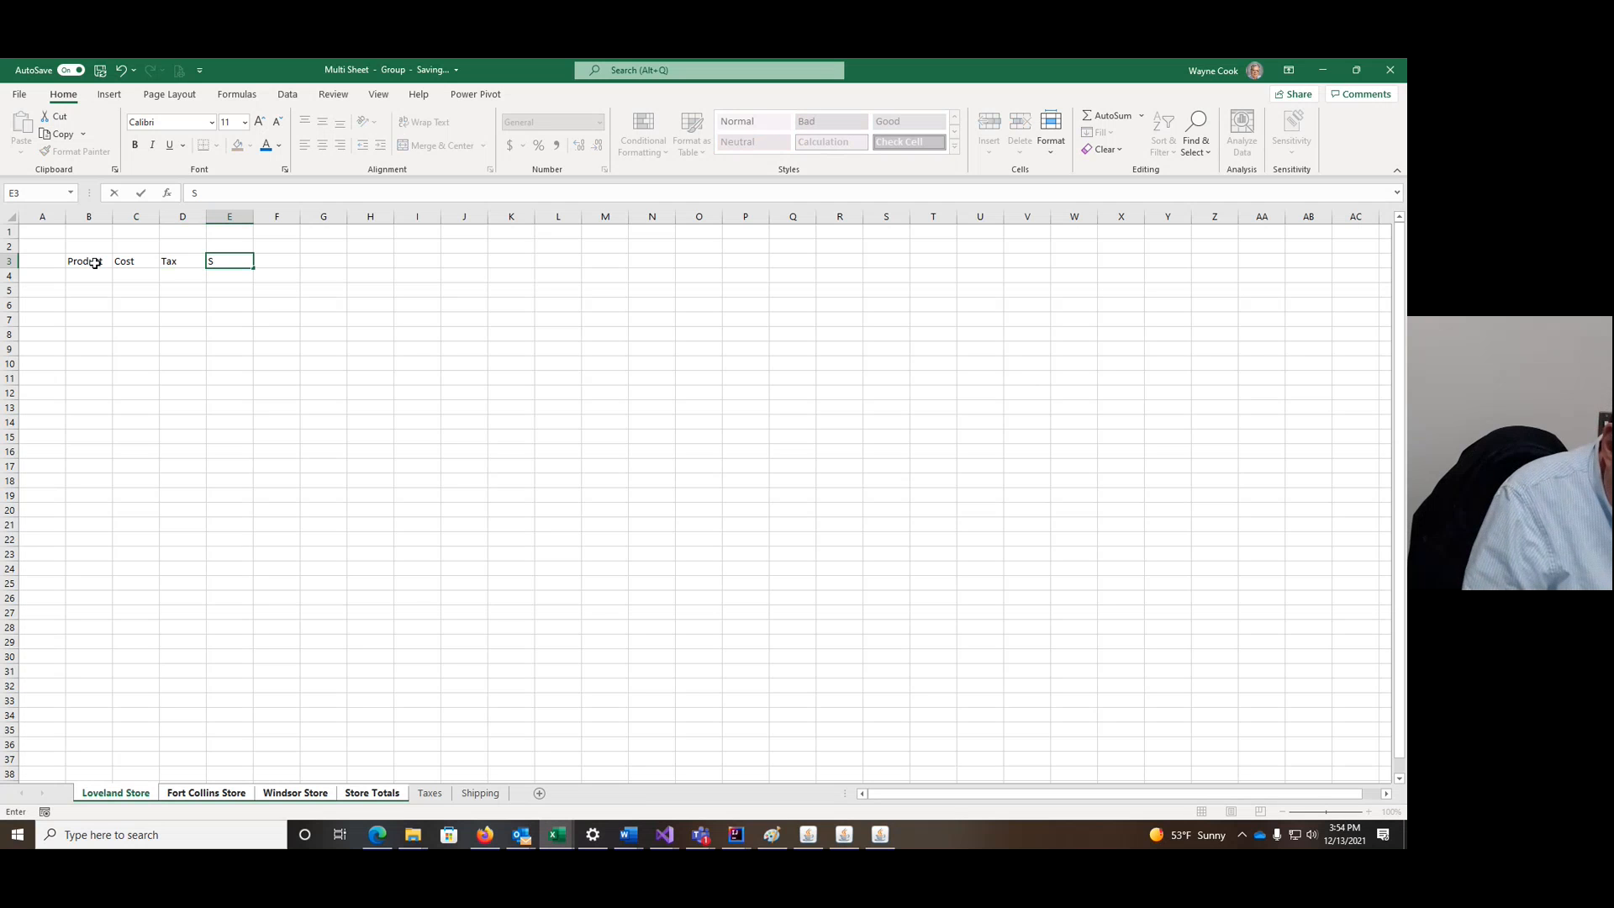
type("hipping")
key("Tab")
type("T")
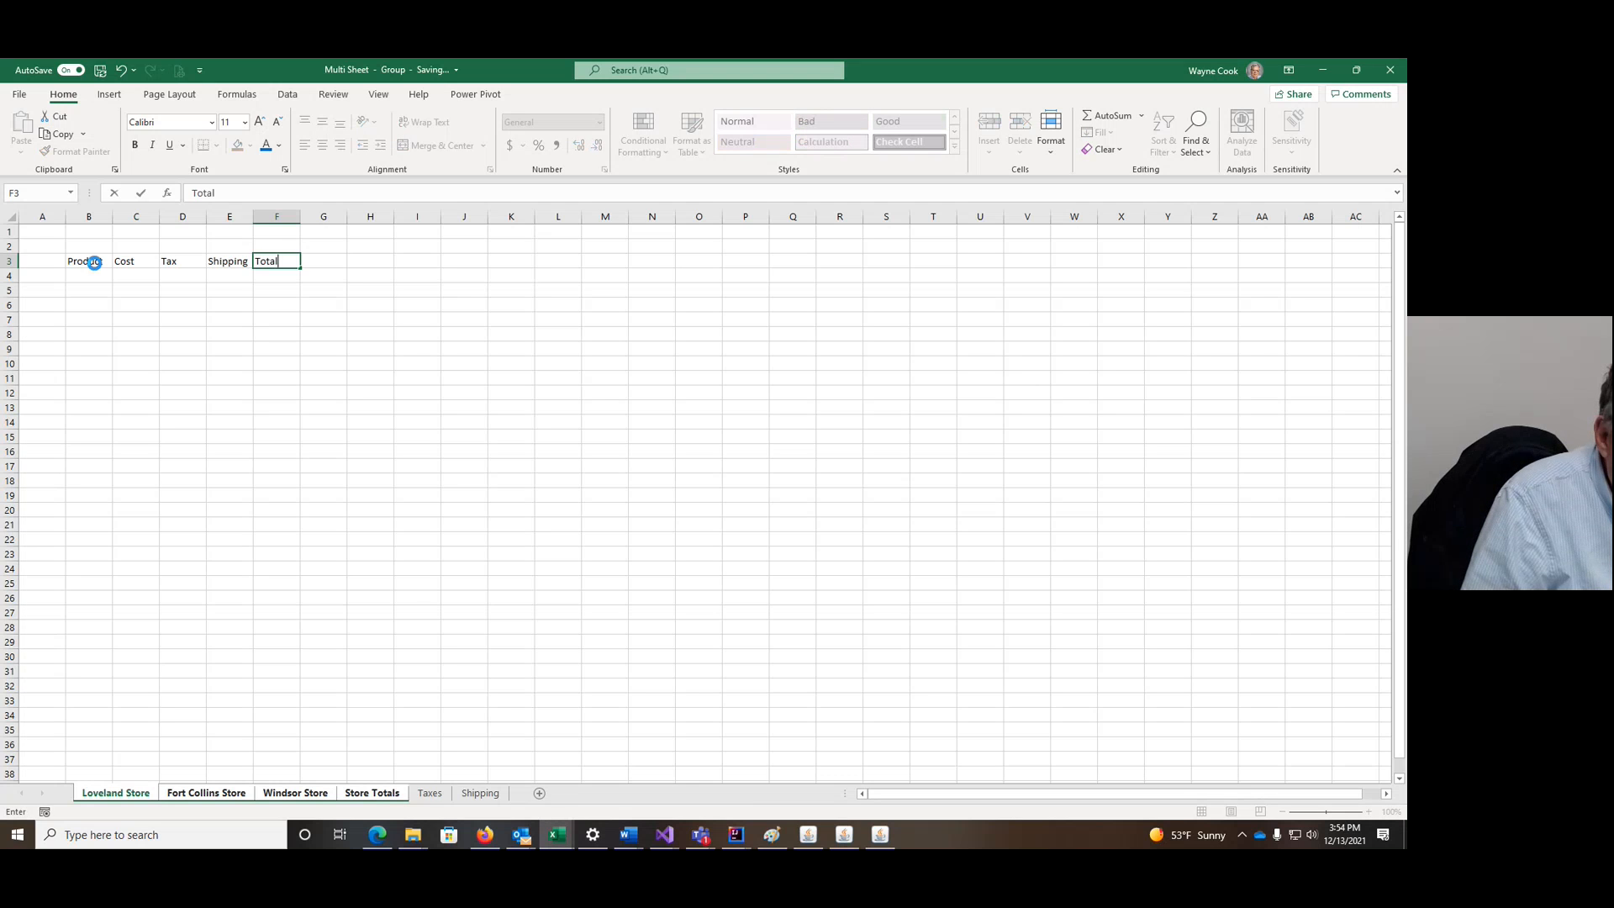
key("Return")
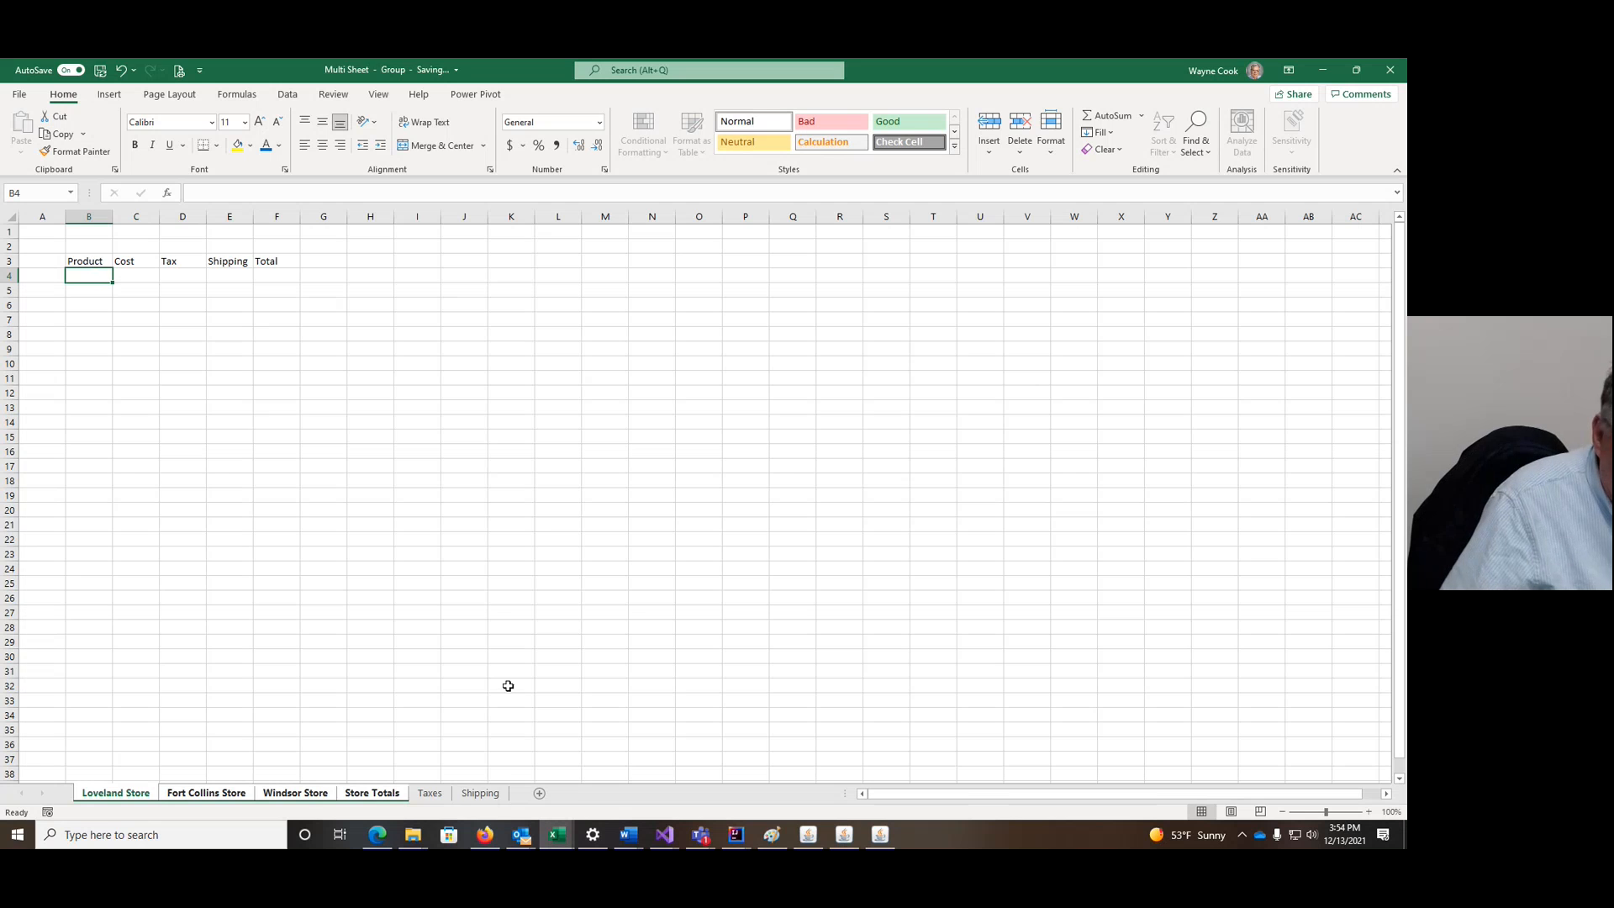
Step: Copy Food, Pharmacy and General from Taxes into B4 of the grouped store sheets
left_click(430, 793)
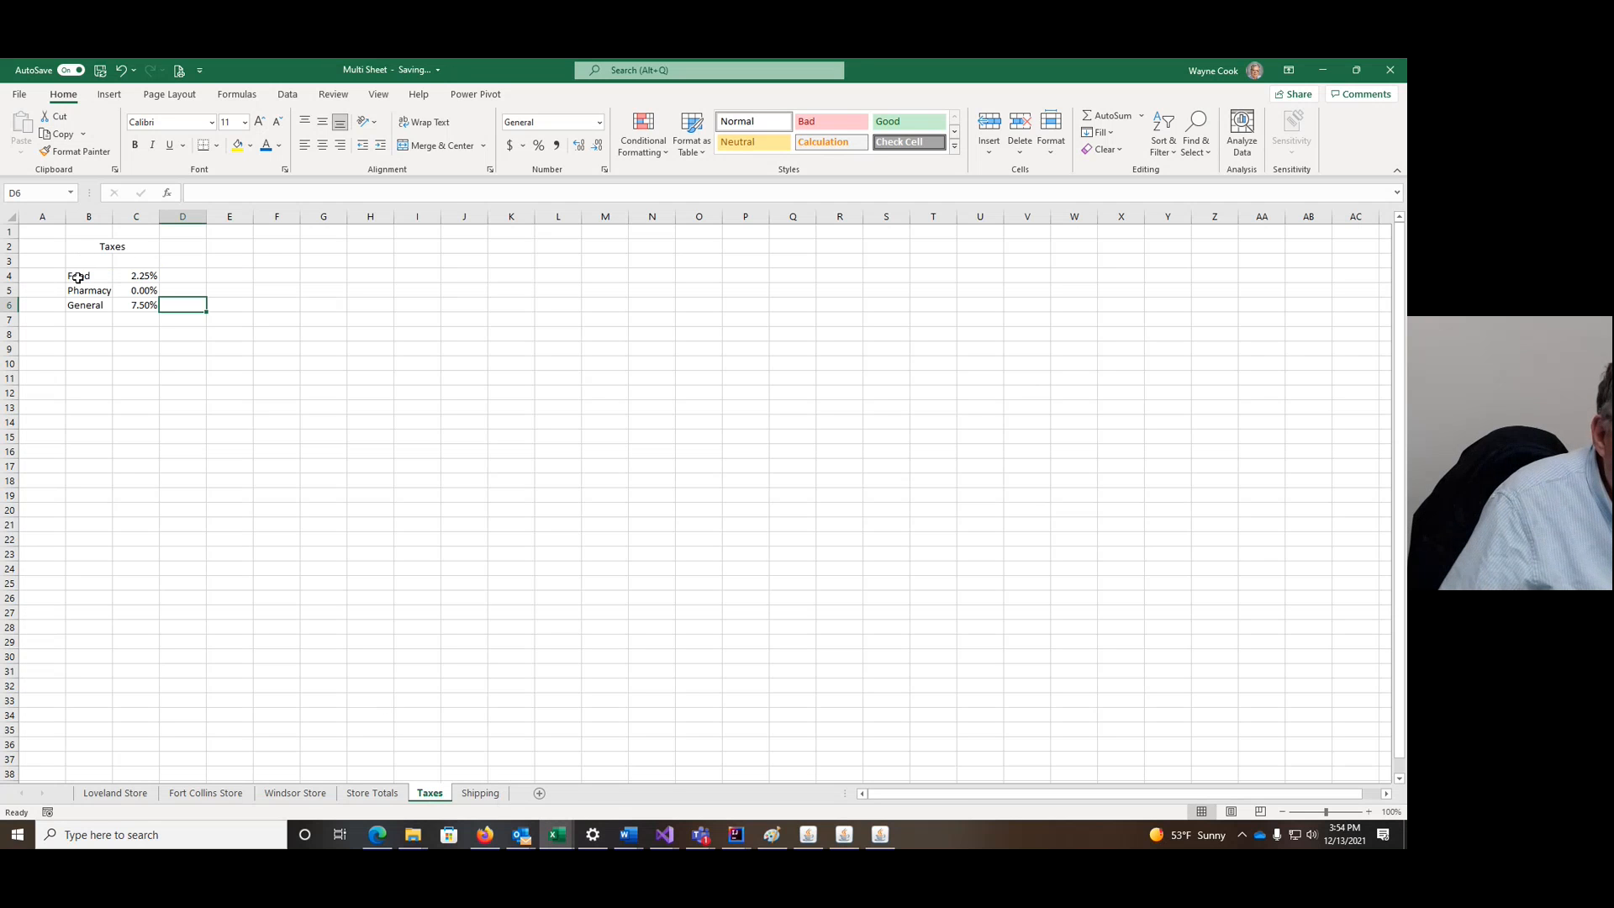
left_click_drag(77, 278, 83, 314)
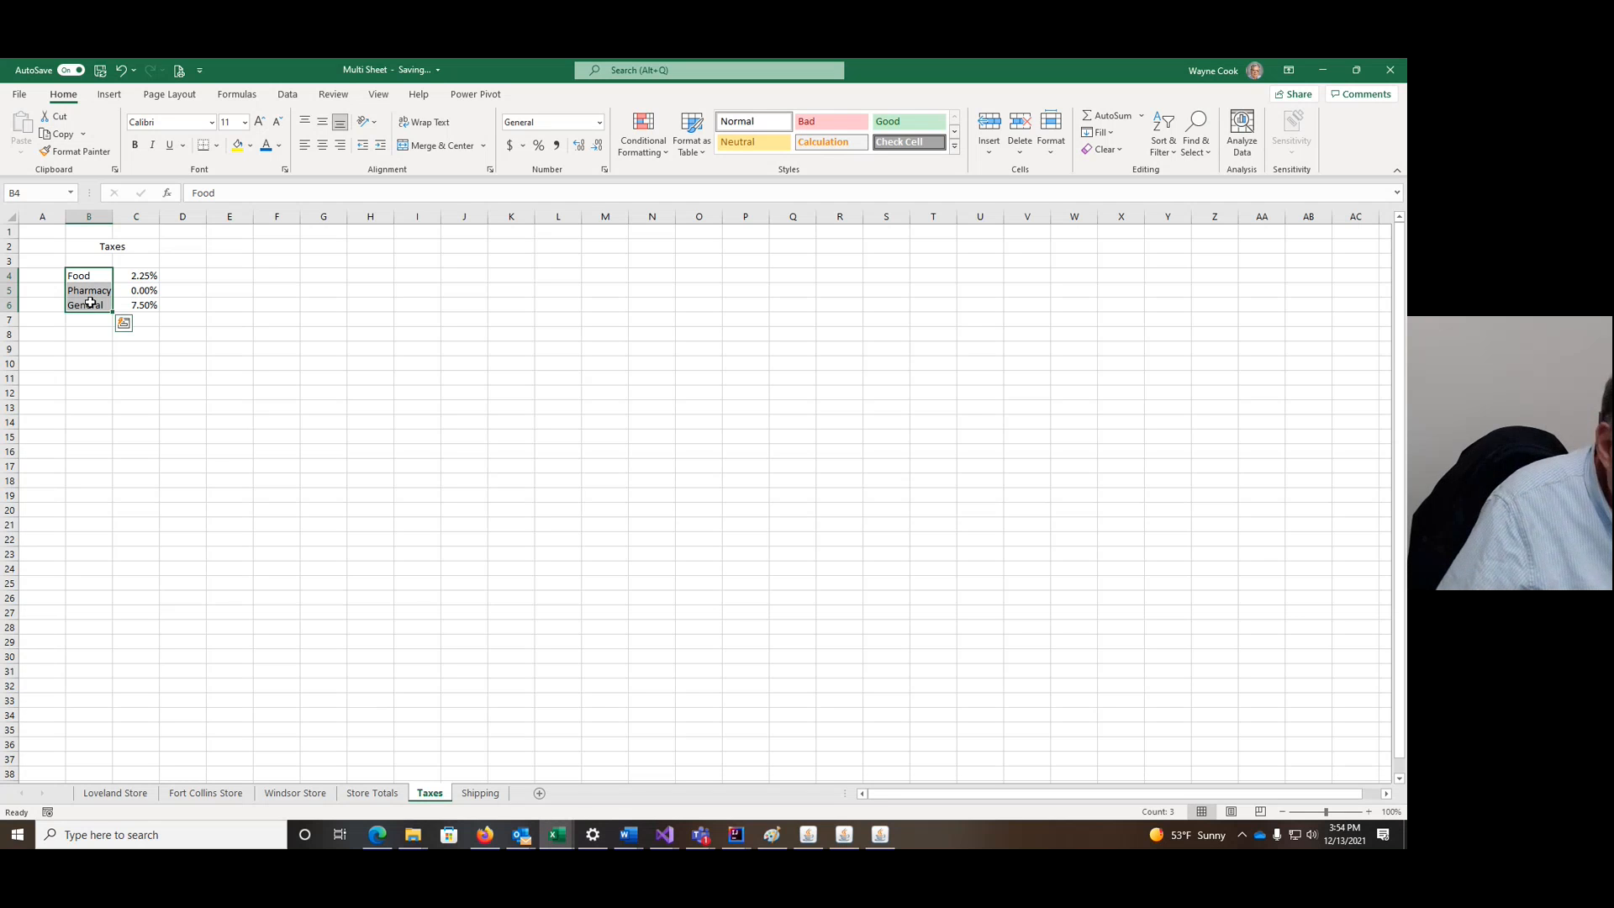
key("ctrl+c")
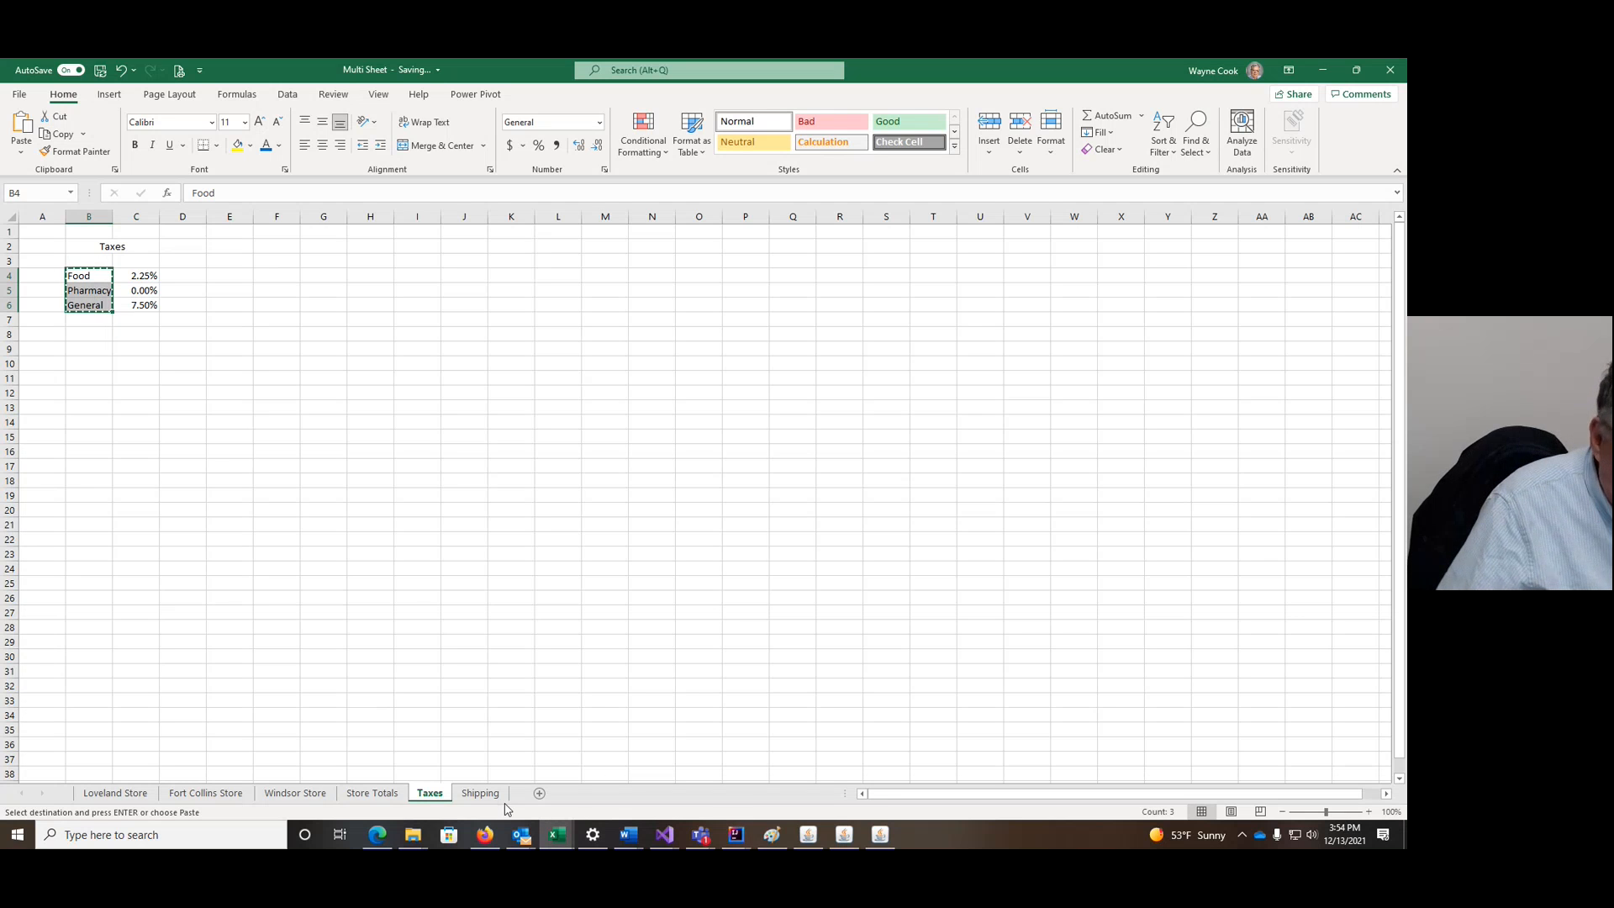
left_click(127, 794)
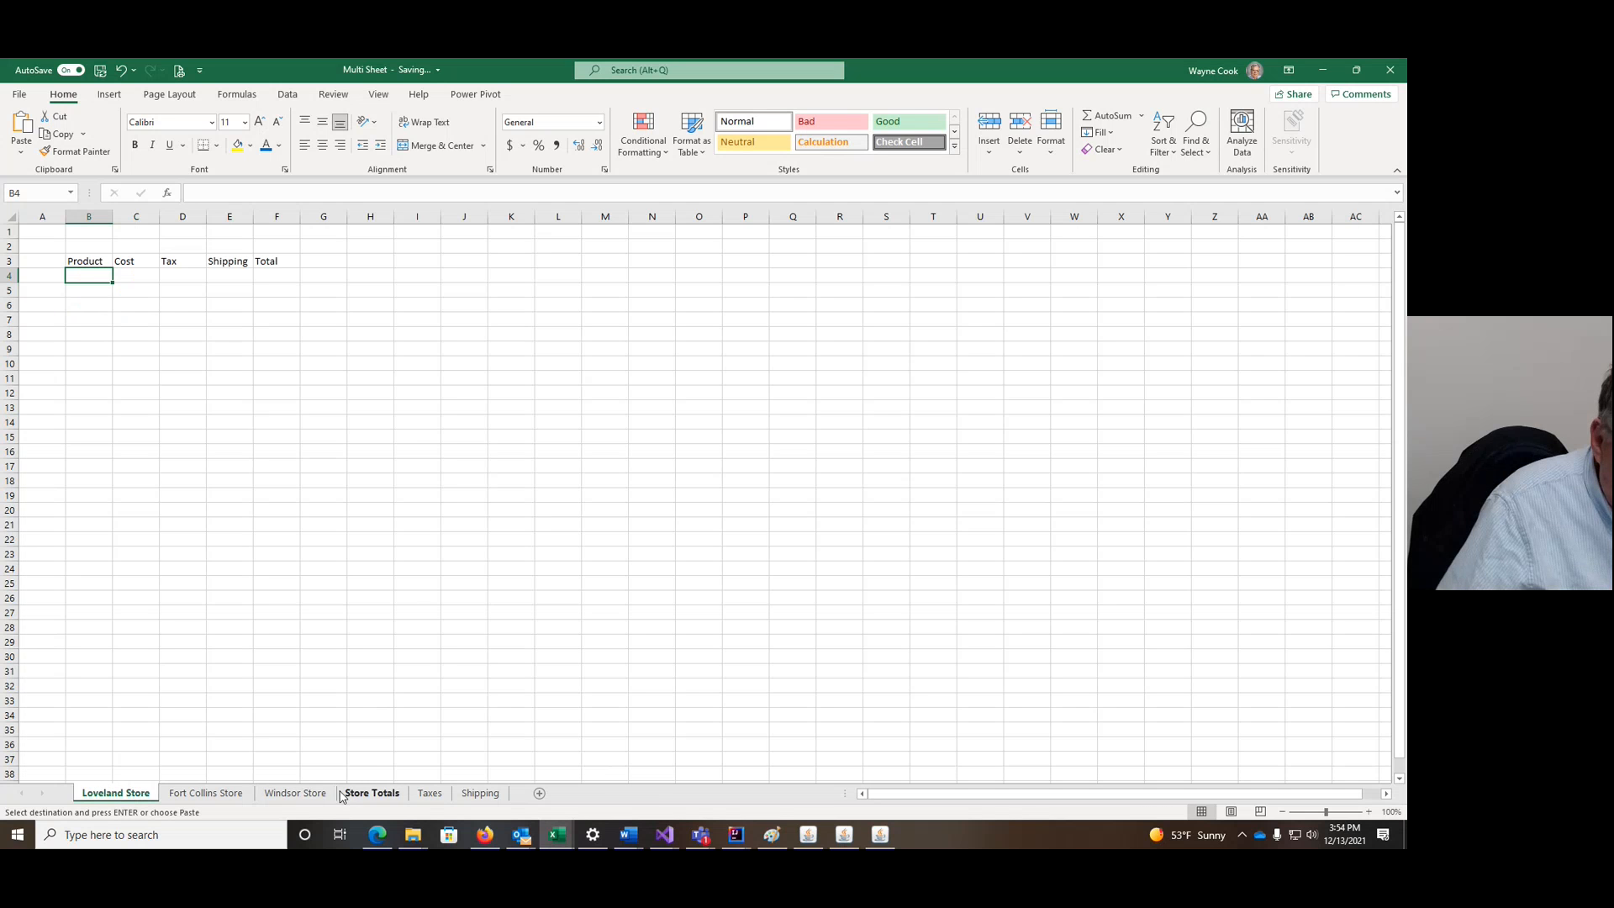
left_click(370, 795, "shift")
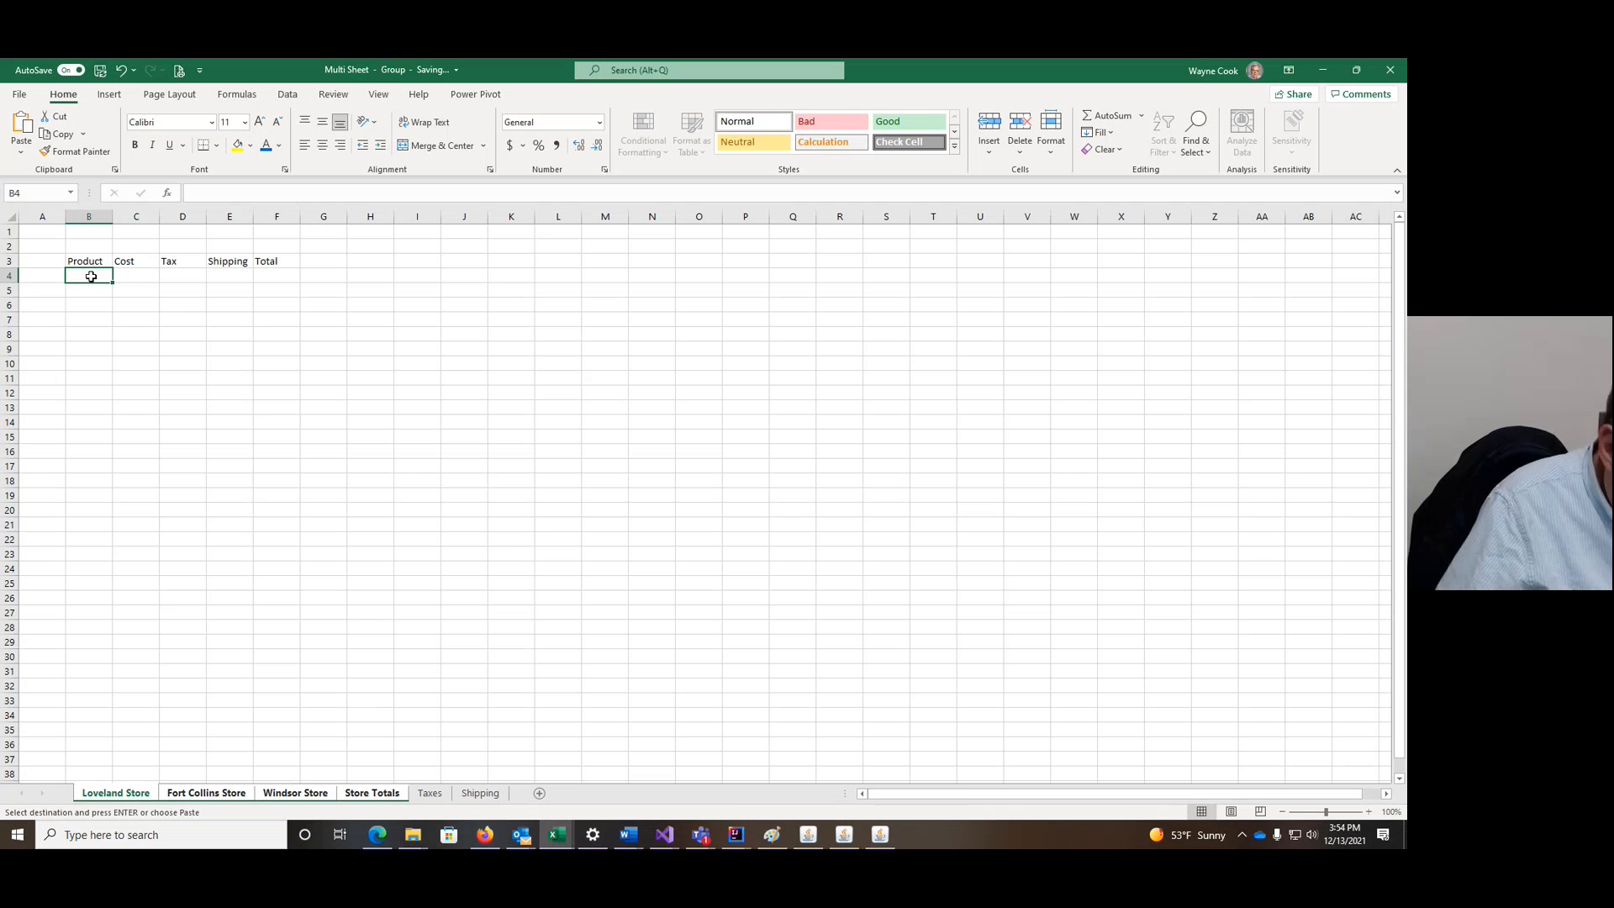
key("ctrl+v")
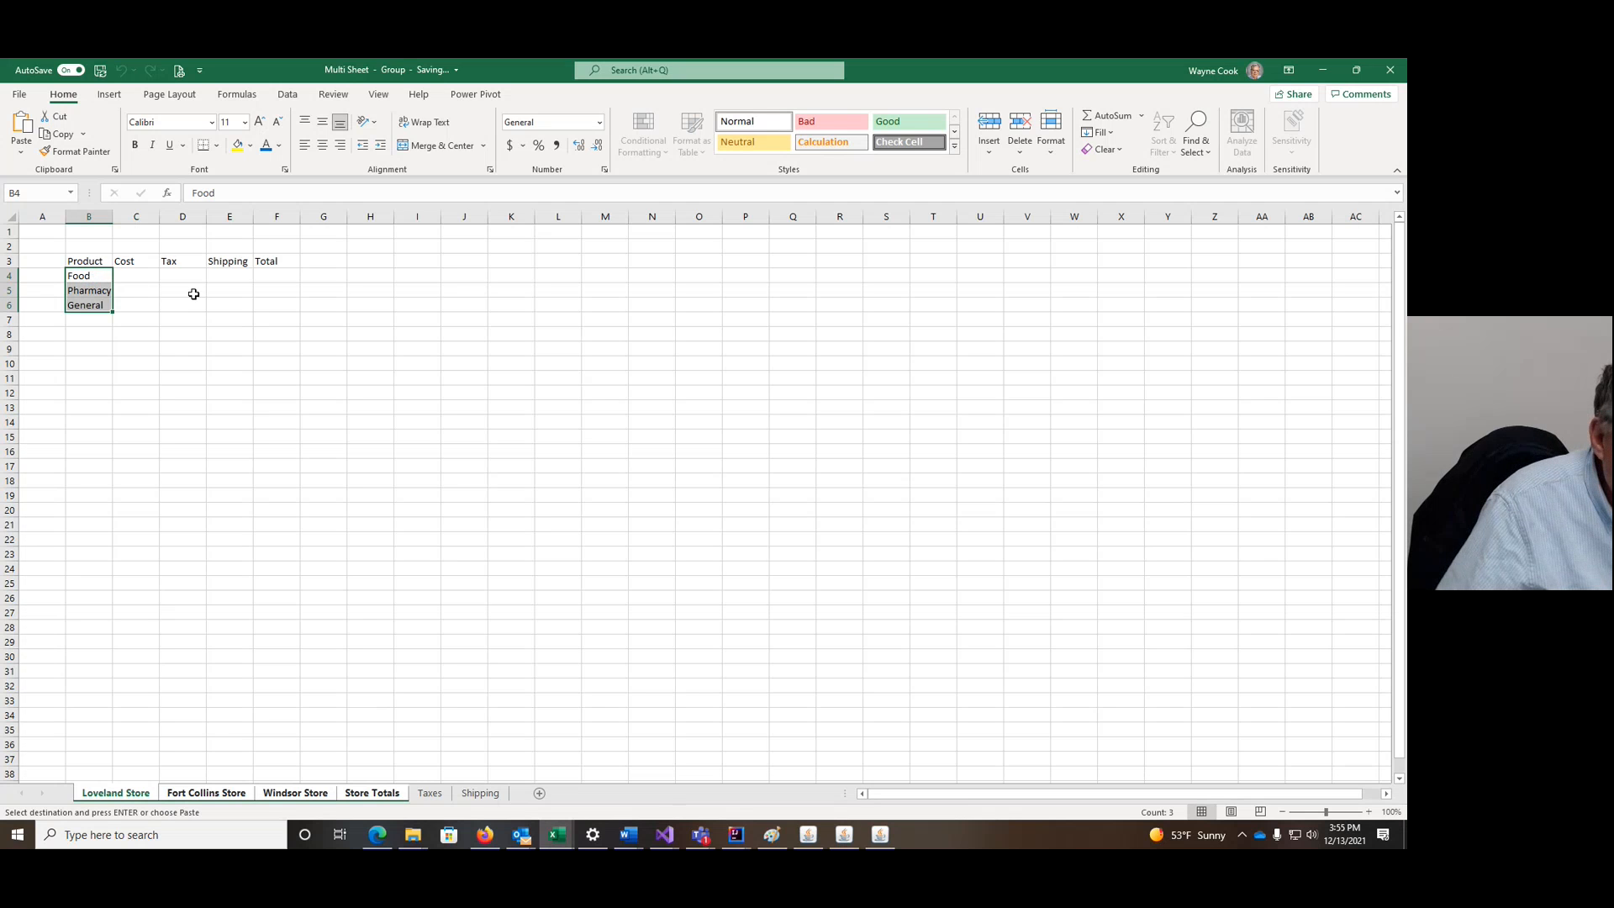
Step: Fill General down into B7:B8 and ungroup the sheets on Taxes
left_click(98, 306)
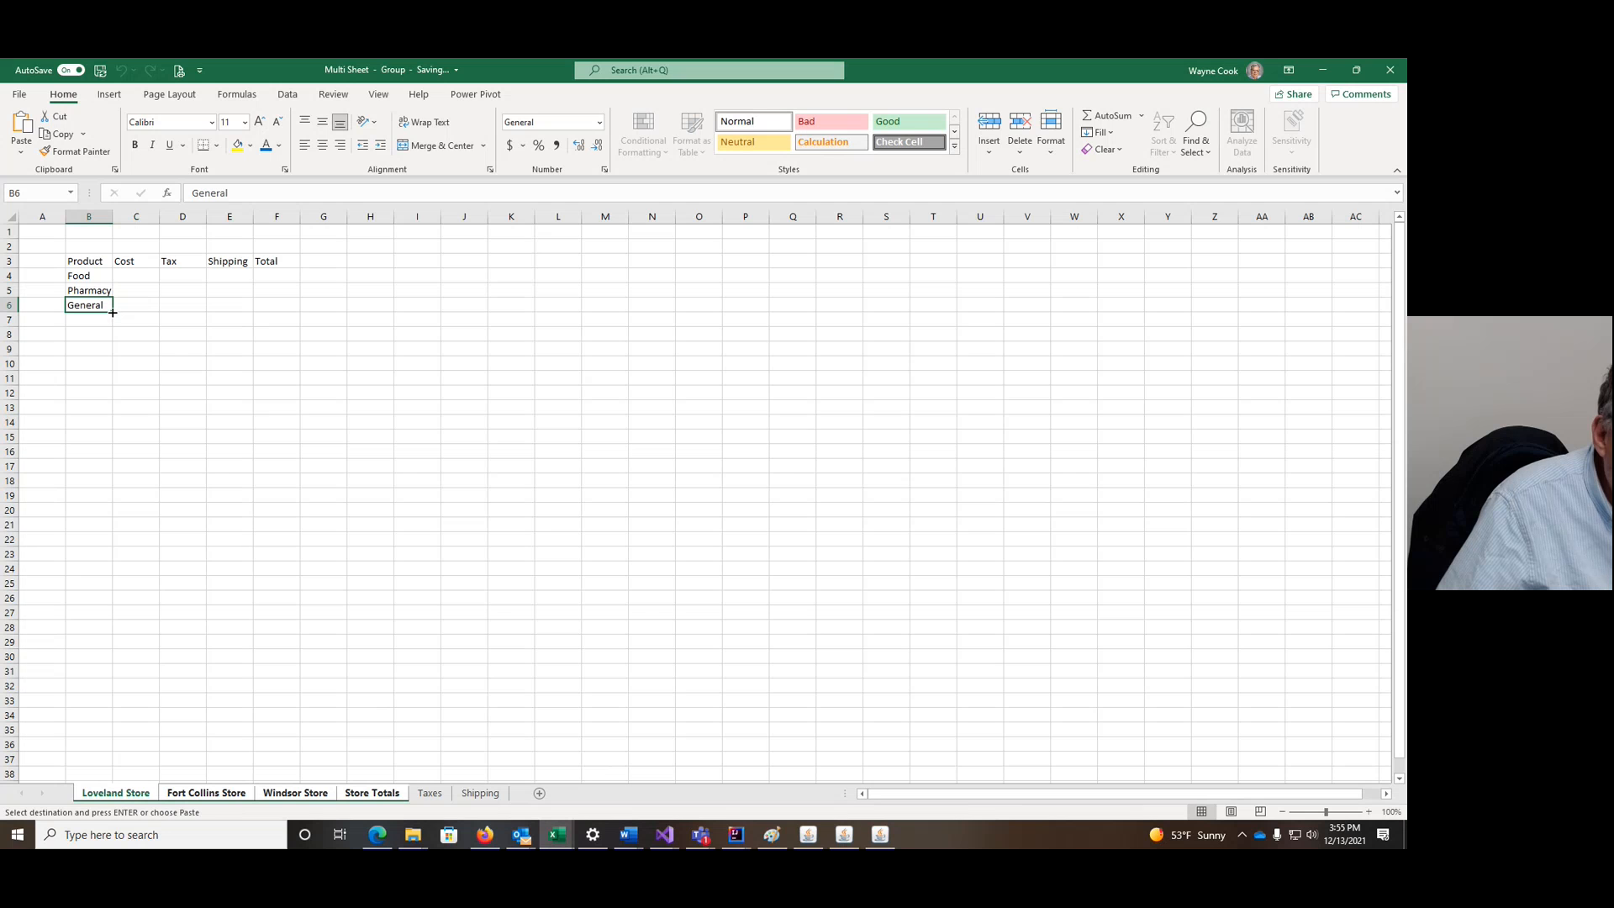
left_click_drag(113, 312, 112, 340)
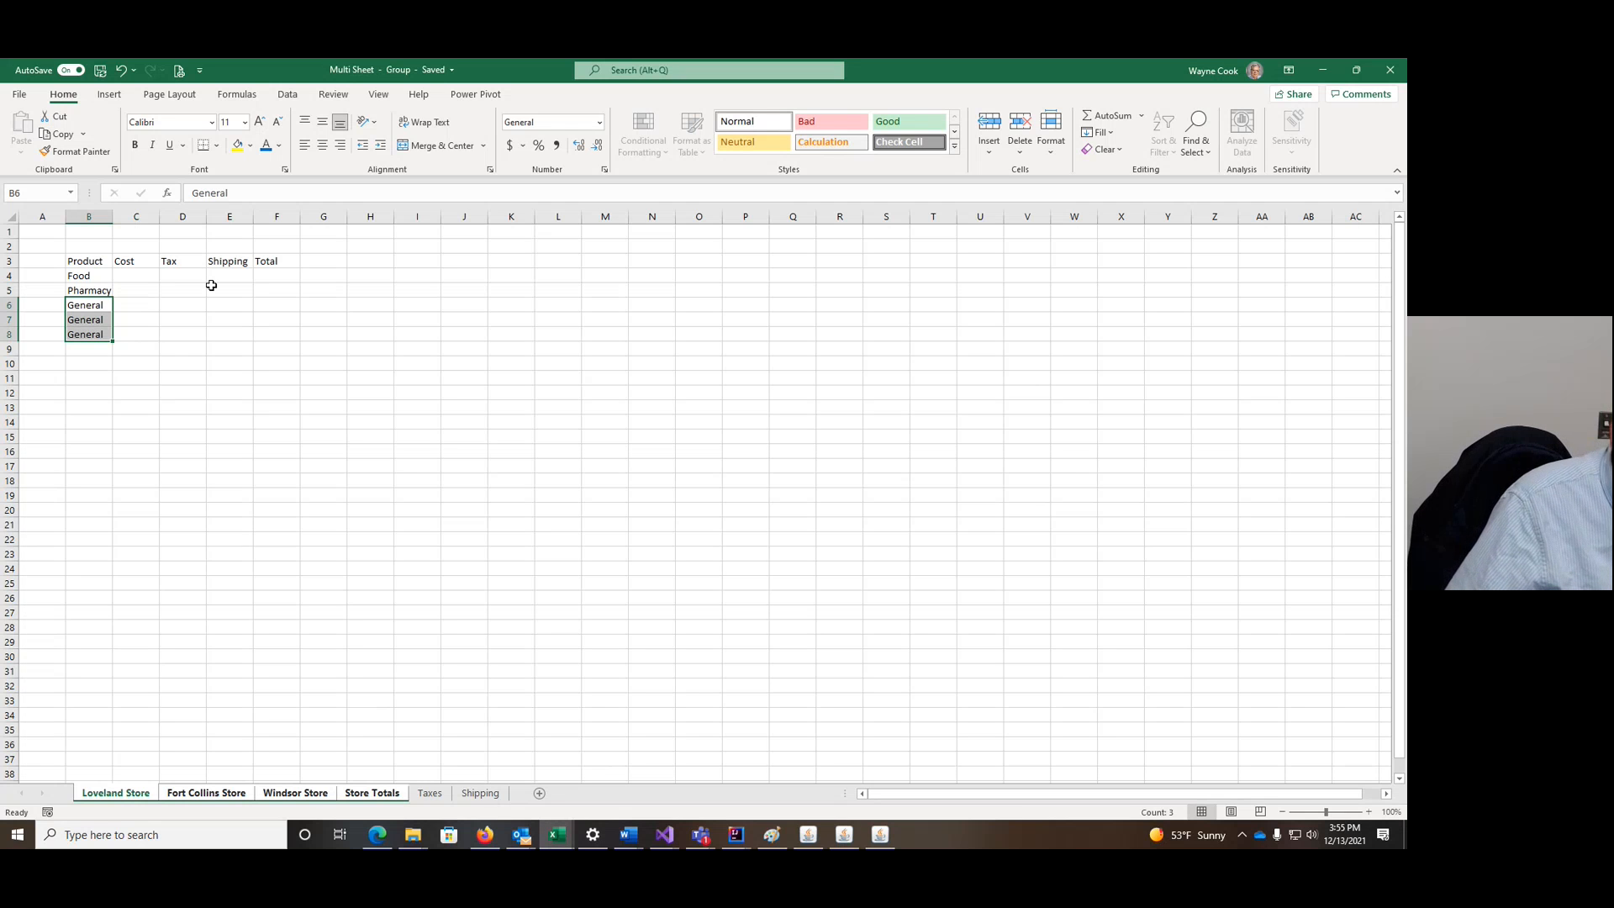
left_click(481, 792, "ctrl")
left_click(430, 793)
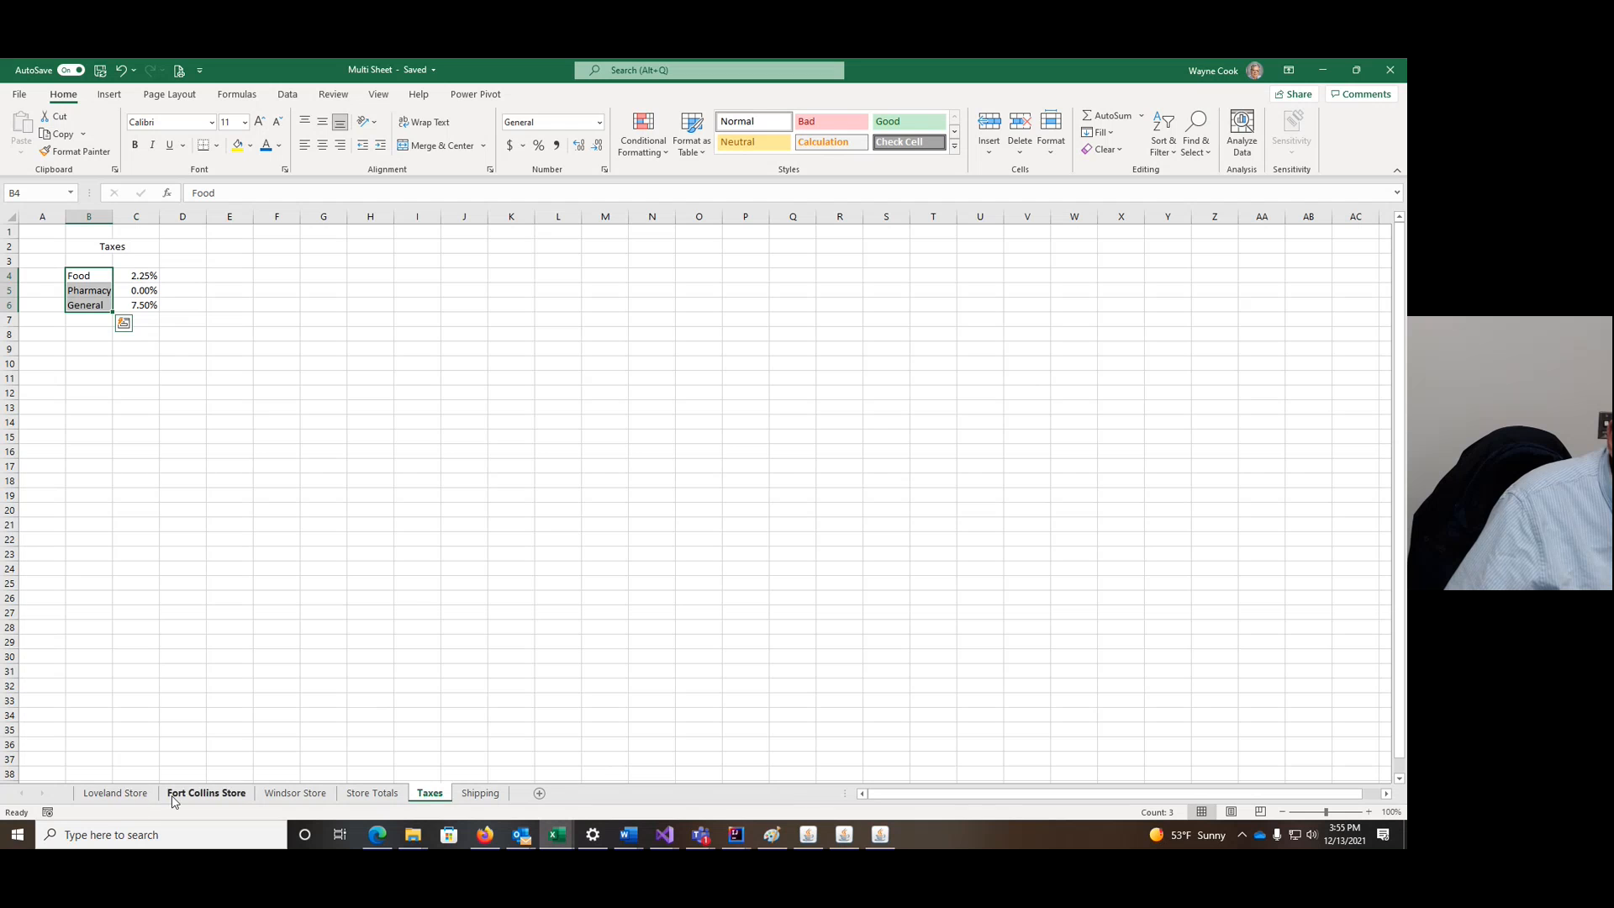
Step: Review Loveland, Fort Collins, Windsor and Store Totals sheets for the pasted product list
left_click(133, 793)
left_click(206, 794)
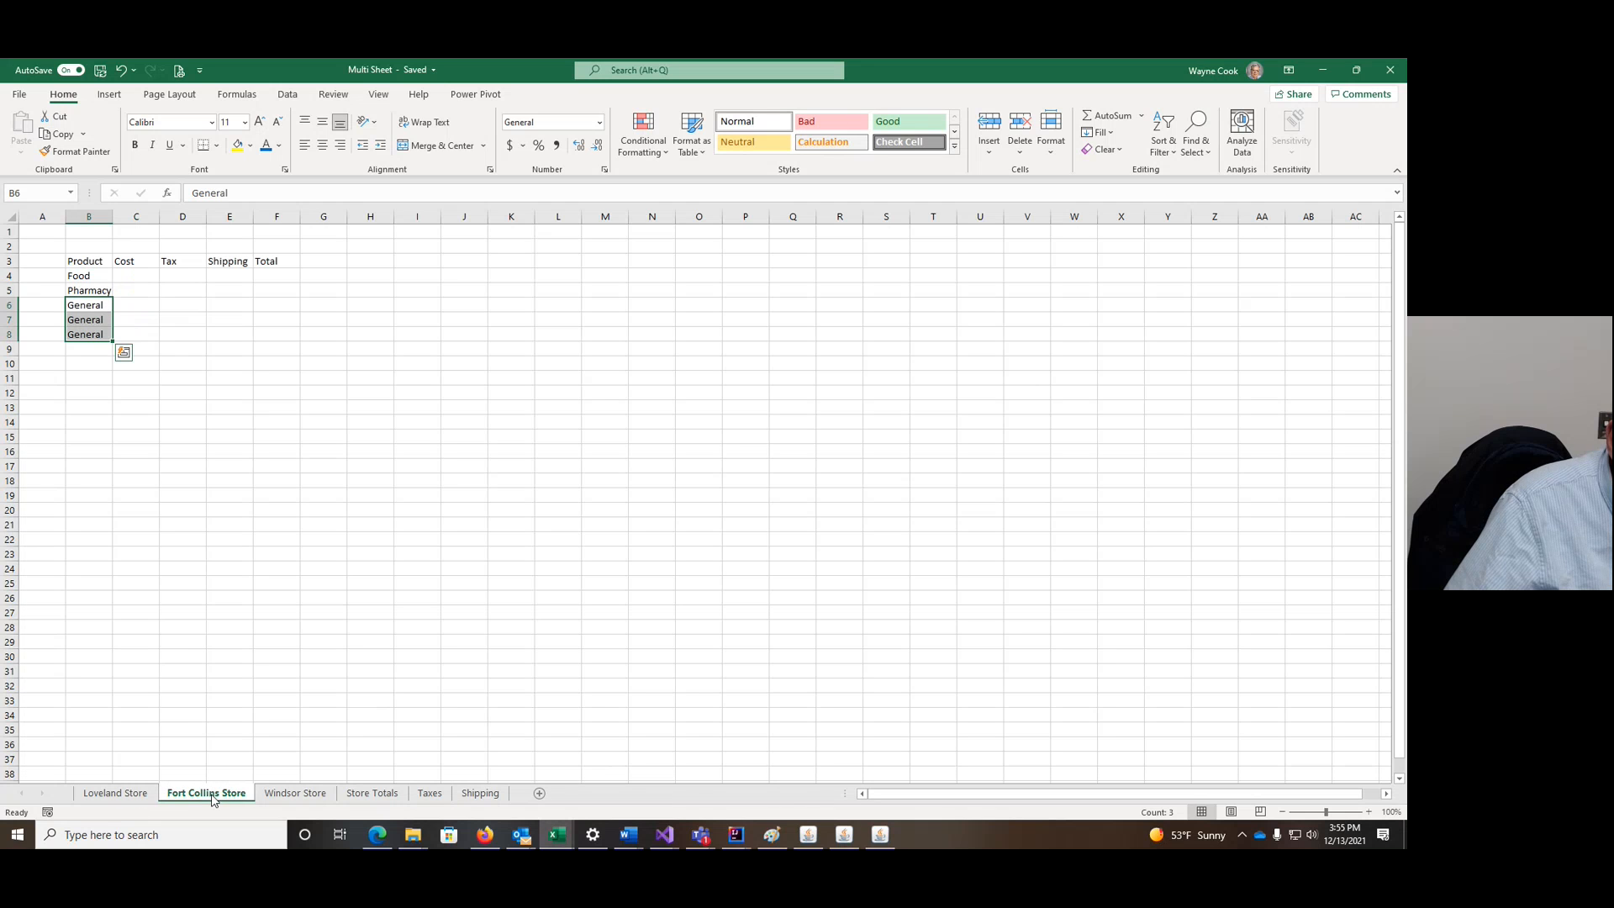
left_click(290, 797)
left_click(371, 797)
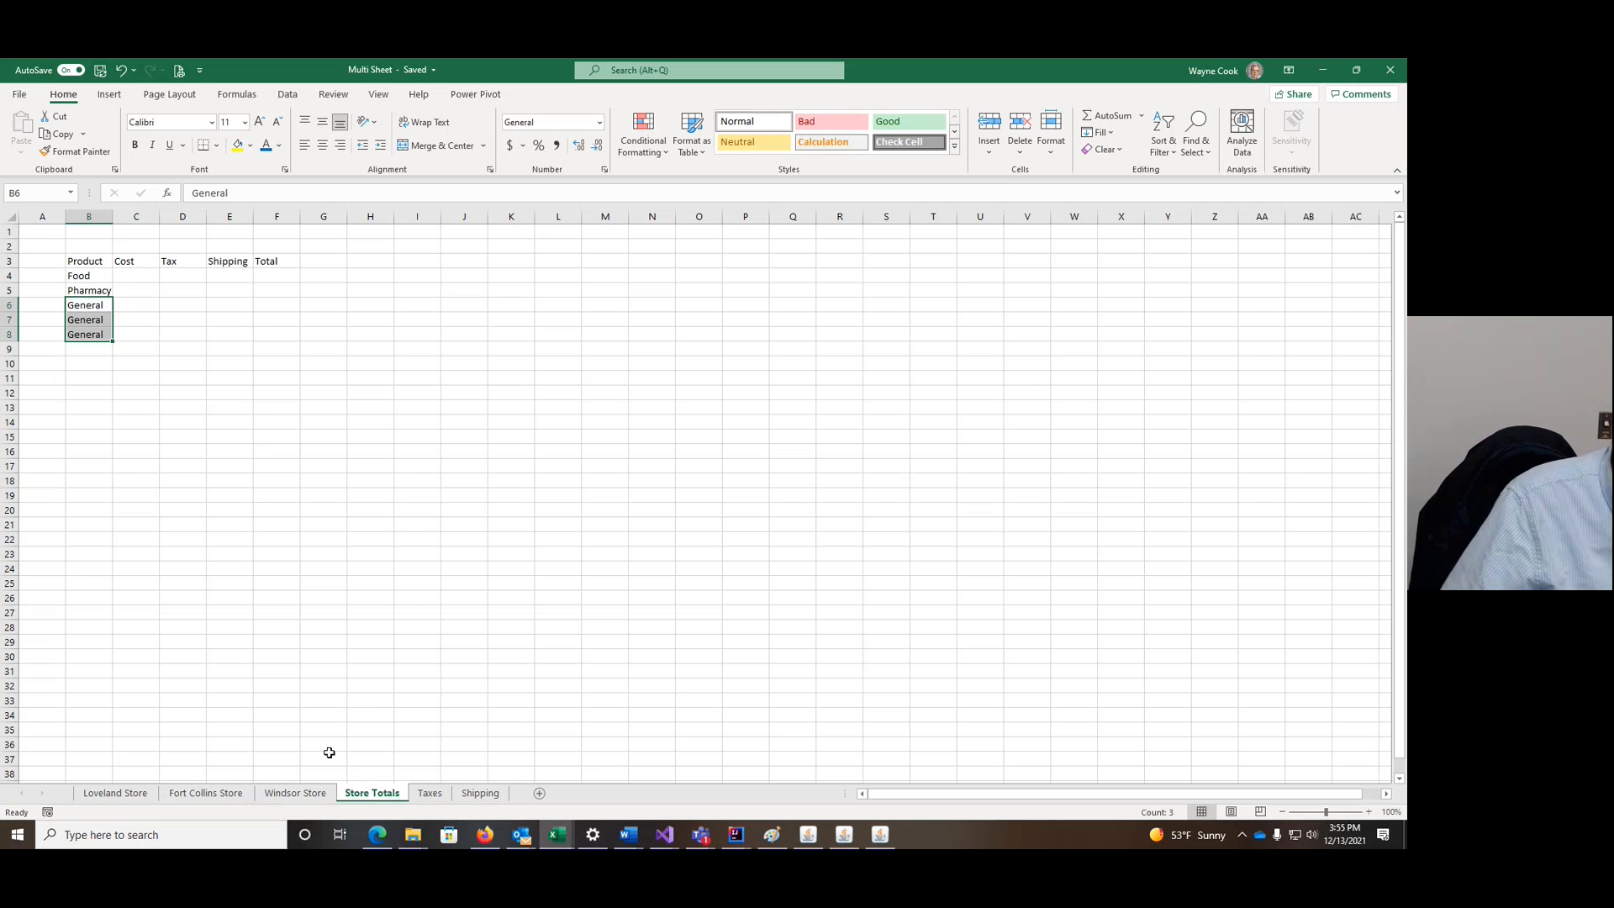
Step: Regroup Loveland Store through Store Totals with cell C4 selected
left_click(115, 794)
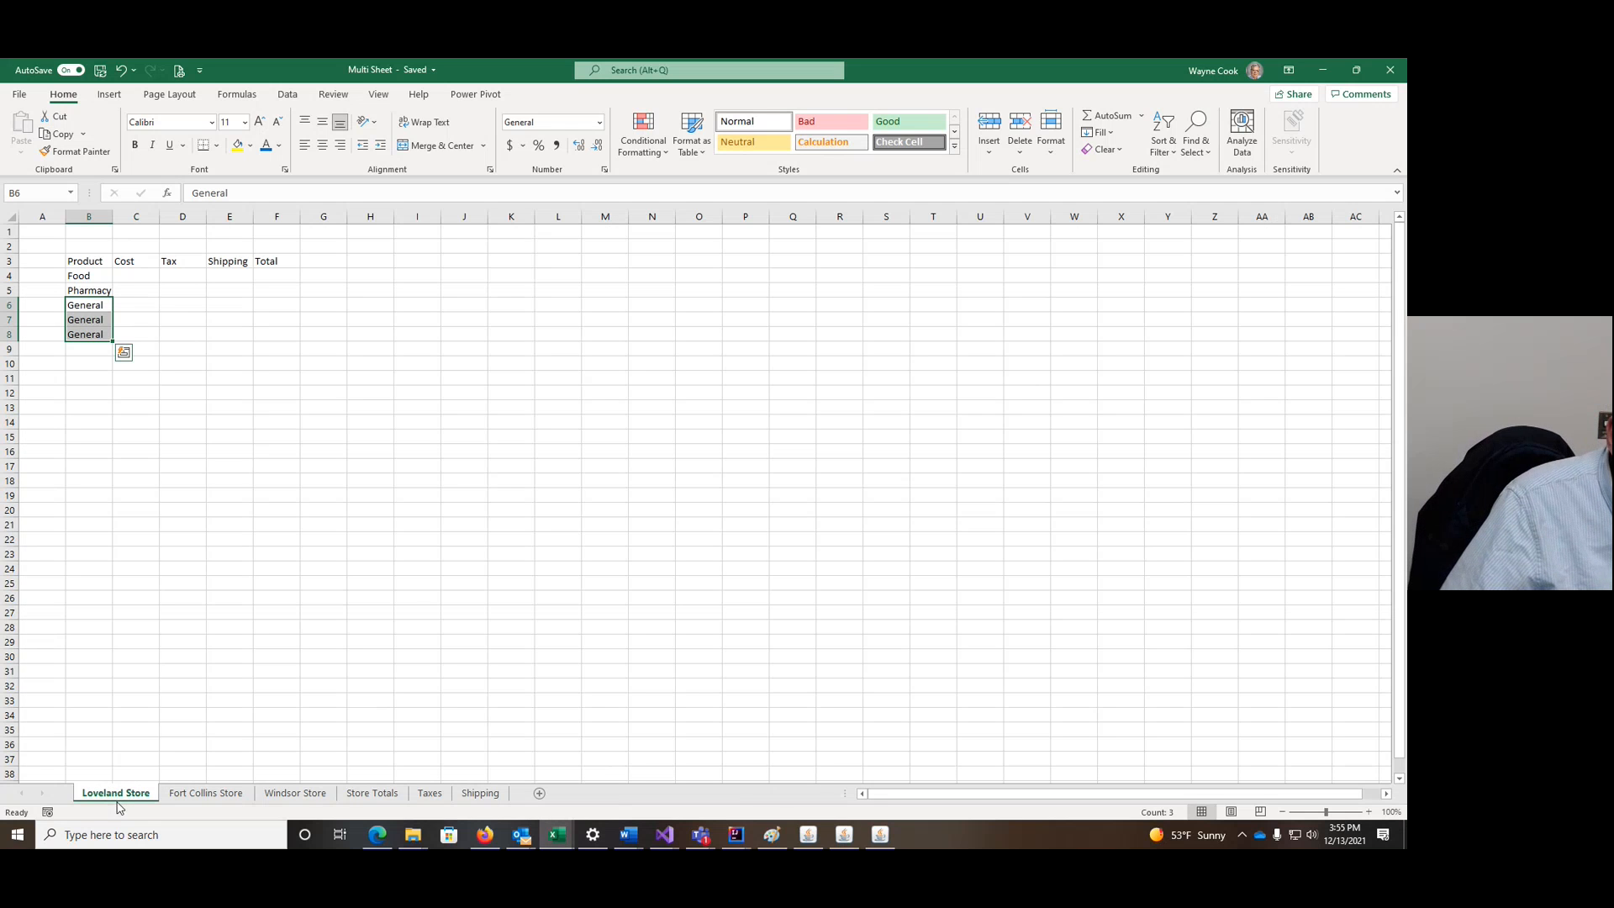
left_click(134, 274)
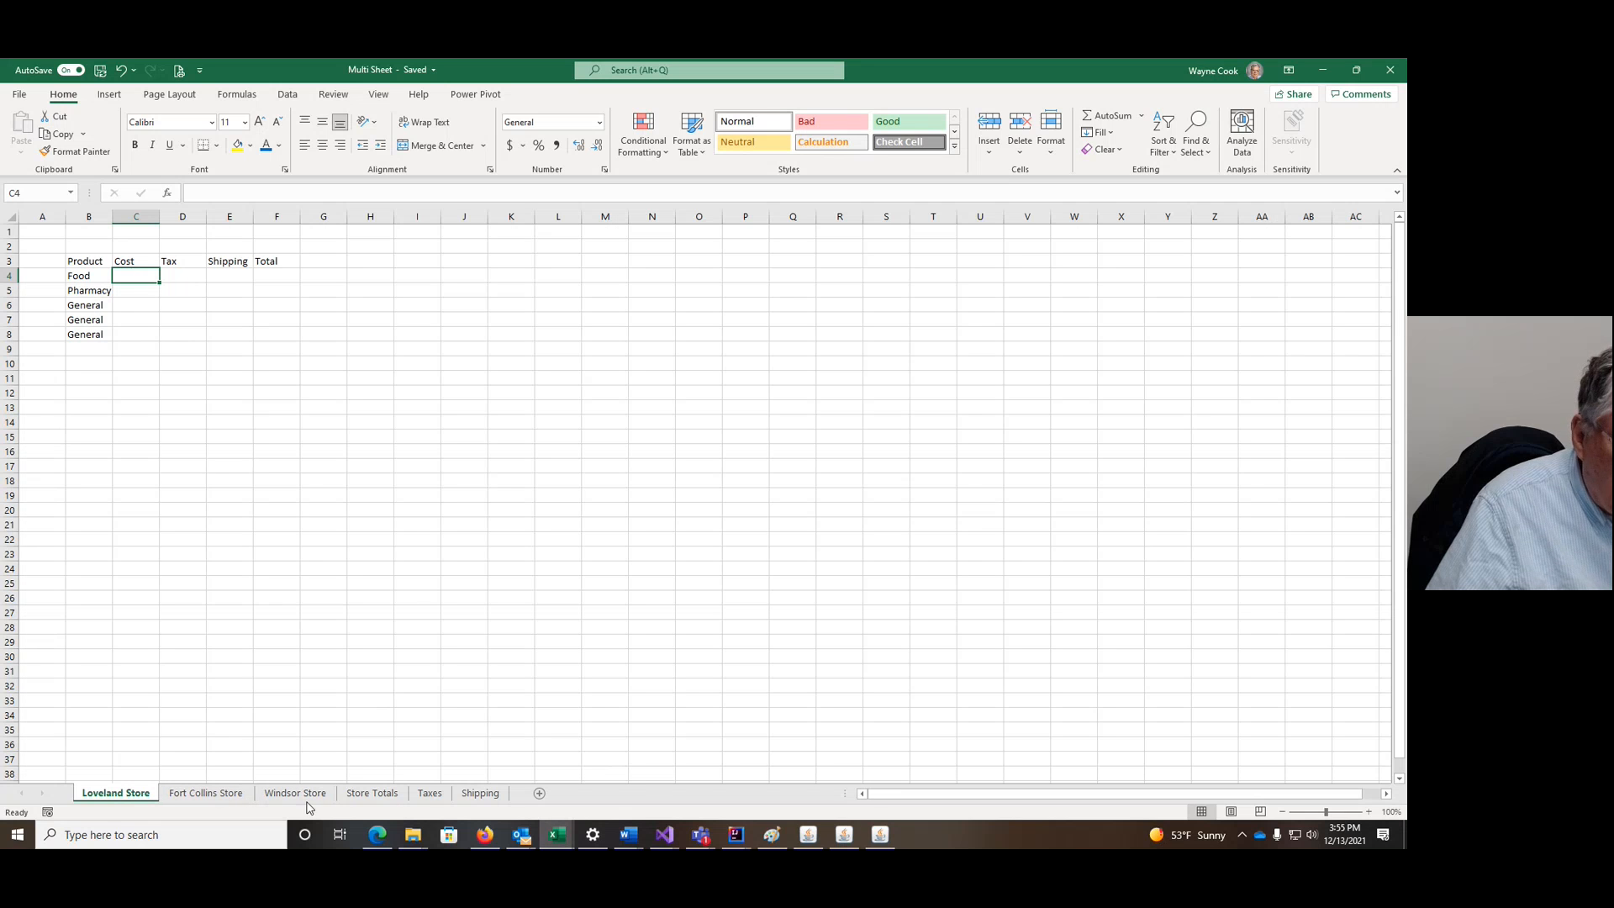
left_click(390, 795, "shift")
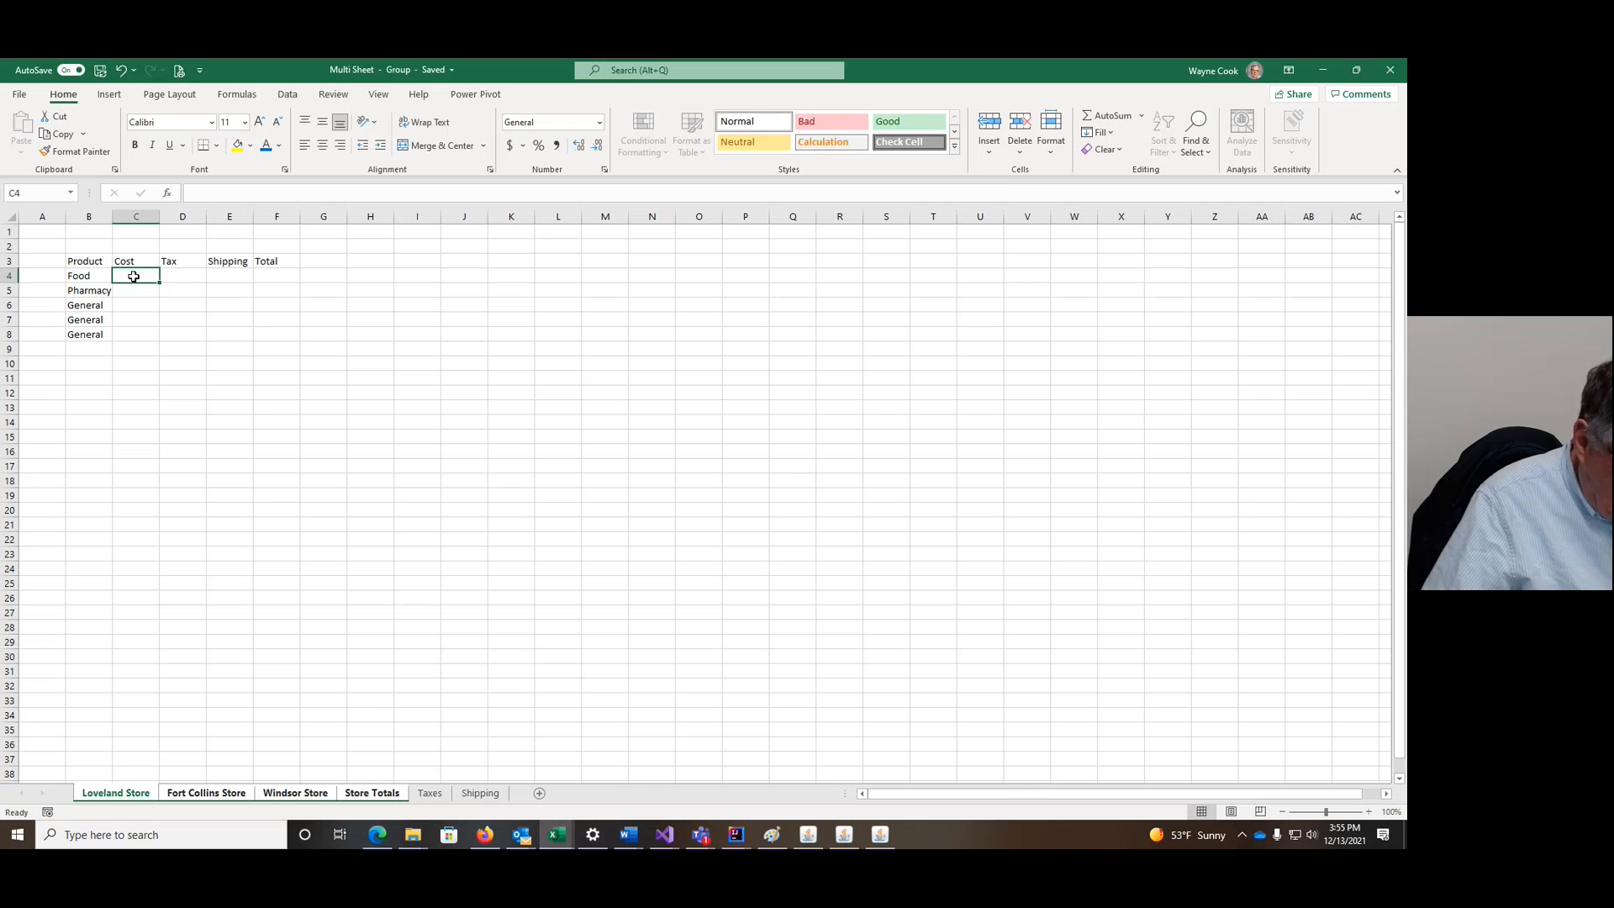
Step: Enter =RANDBETWEEN(10,100) in C4 as the Food cost on the grouped sheets
type("=")
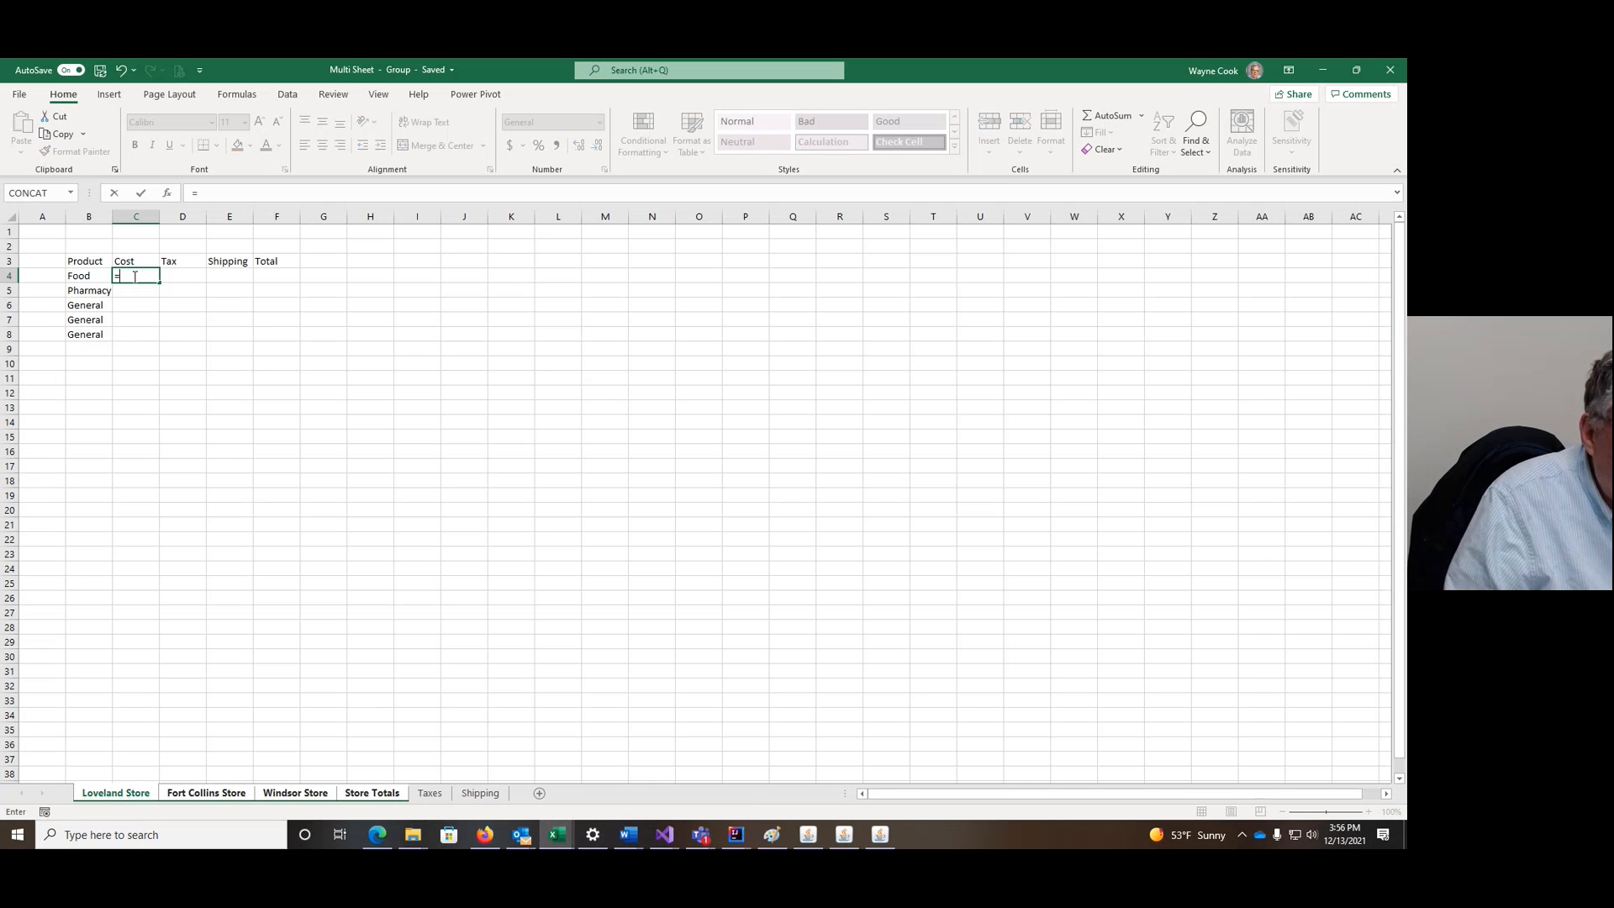
type("RANDBE")
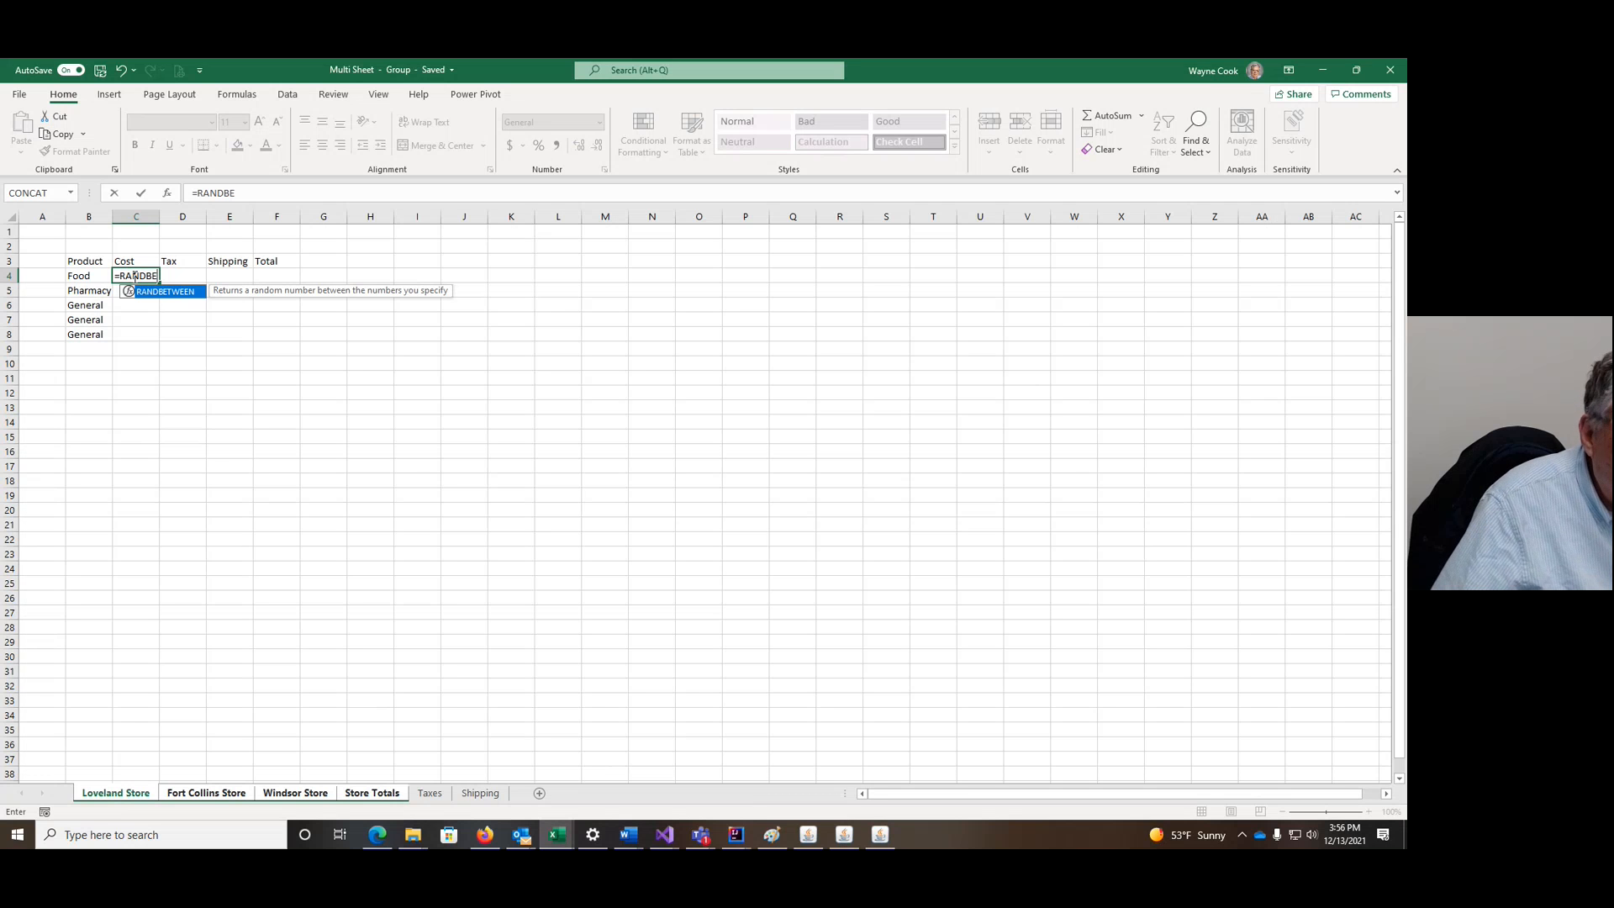
left_click(175, 280)
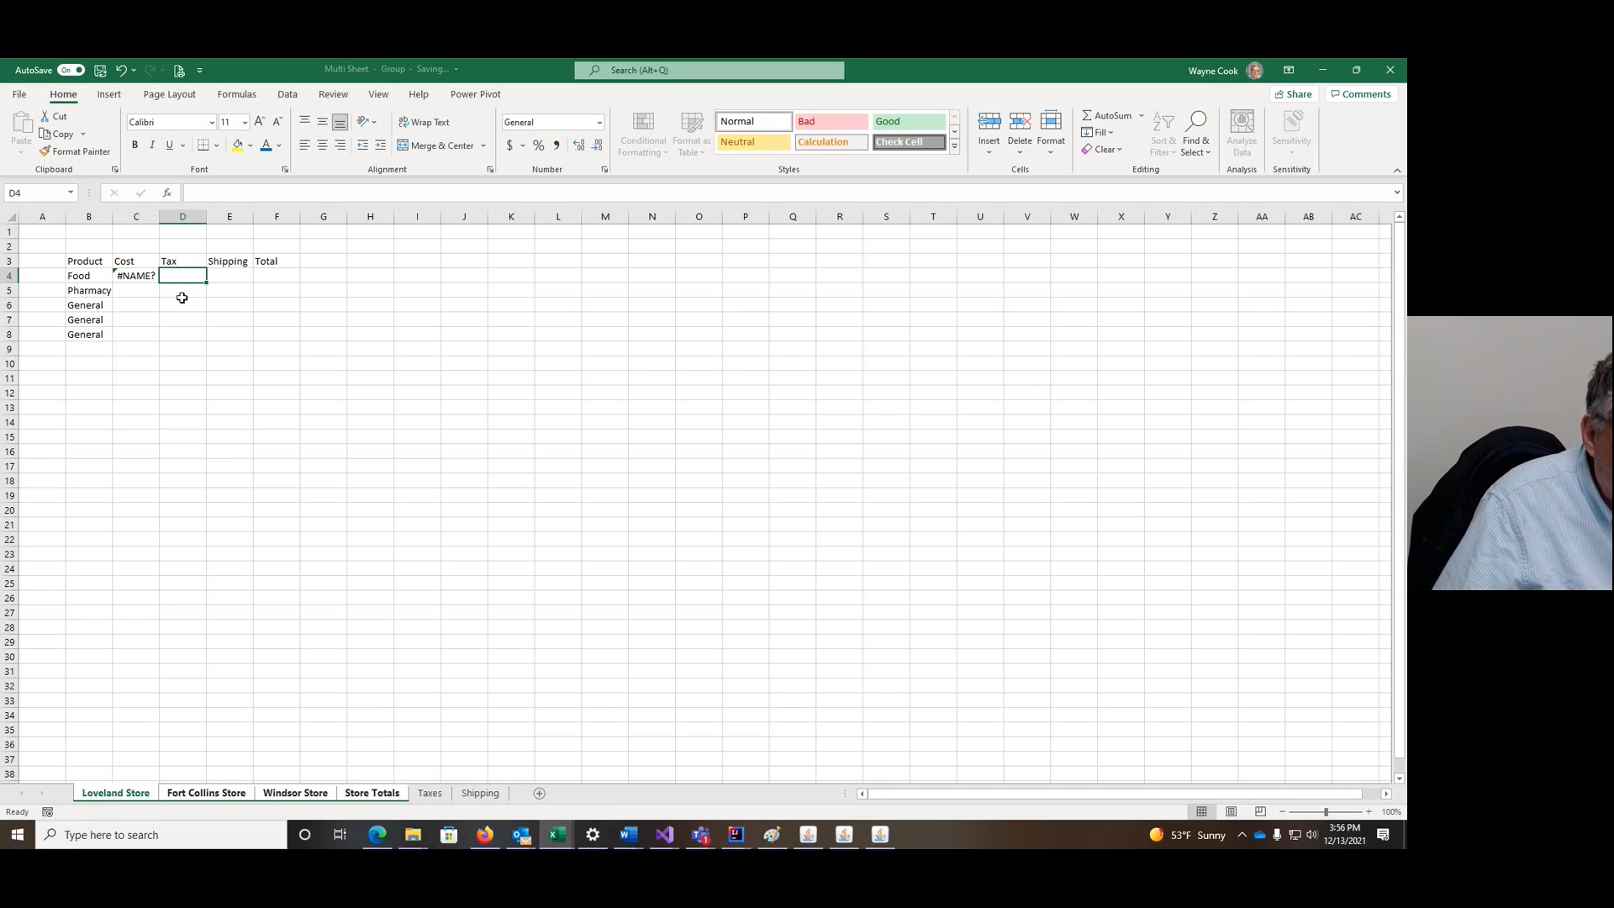
left_click(142, 279)
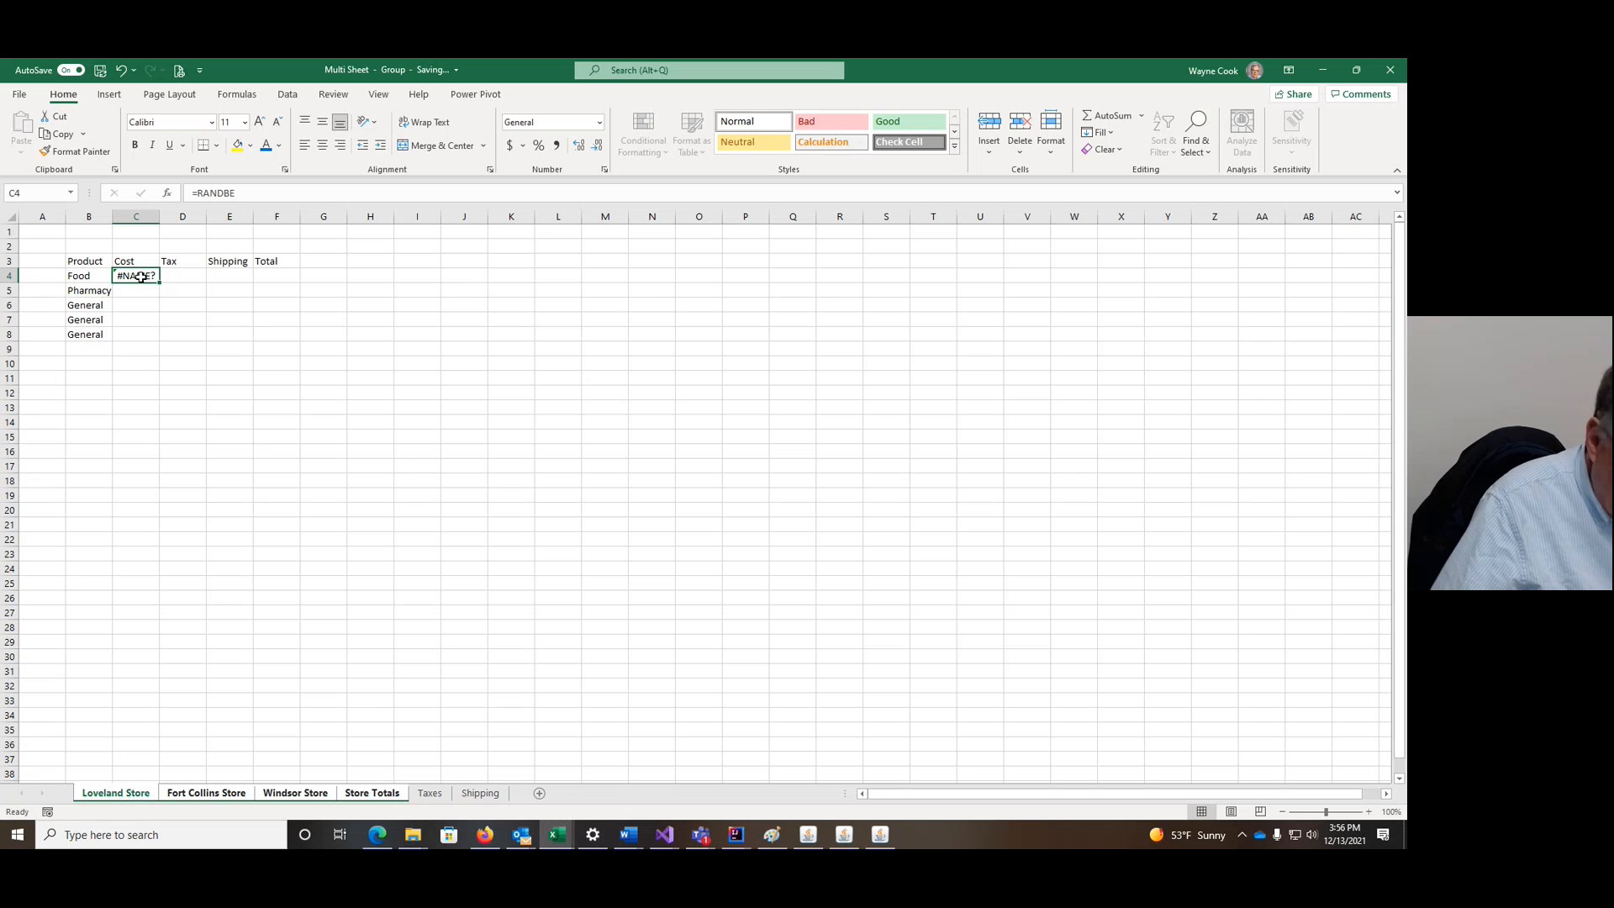
type("=RANB")
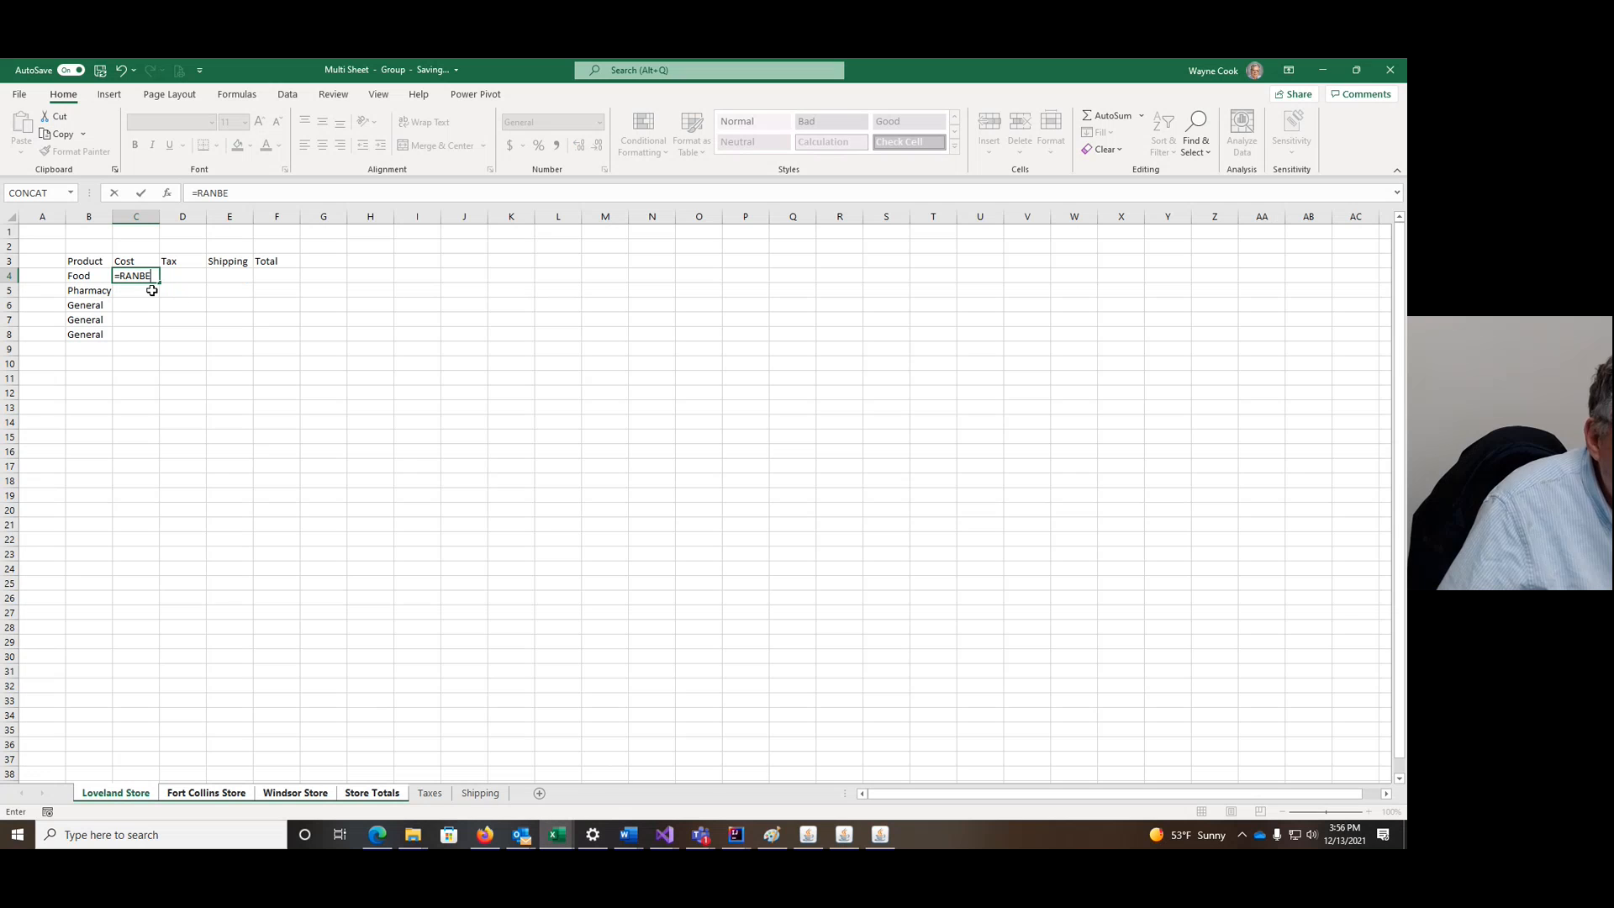
key("BackSpace")
key("BackSpace")
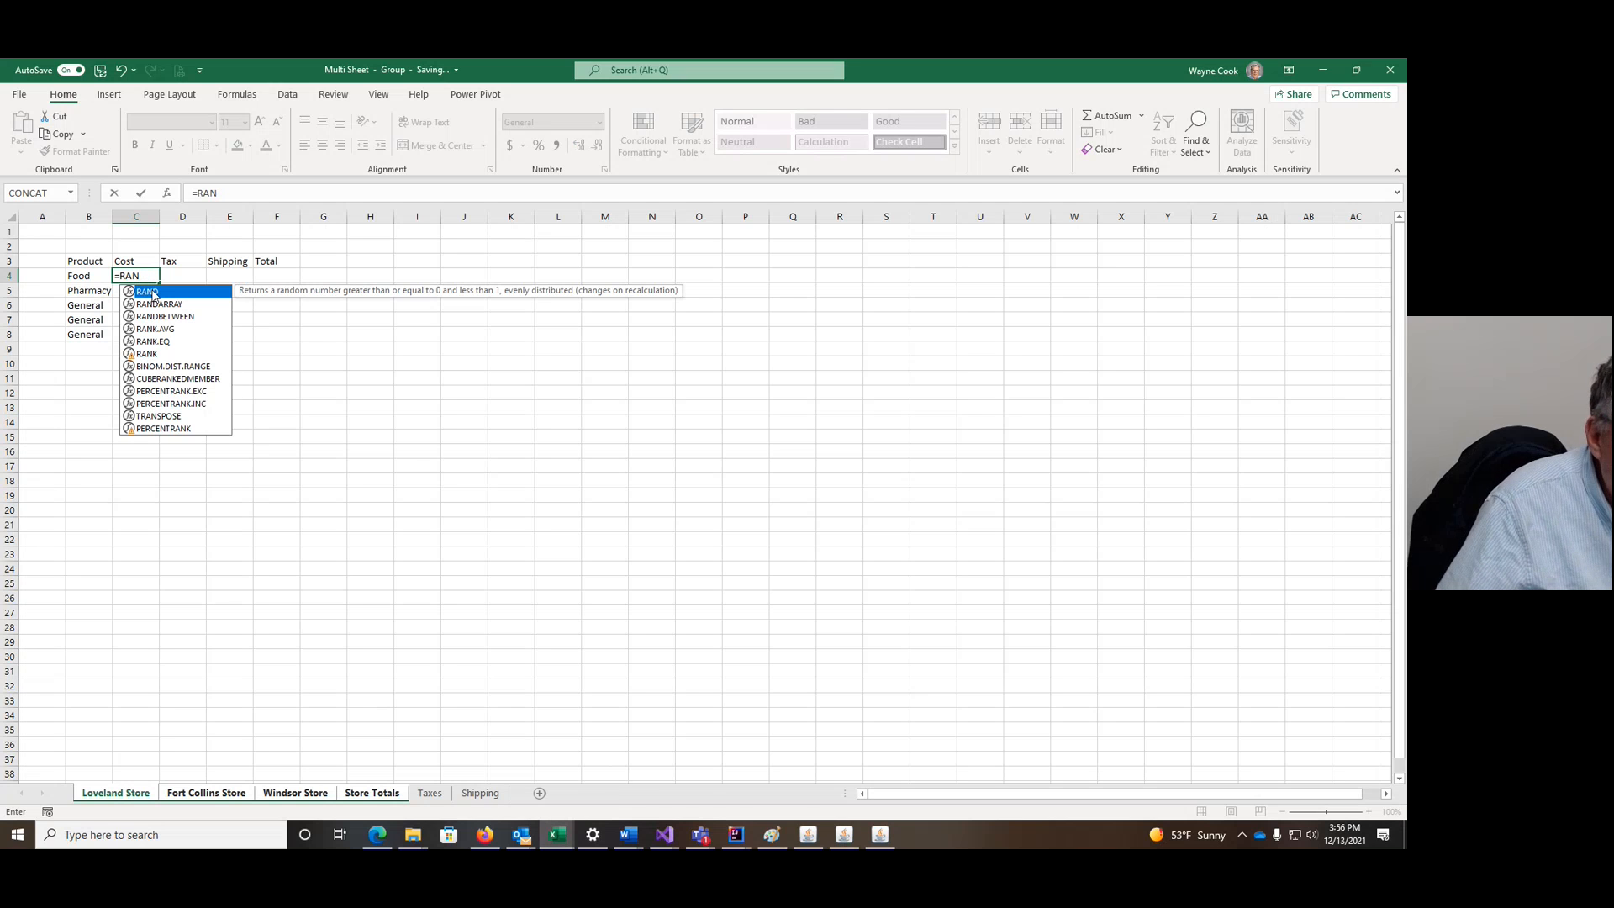
left_click(161, 317)
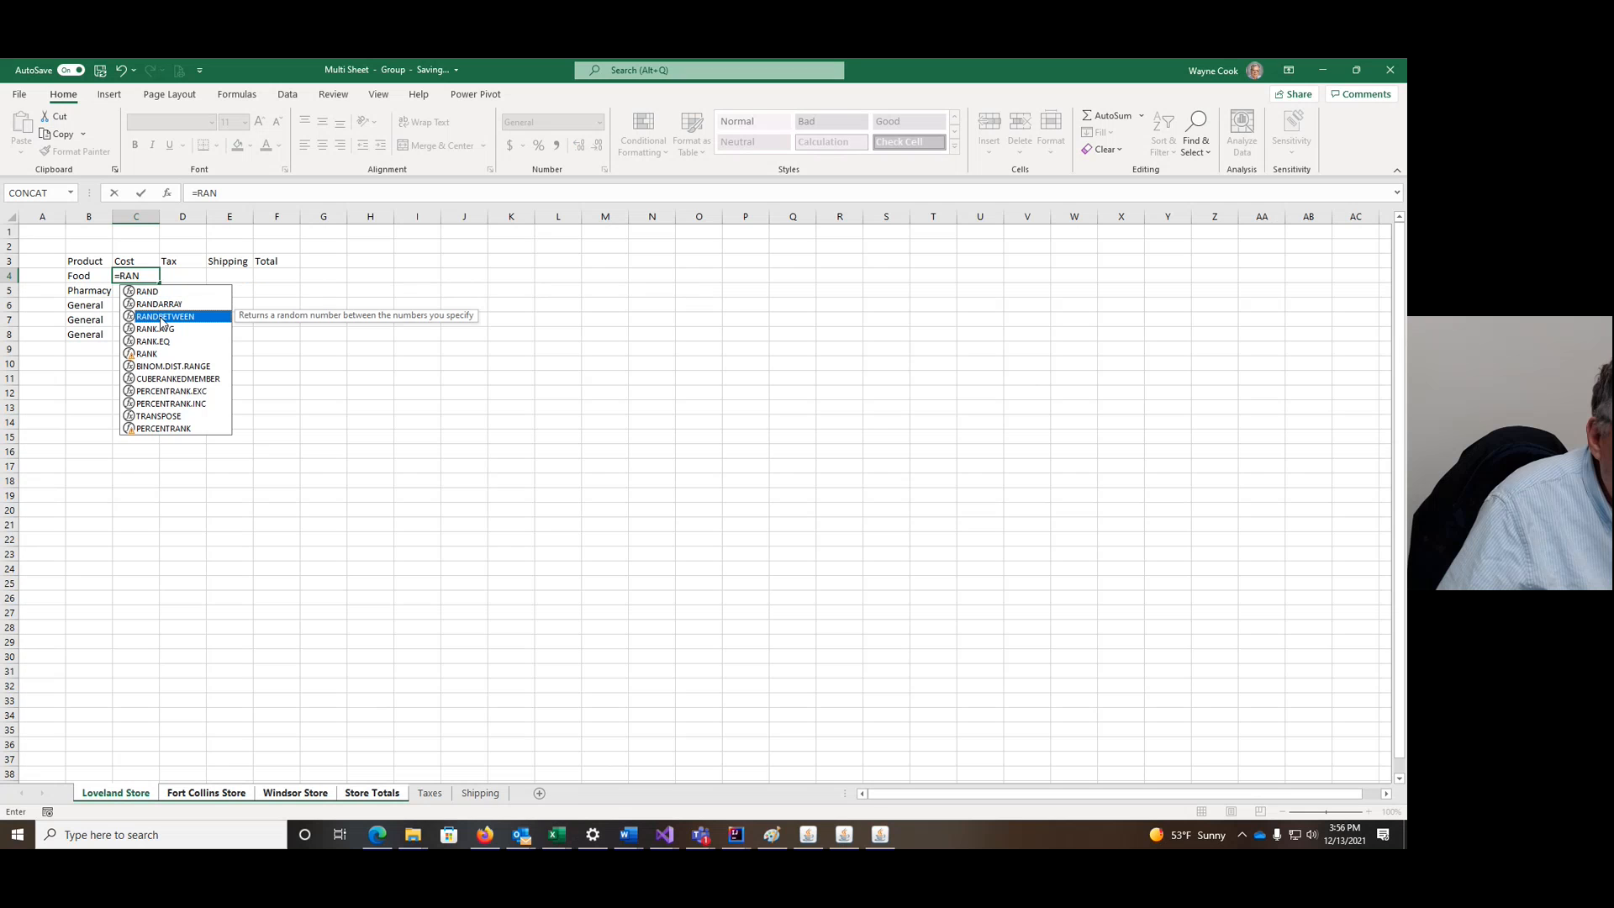
double_click(161, 317)
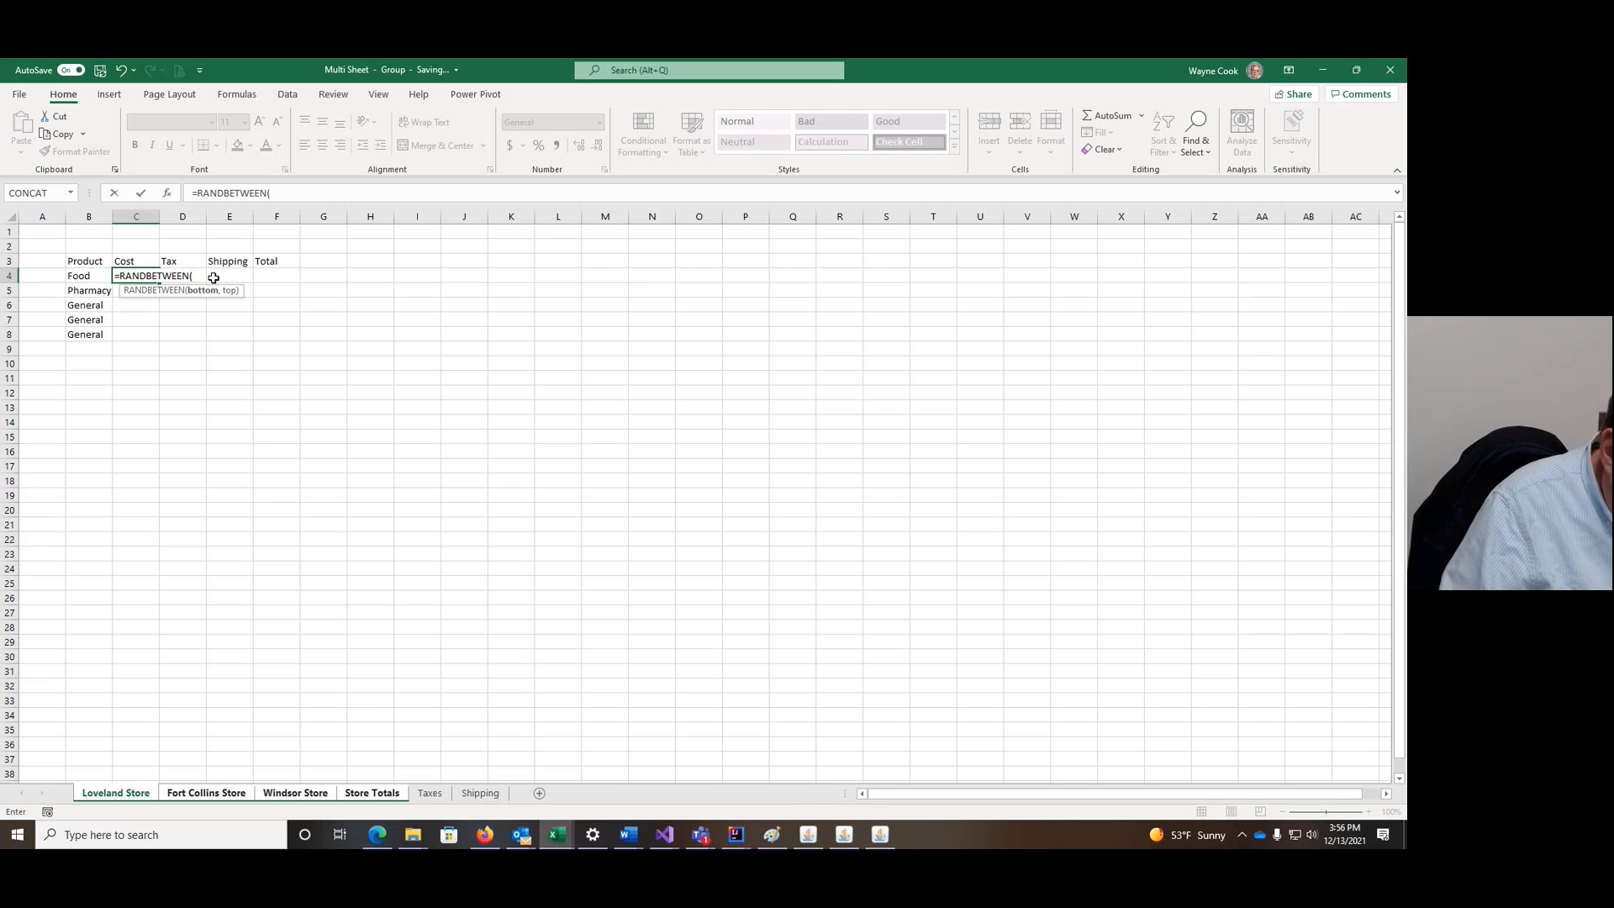
type("10")
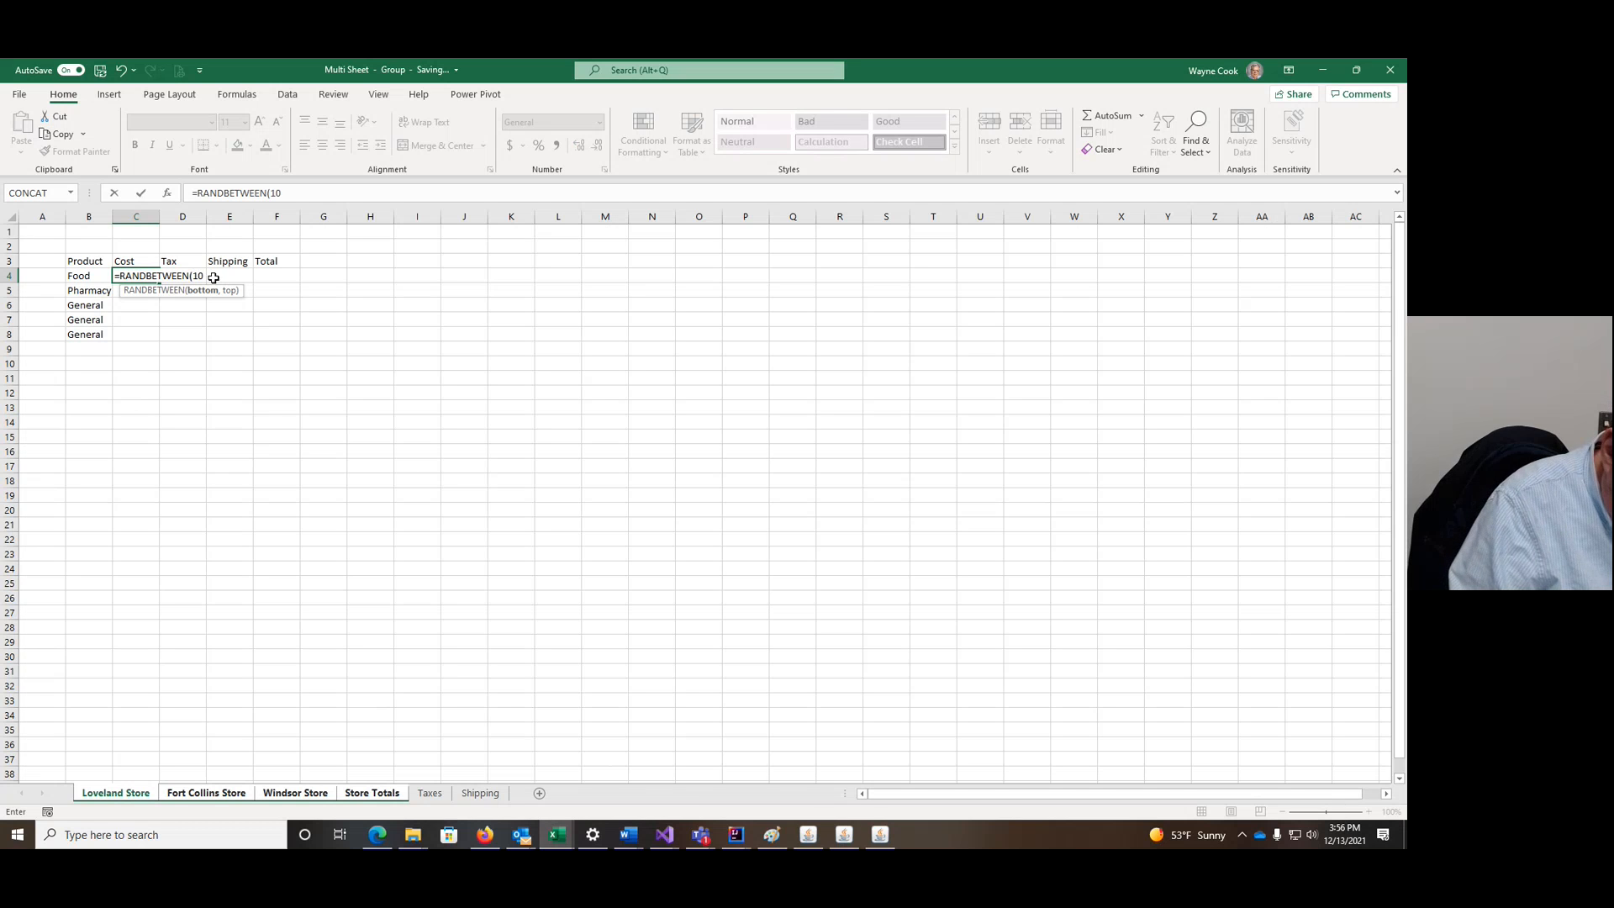
type(",100")
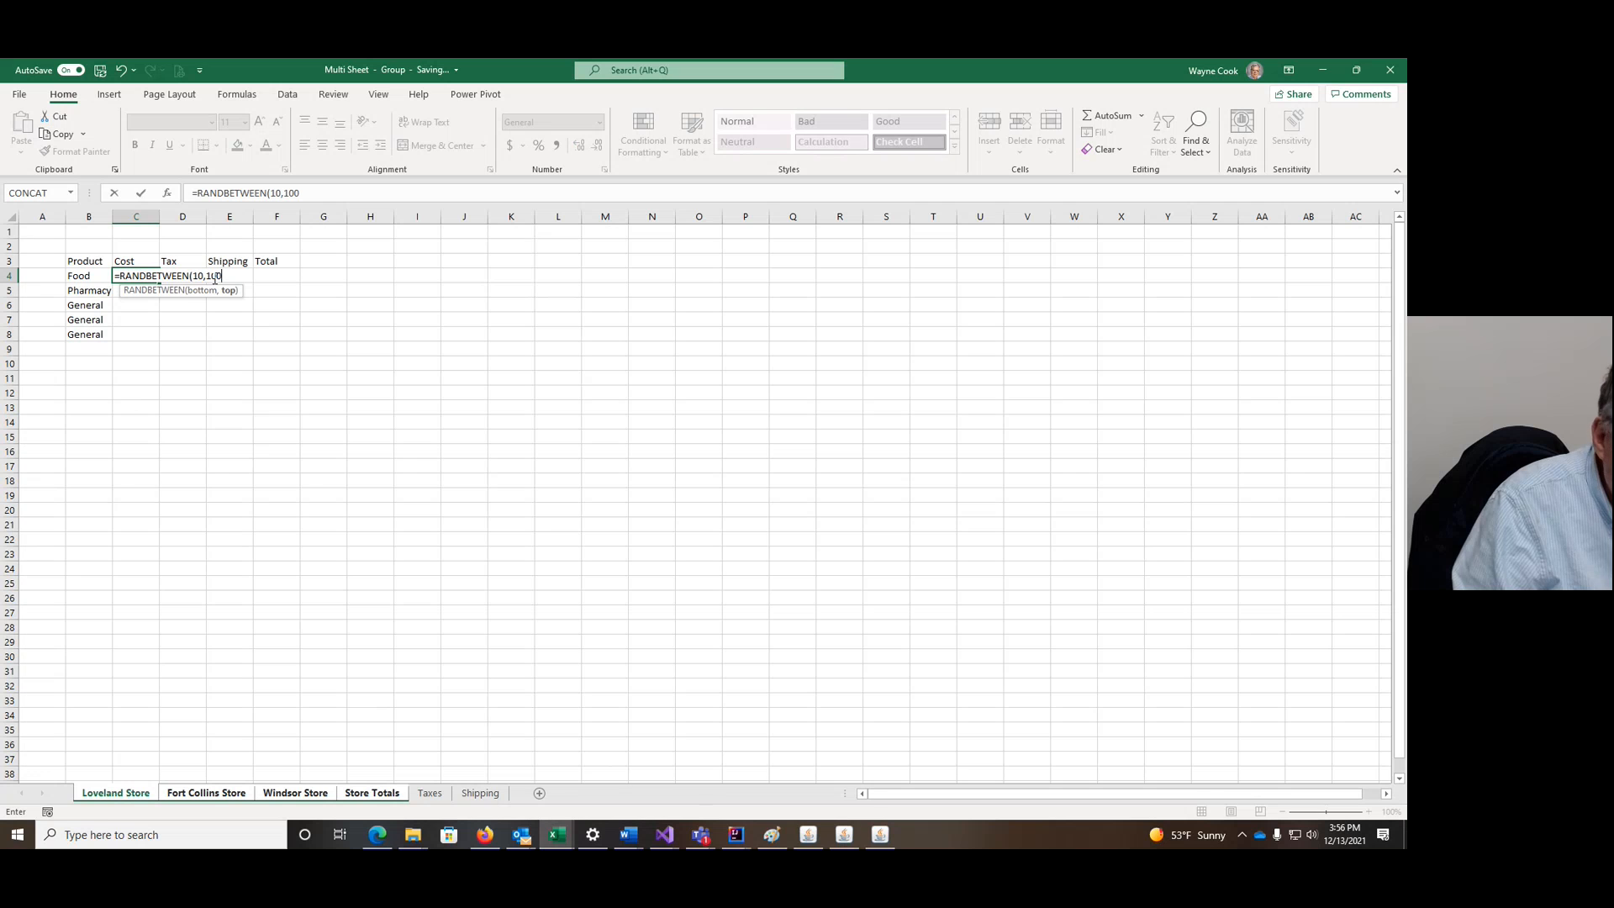
type(")")
key("Return")
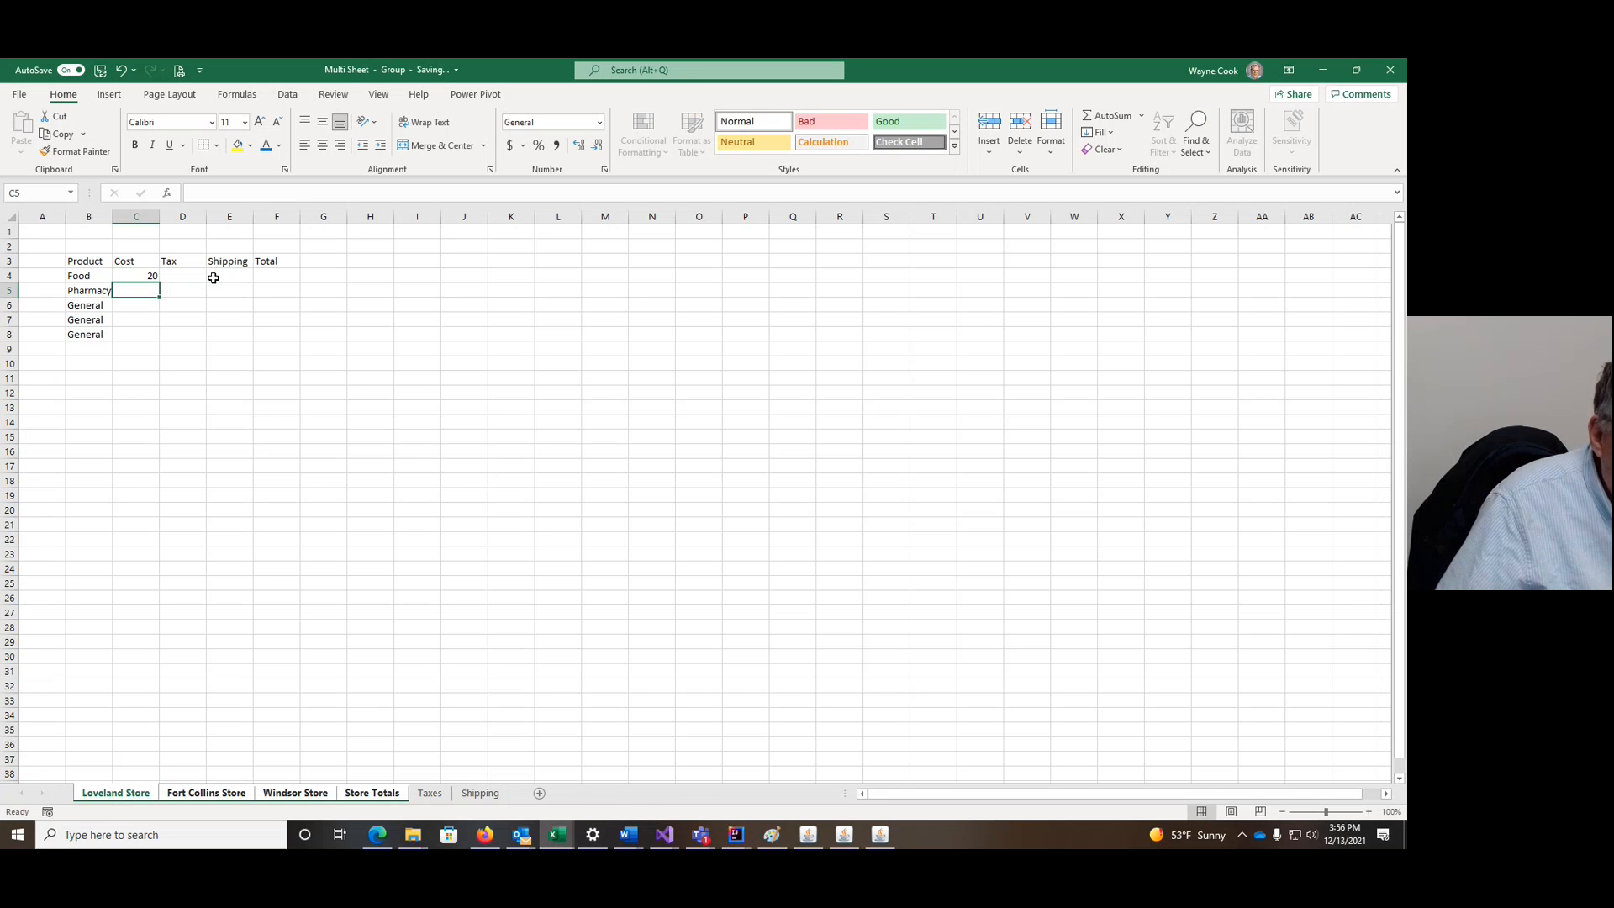
left_click(139, 278)
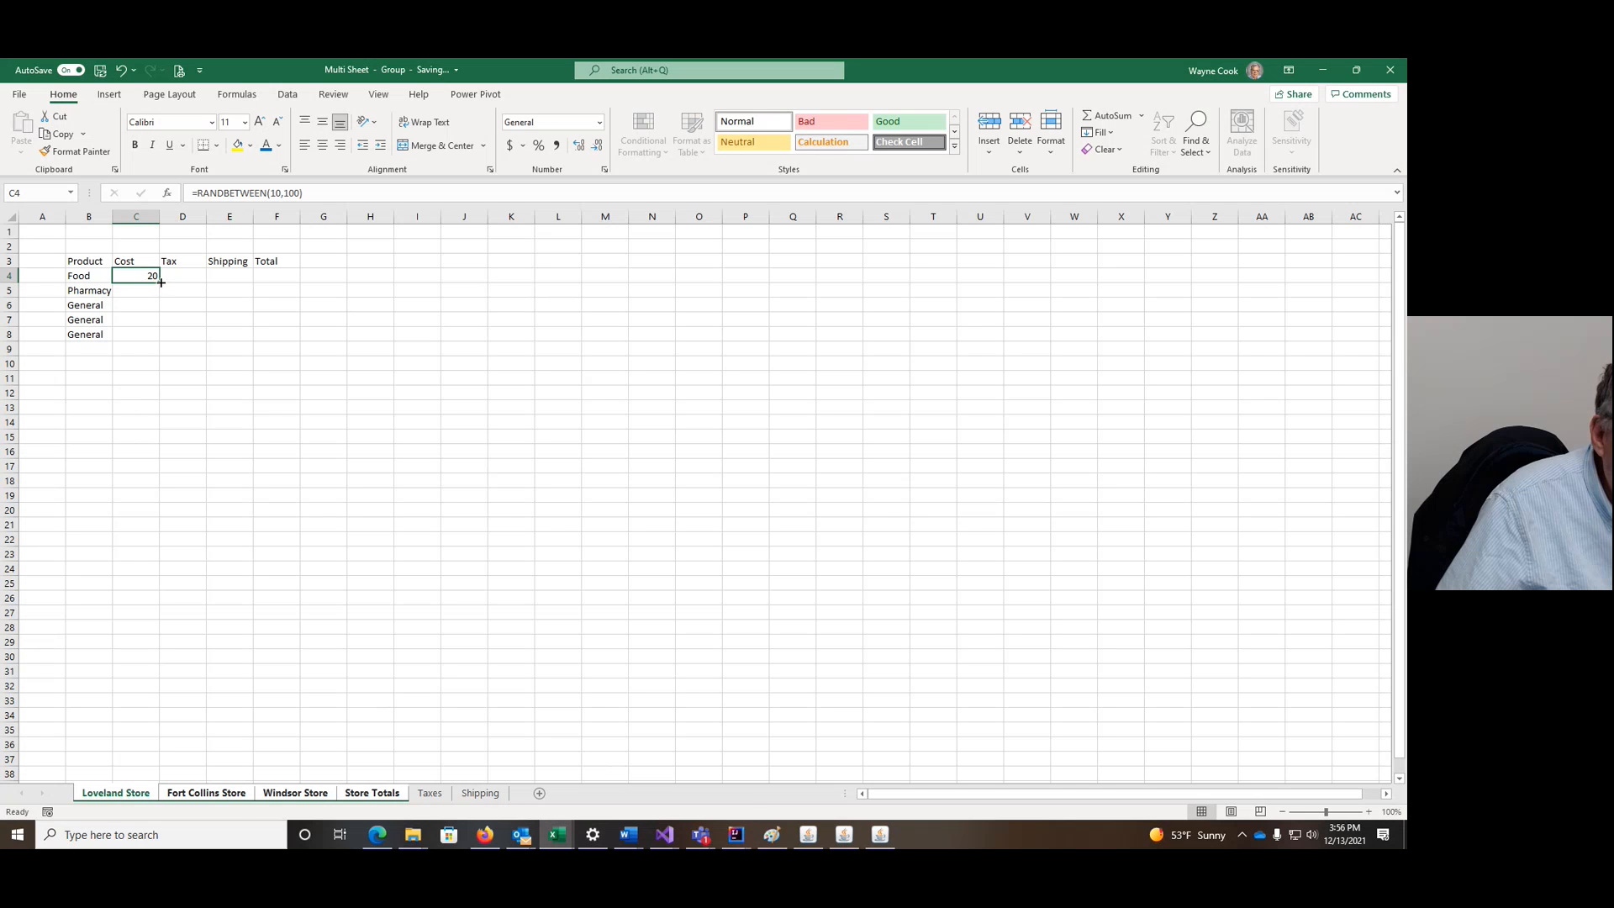
Step: Fill the random cost formula down to C8 and check each store sheet
left_click_drag(161, 283, 161, 343)
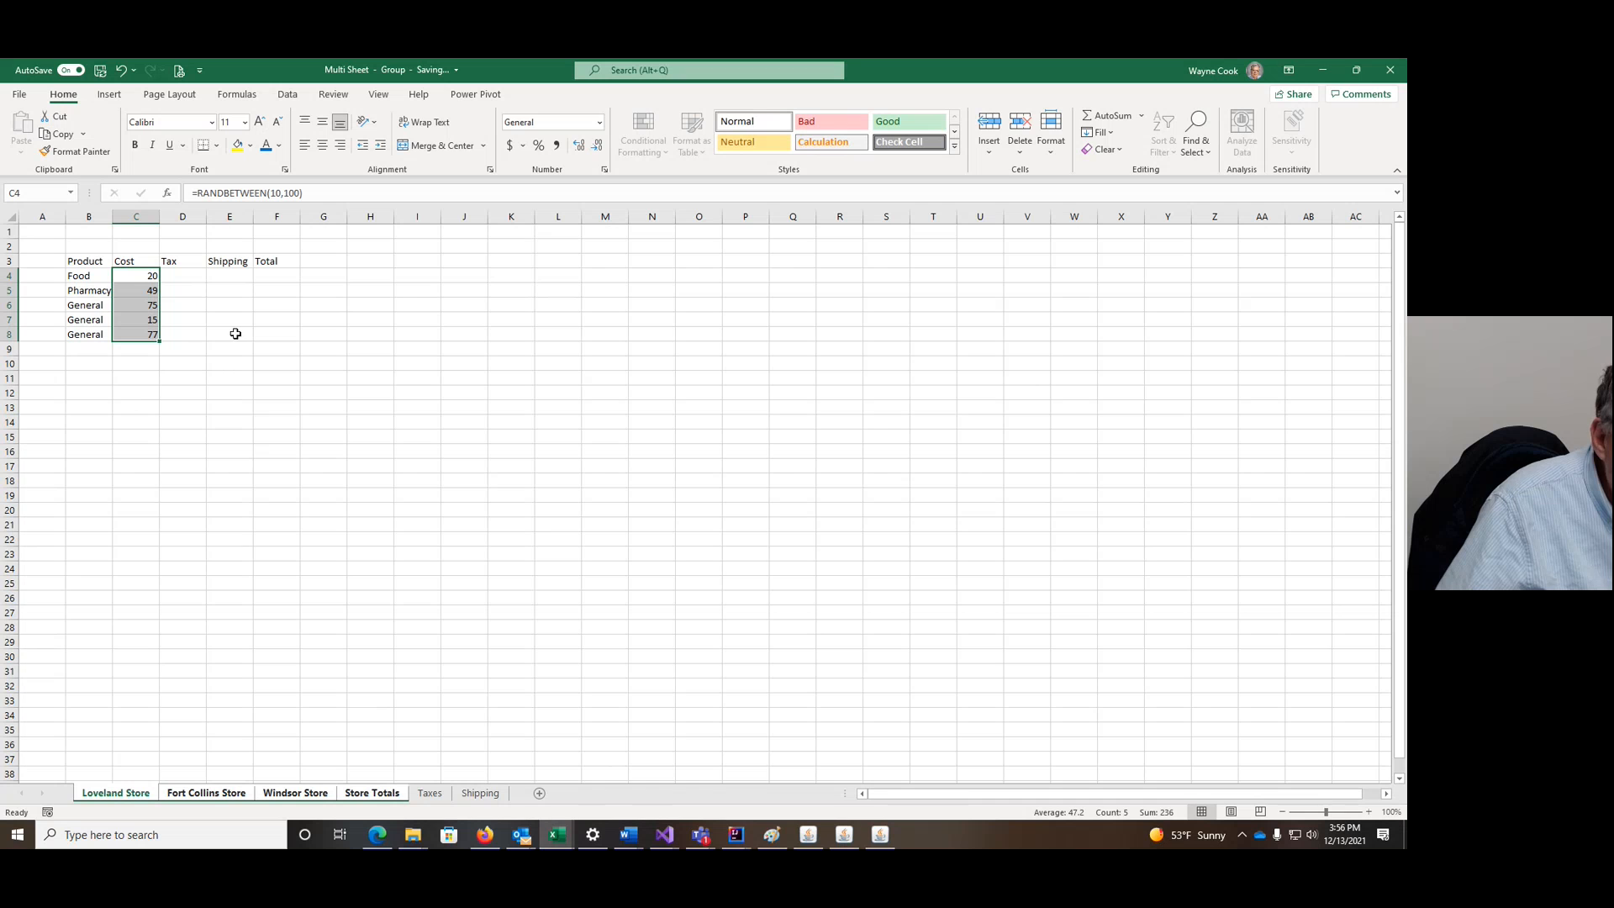
left_click(199, 796)
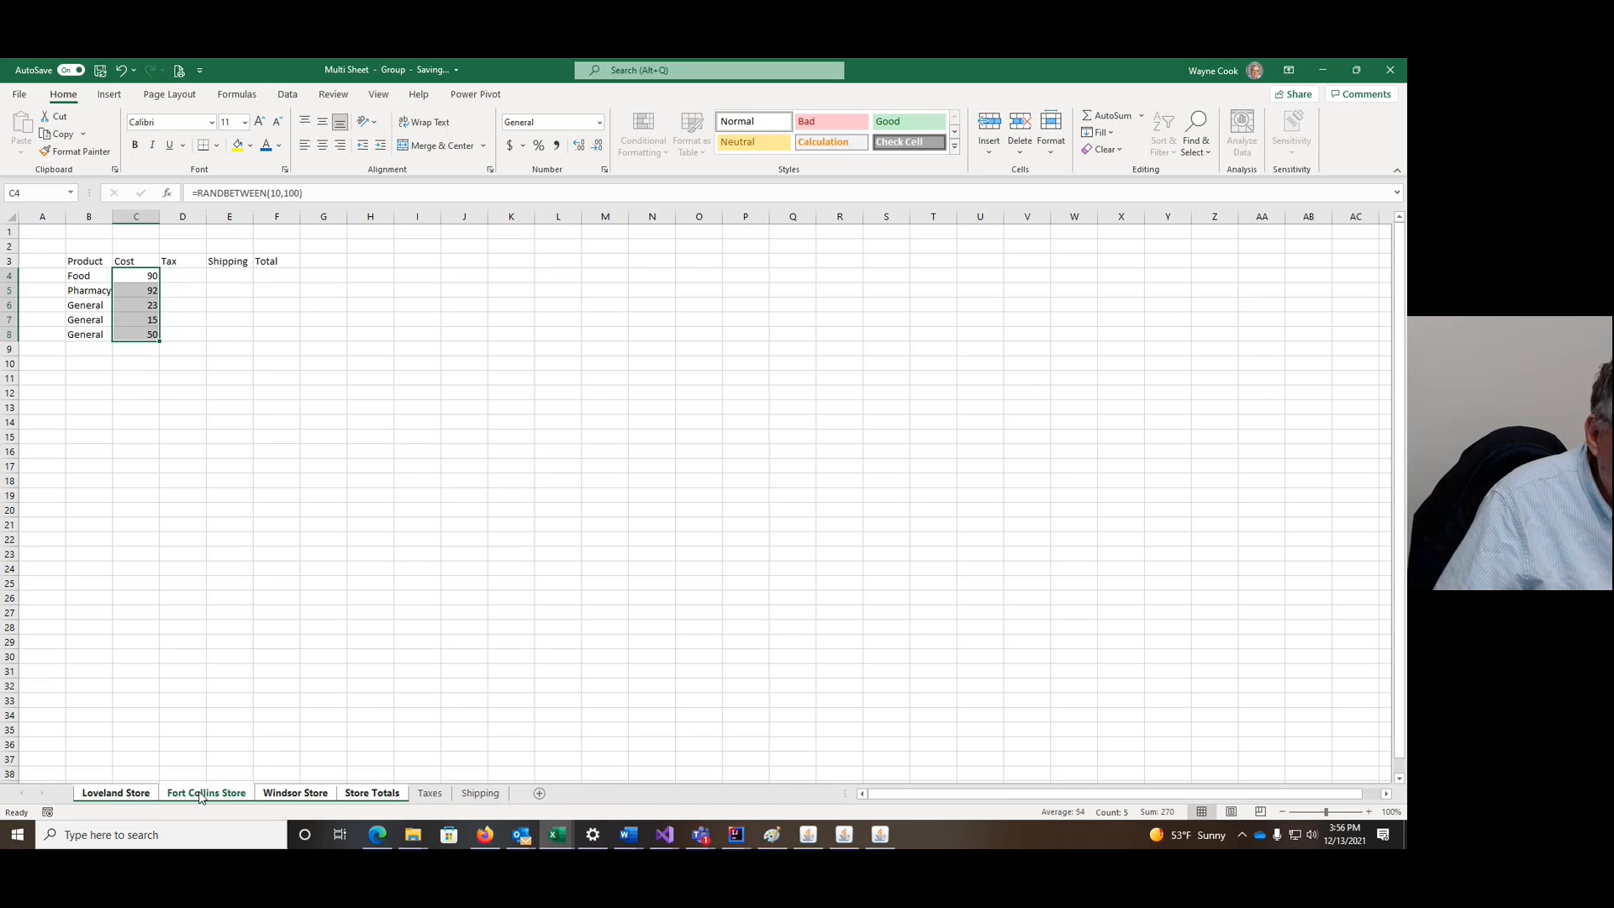
left_click(296, 794)
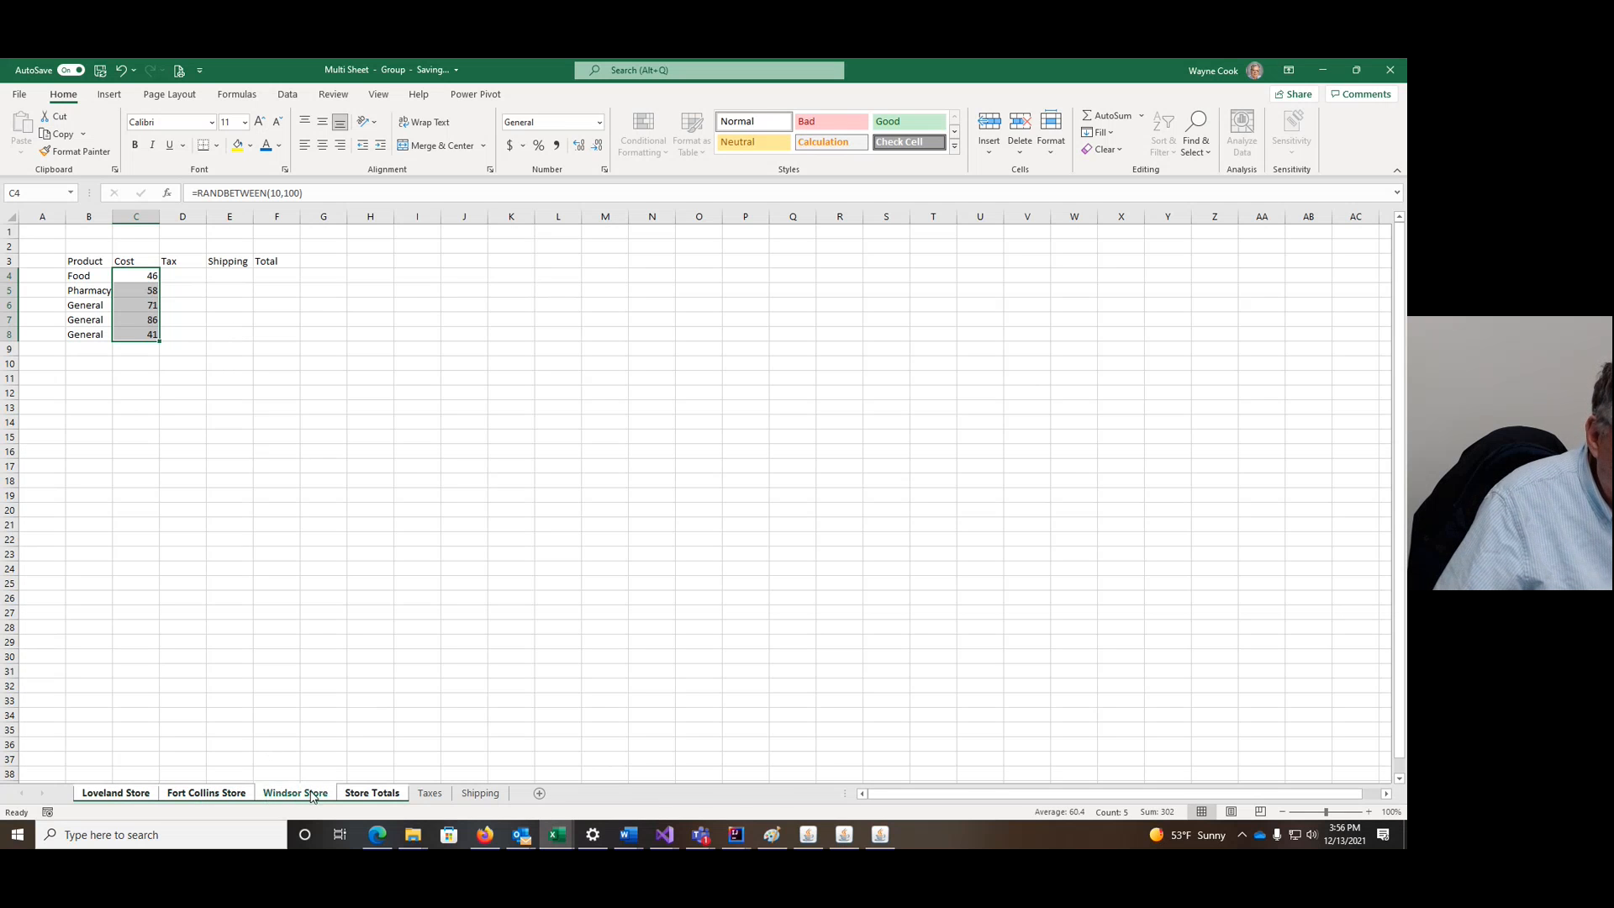
left_click(382, 795)
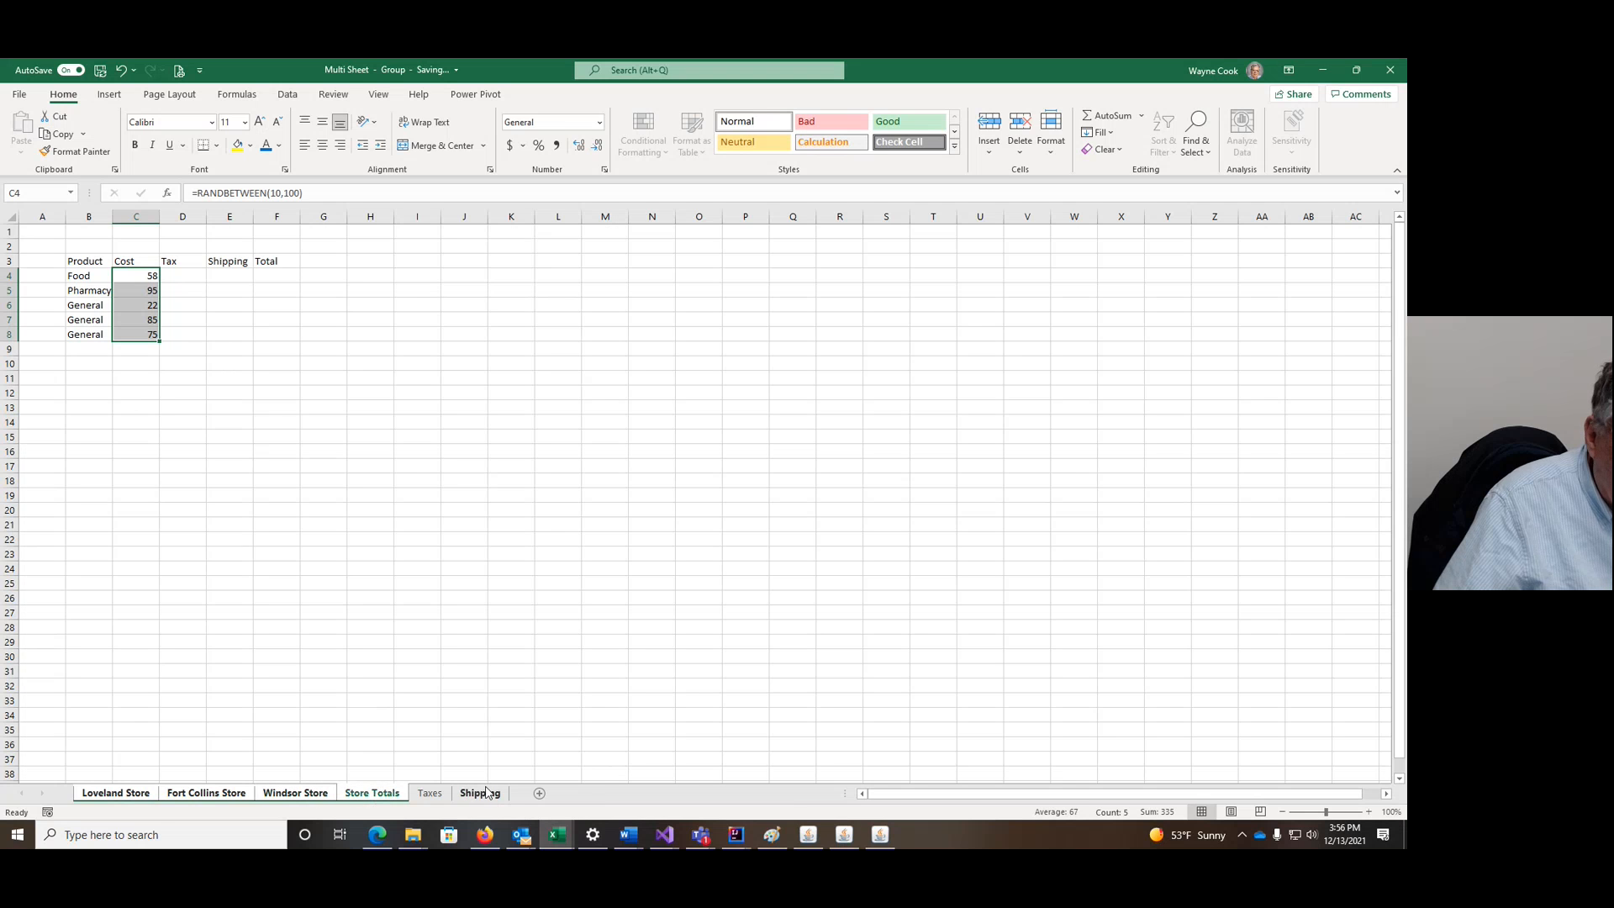
Step: Ungroup the sheets and return to cell D4 on Loveland Store
left_click(430, 793)
left_click(117, 793)
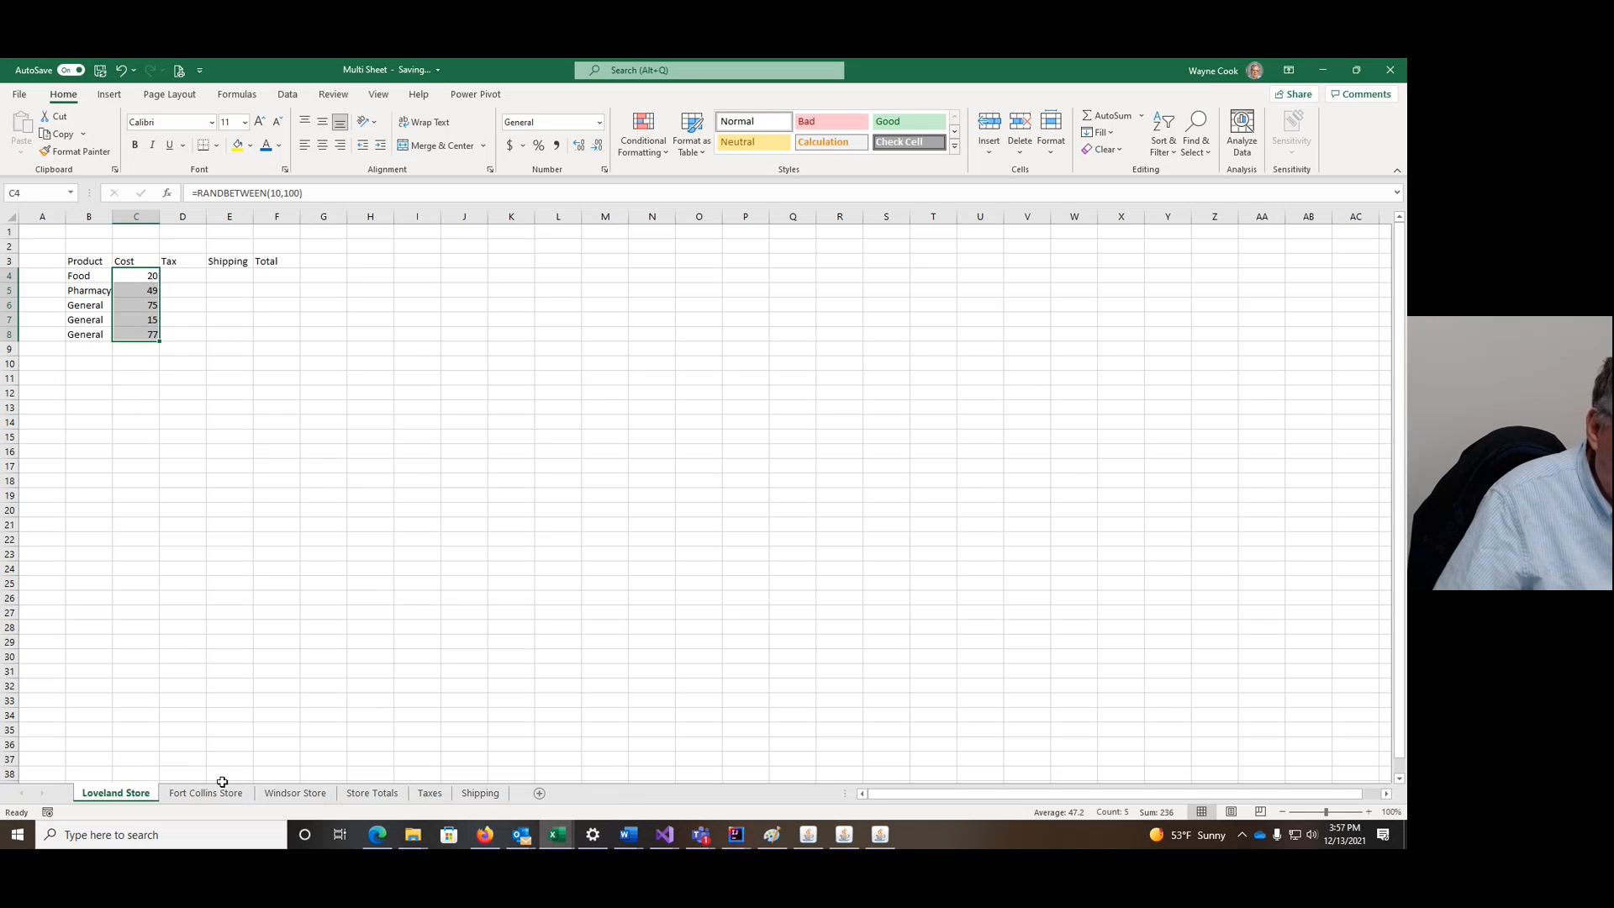
left_click(181, 276)
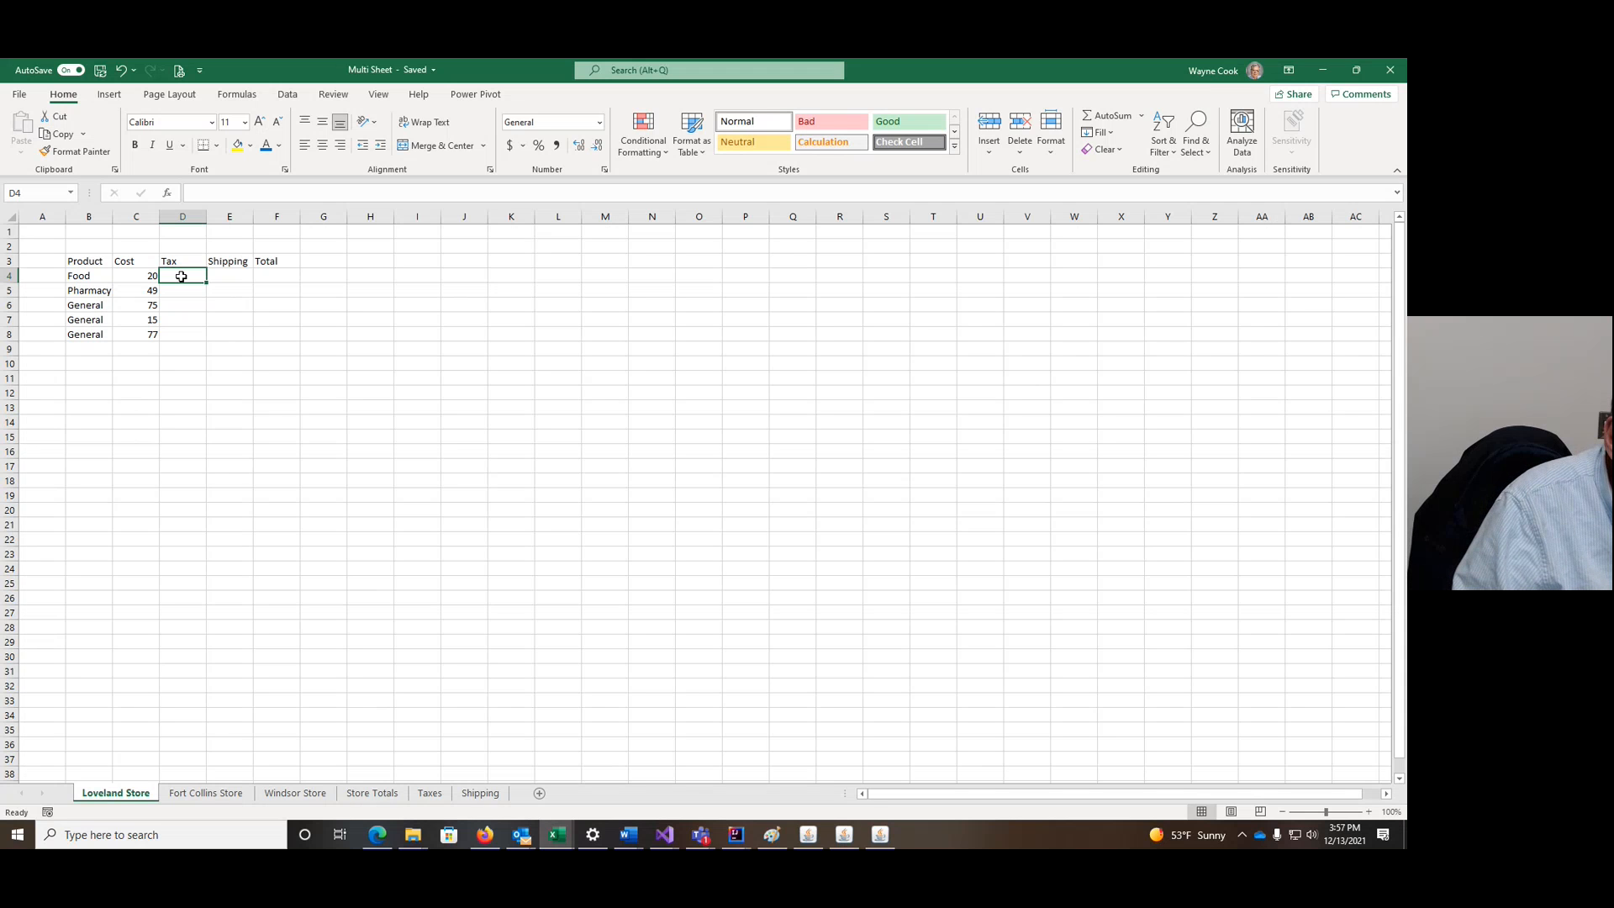
Step: Begin D4's tax formula as =IF(B4= with a reference to the Taxes sheet
type("=")
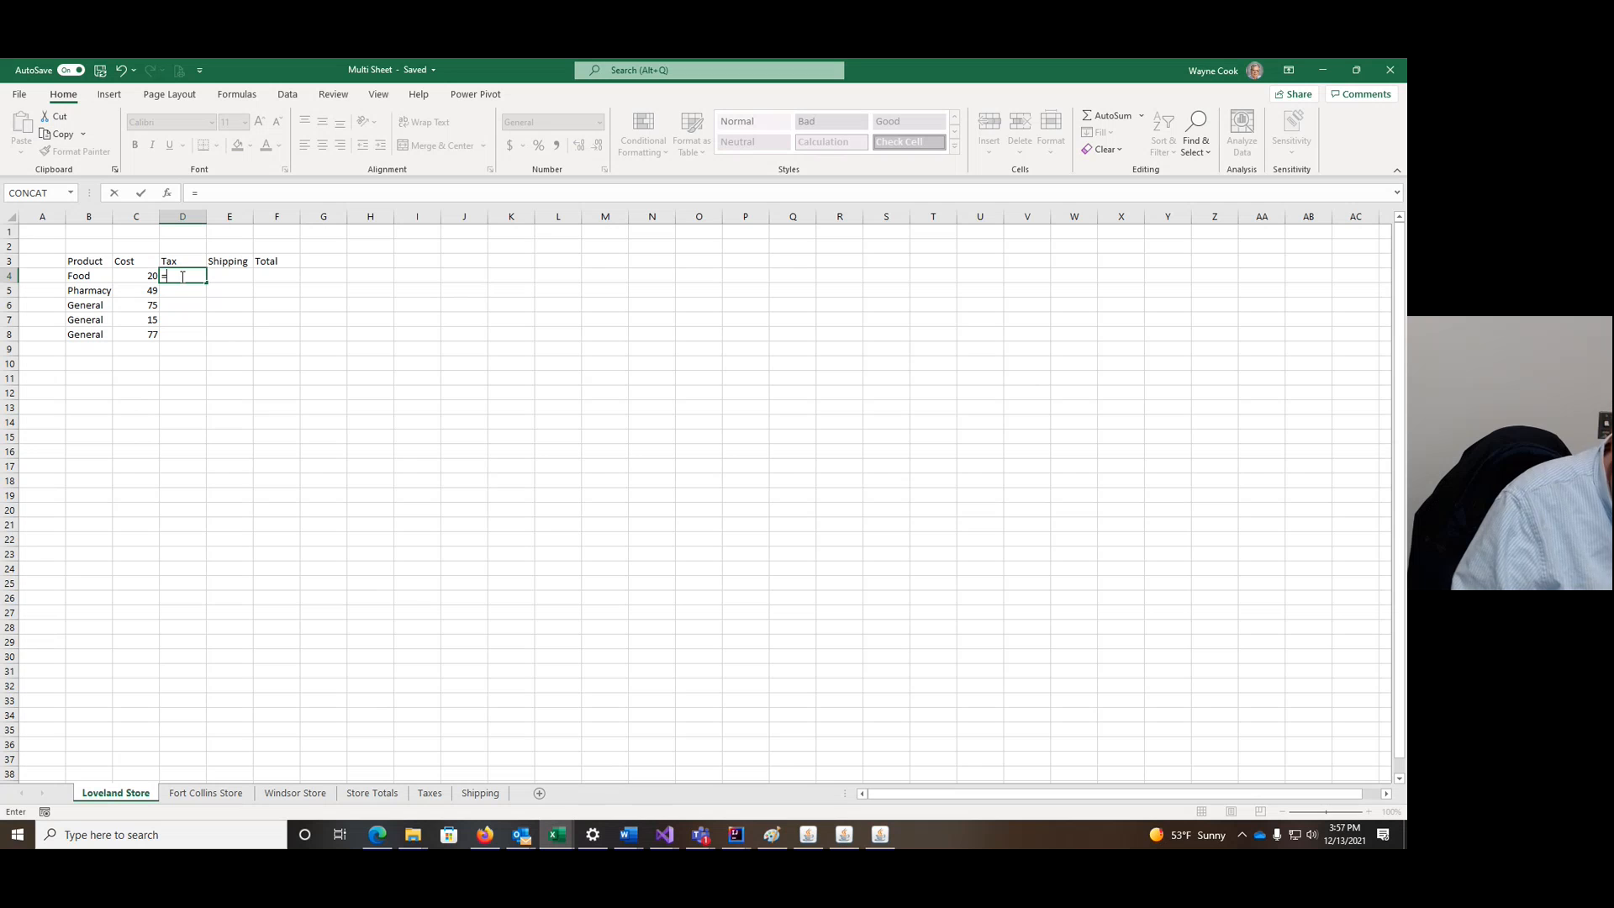
type("IF")
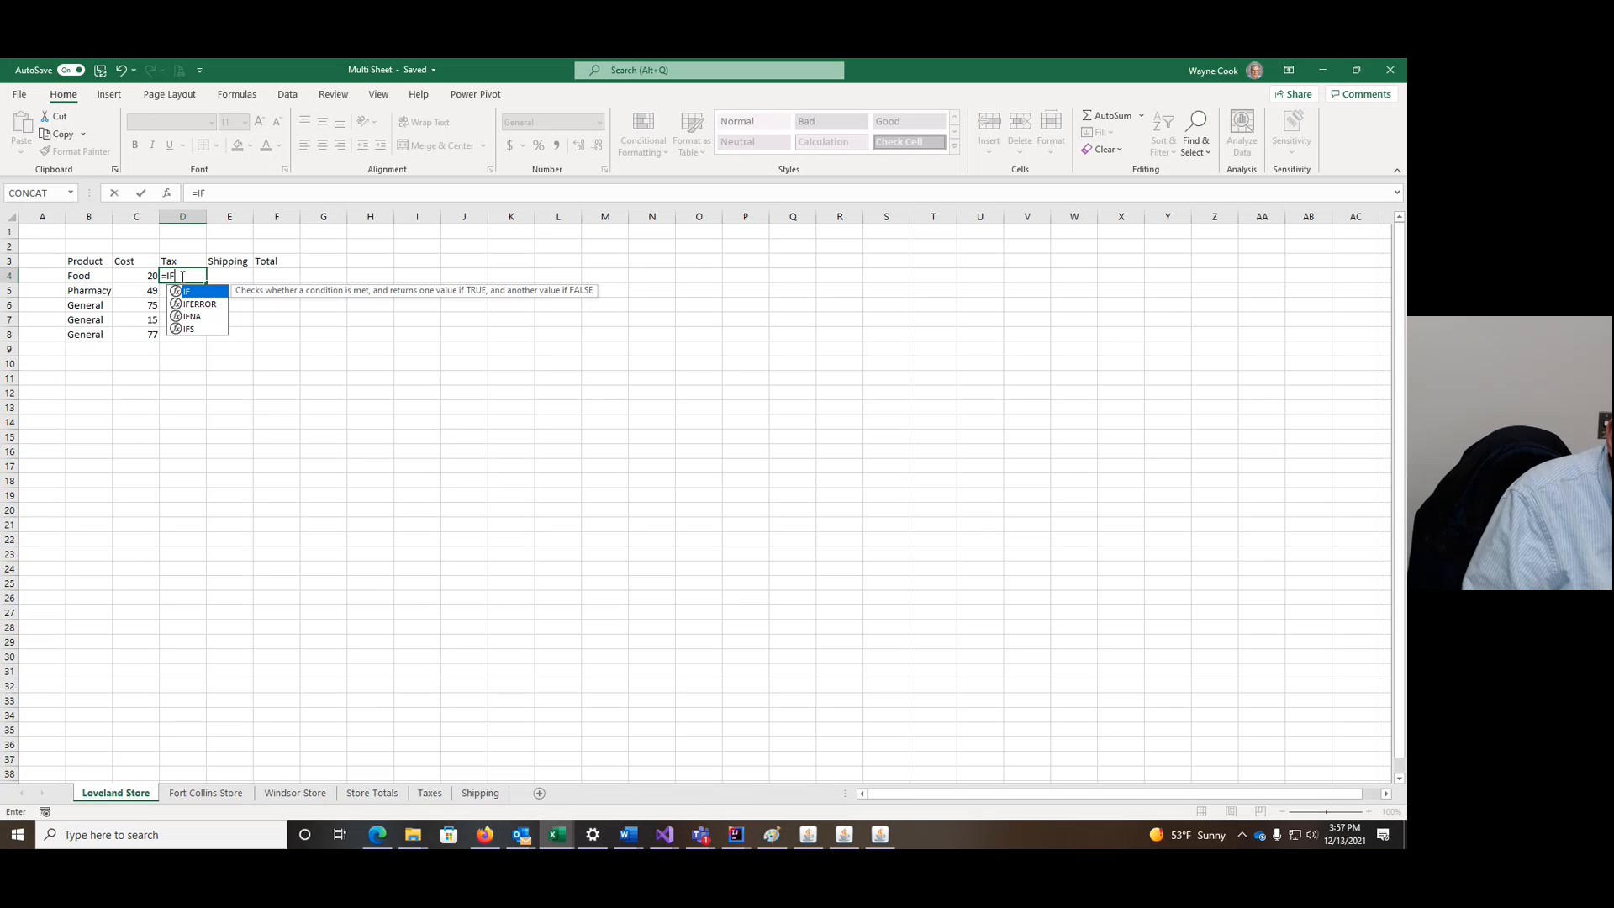
type("(")
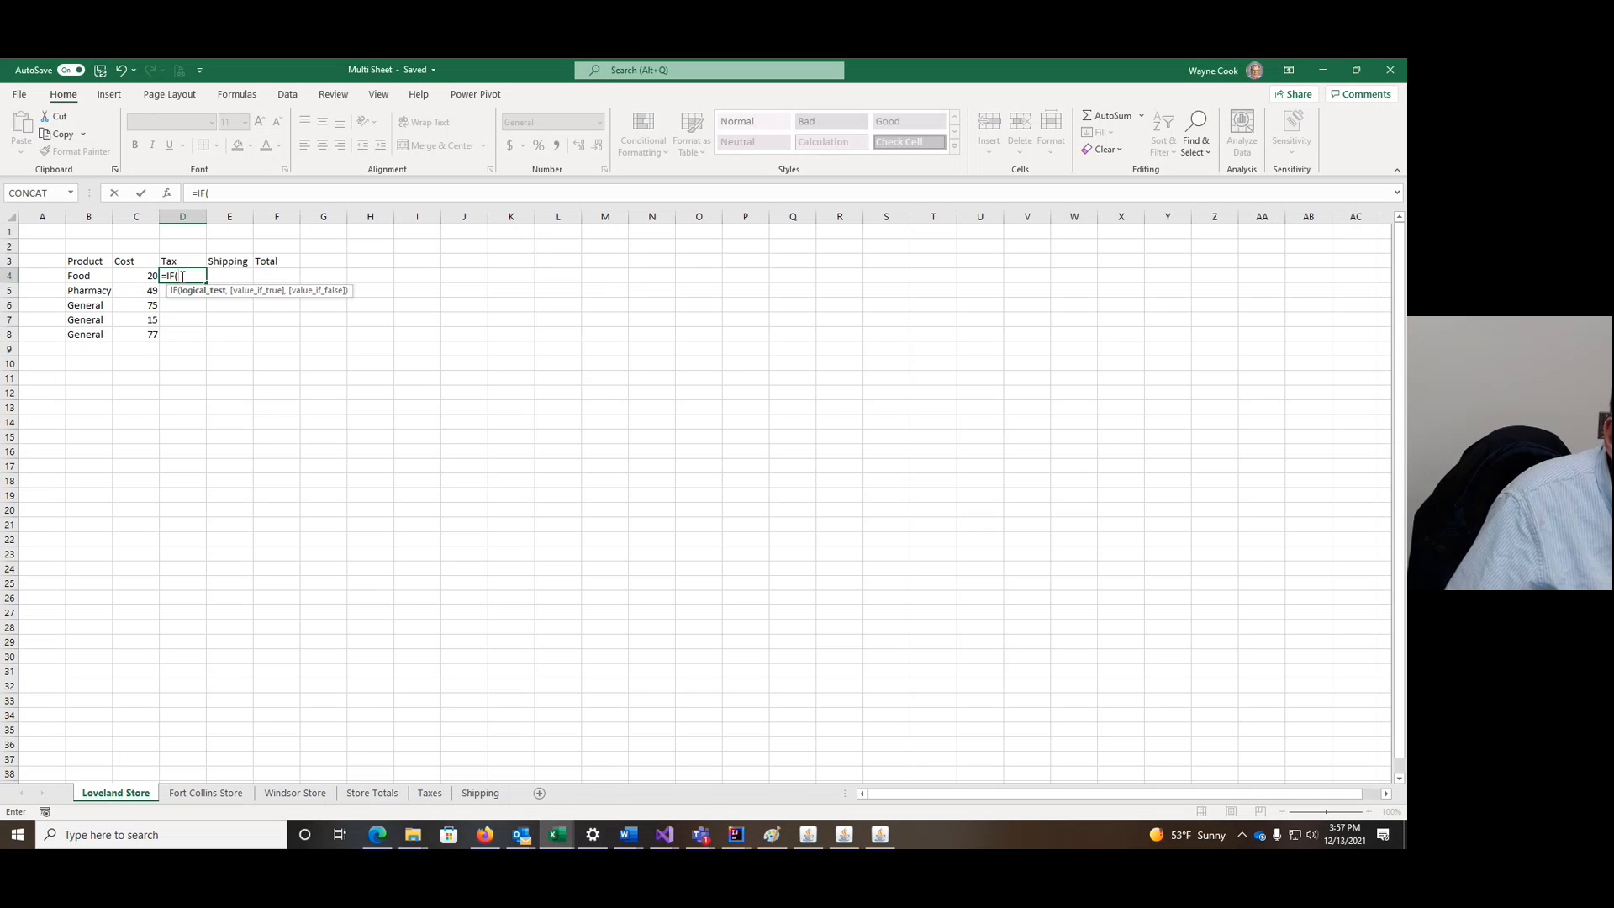
left_click(80, 275)
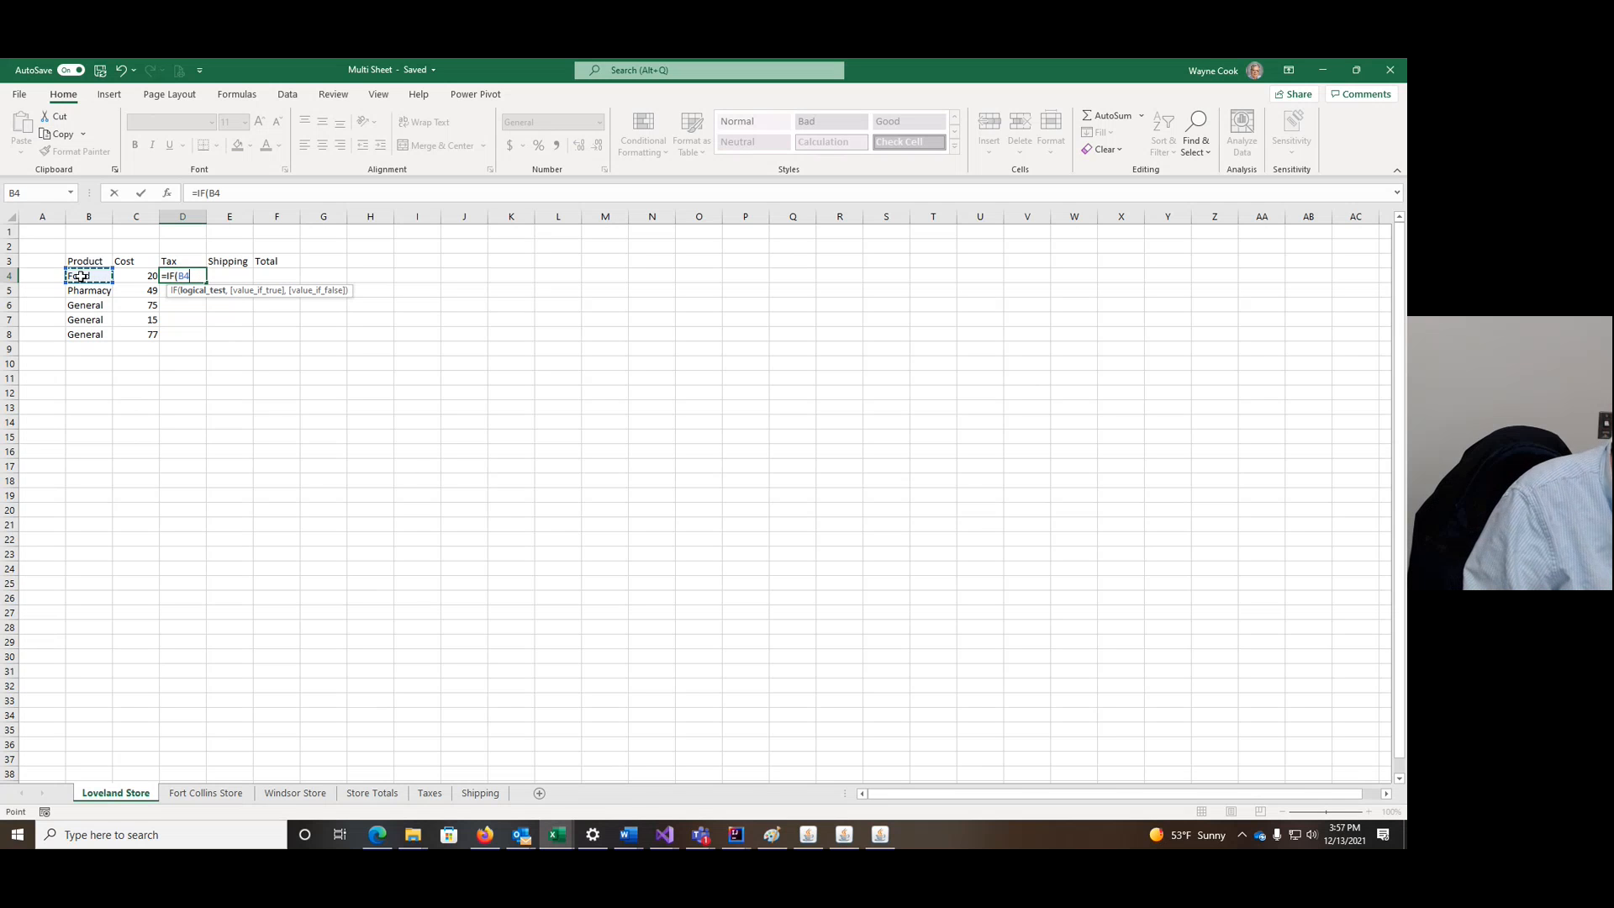
type("=")
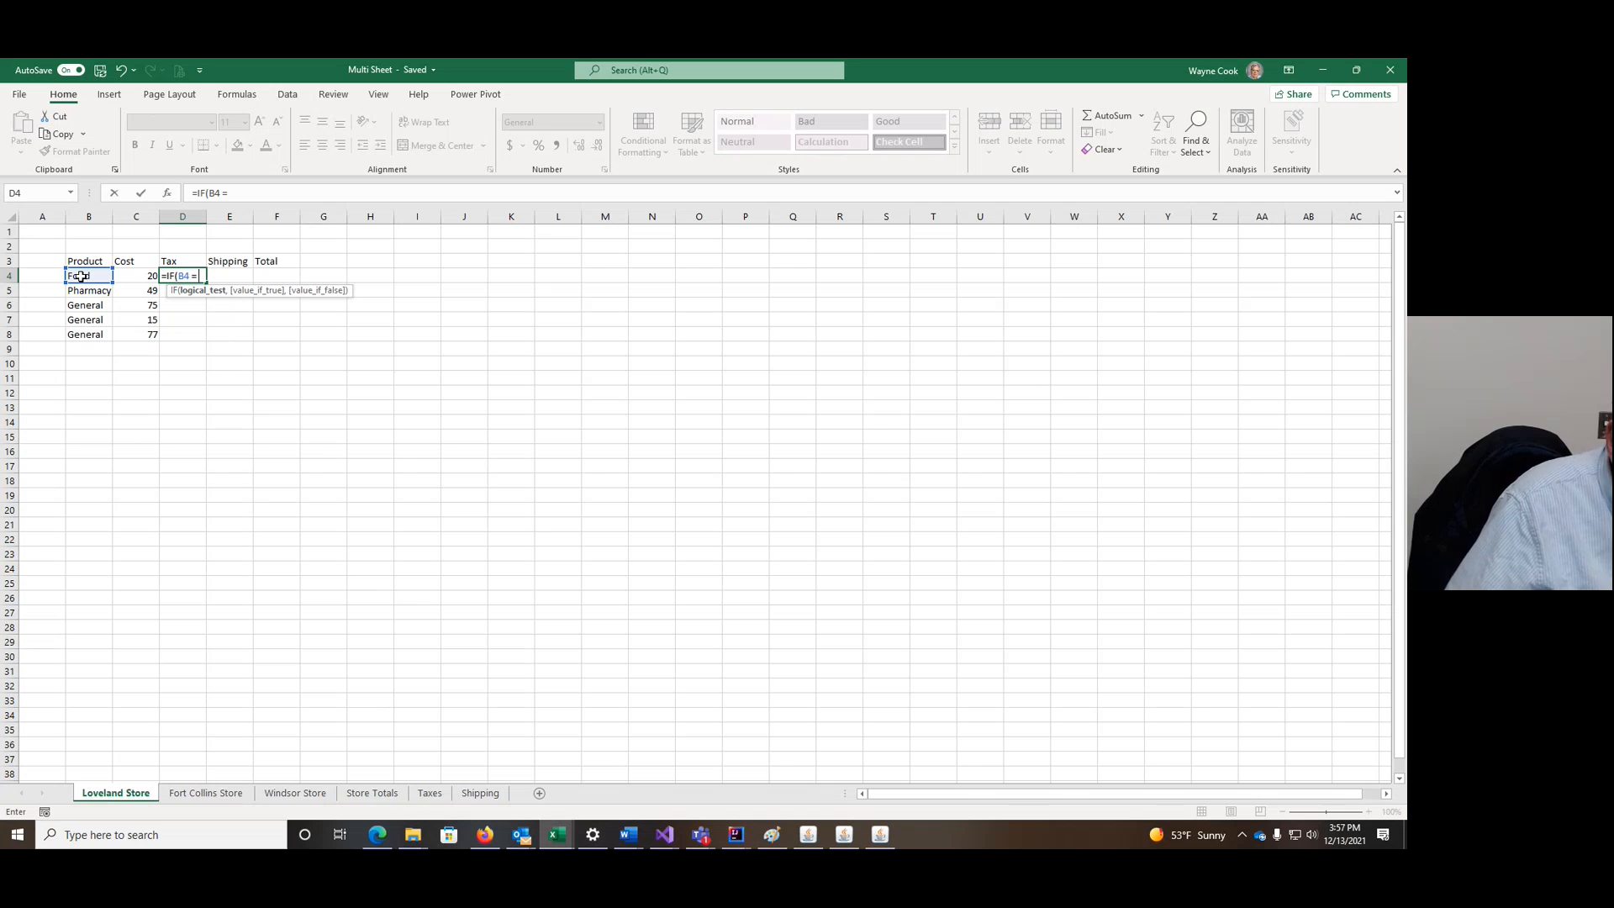
left_click(431, 794)
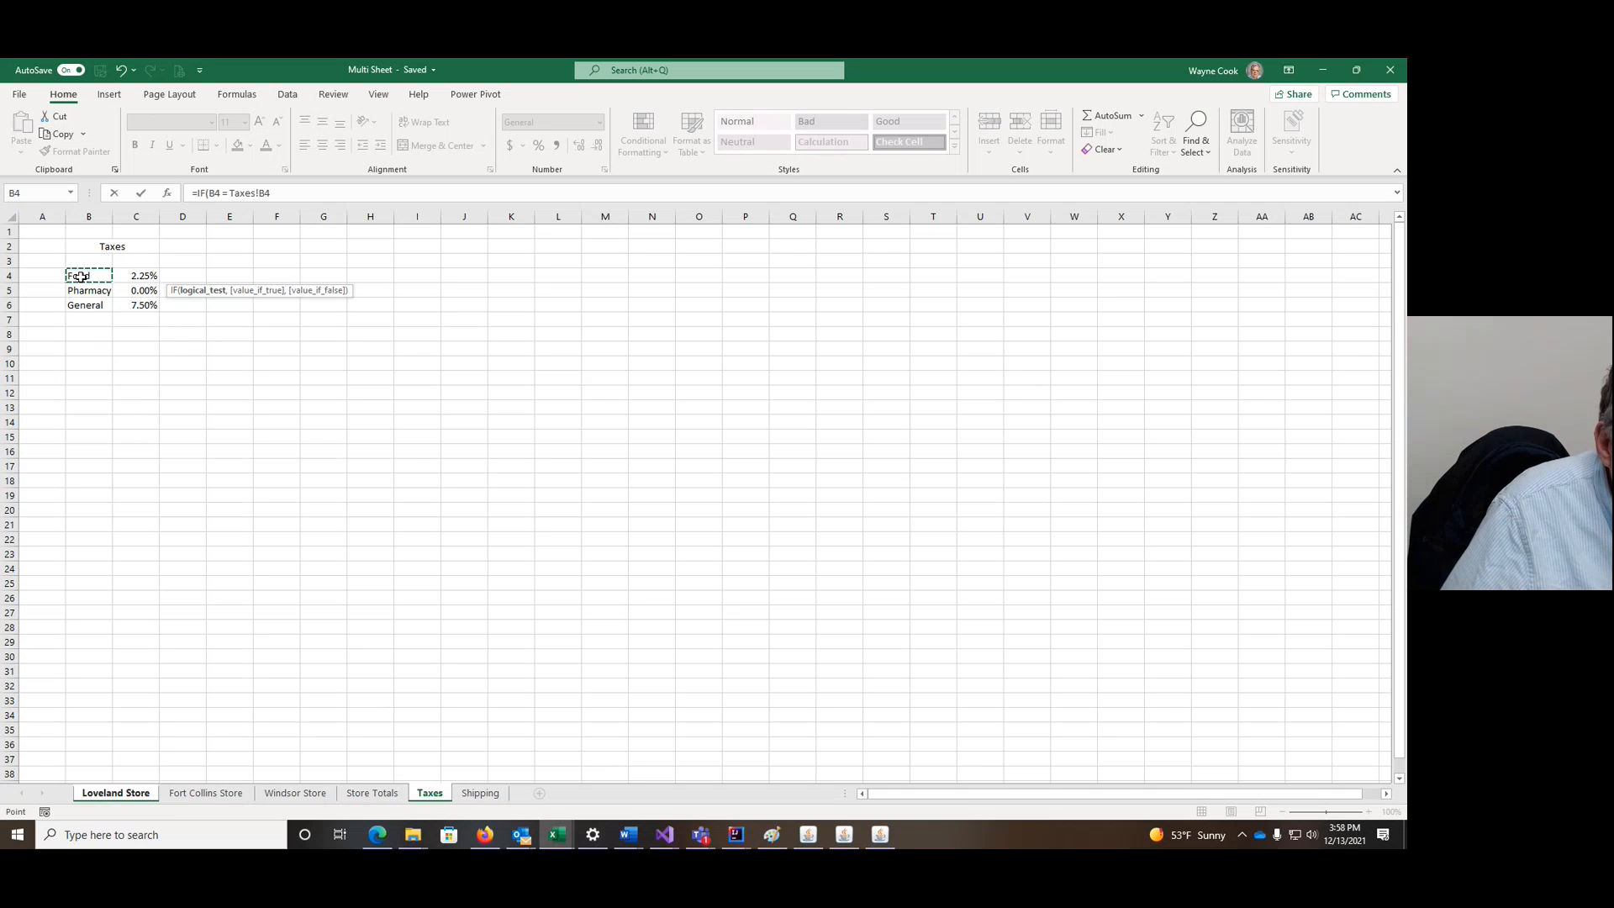
Step: Change the formula to =IFS(B4=Taxes!$B$4,Taxes!$C$4* using absolute references
key("F4")
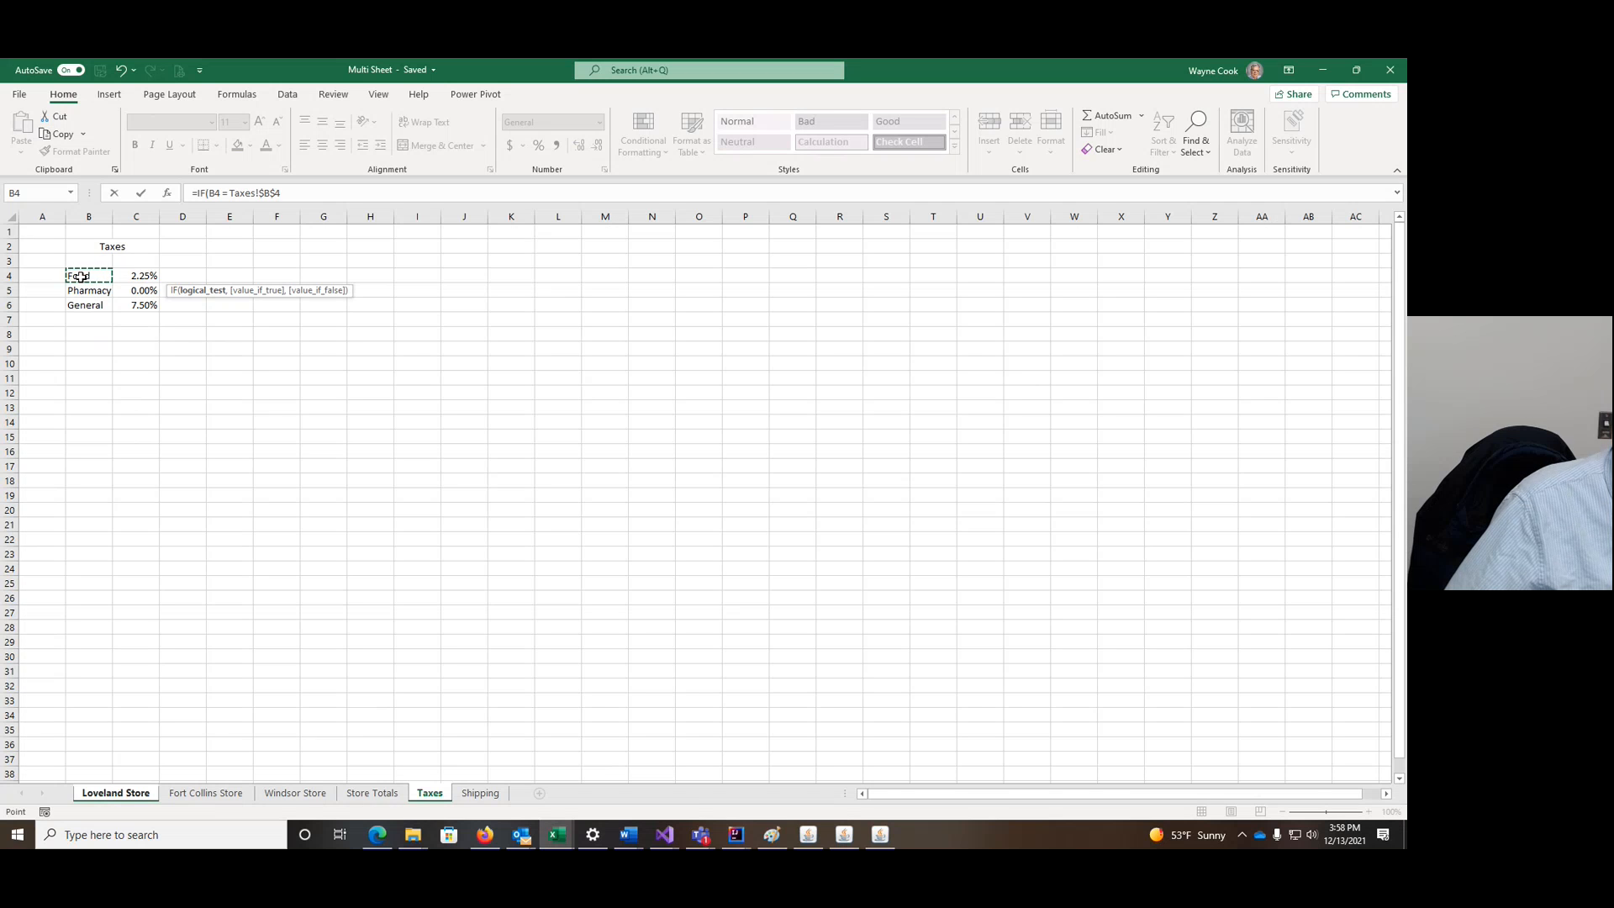
left_click(205, 193)
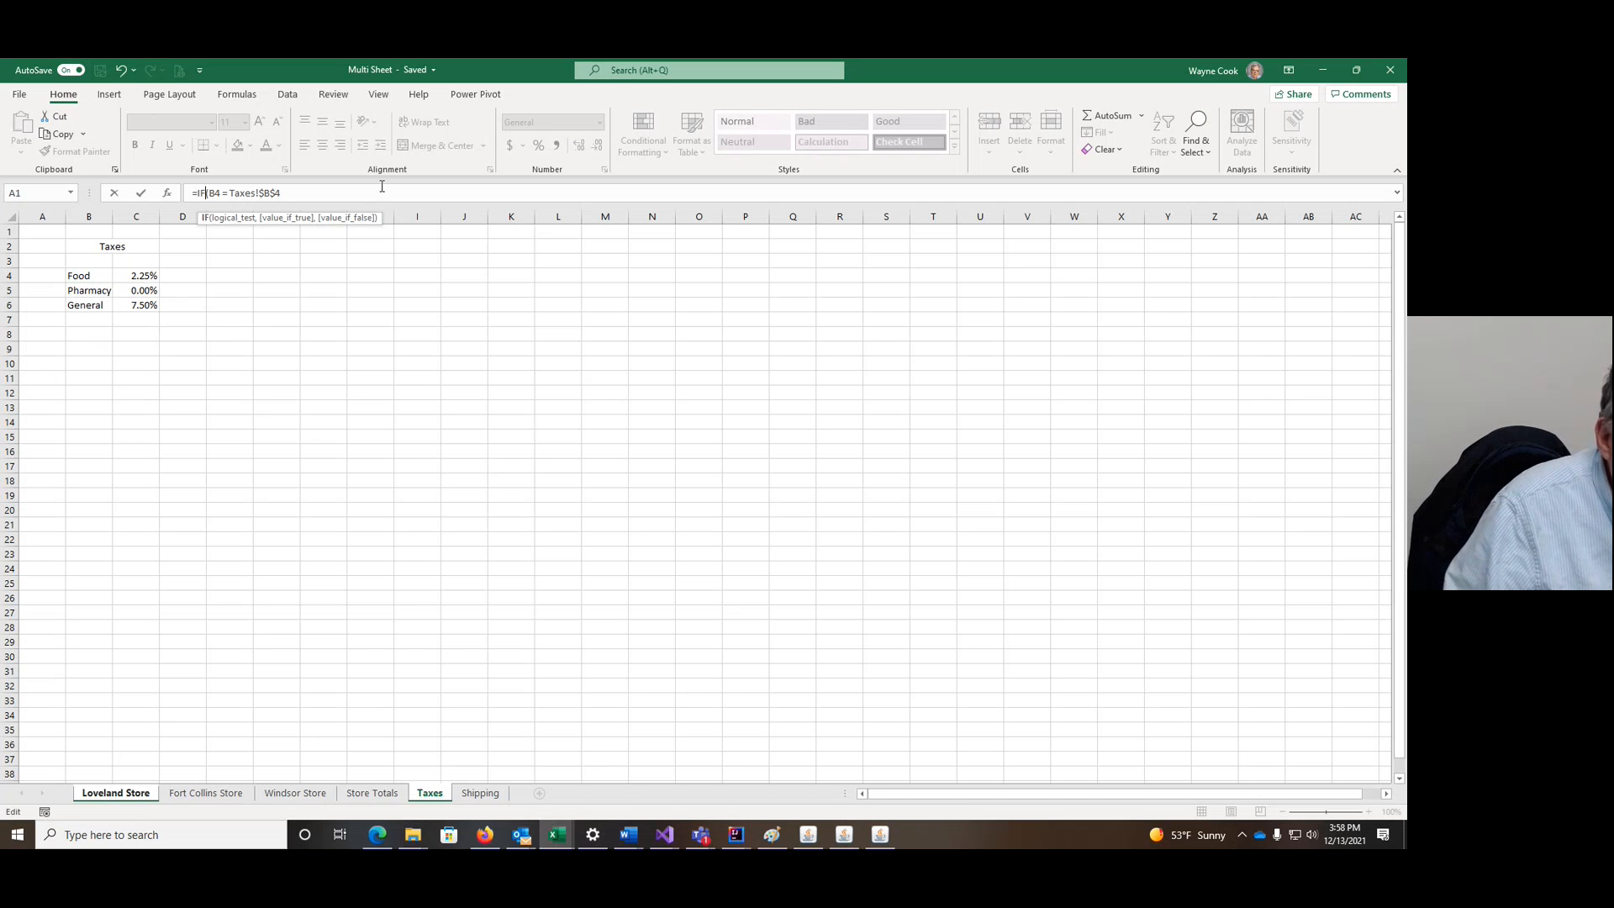
type("S")
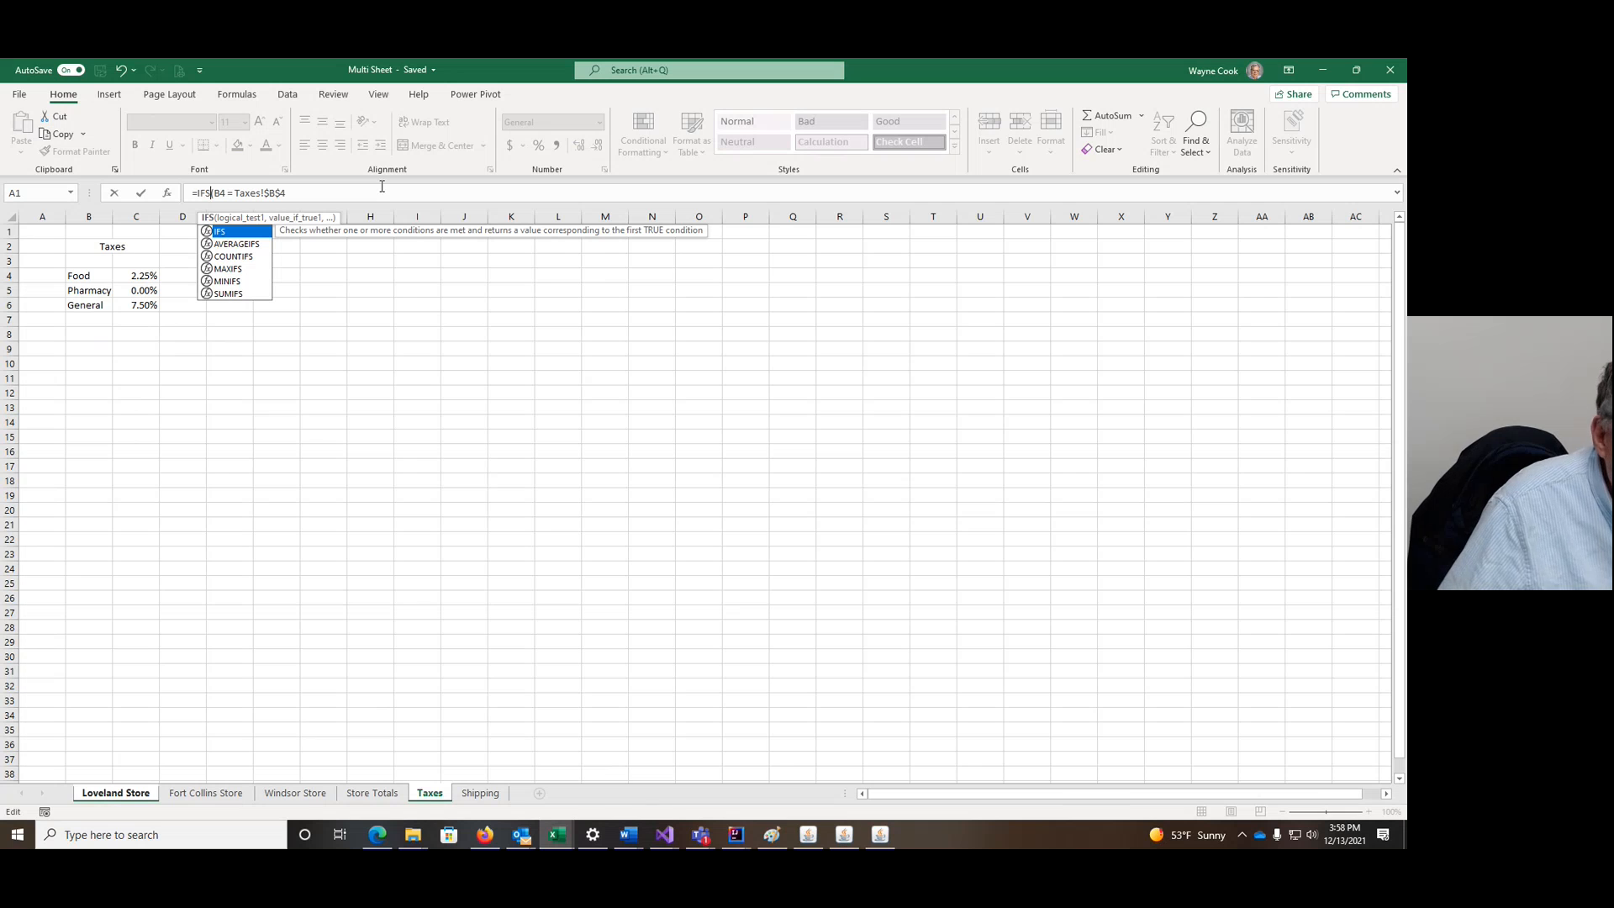
left_click(295, 193)
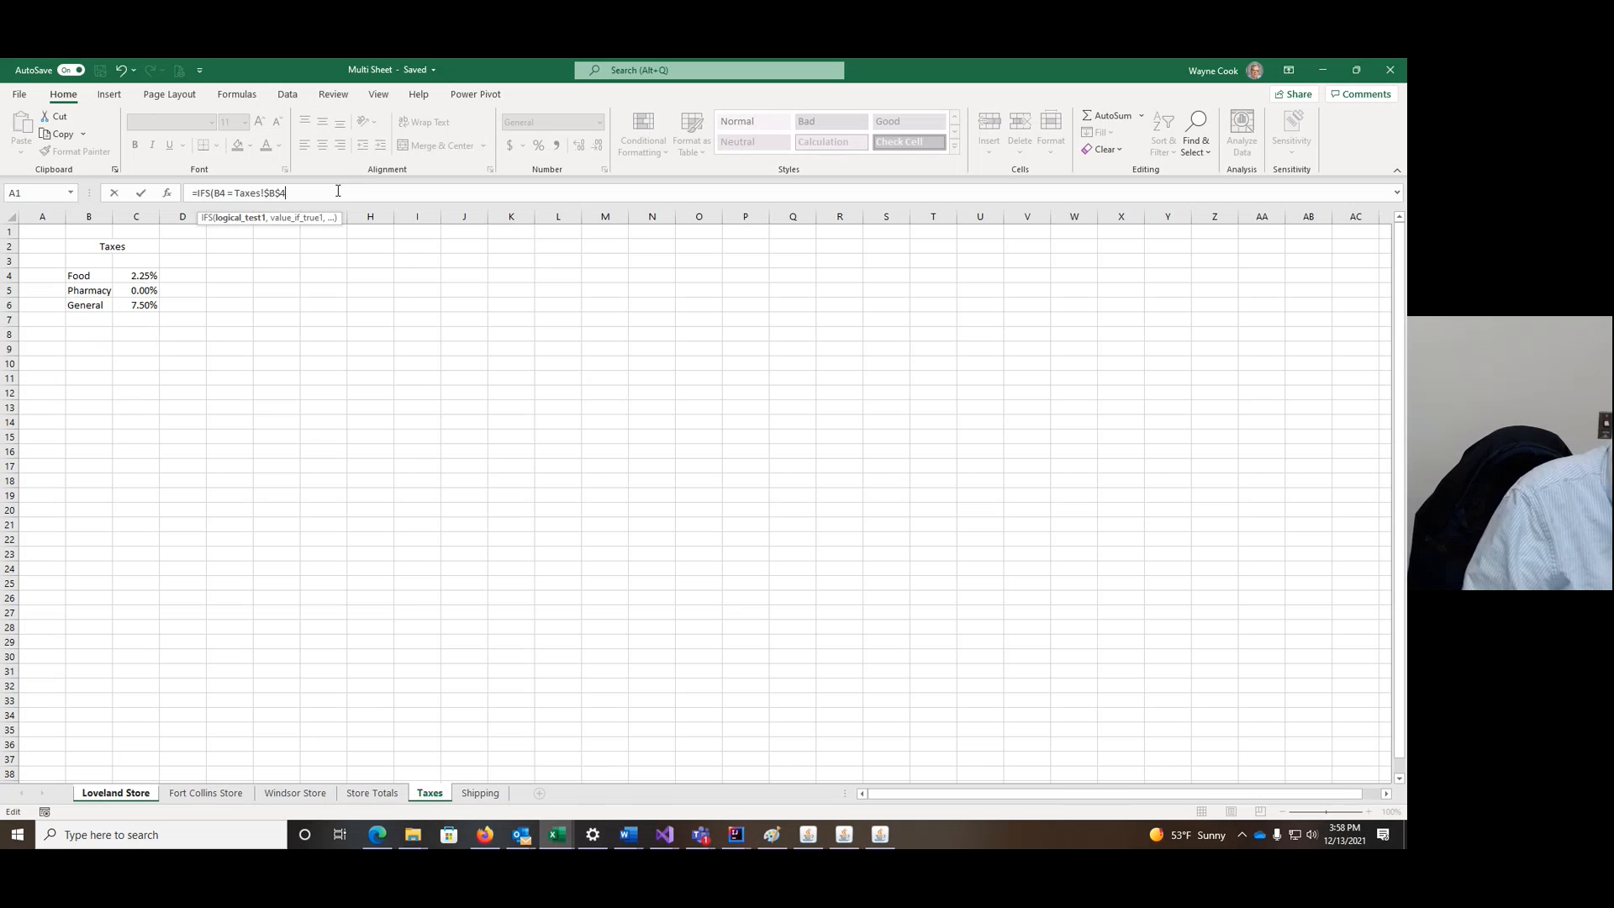
type(",")
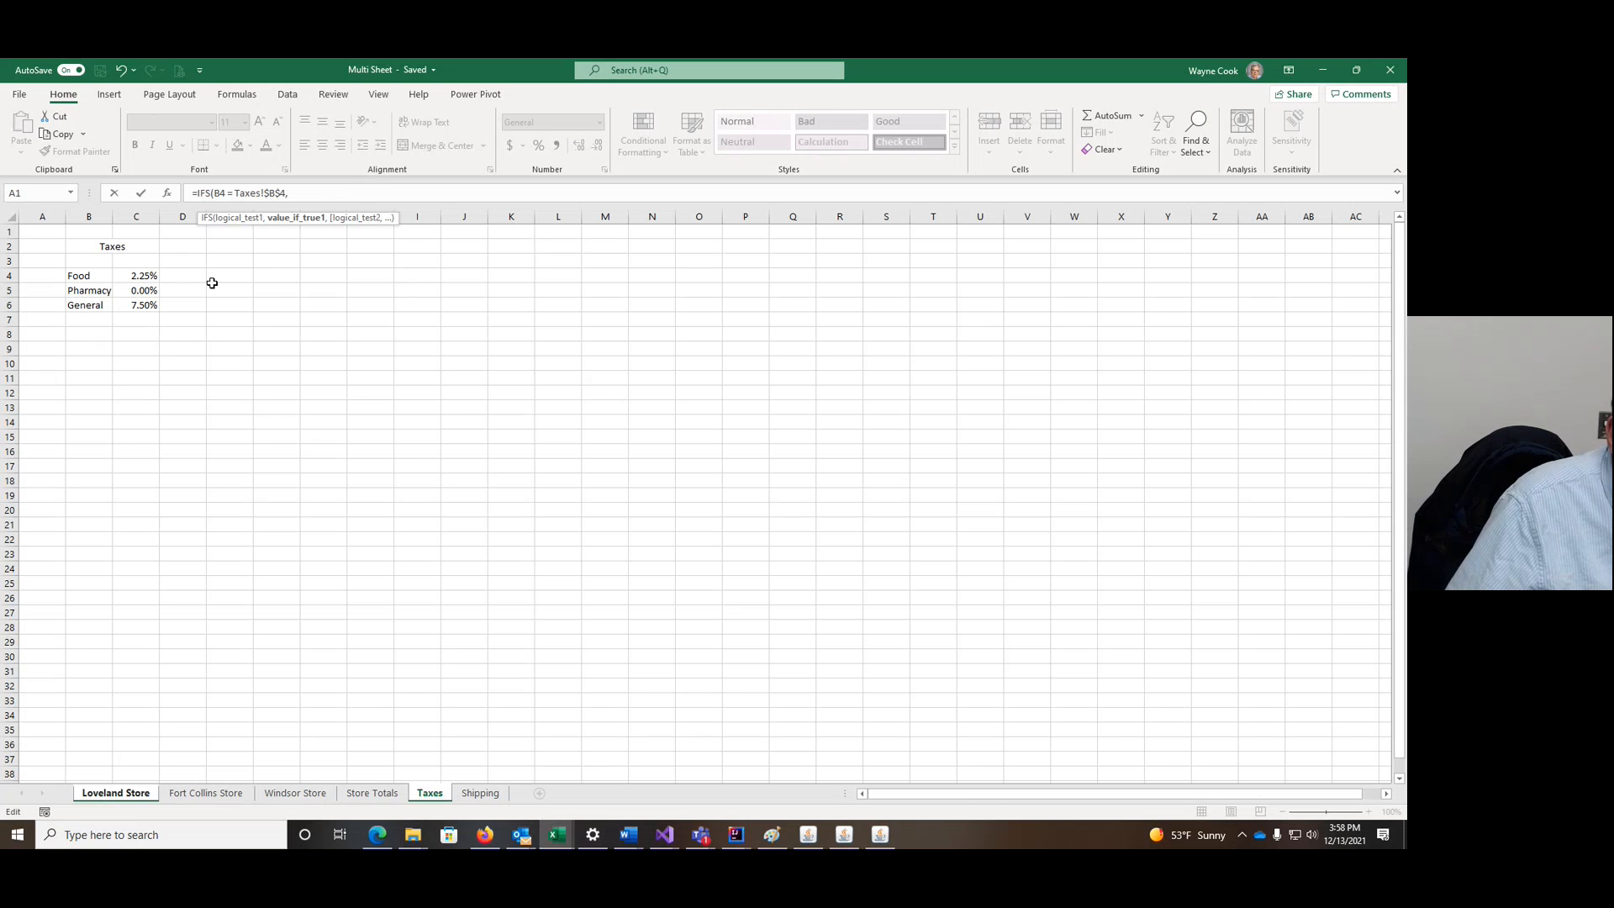
left_click(139, 277)
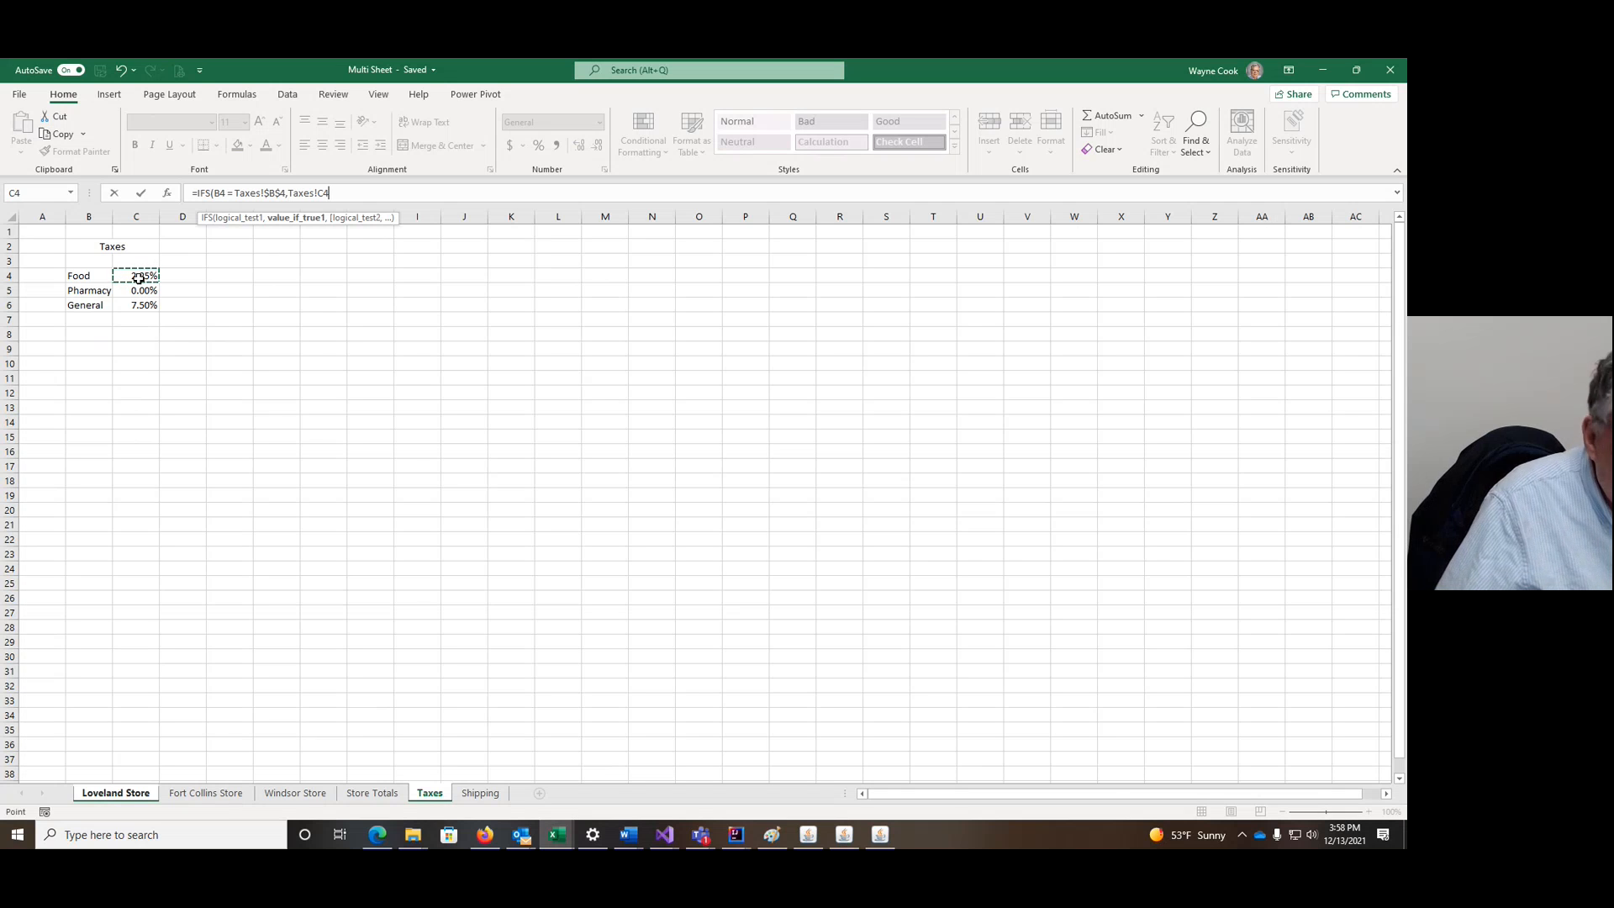
key("F4")
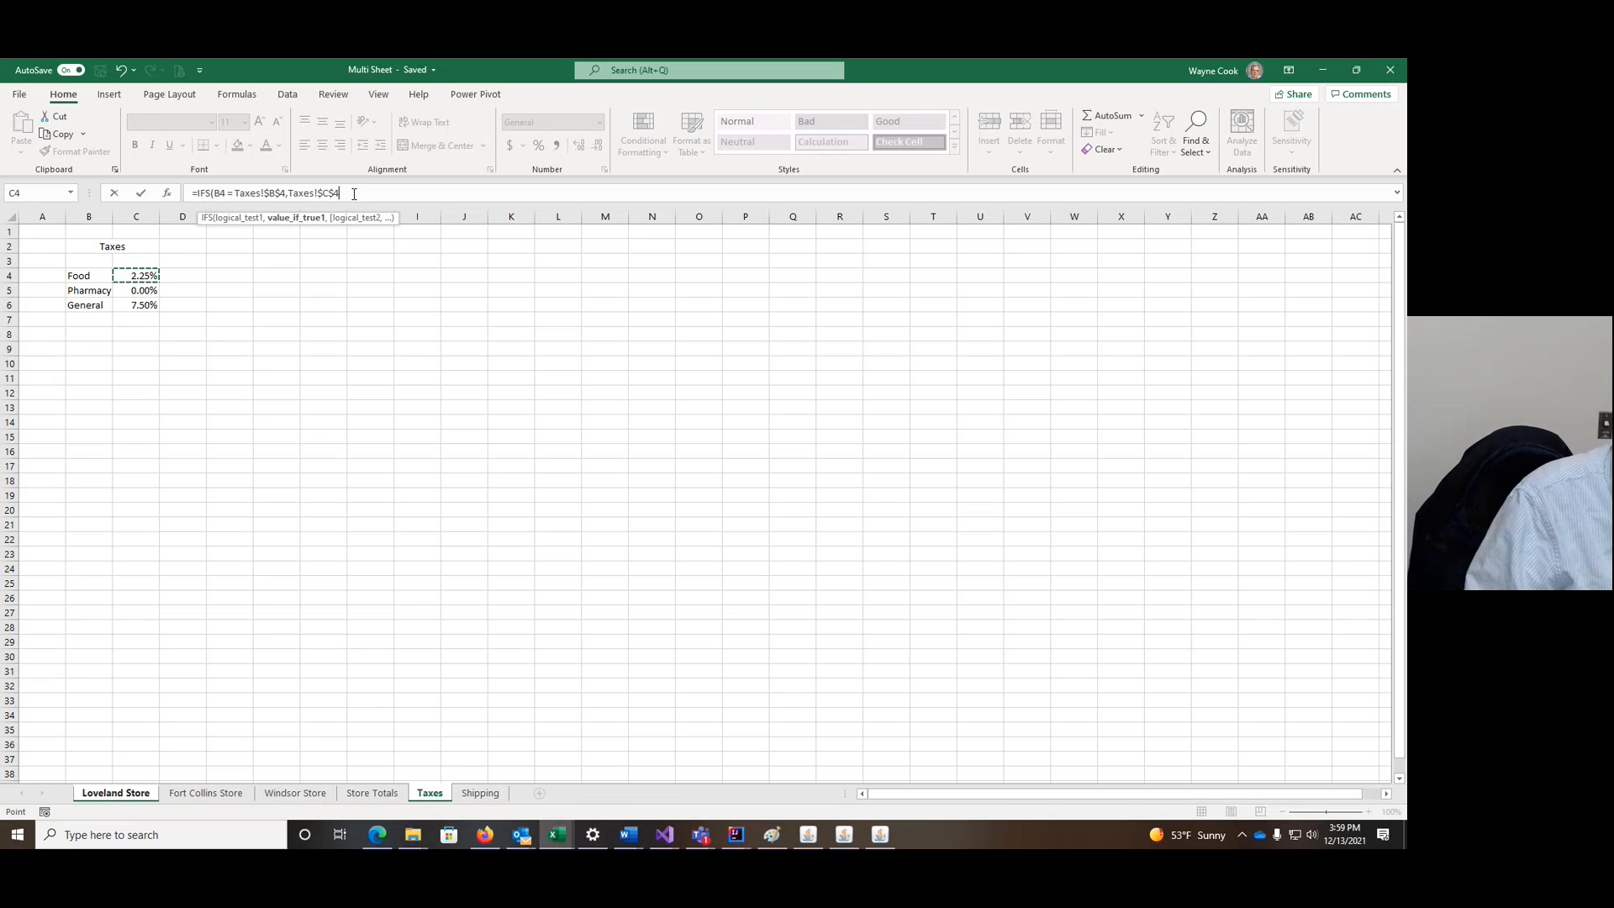
type("*")
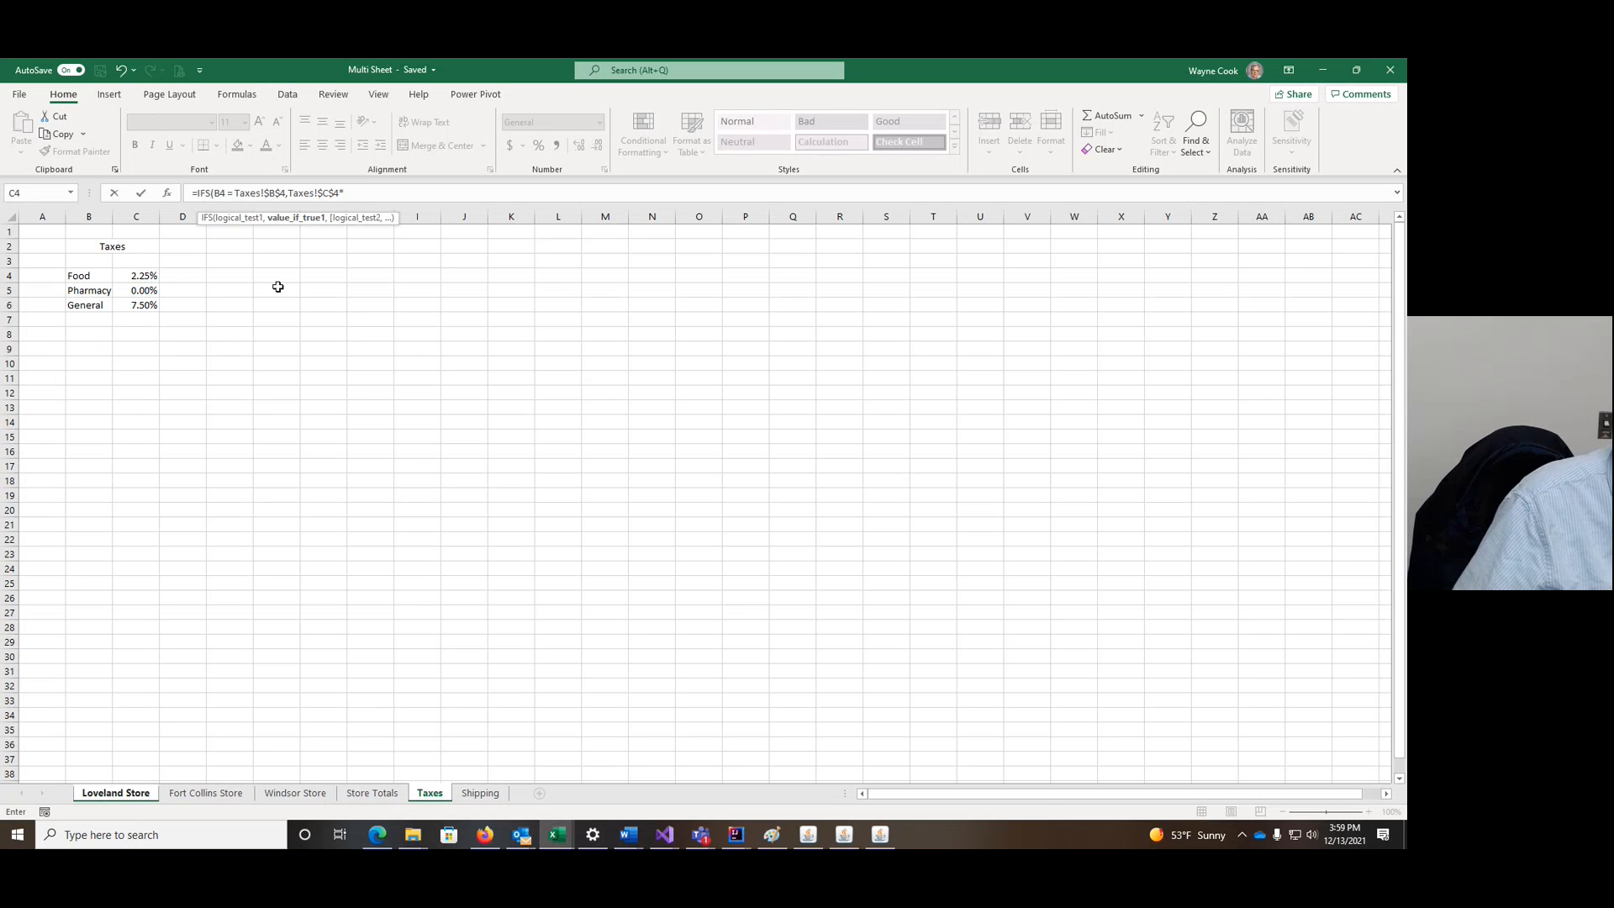
Step: Multiply the rate by C4, stripping the 'Loveland Store'! prefix from the reference
left_click(125, 794)
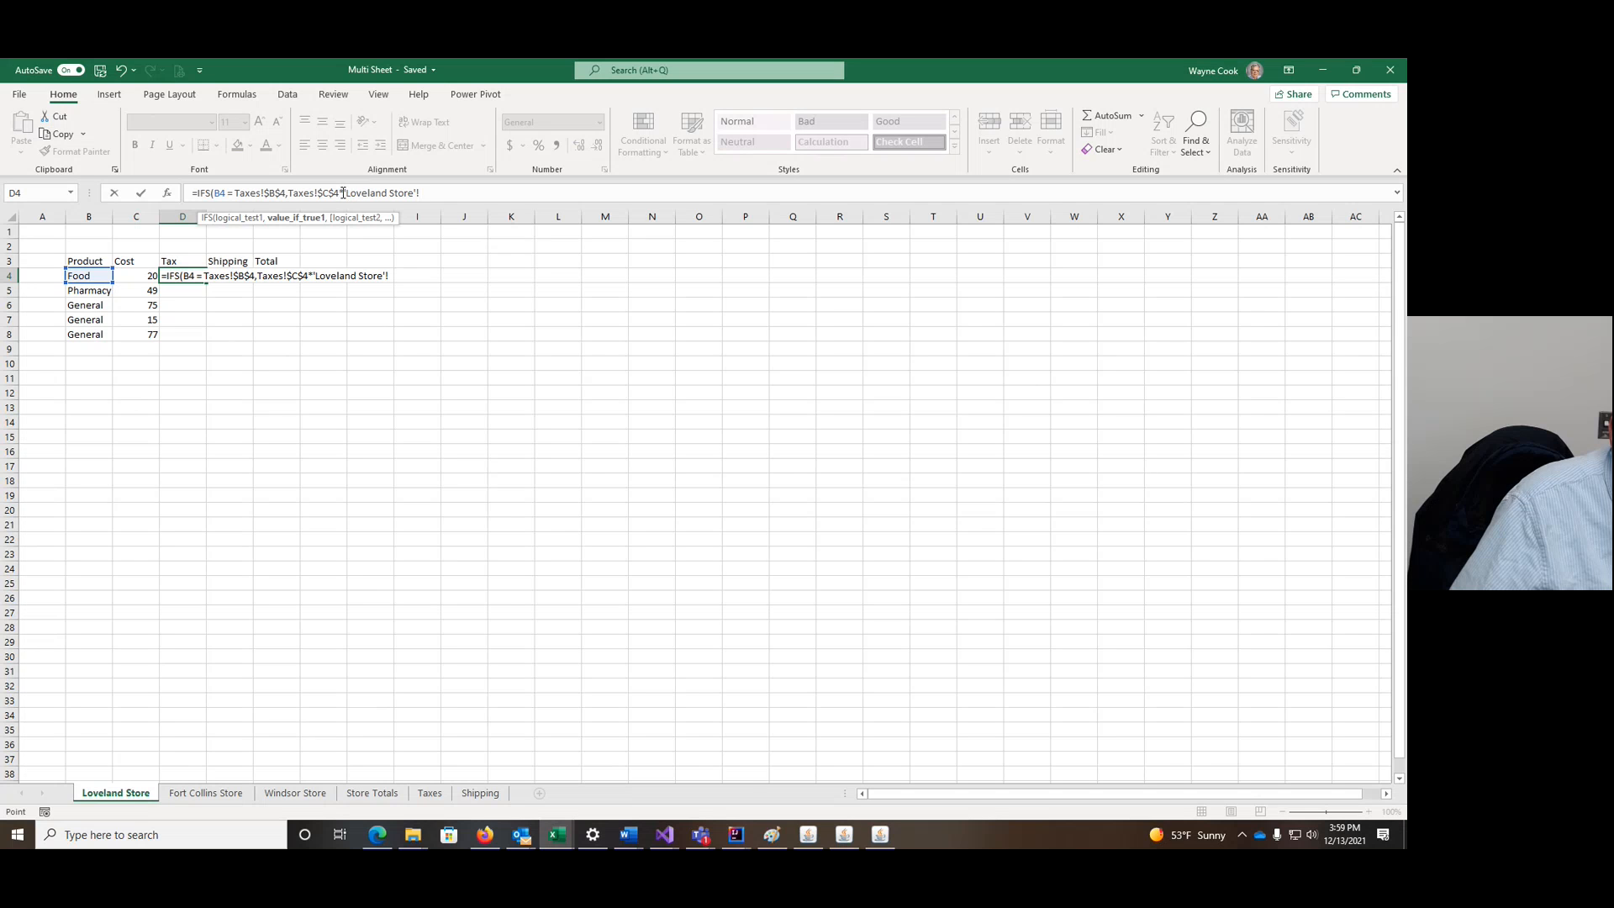
left_click_drag(341, 193, 445, 192)
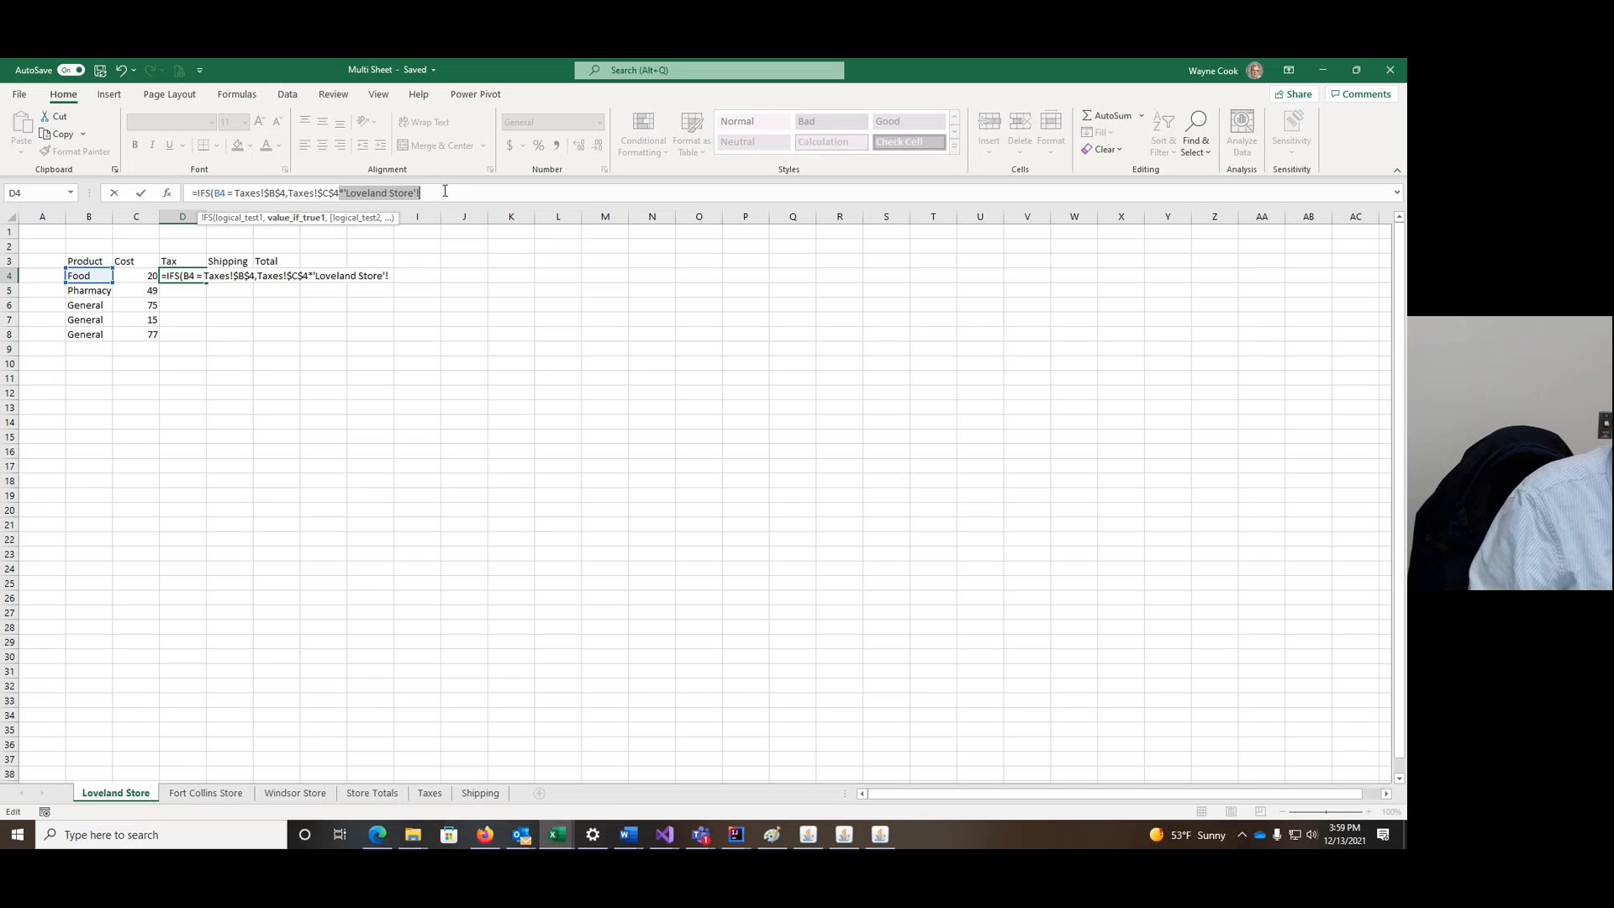
key("BackSpace")
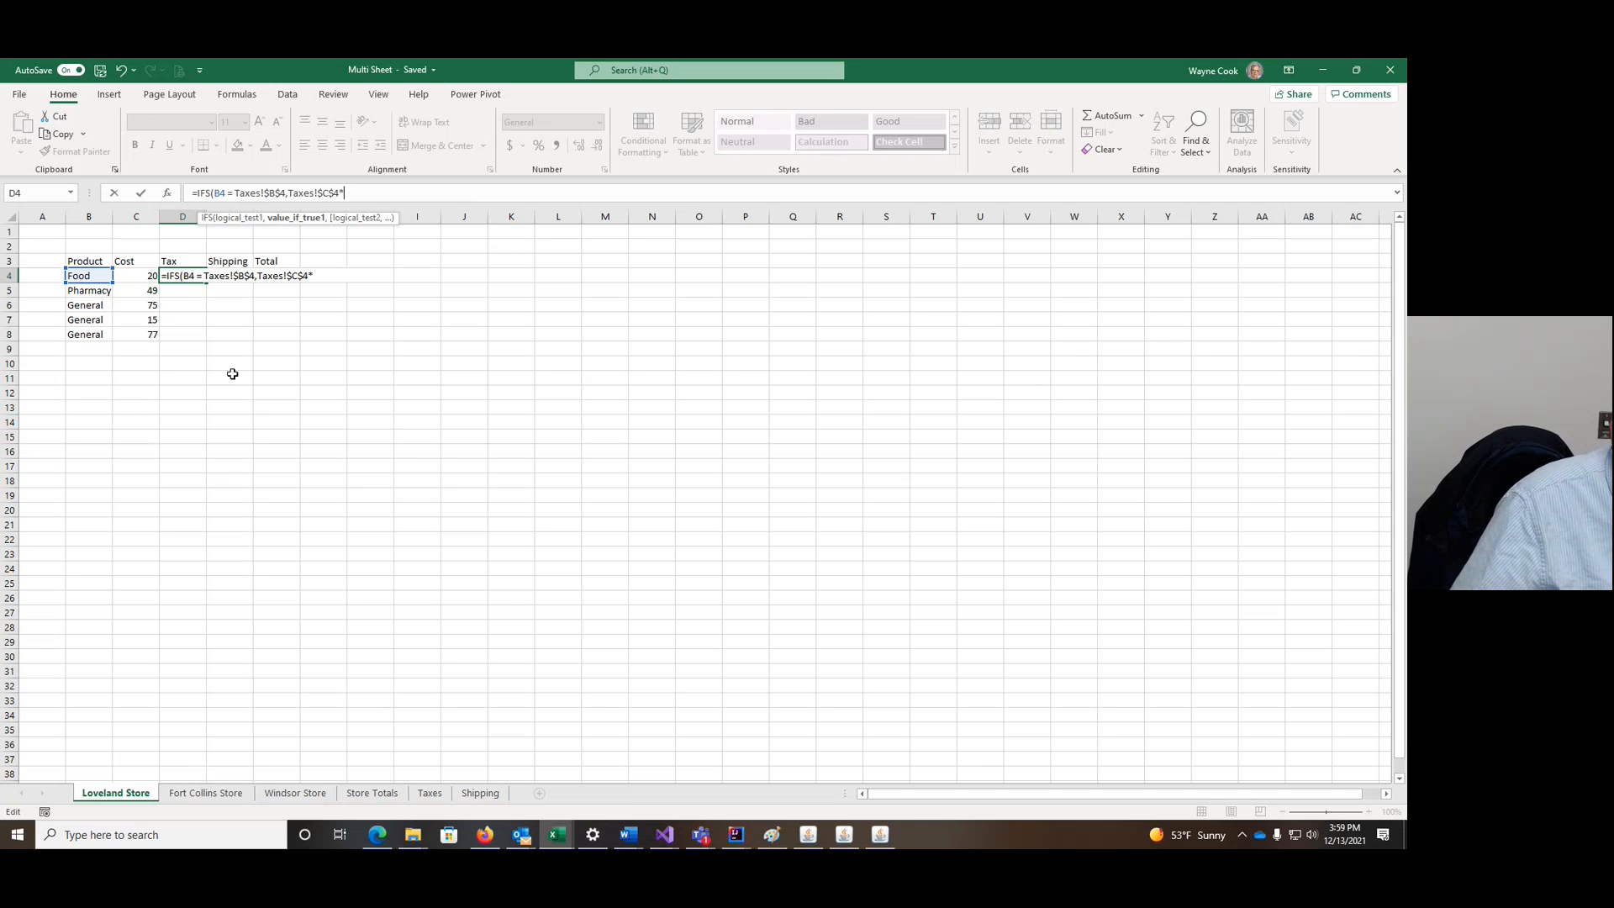
left_click(141, 276)
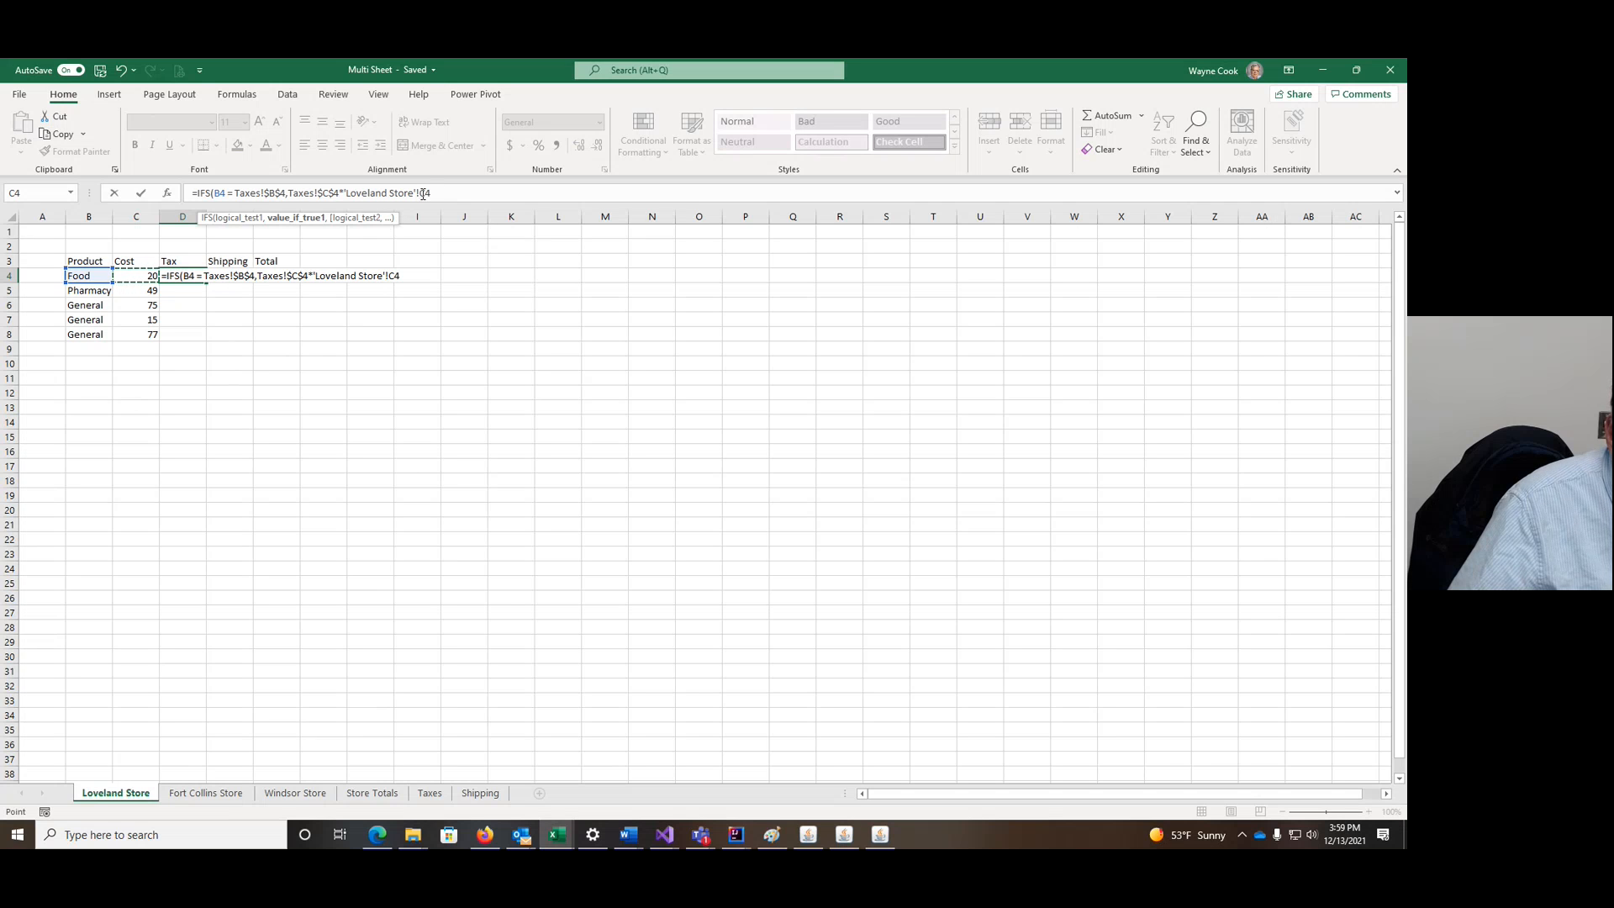
left_click_drag(422, 194, 347, 195)
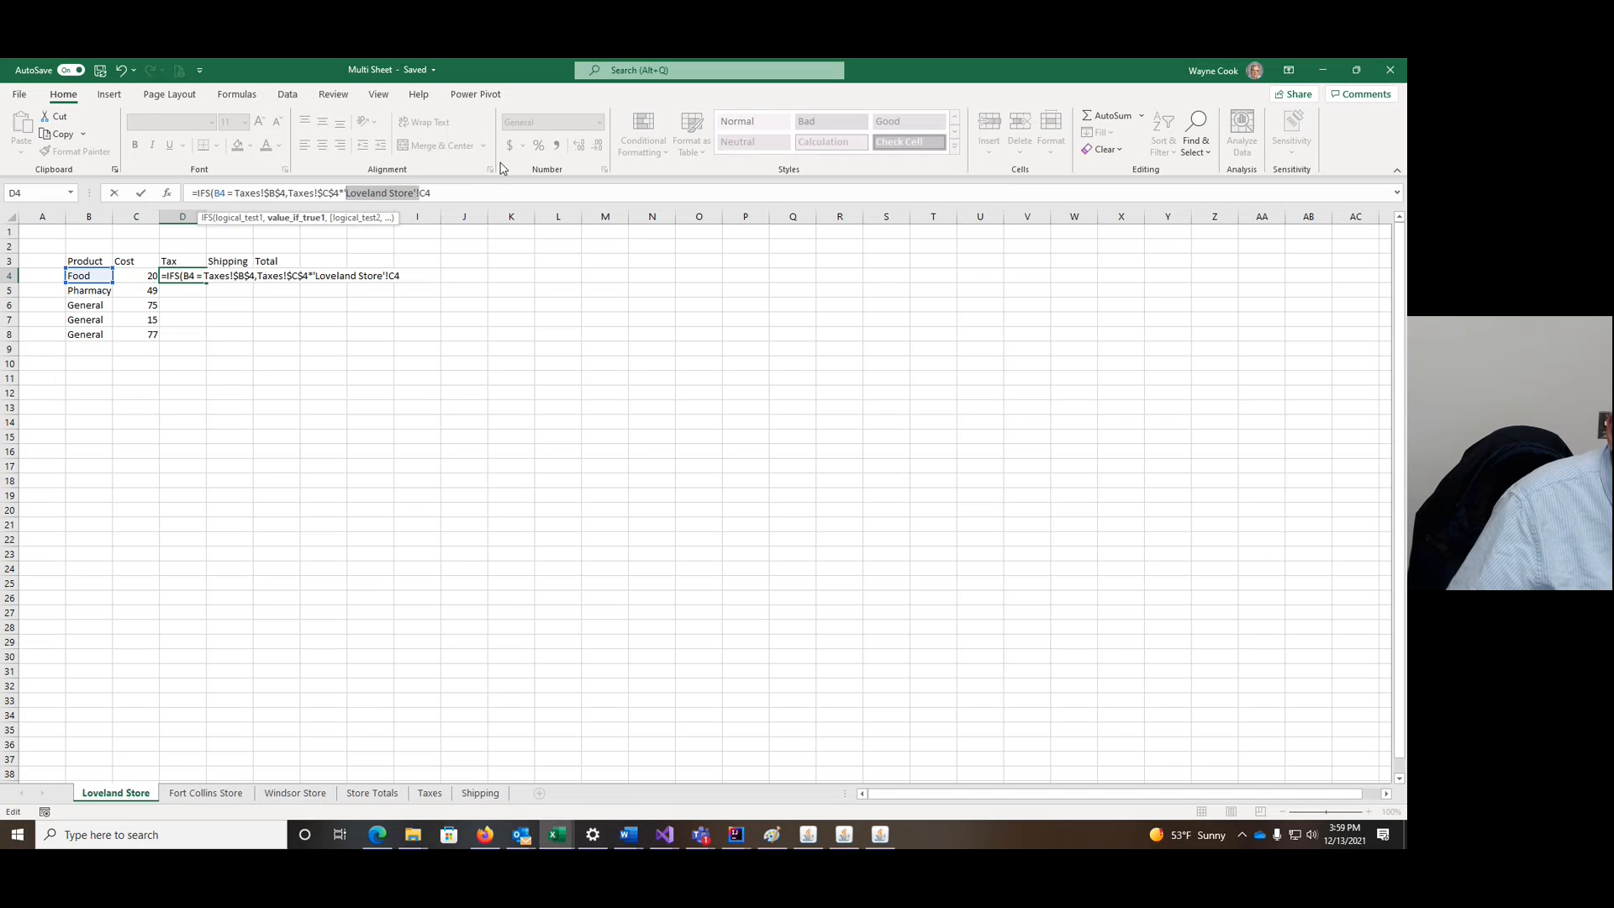
key("BackSpace")
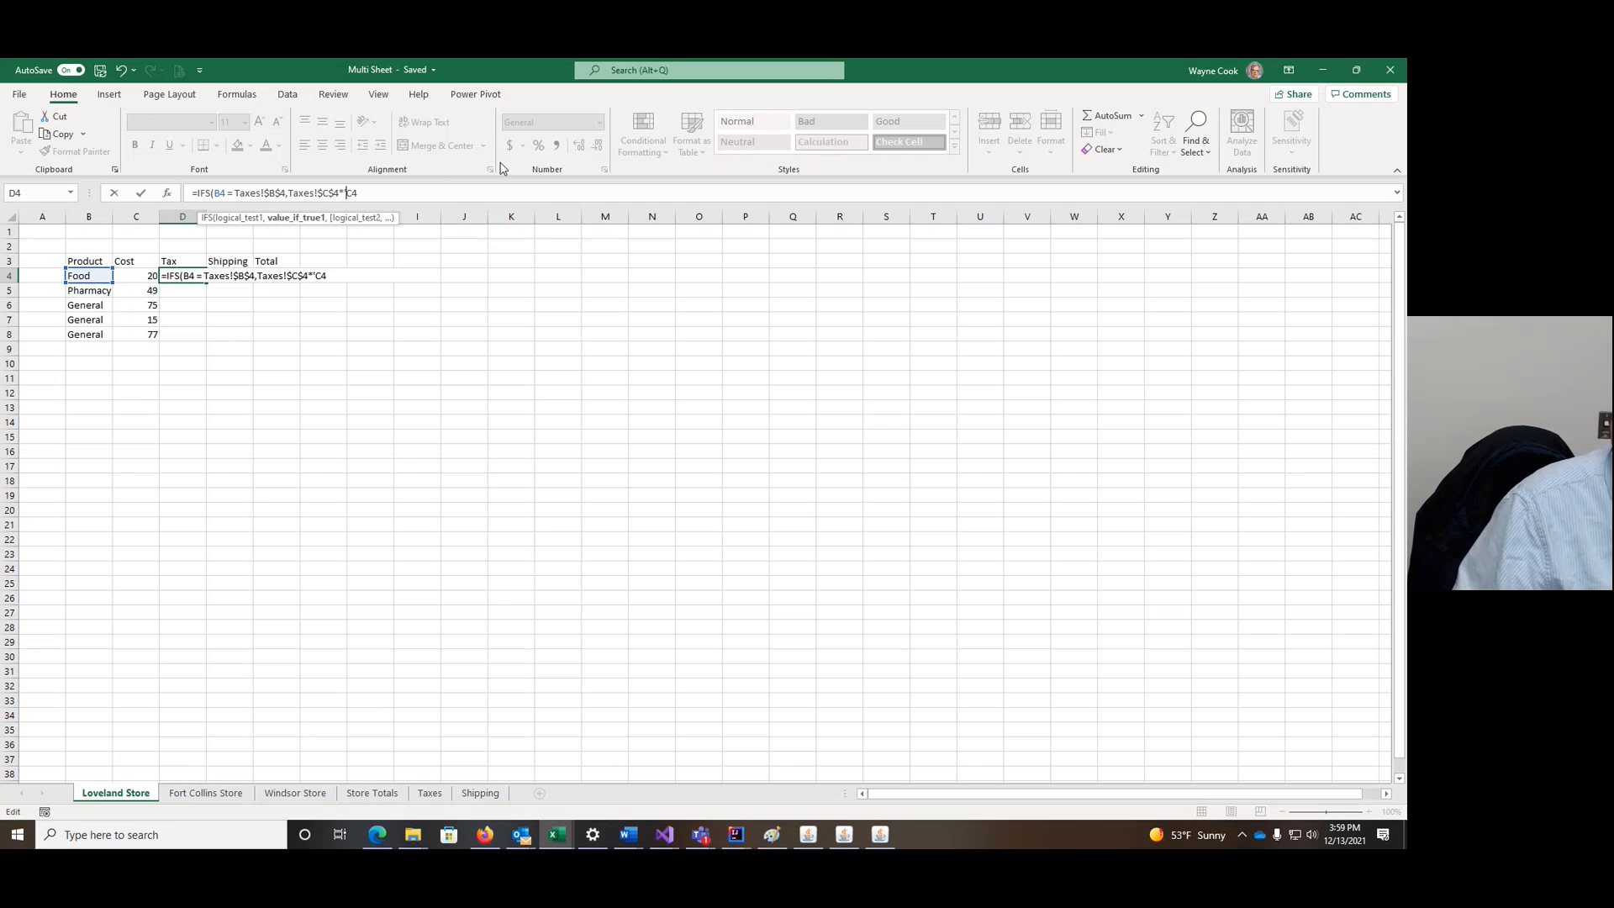
key("BackSpace")
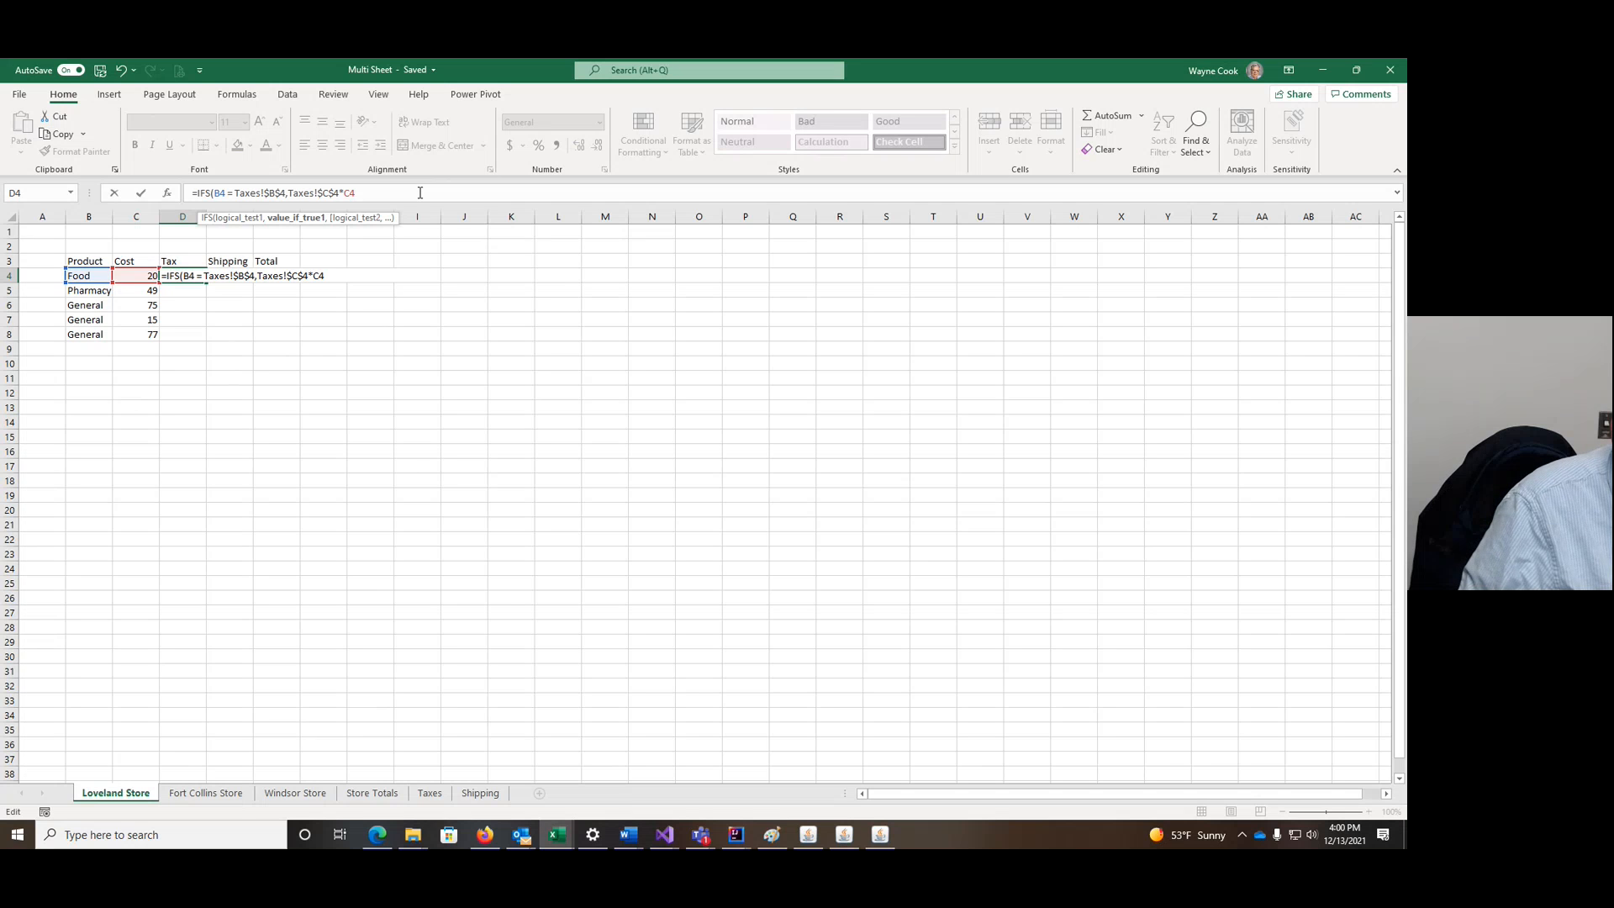
Step: Duplicate the first IFS case as a second case using Taxes!$B$5 and $C$5
type(",")
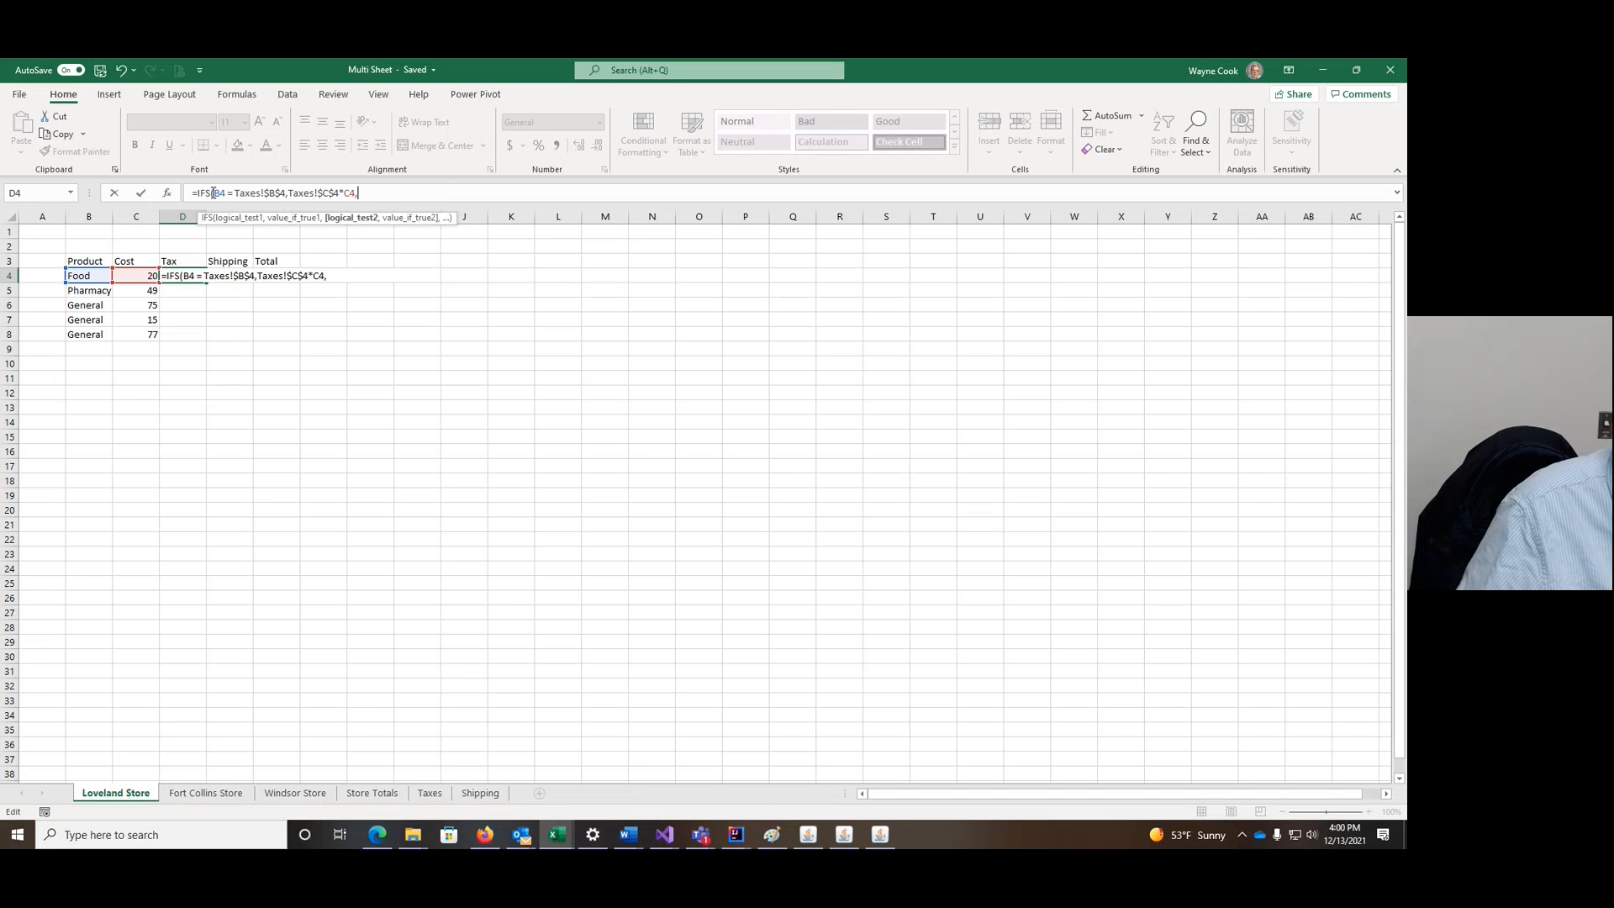
left_click_drag(214, 193, 327, 187)
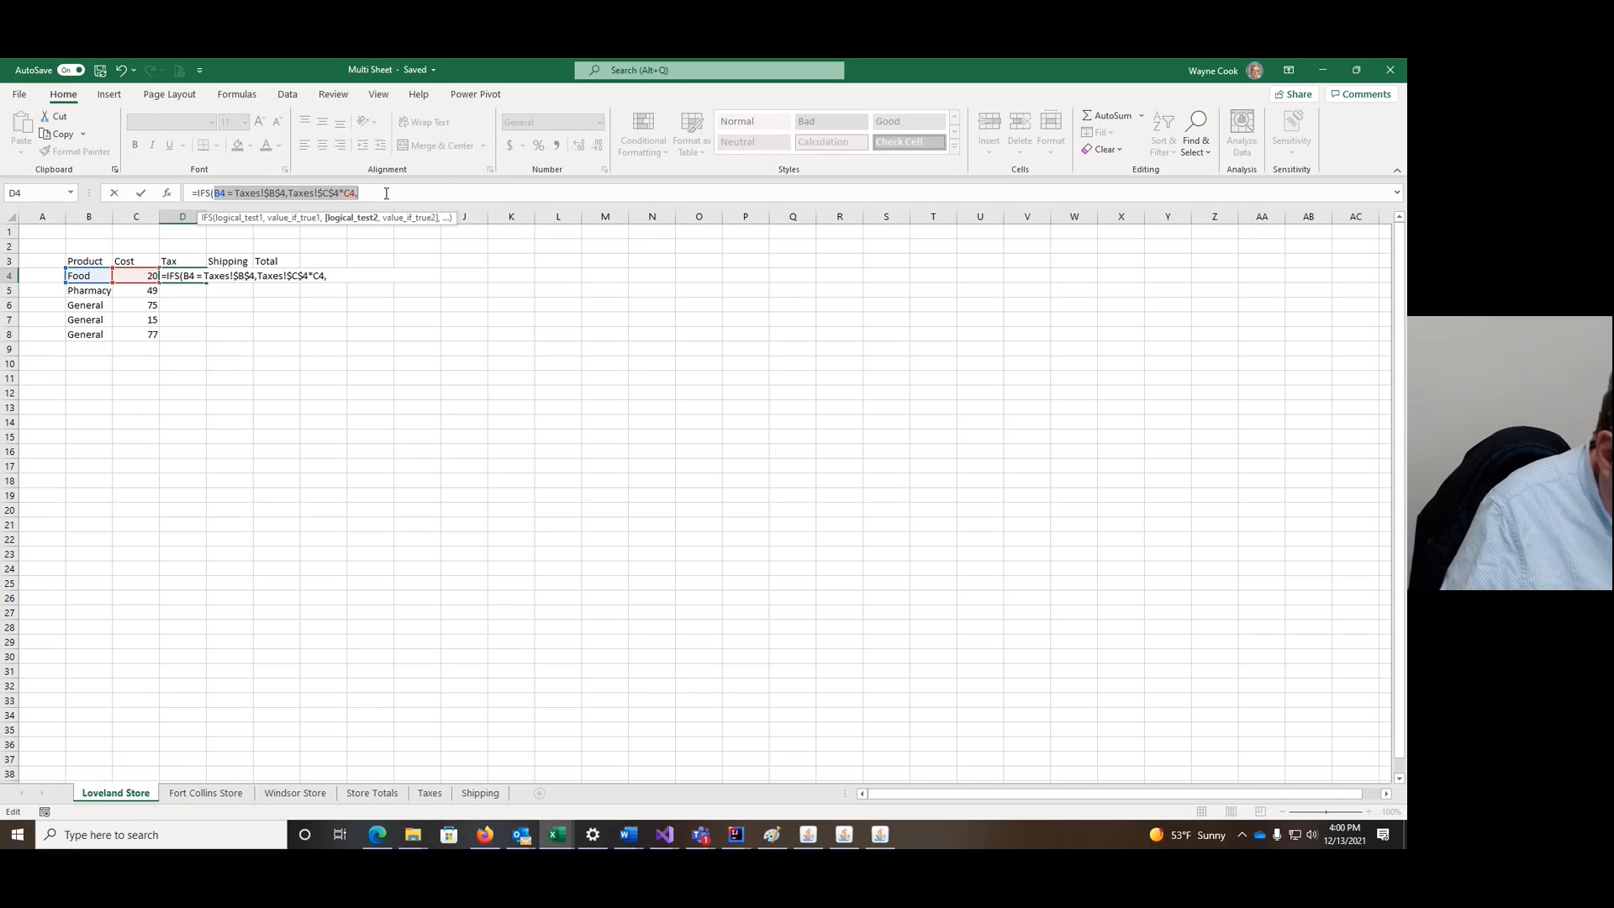
key("ctrl+c")
left_click(384, 194)
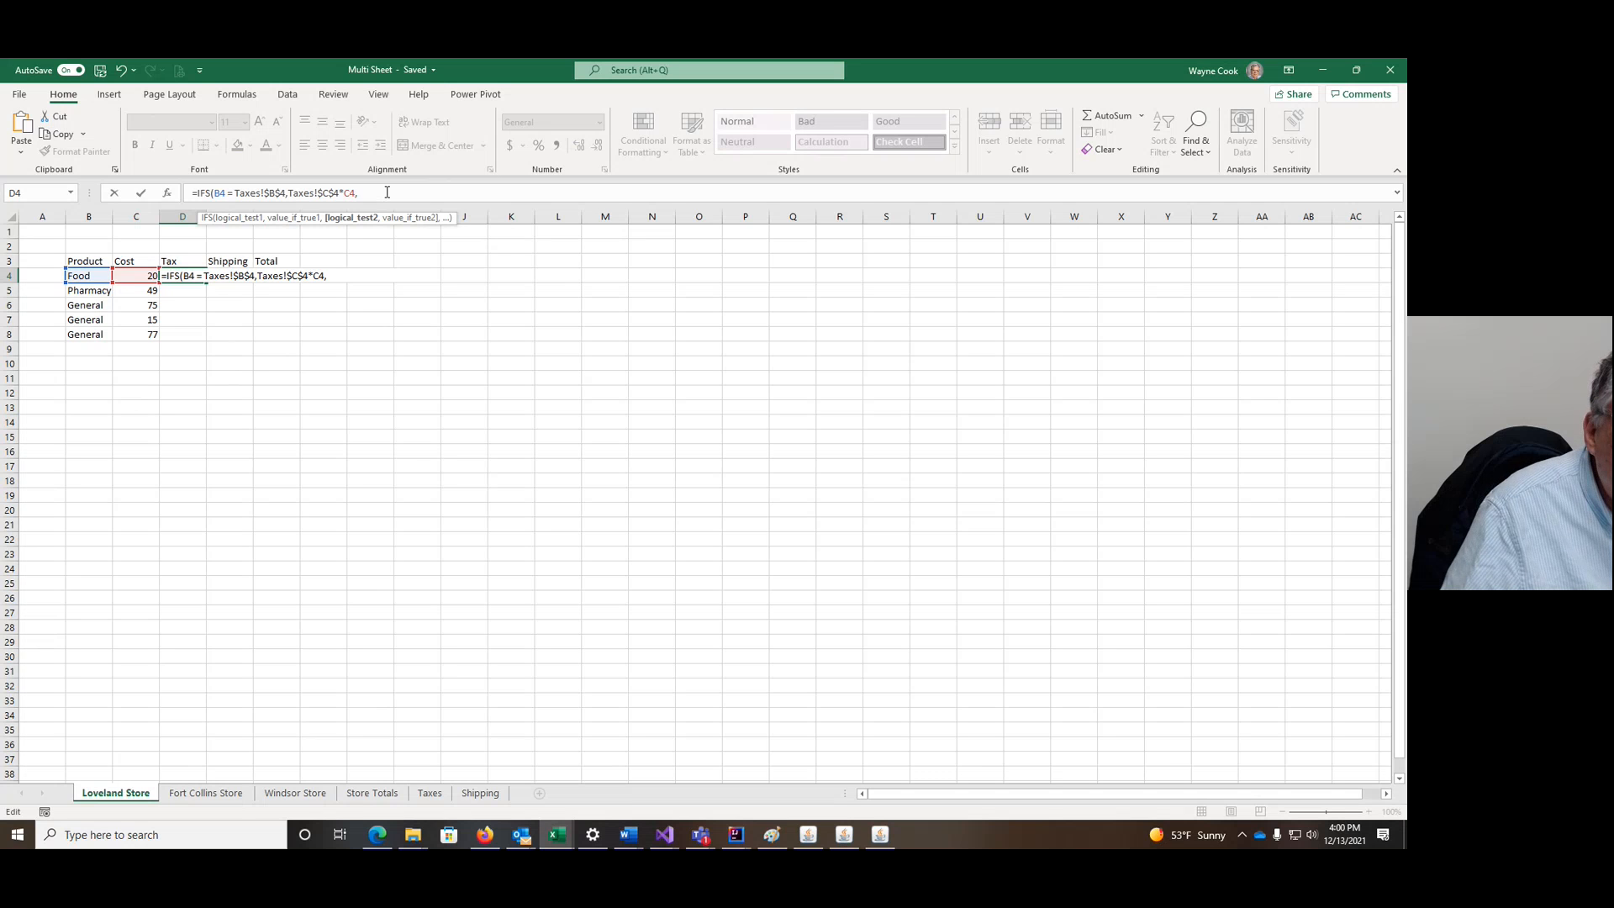
key("ctrl+v")
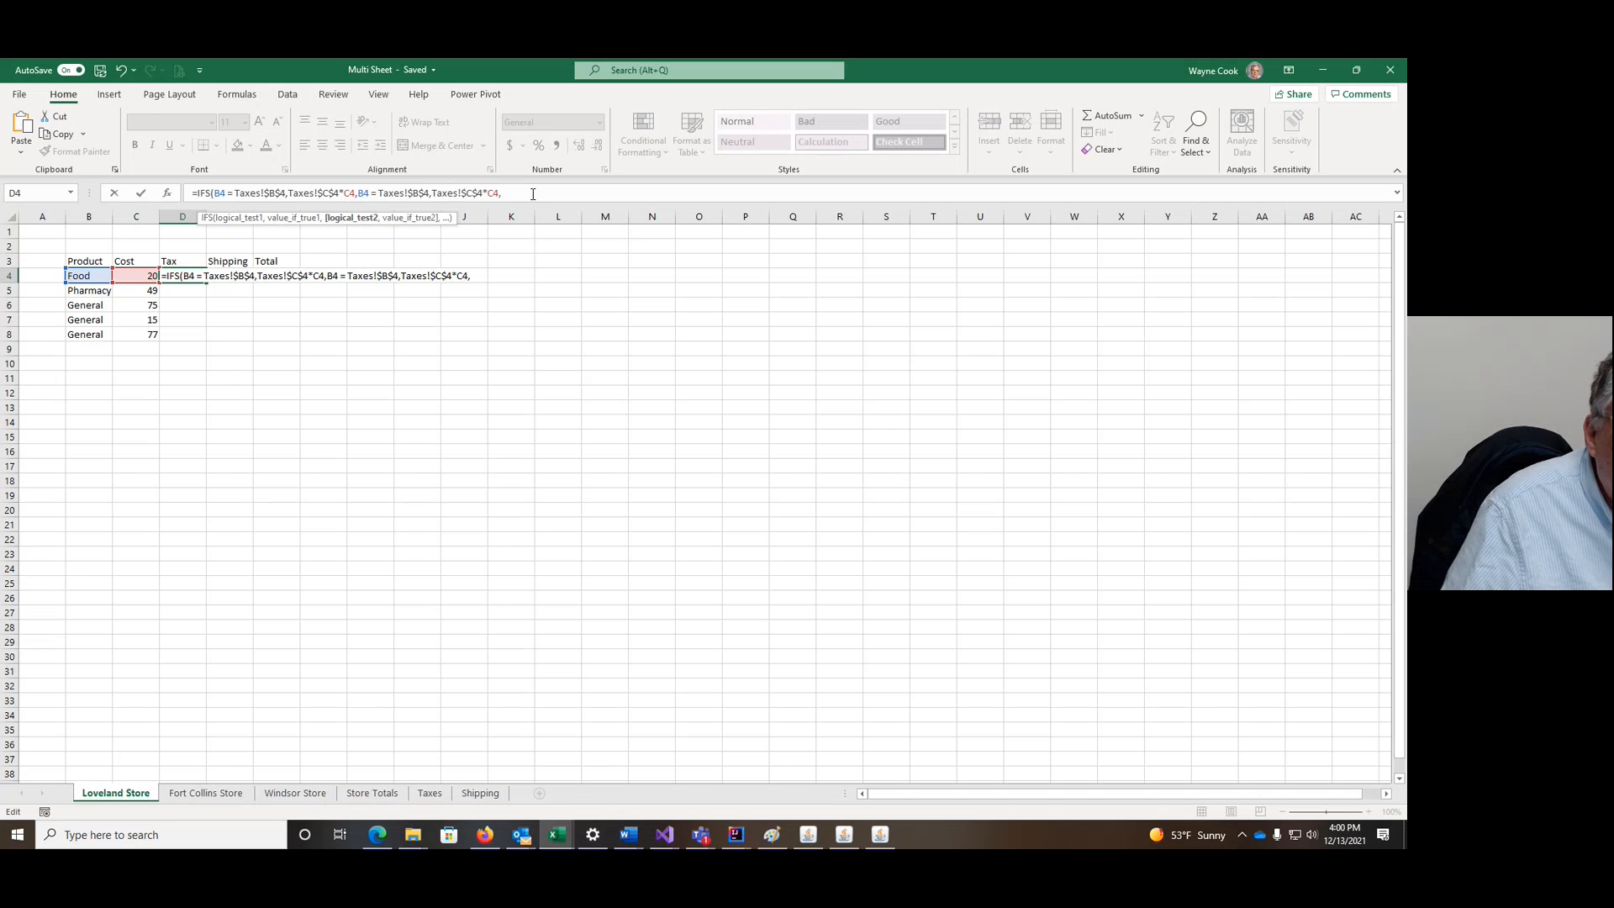
left_click(430, 193)
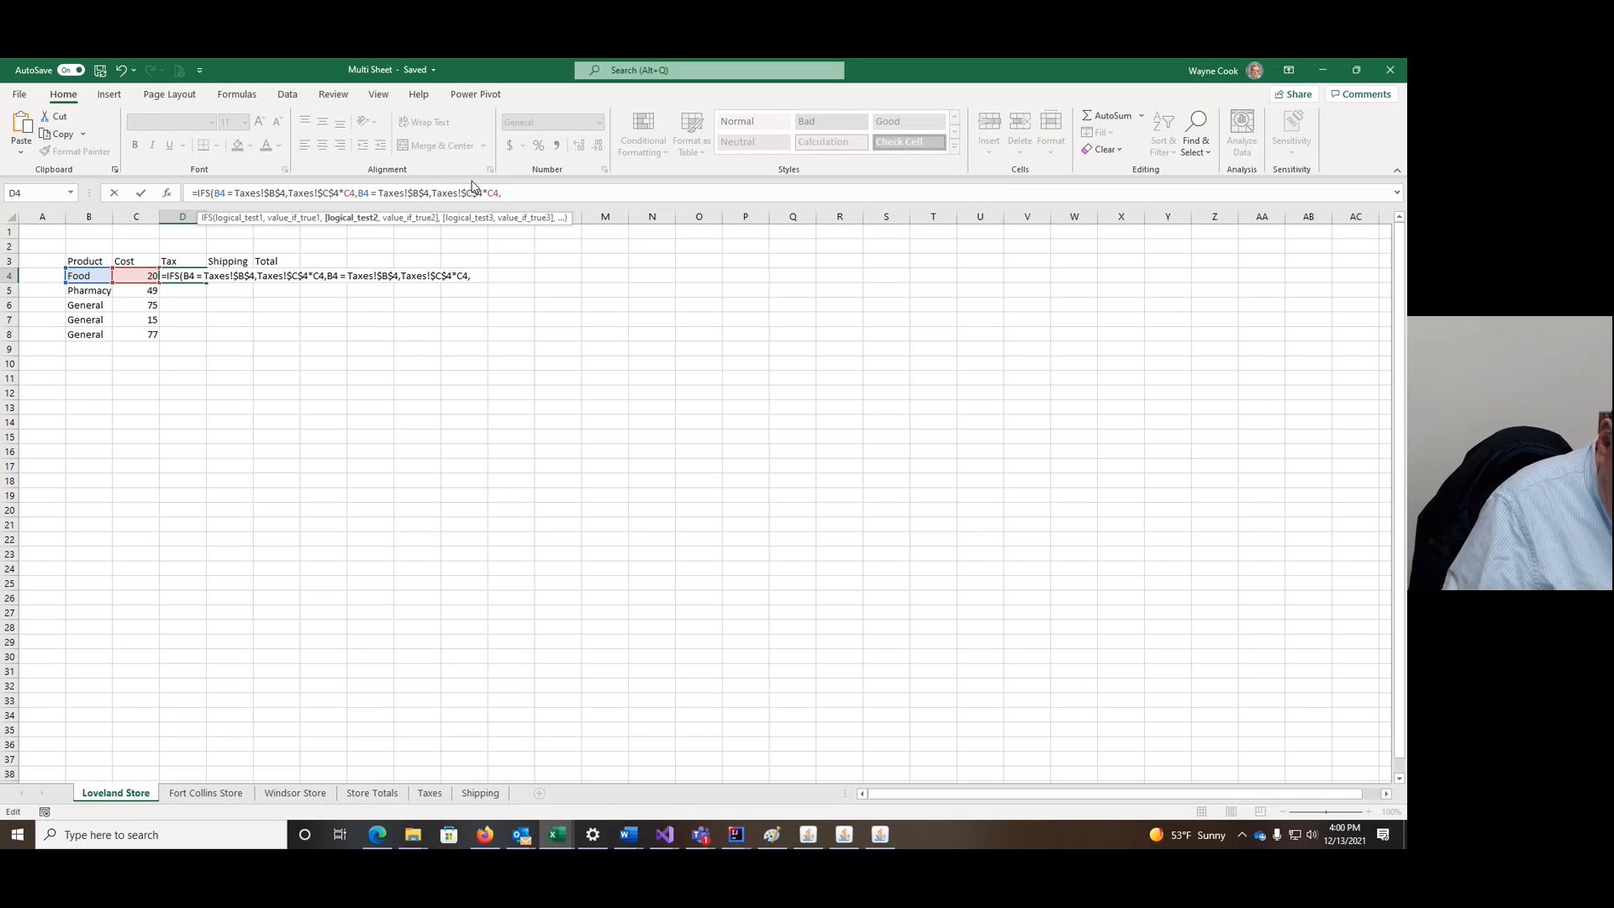
key("BackSpace")
type("5")
left_click(484, 195)
key("BackSpace")
type("5")
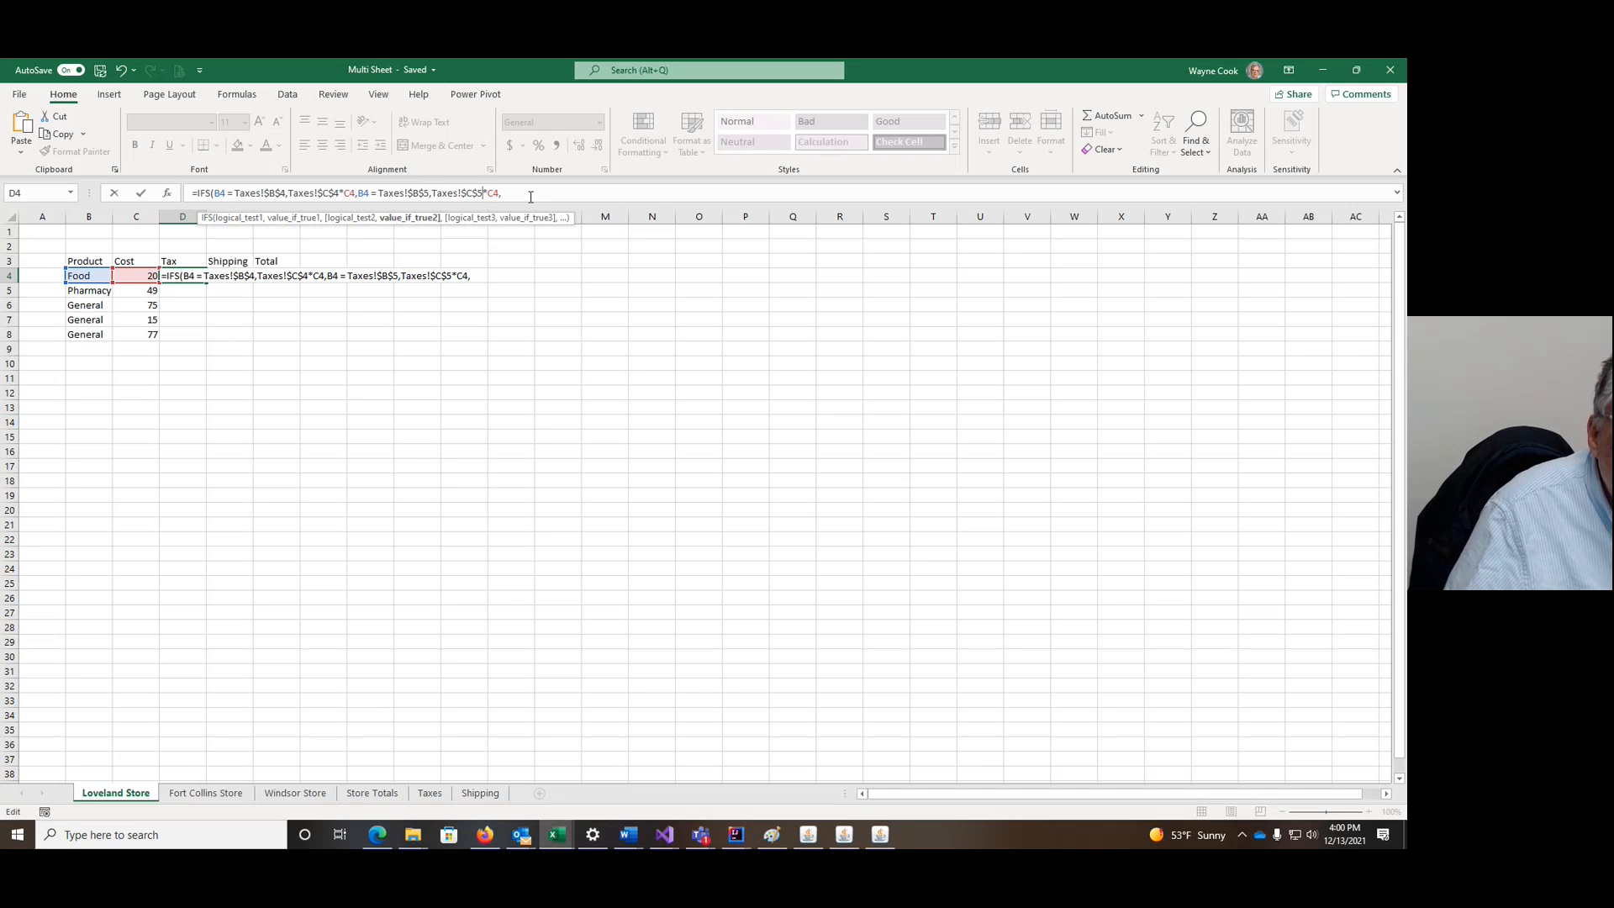
Step: Add a third case for Taxes row 6, close the parenthesis and commit the formula
left_click(527, 194)
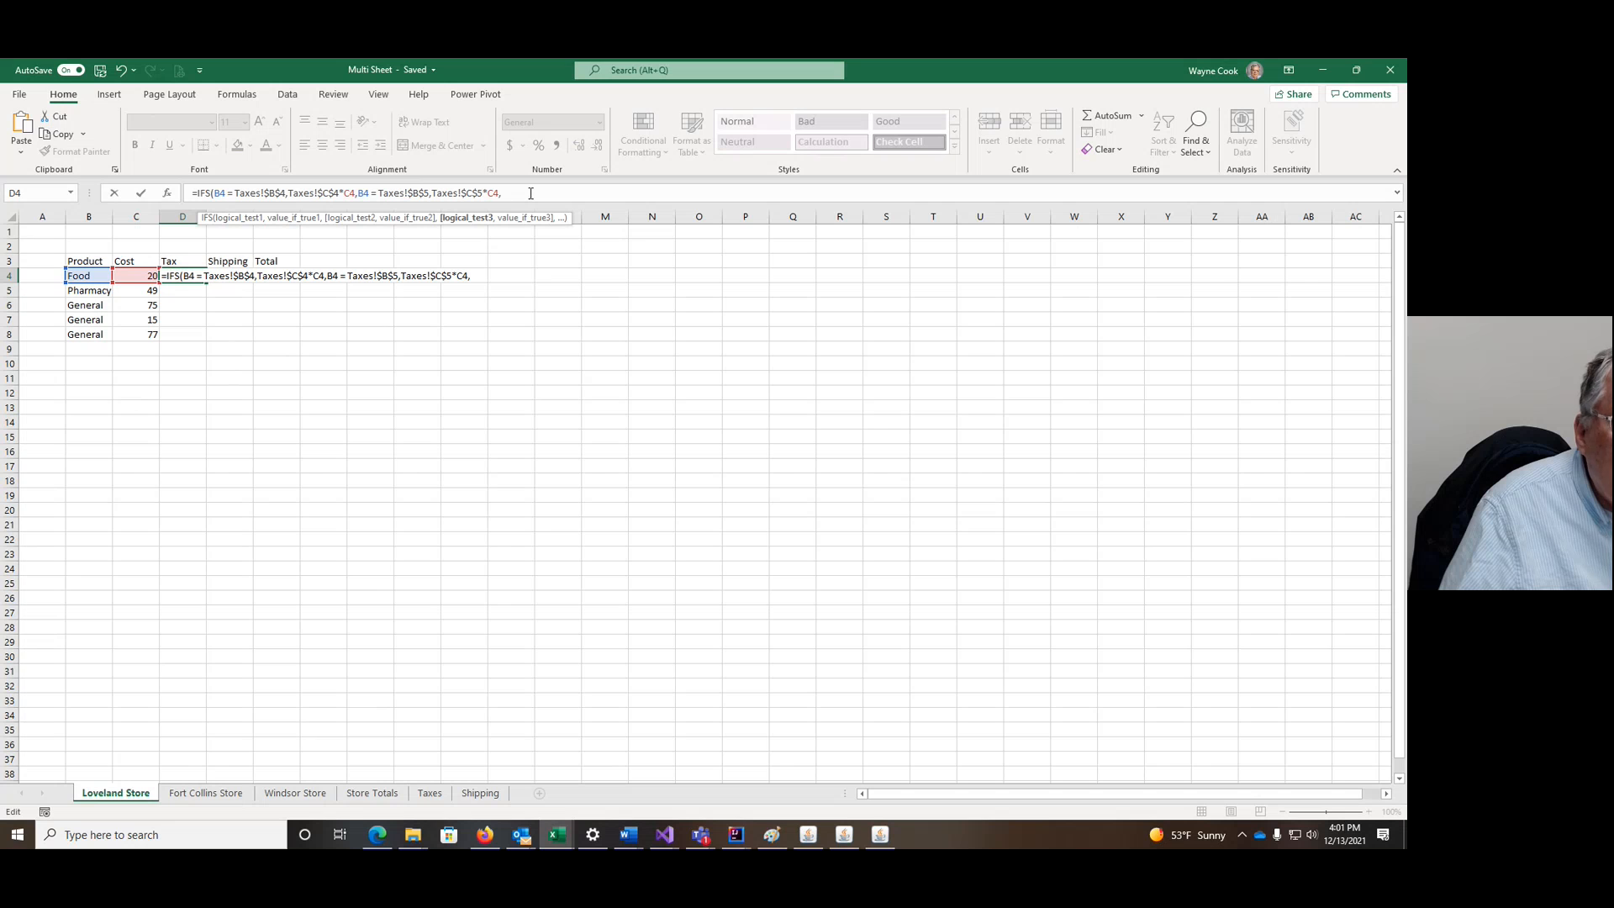
key("ctrl+v")
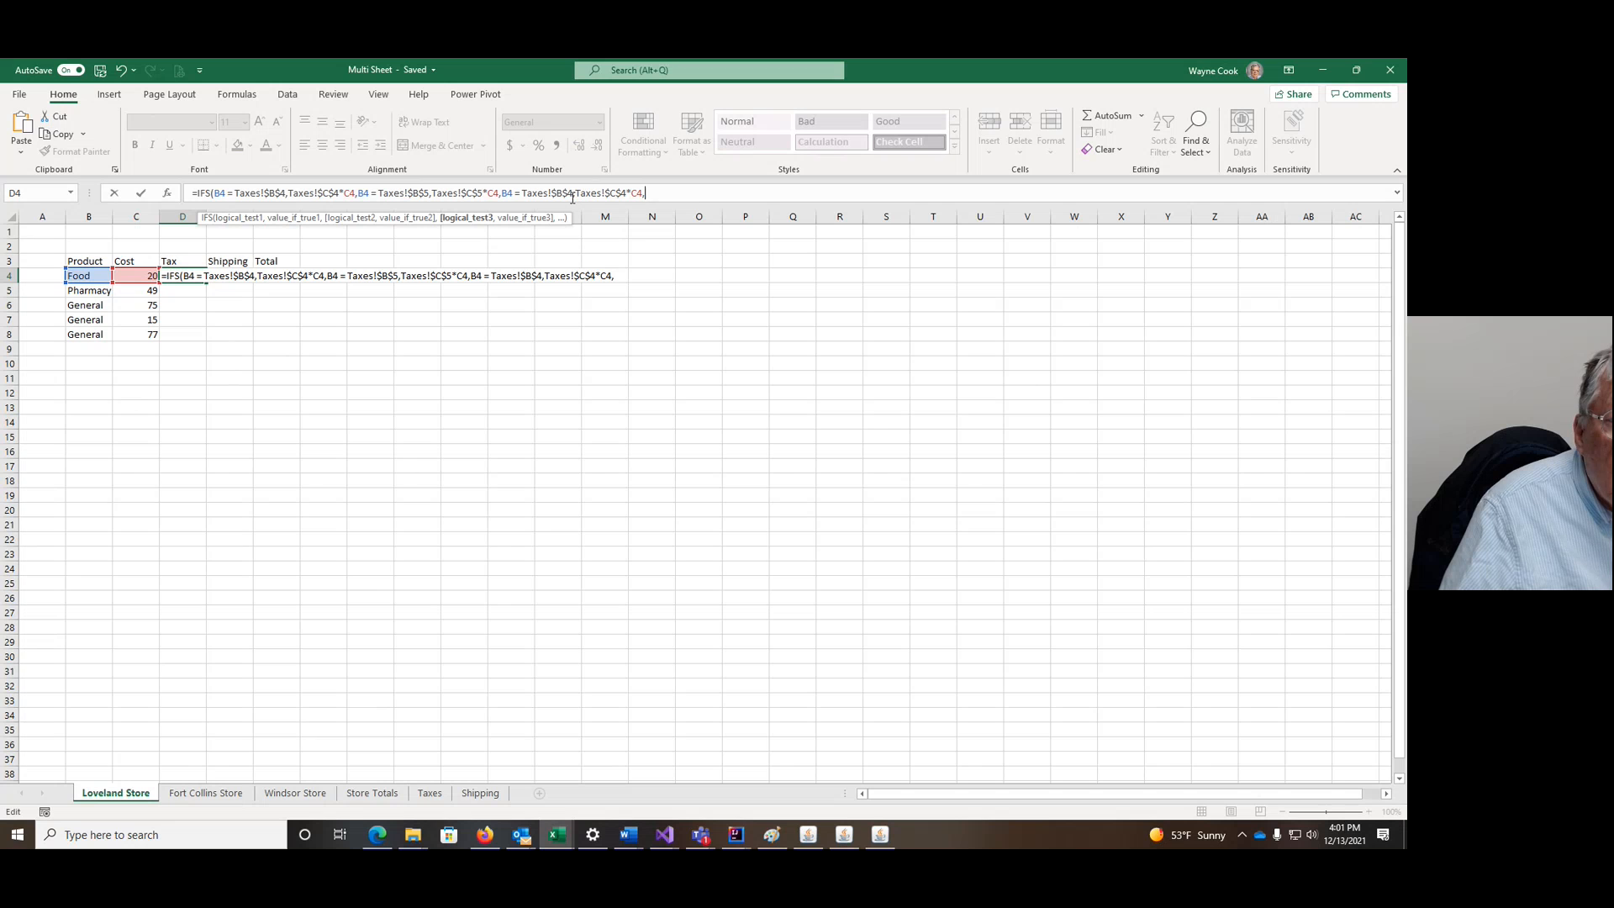
left_click_drag(573, 195, 570, 195)
type("6")
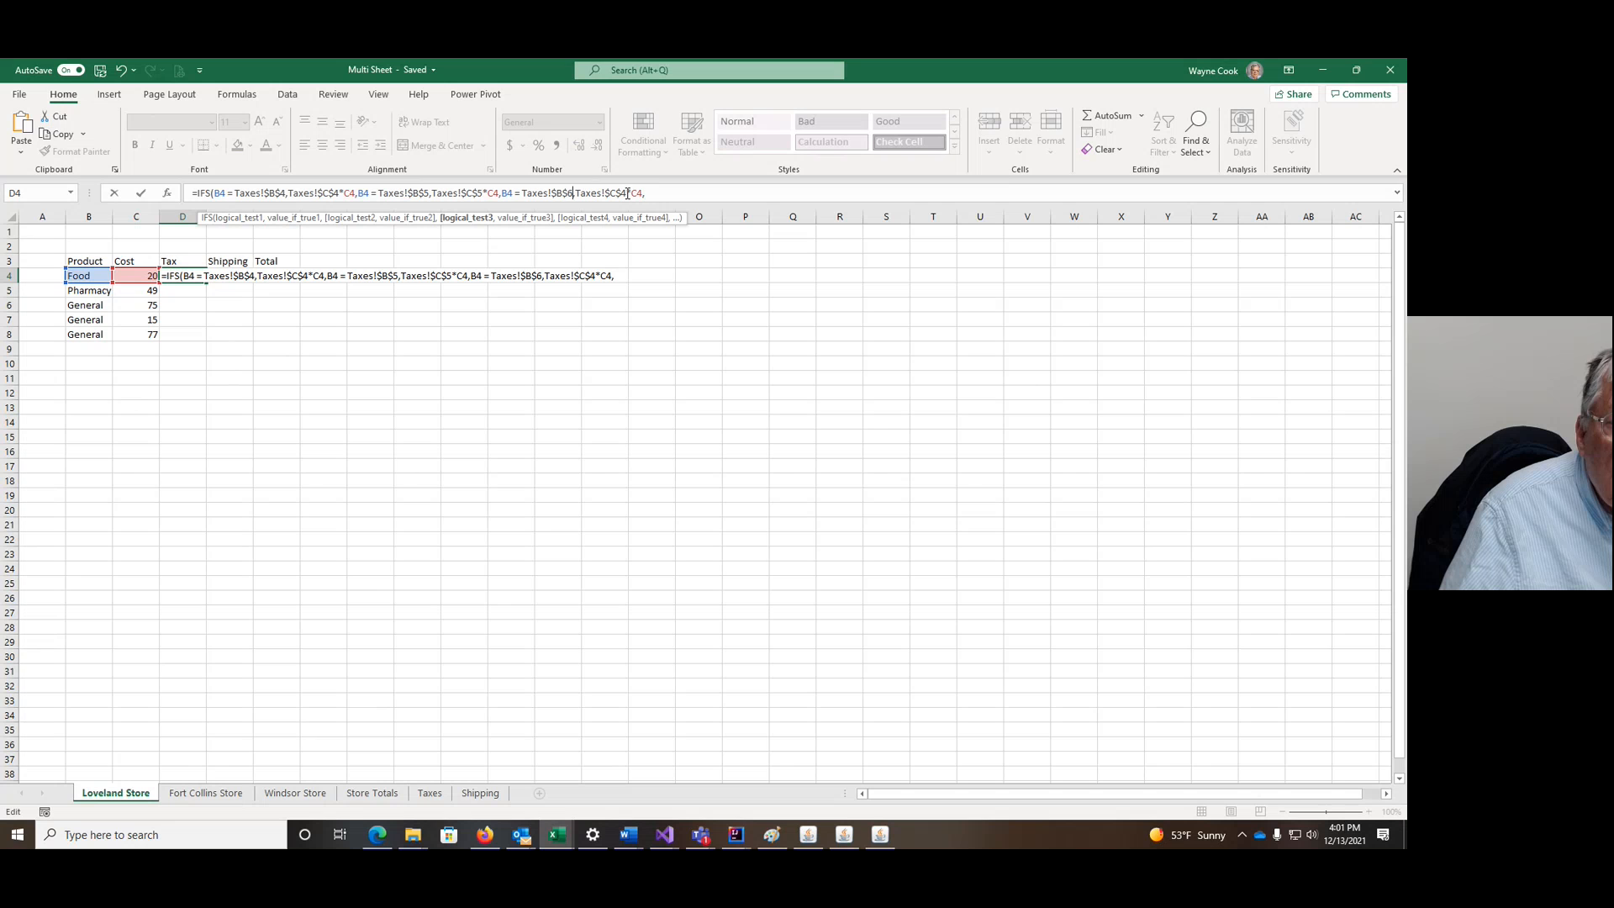
left_click_drag(626, 194, 623, 194)
type("6")
left_click_drag(649, 194, 643, 195)
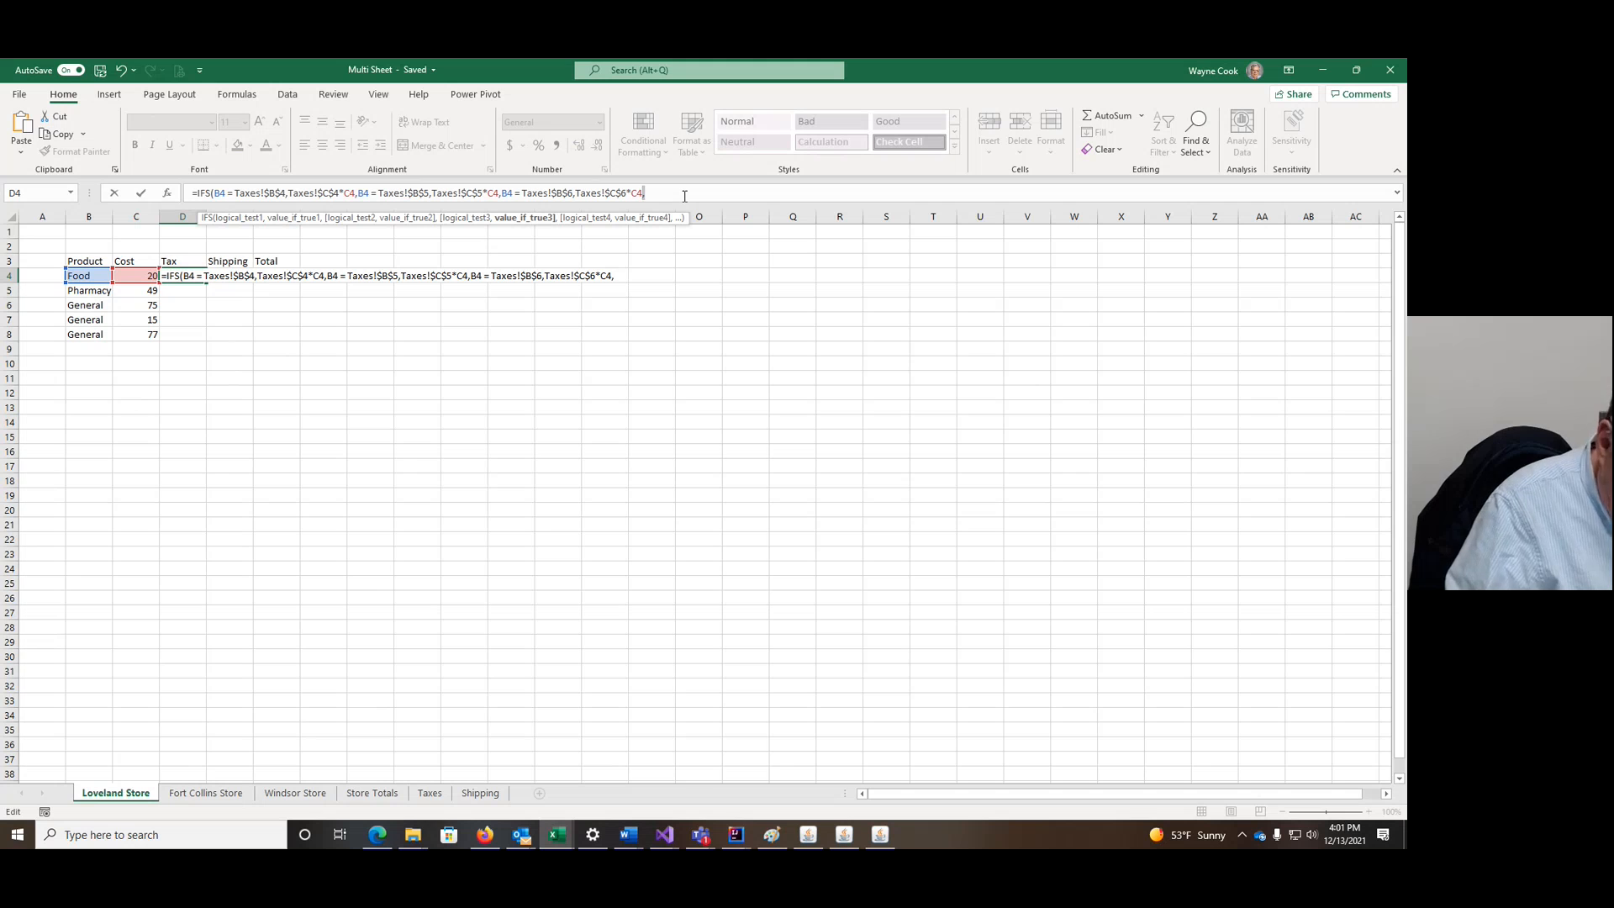
type(")")
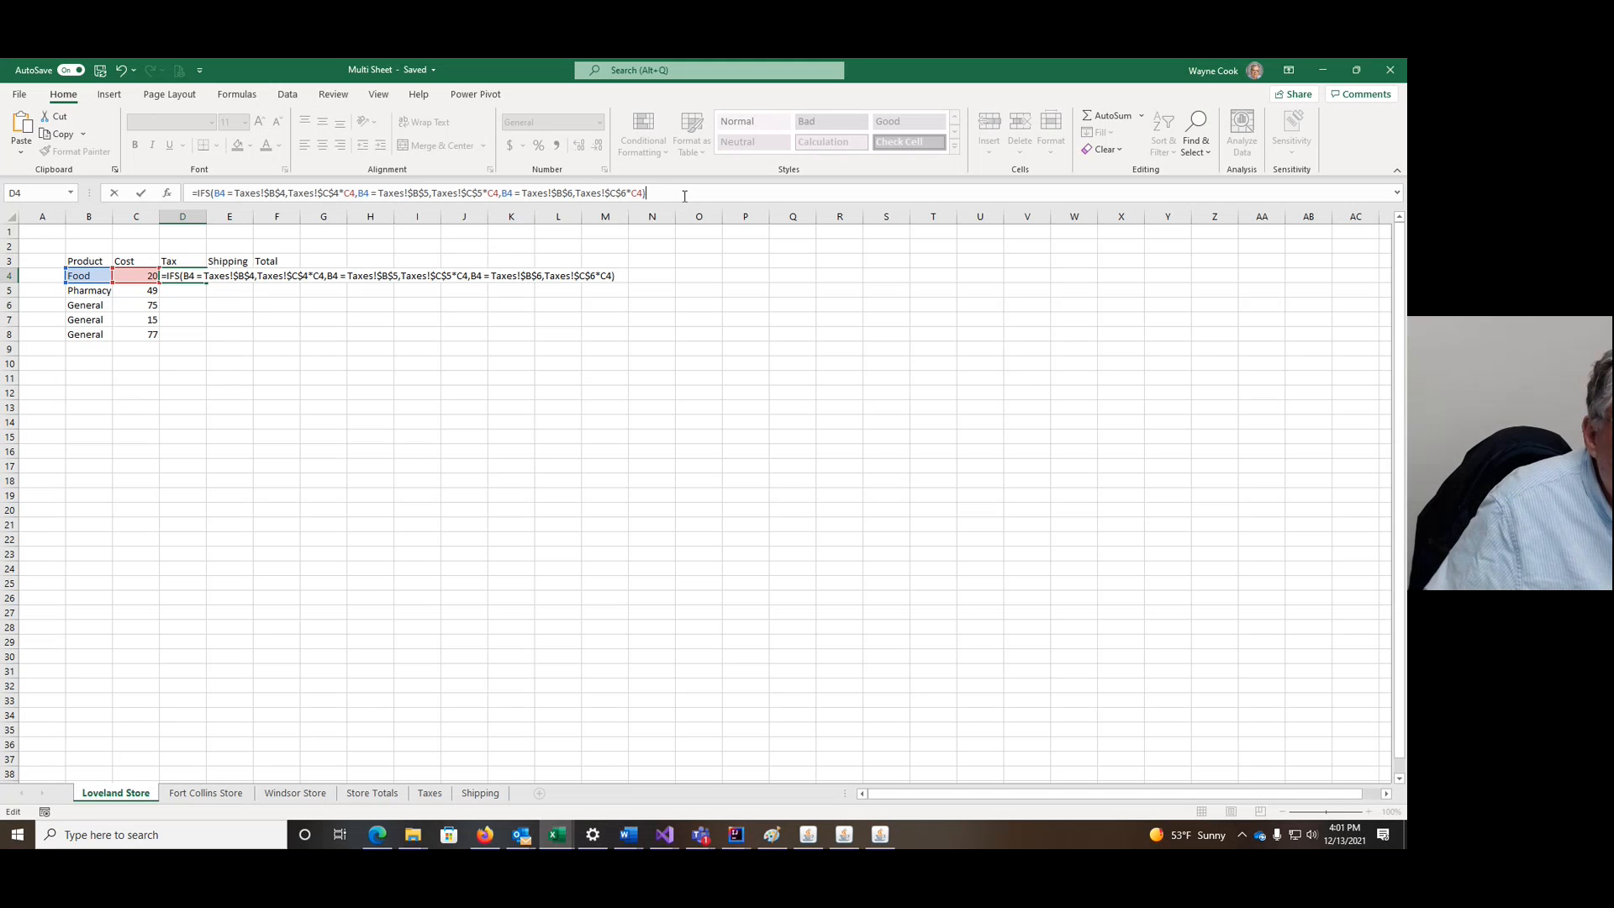
key("Return")
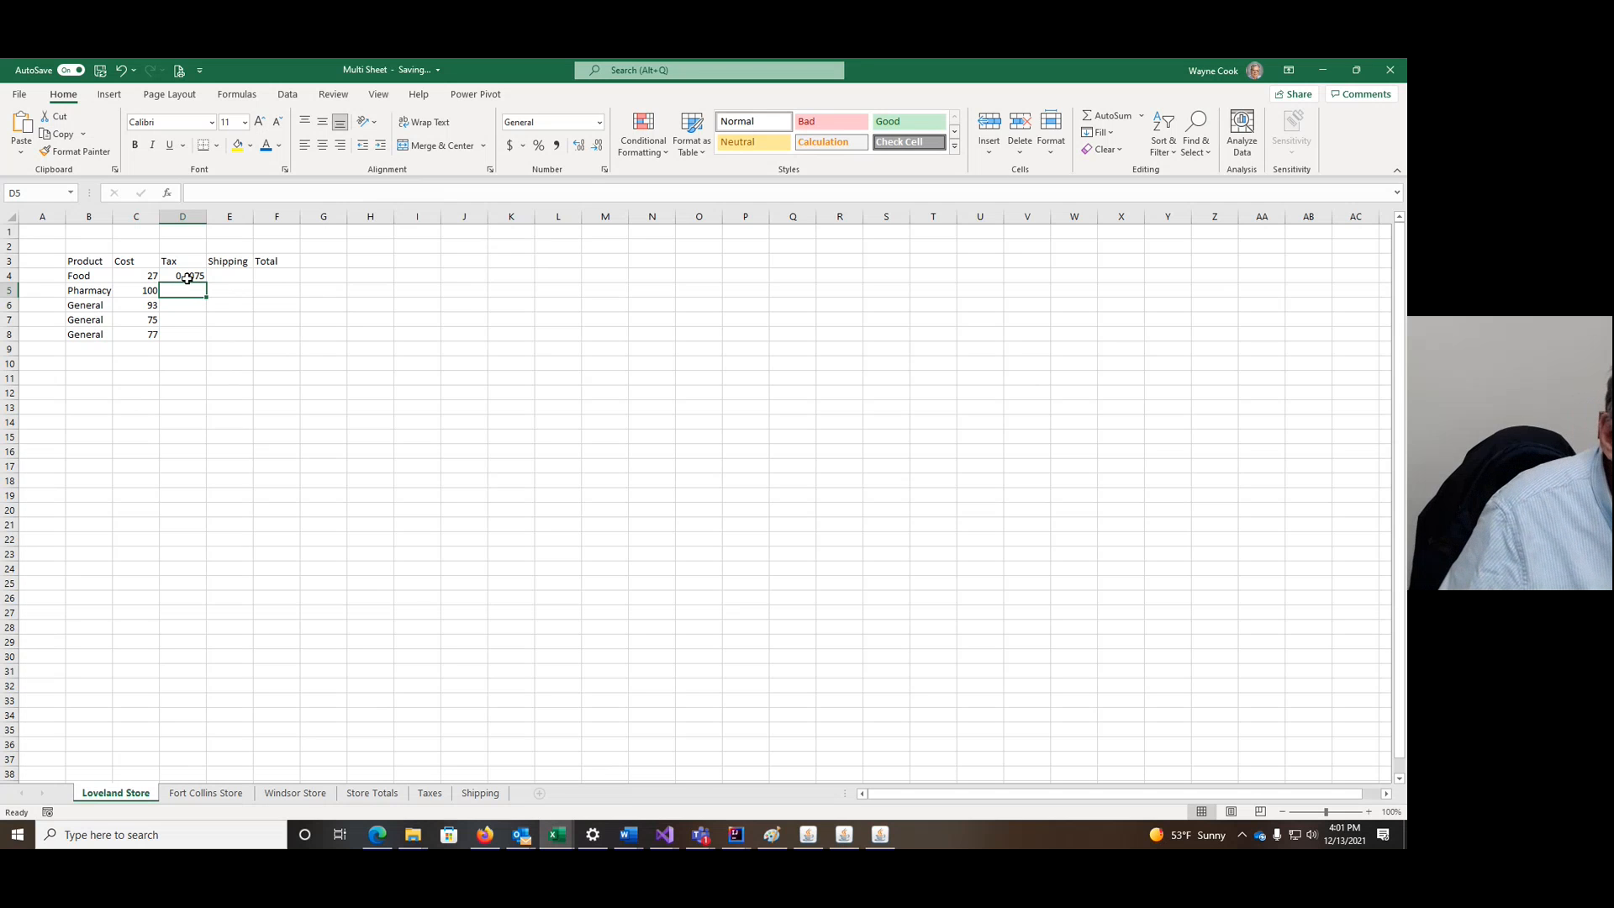
Step: Apply Accounting format to D4 and fill the tax formula down to D8
left_click(186, 278)
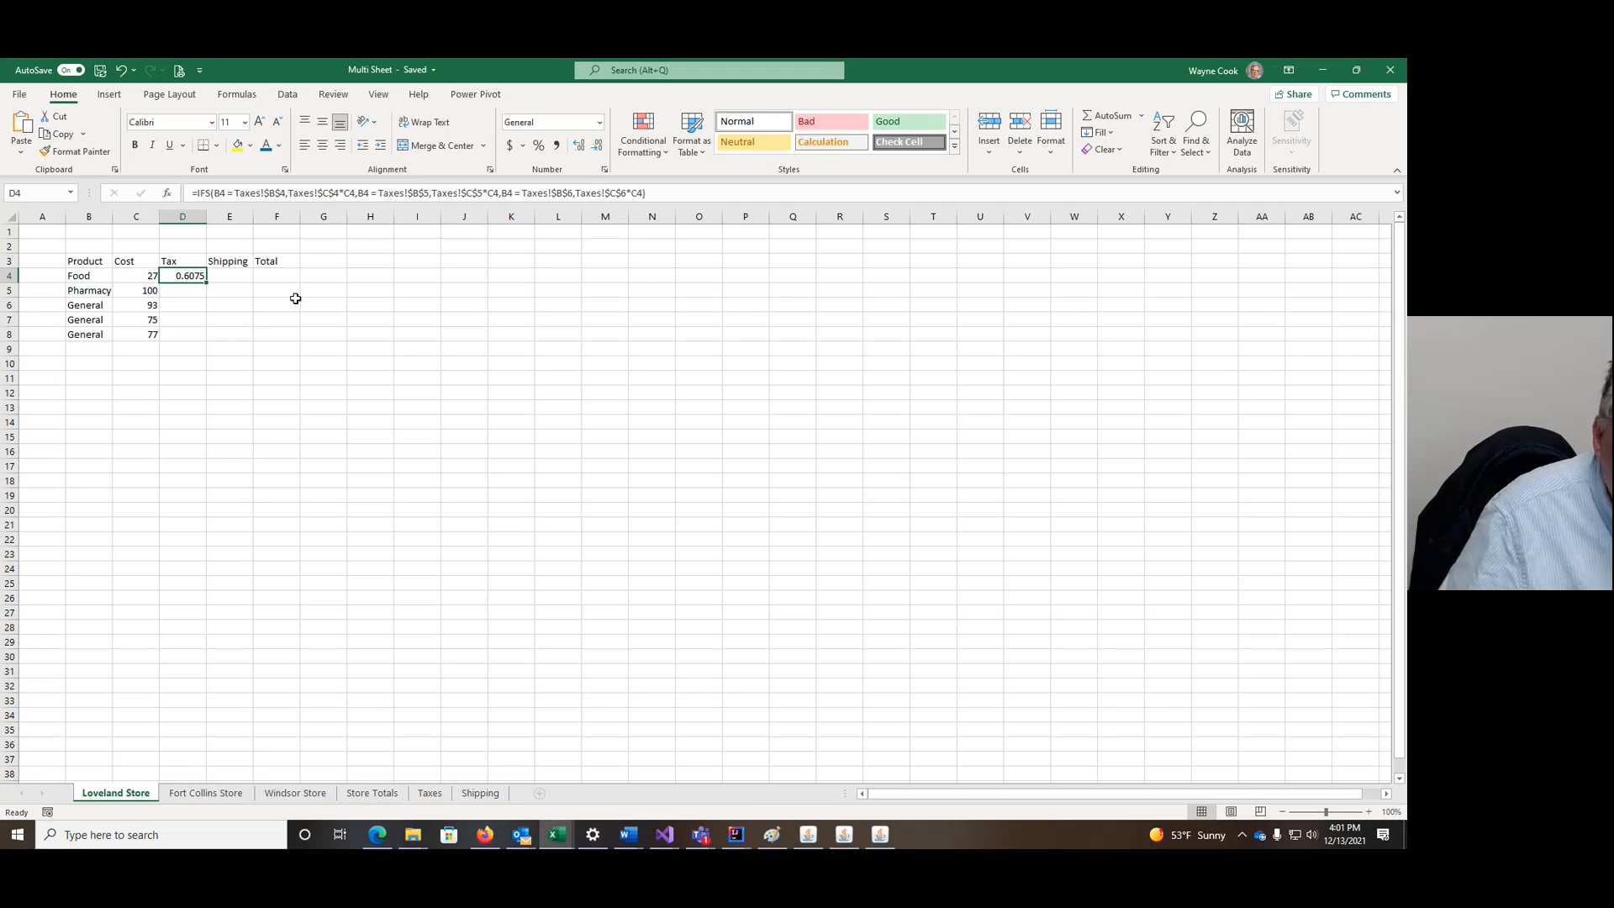
left_click(599, 123)
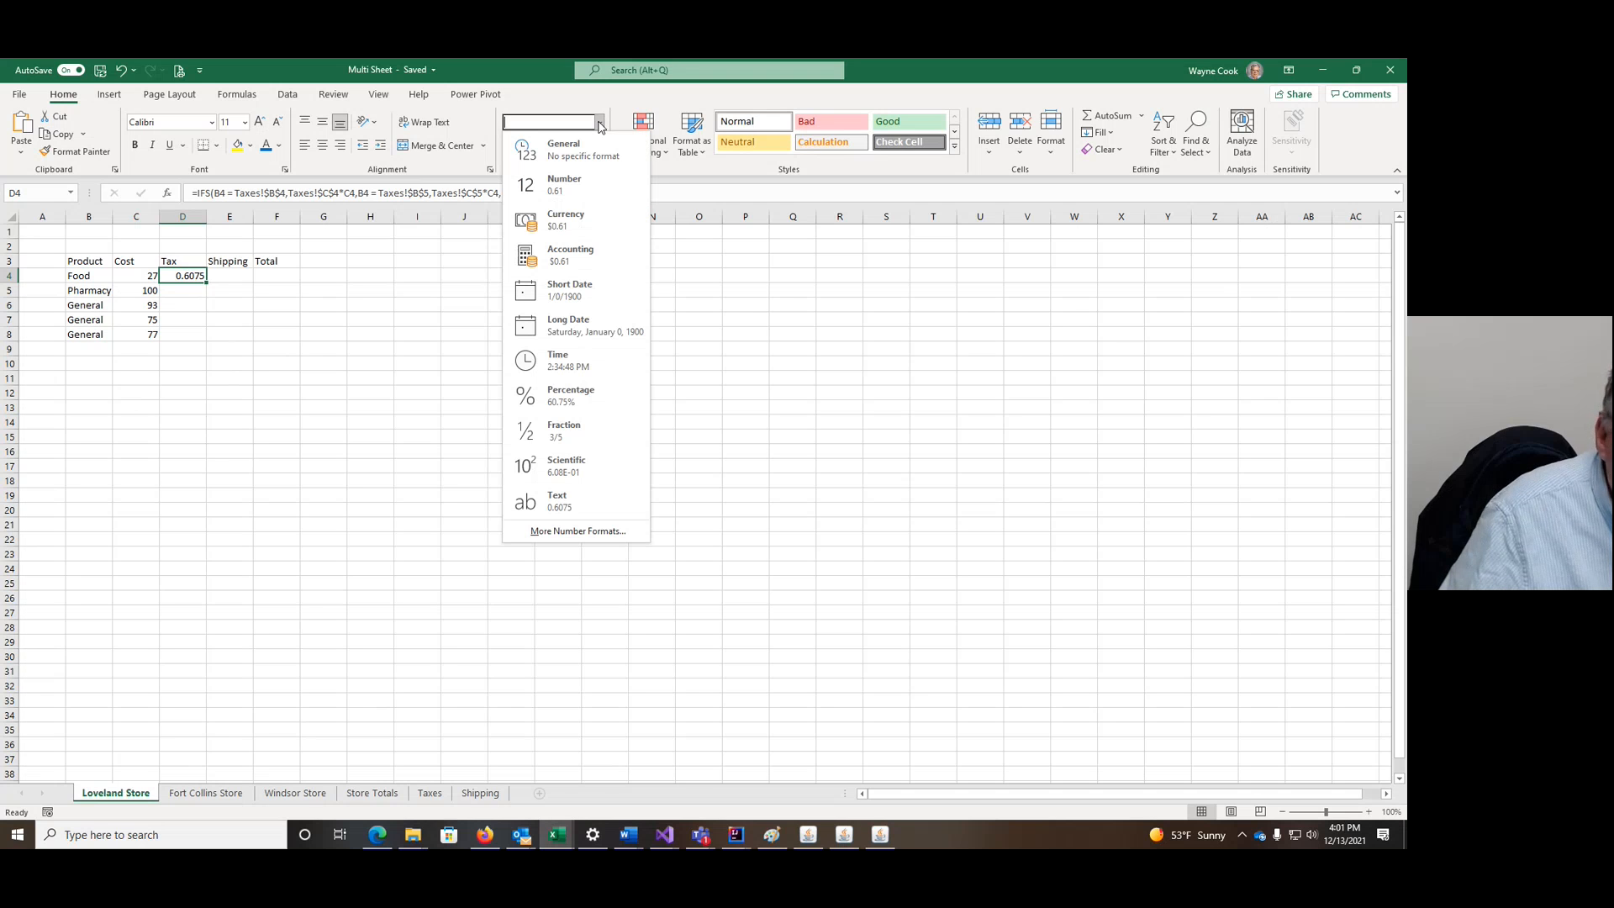
left_click(554, 255)
left_click_drag(207, 283, 209, 339)
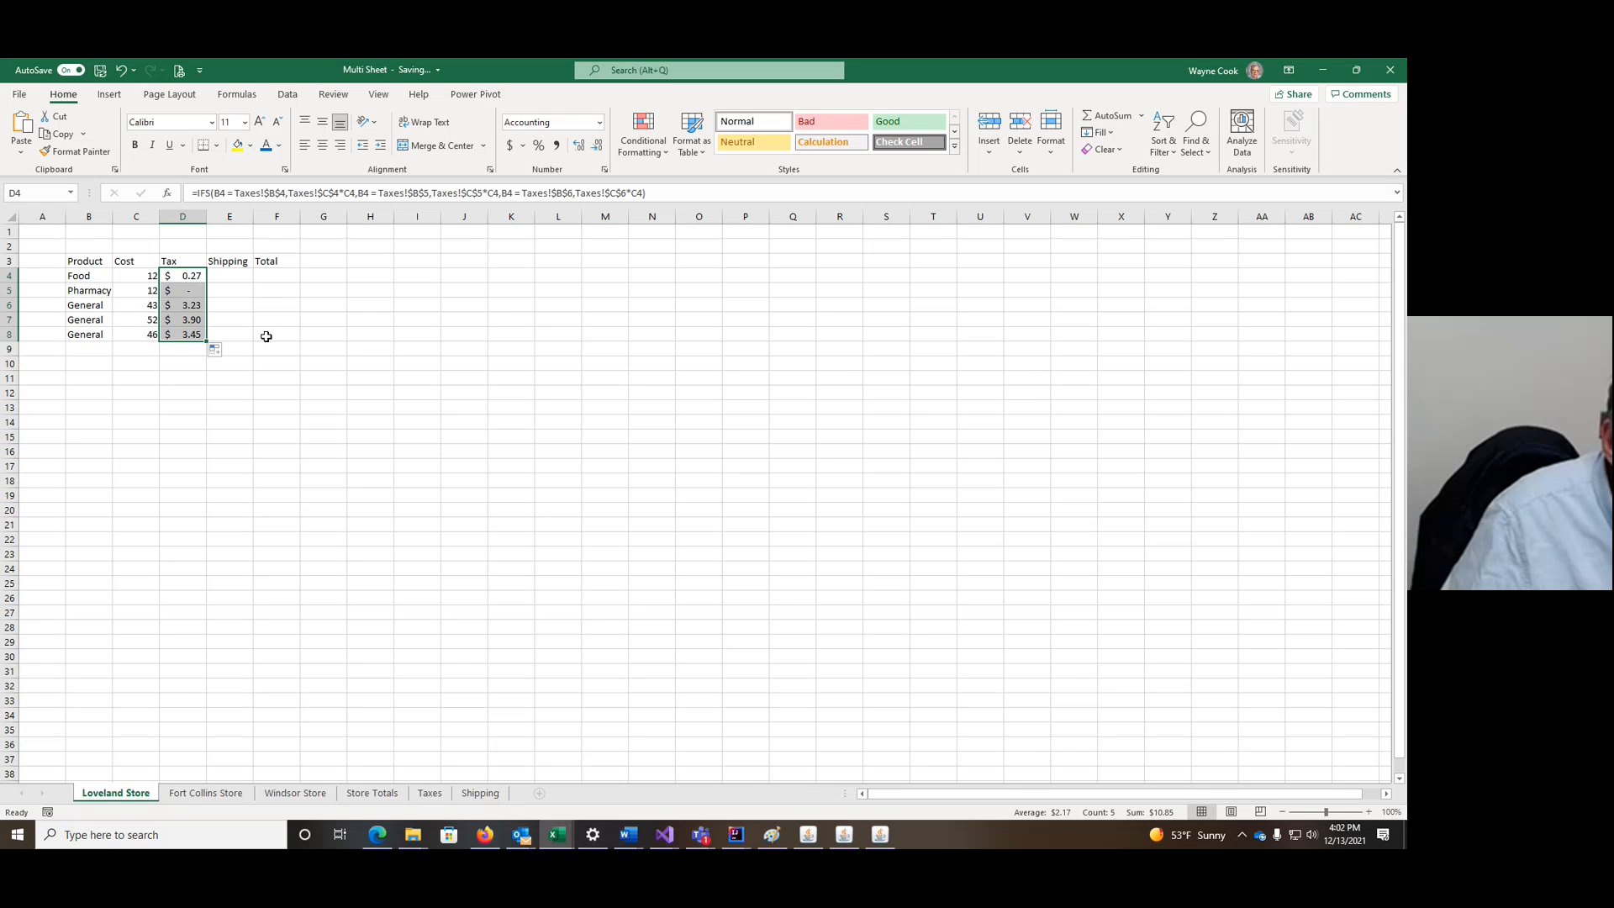
left_click(234, 275)
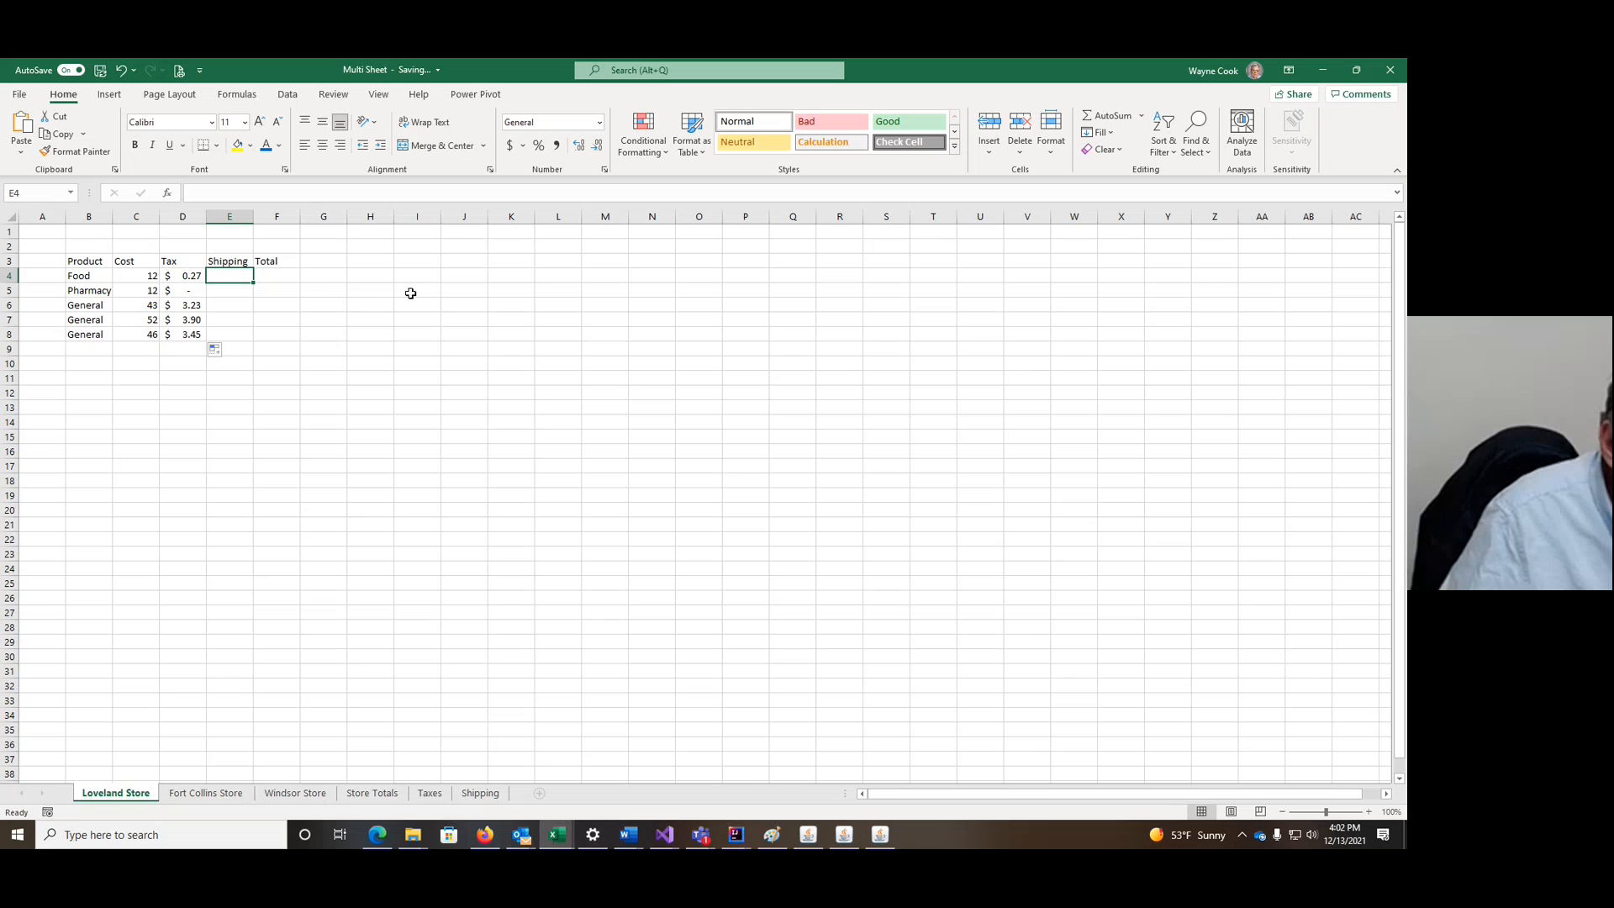
Step: Insert a blank column before the Shipping column on the current sheet
right_click(281, 214)
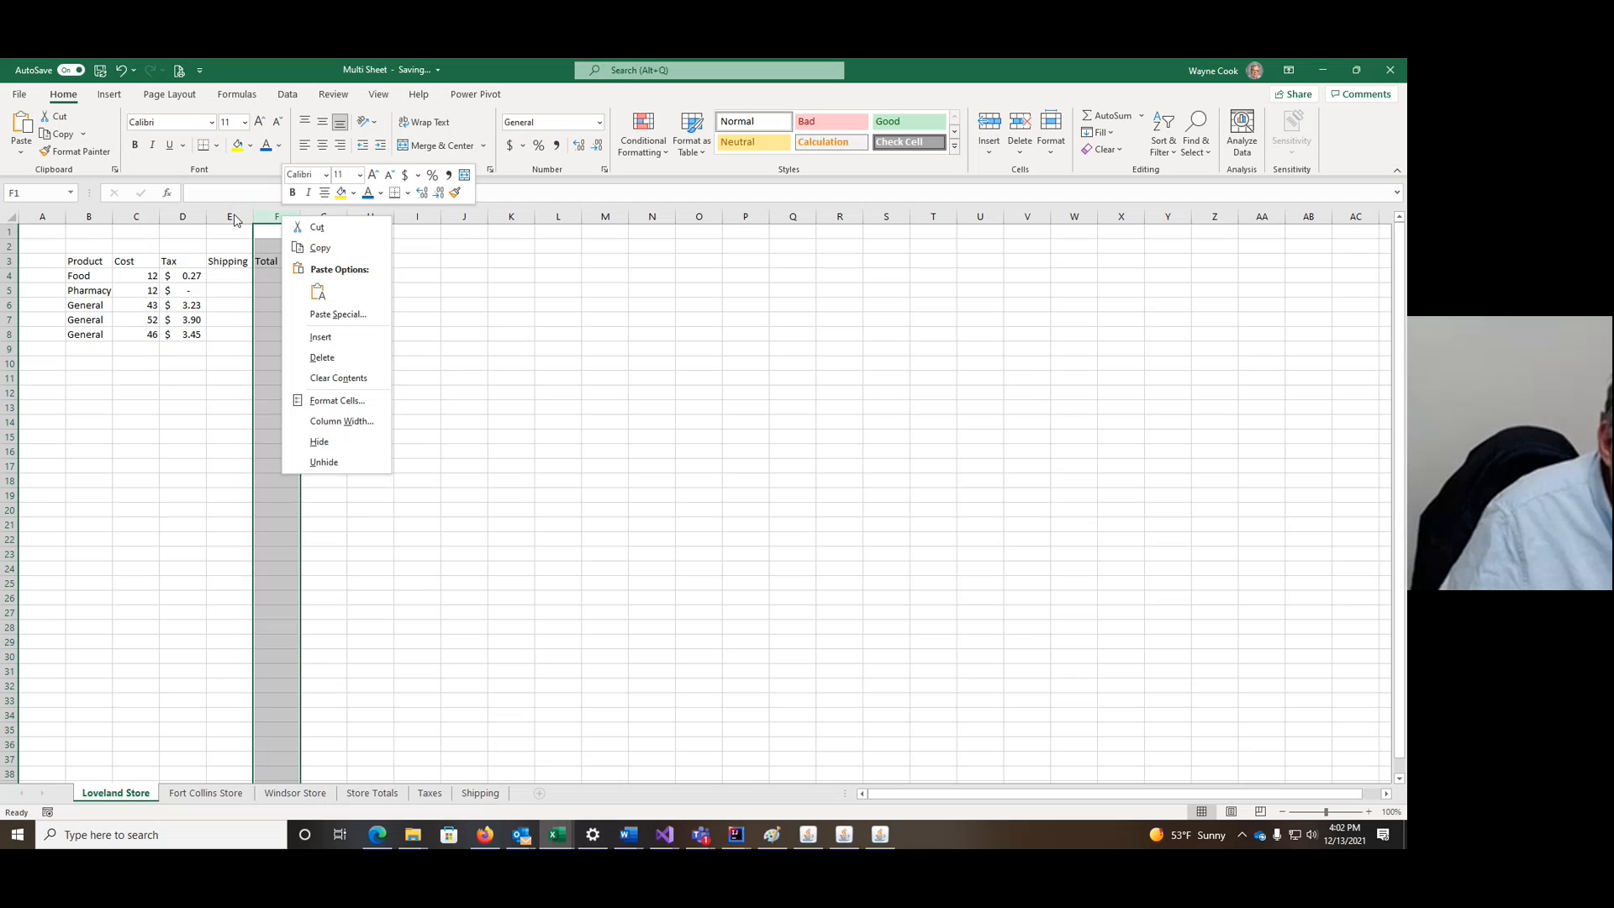
right_click(236, 220)
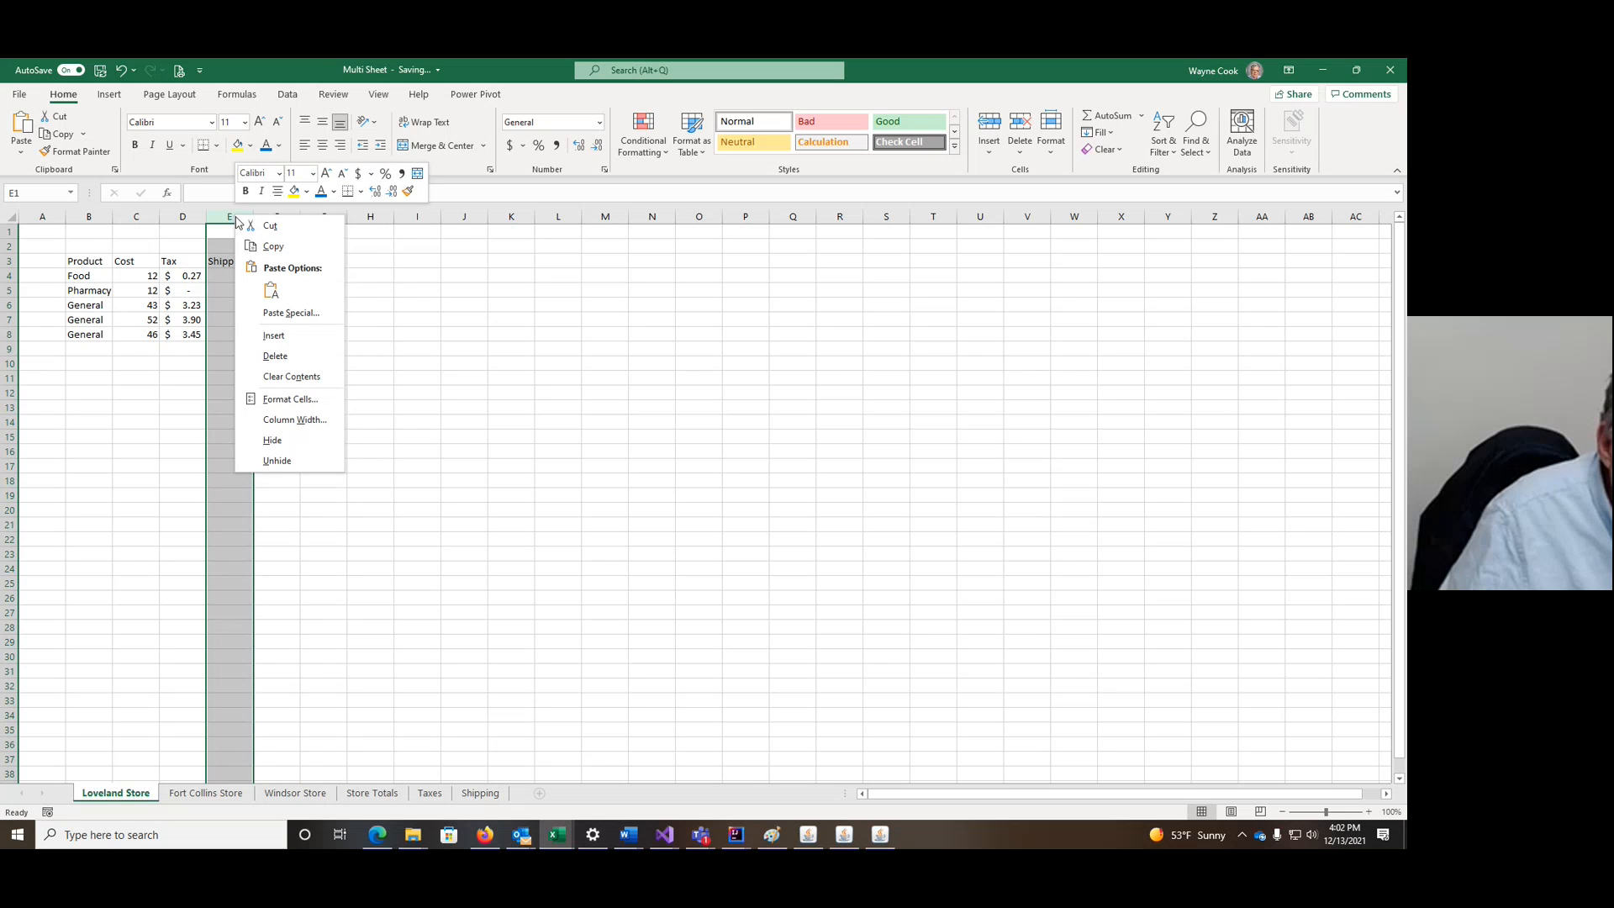
left_click(275, 337)
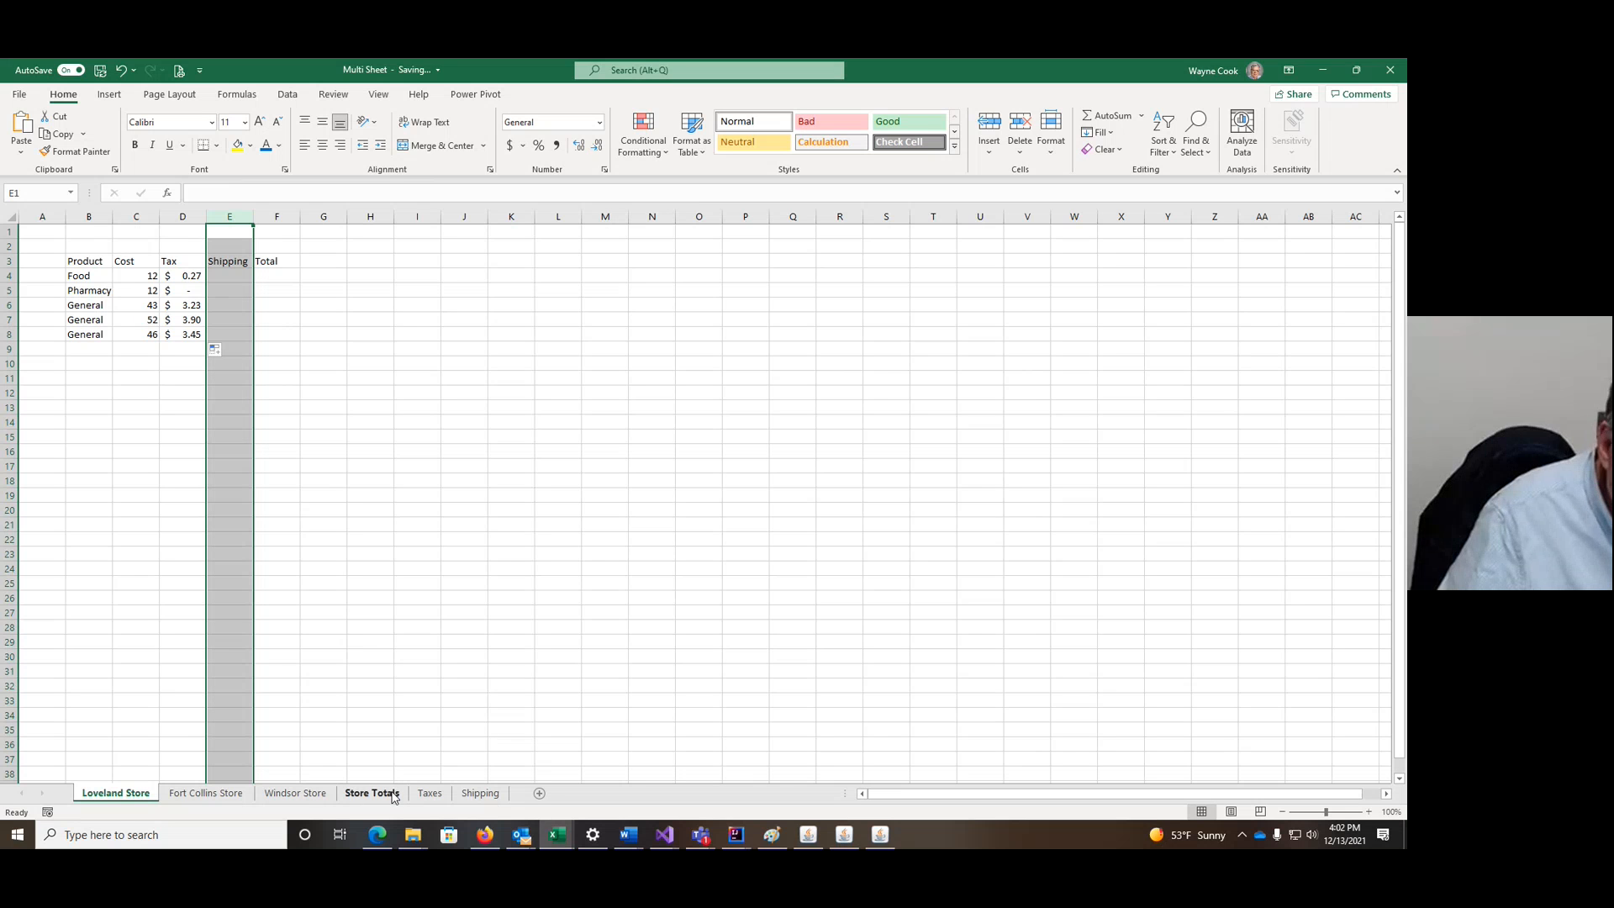
Step: Group Loveland Store through Store Totals and insert a blank column before Shipping on them
left_click(392, 794, "shift")
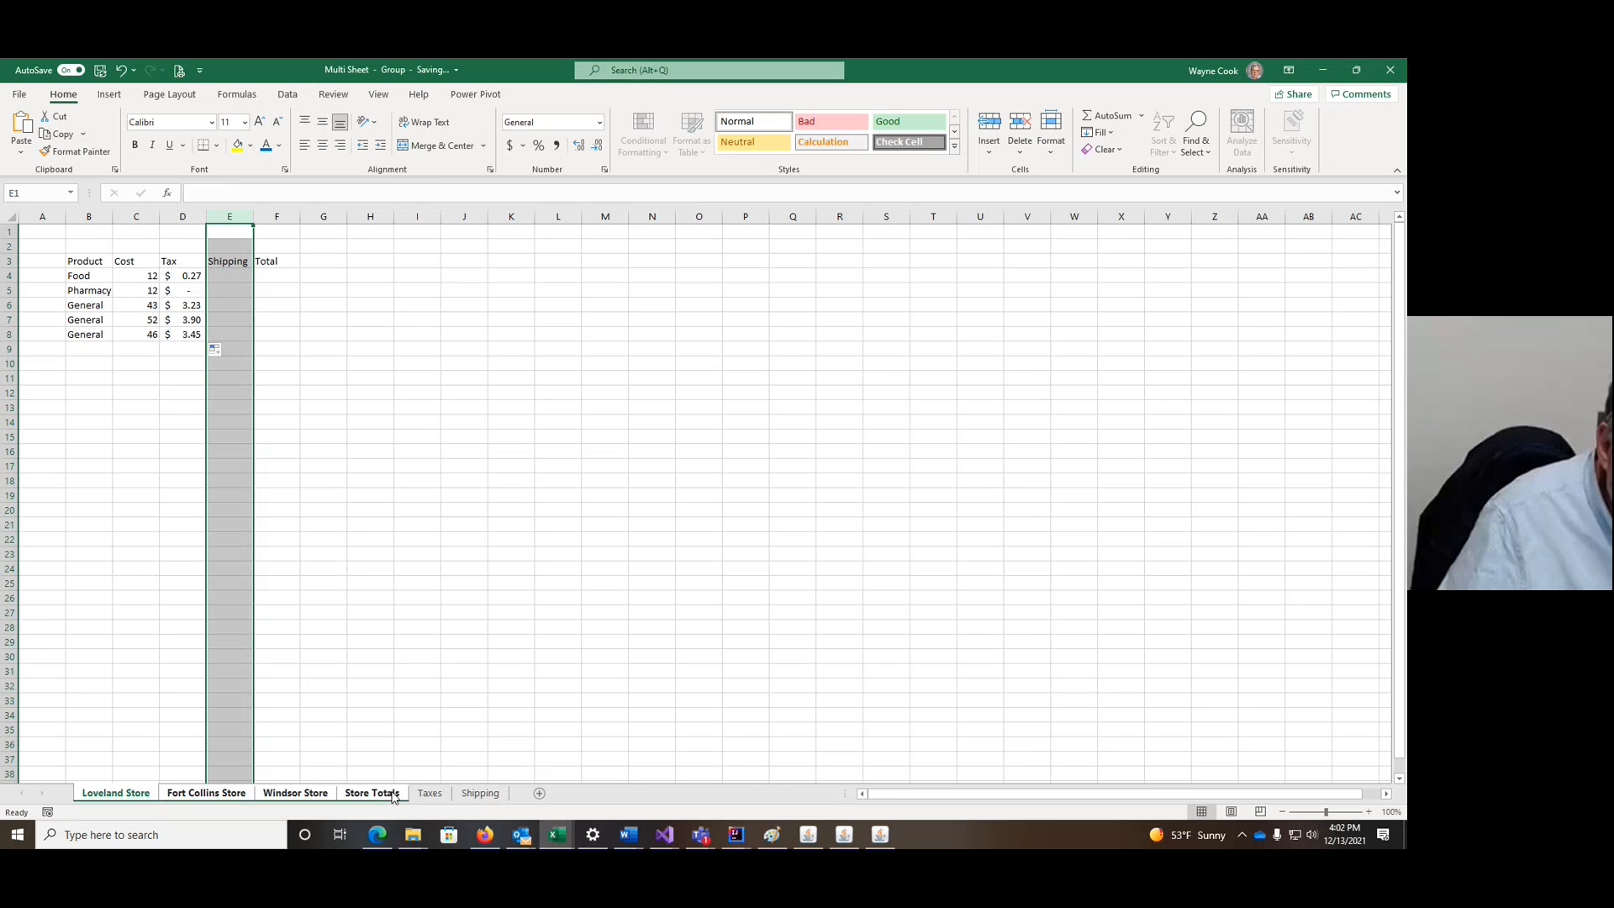
right_click(234, 216)
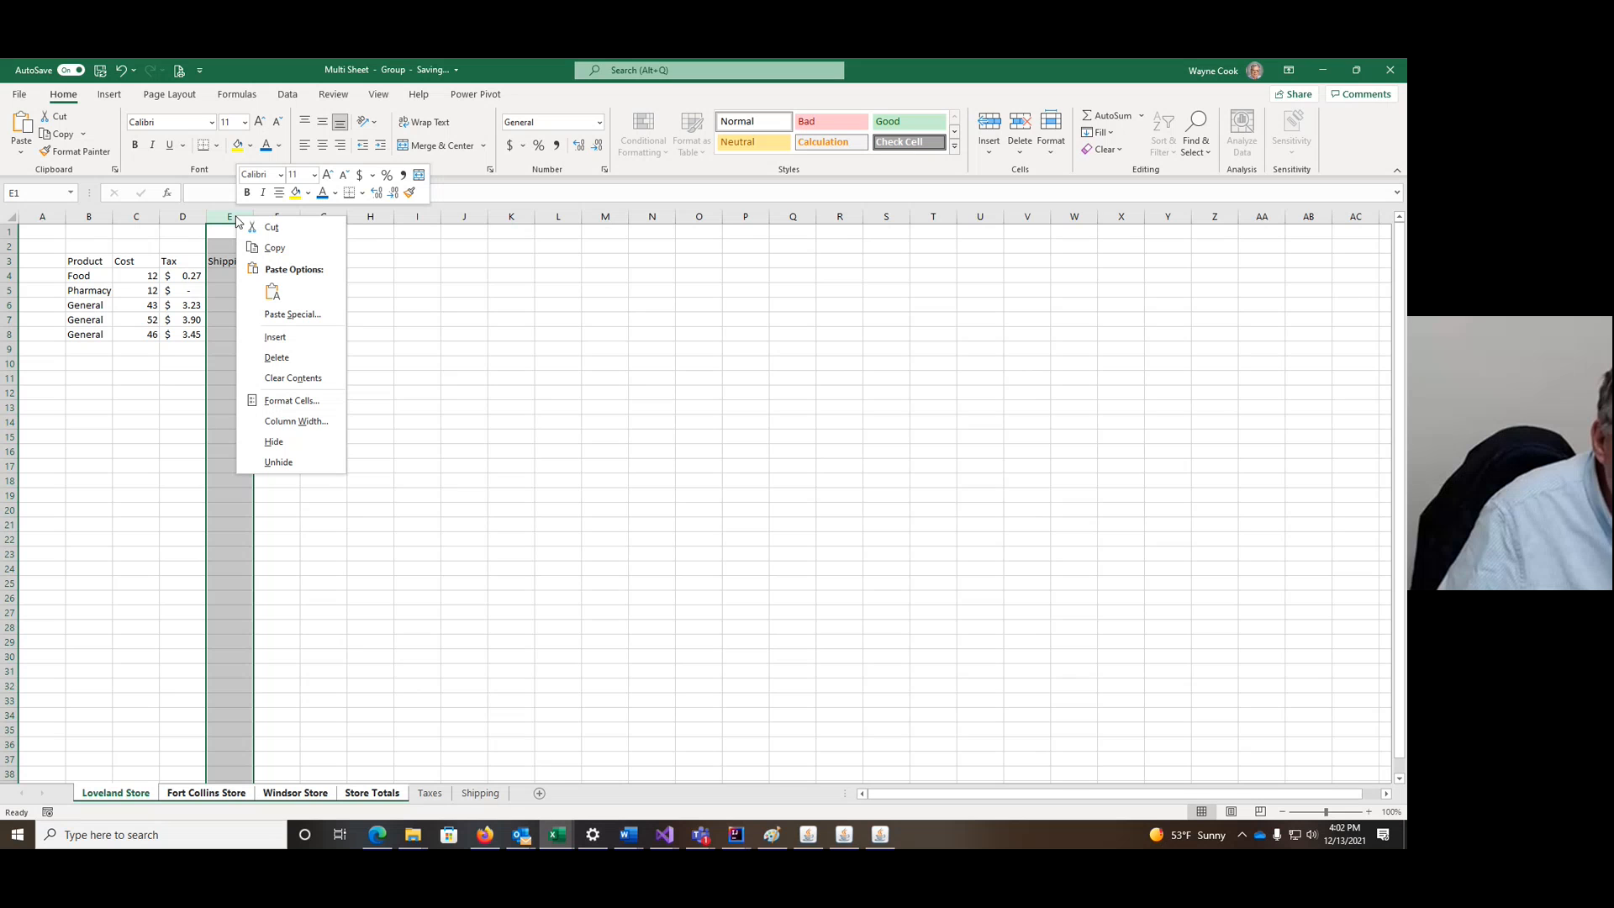
left_click(276, 337)
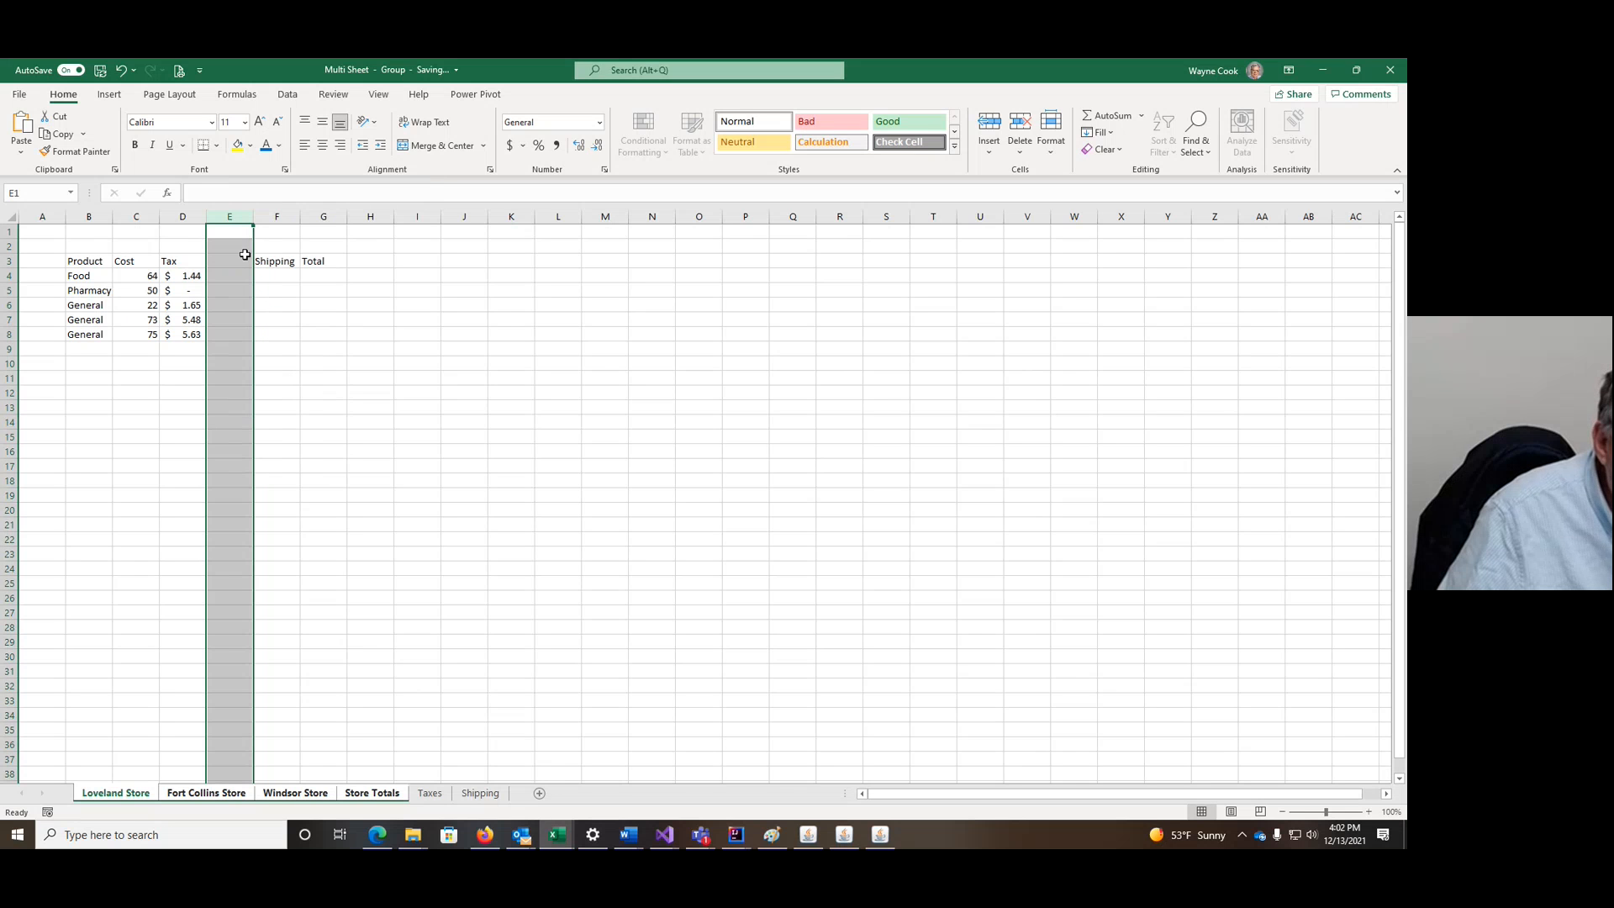
Step: Enter 'Type Shipping' as the heading in E3
left_click(225, 259)
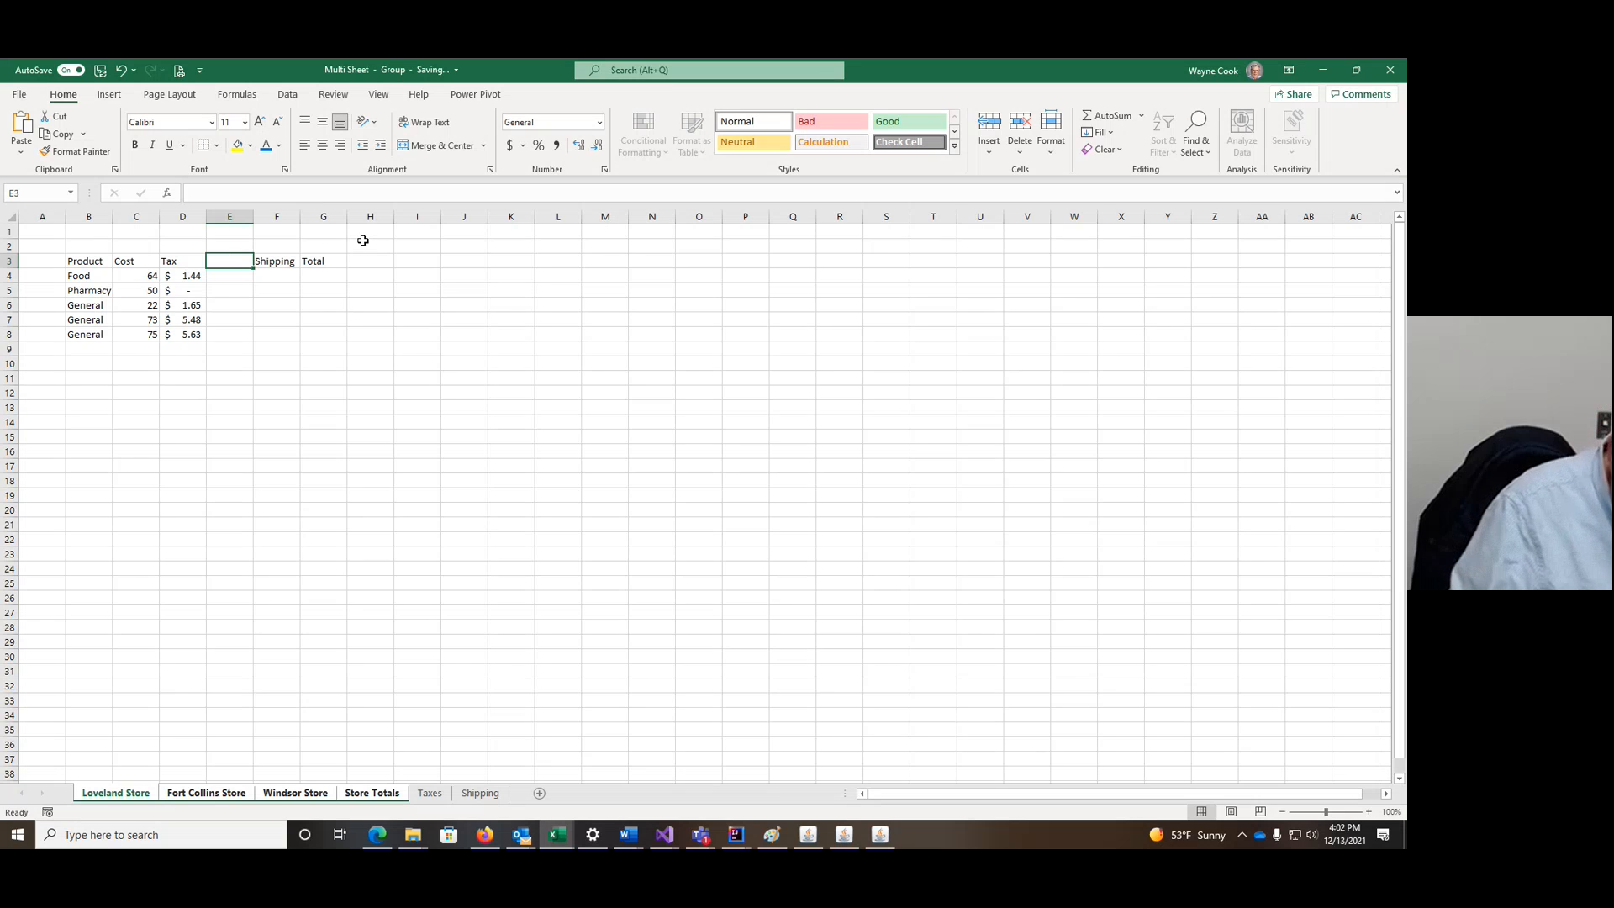
type("T")
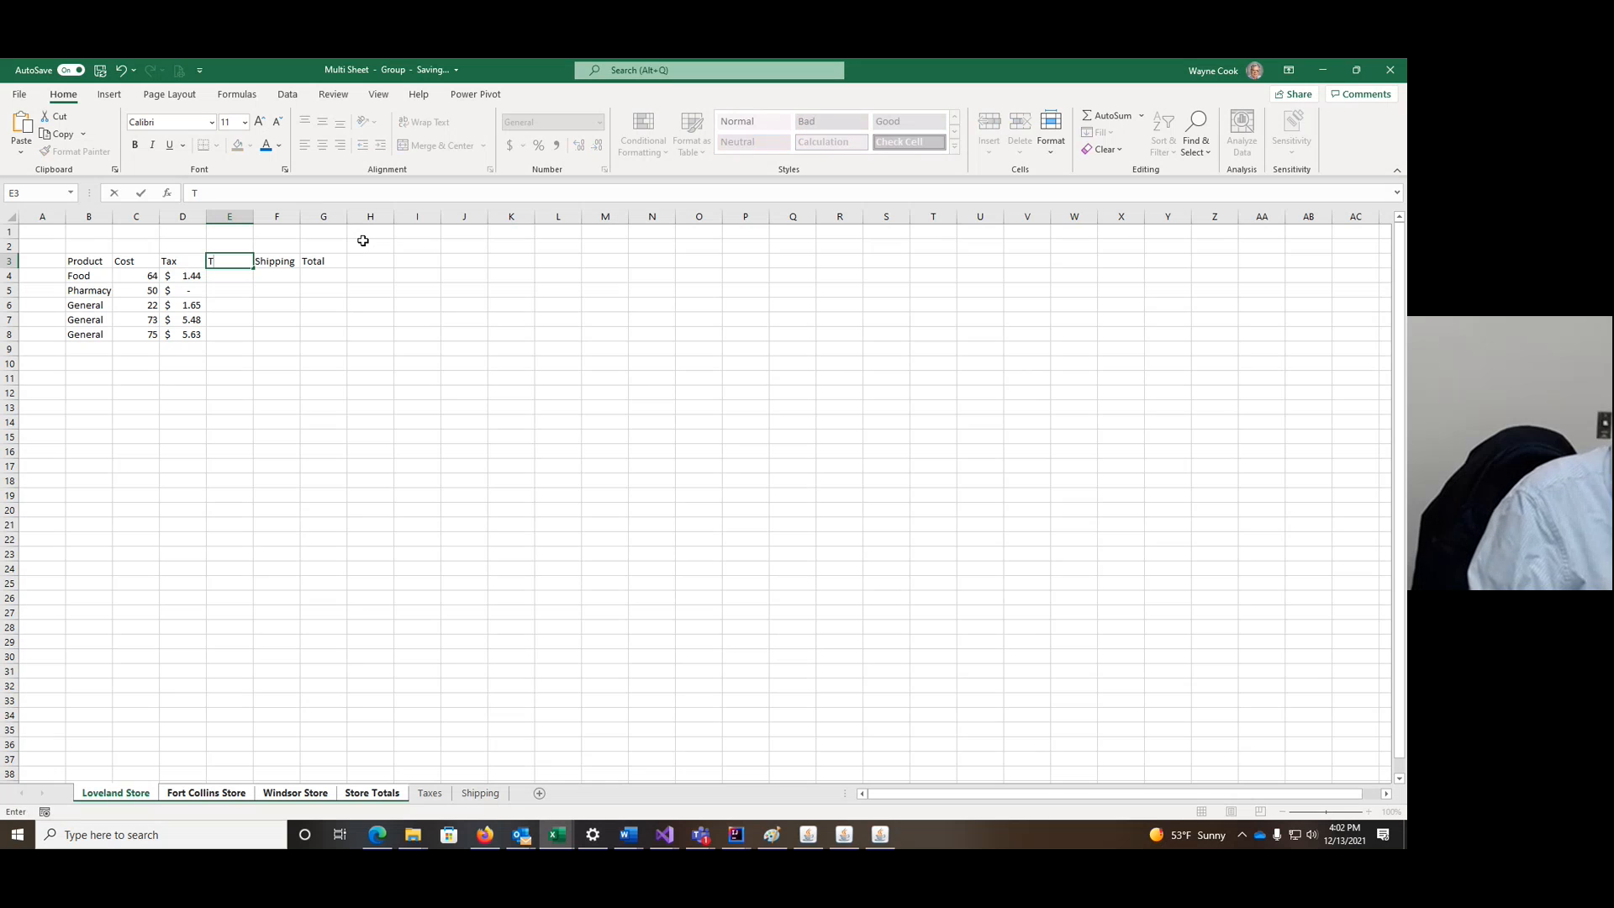
type("yp")
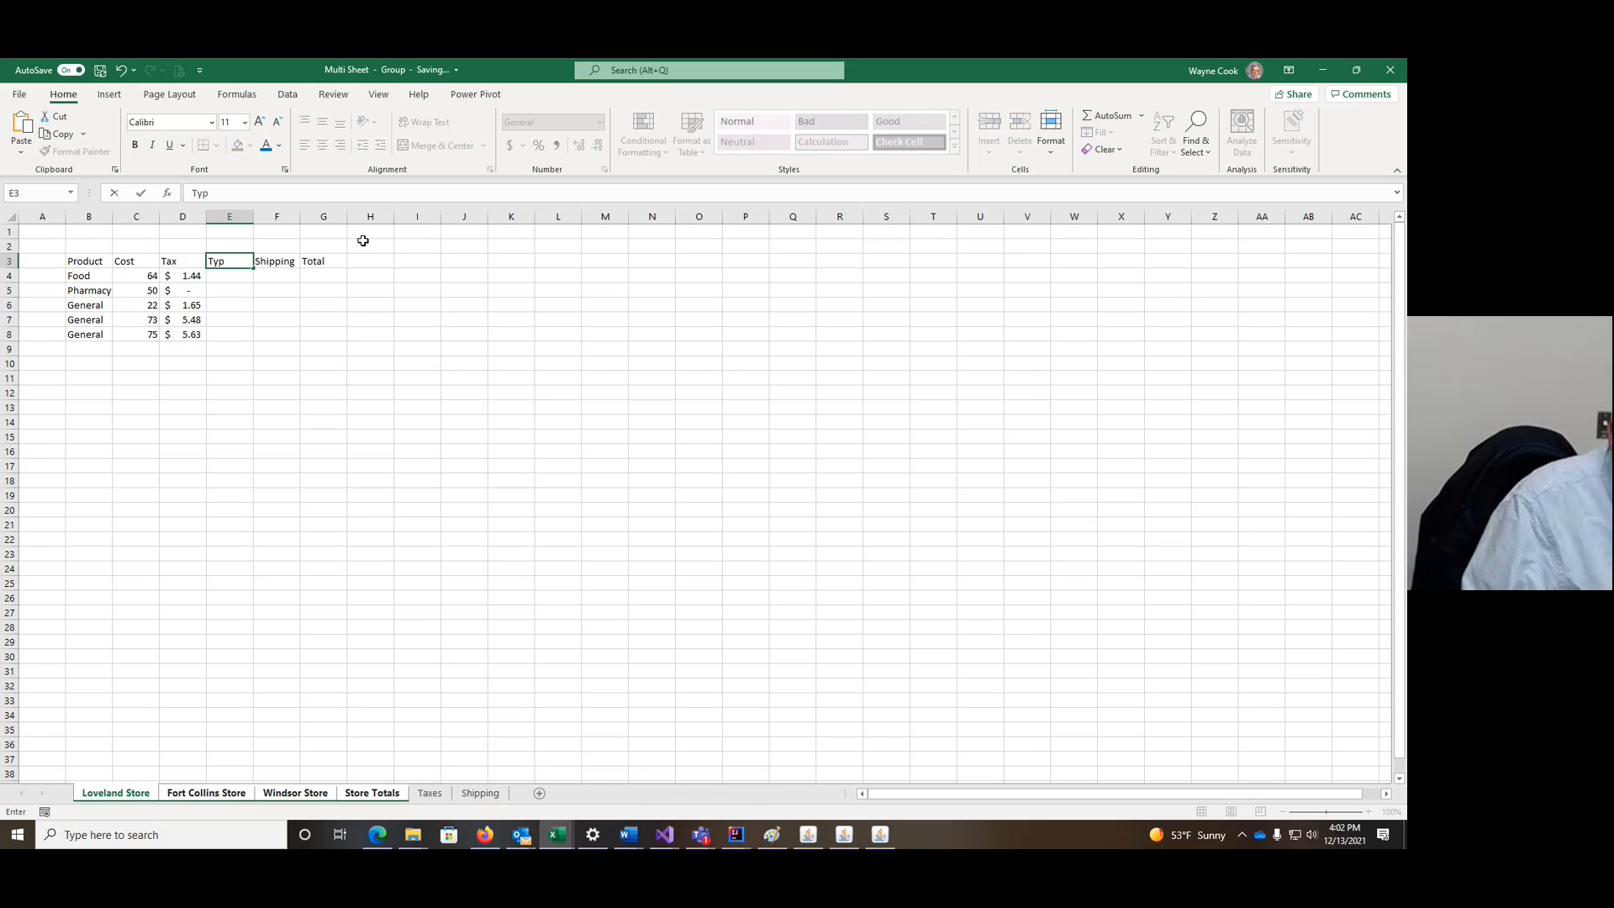
type("e s")
key("BackSpace")
key("BackSpace")
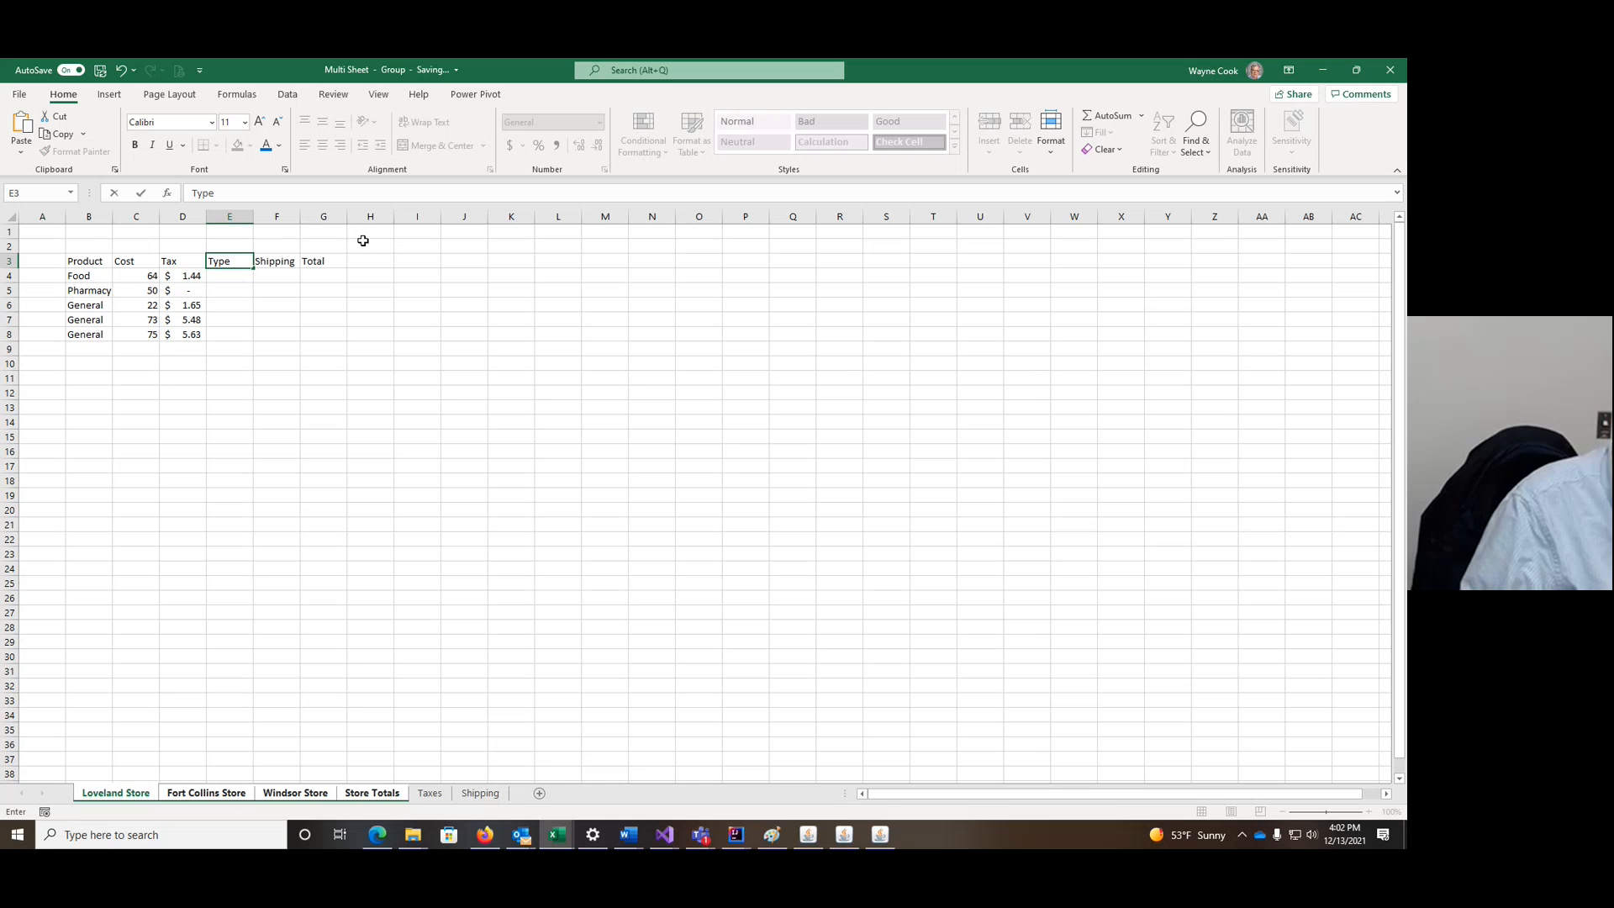
type("Shippin")
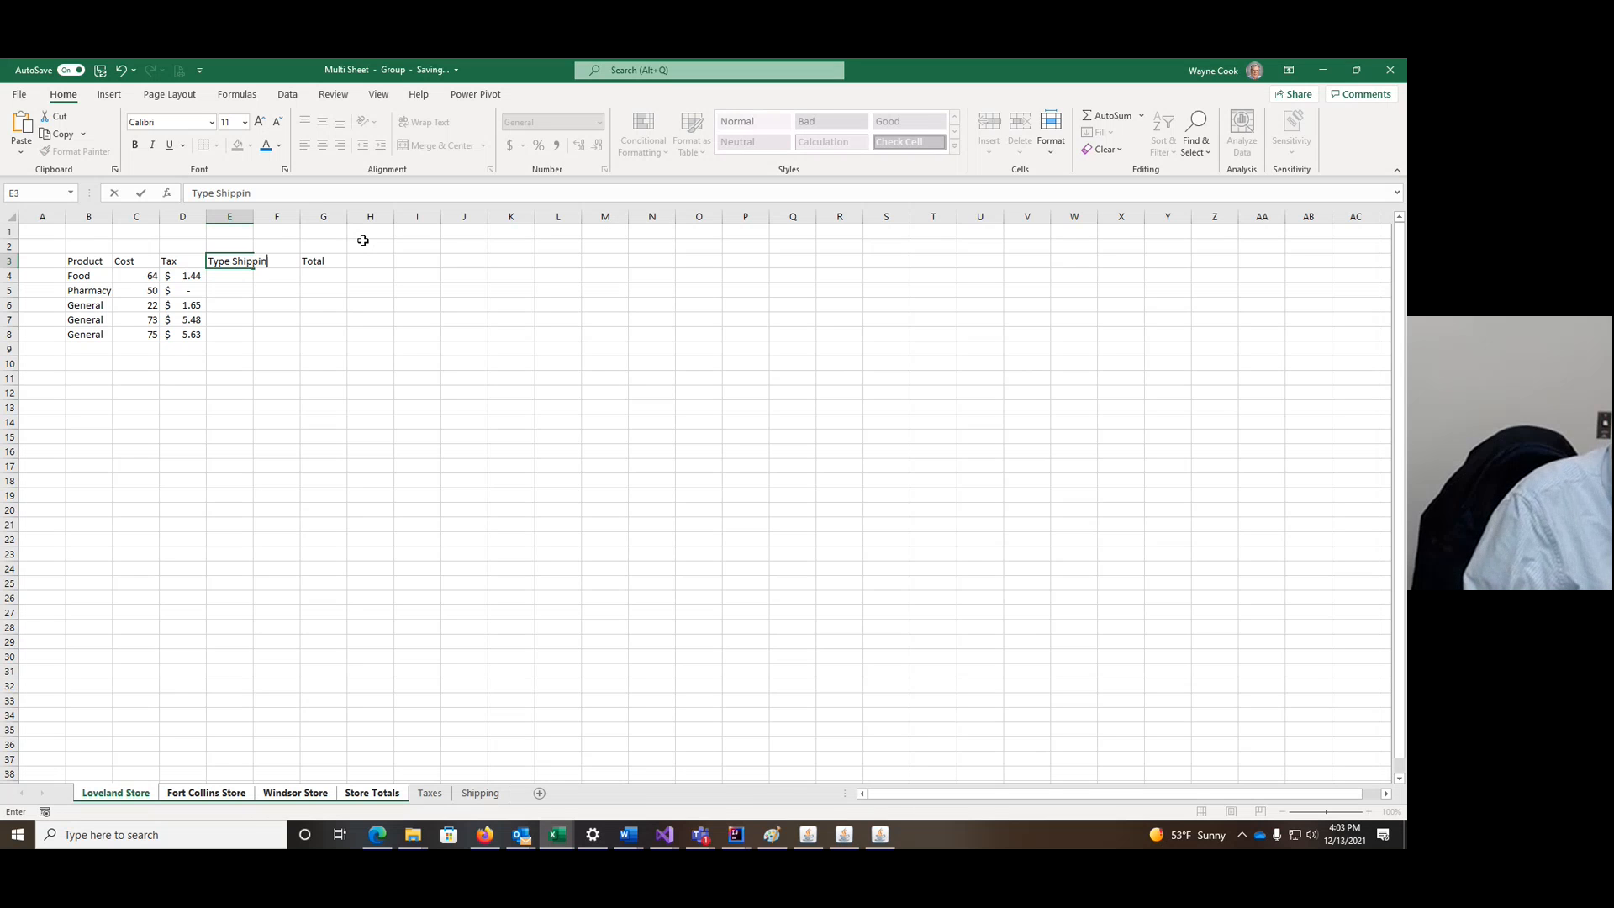
type("g")
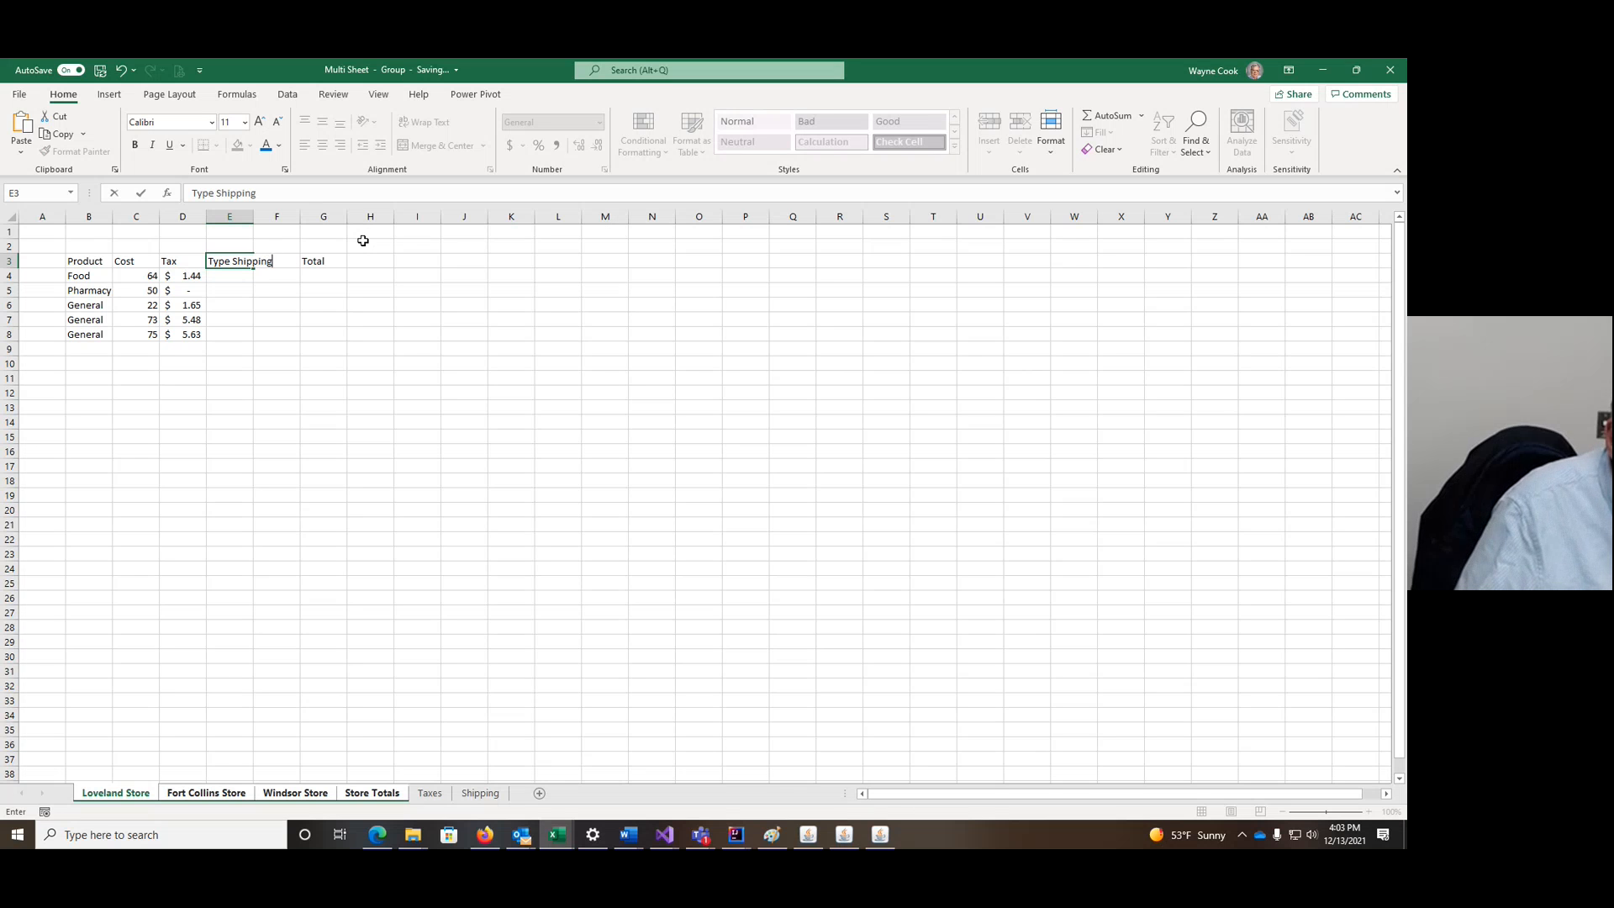
left_click(290, 246)
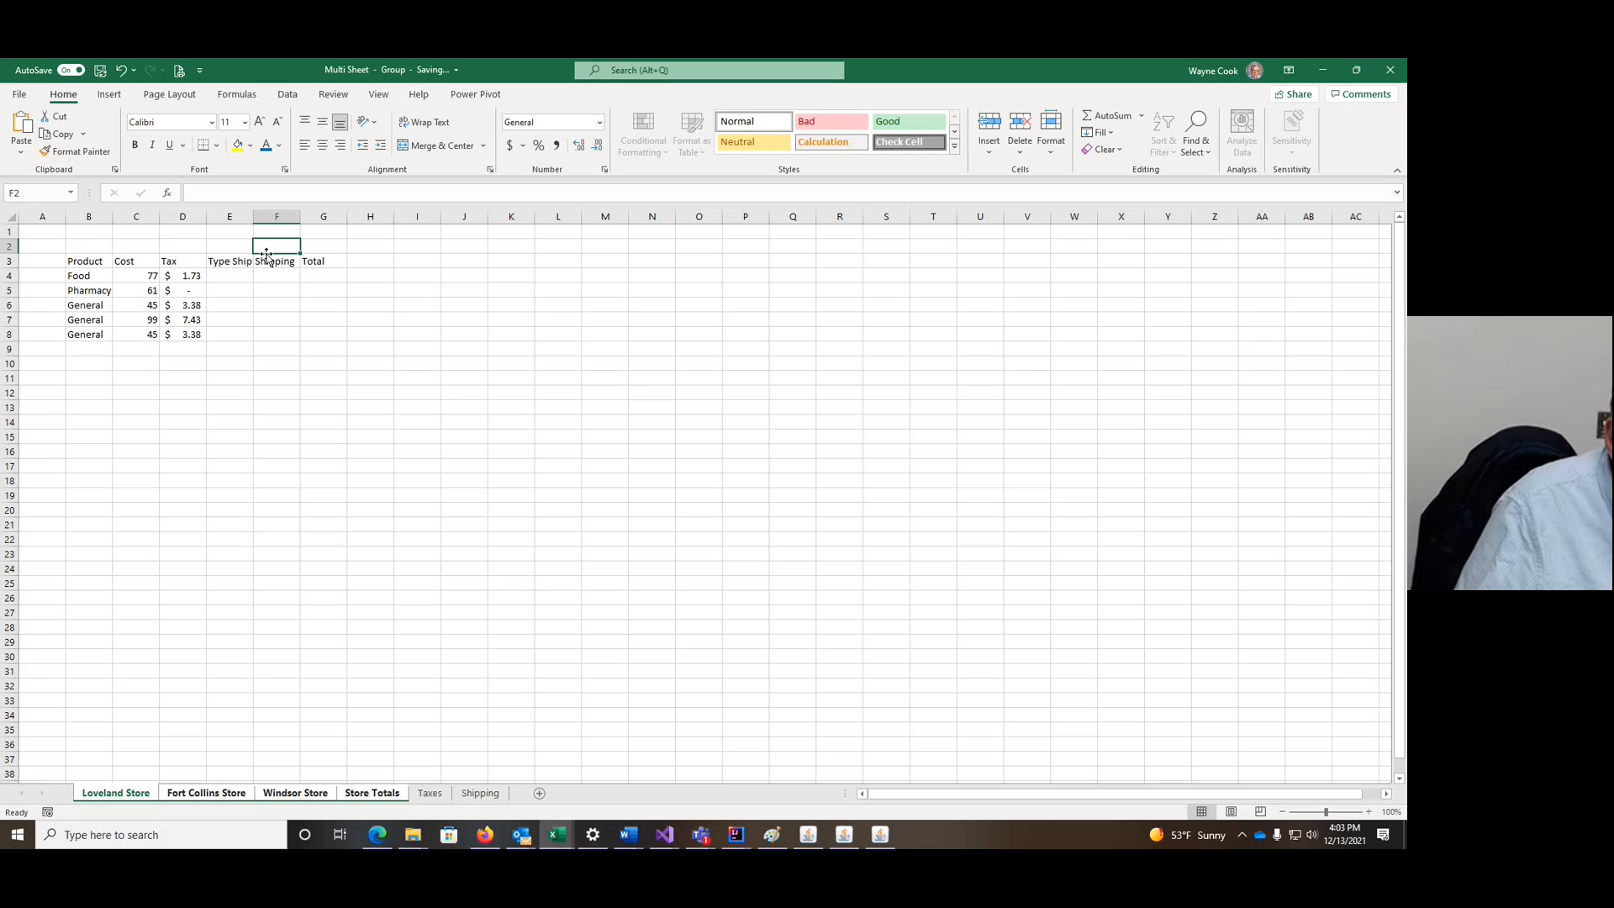
Step: Delete 'Shipping' from E3 so the heading reads just 'Type'
left_click(229, 263)
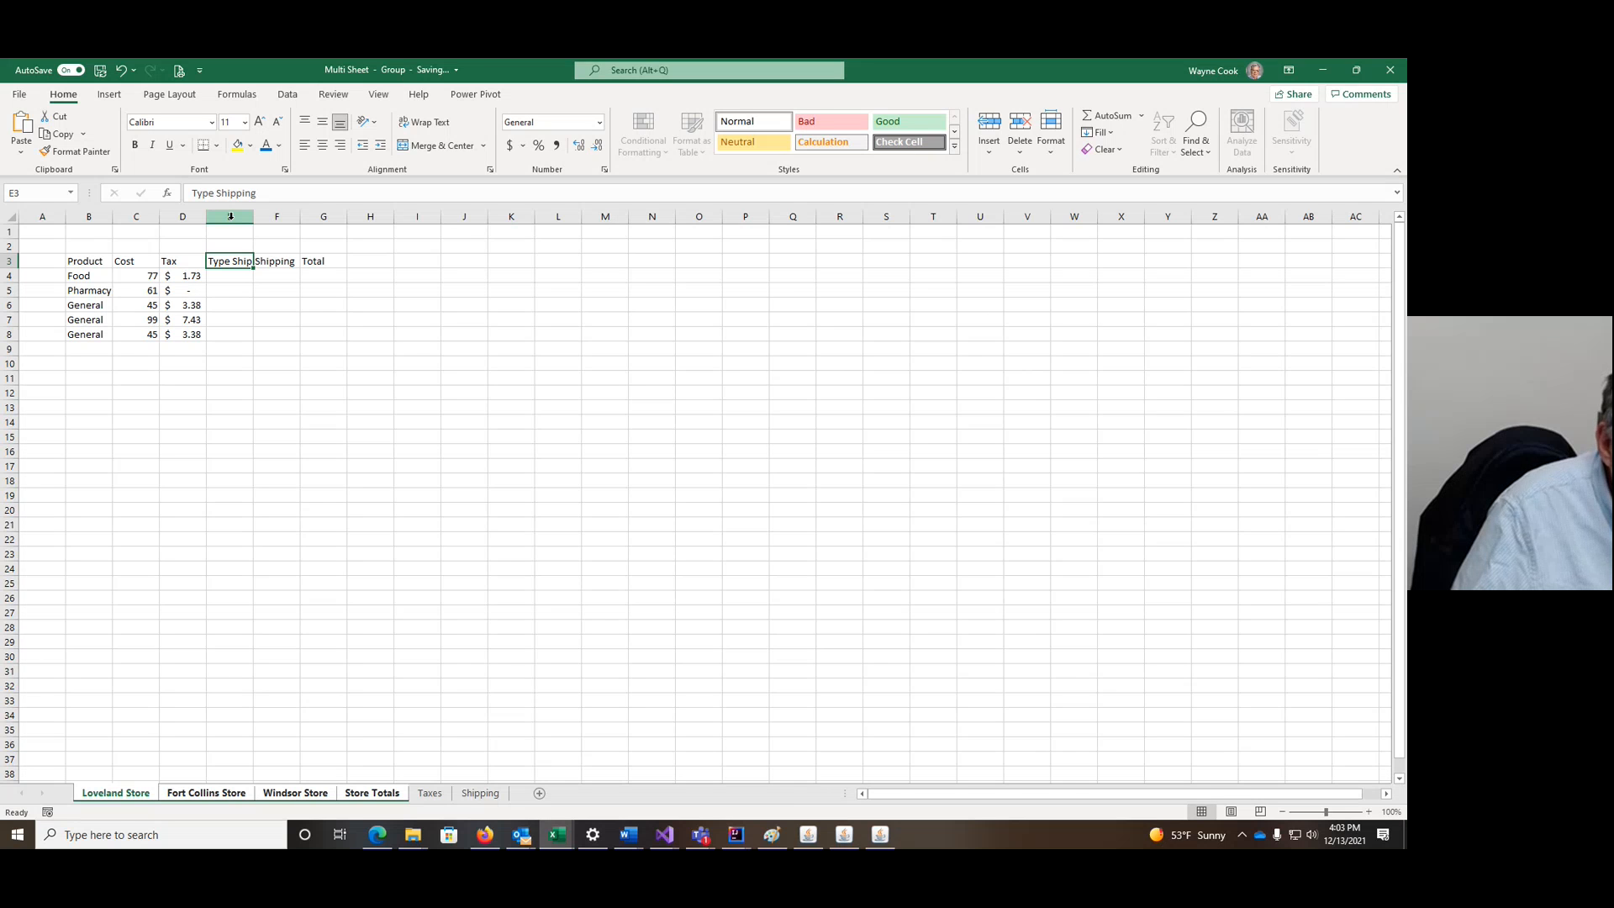
double_click(247, 260)
double_click(244, 261)
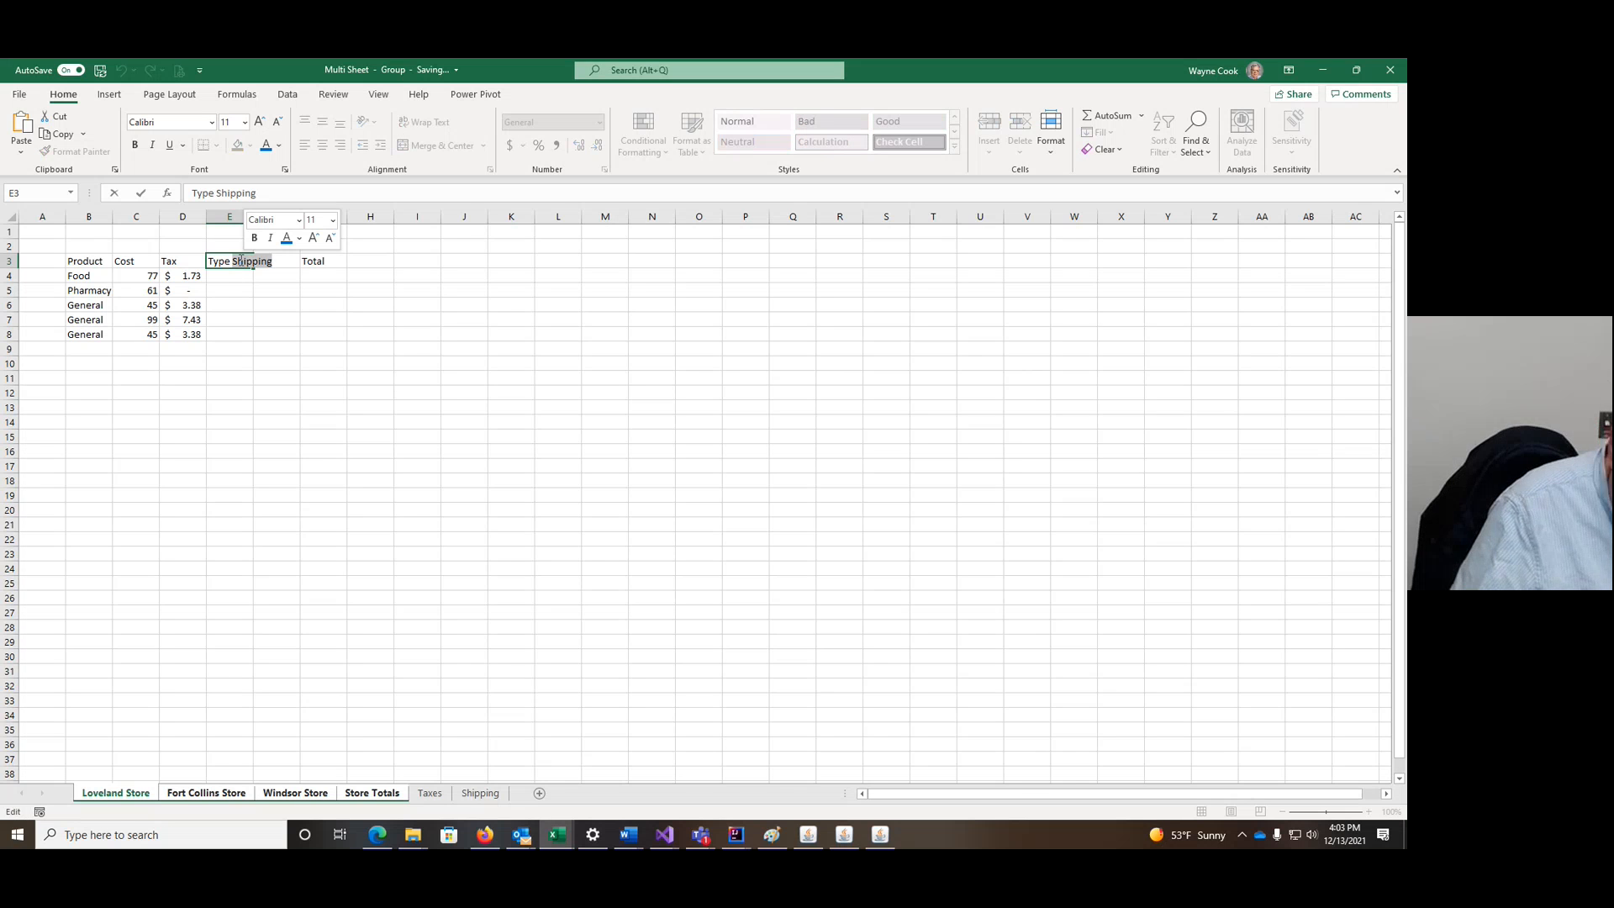
key("BackSpace")
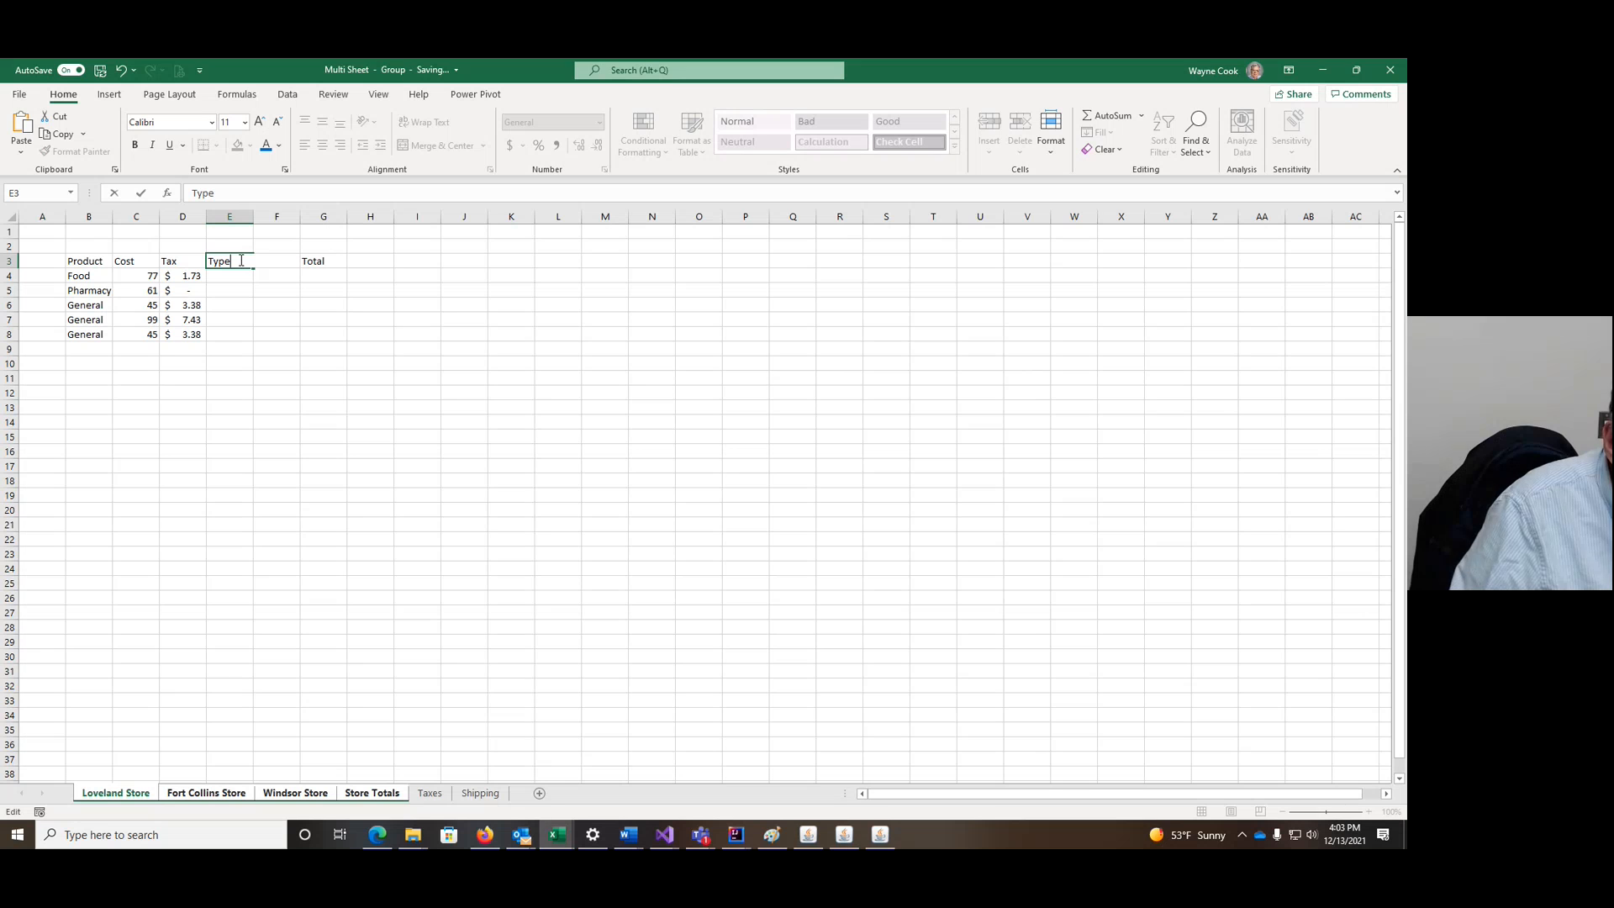
left_click(232, 244)
Step: Merge and centre E2:F2 with the heading 'Shipping'
left_click_drag(232, 244, 277, 244)
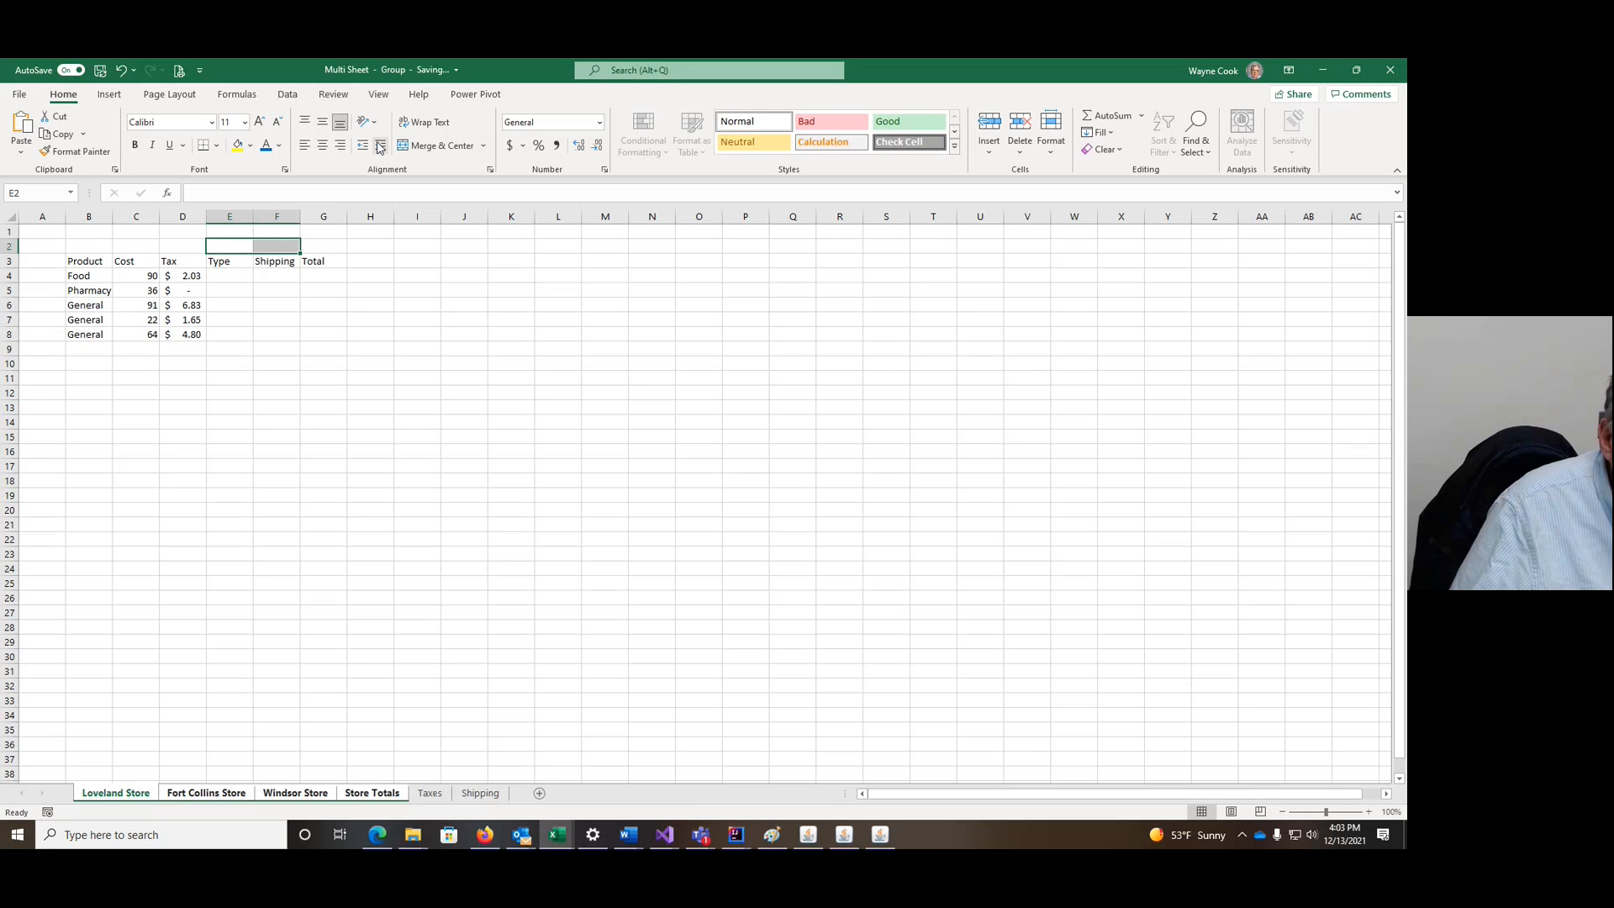
left_click(427, 146)
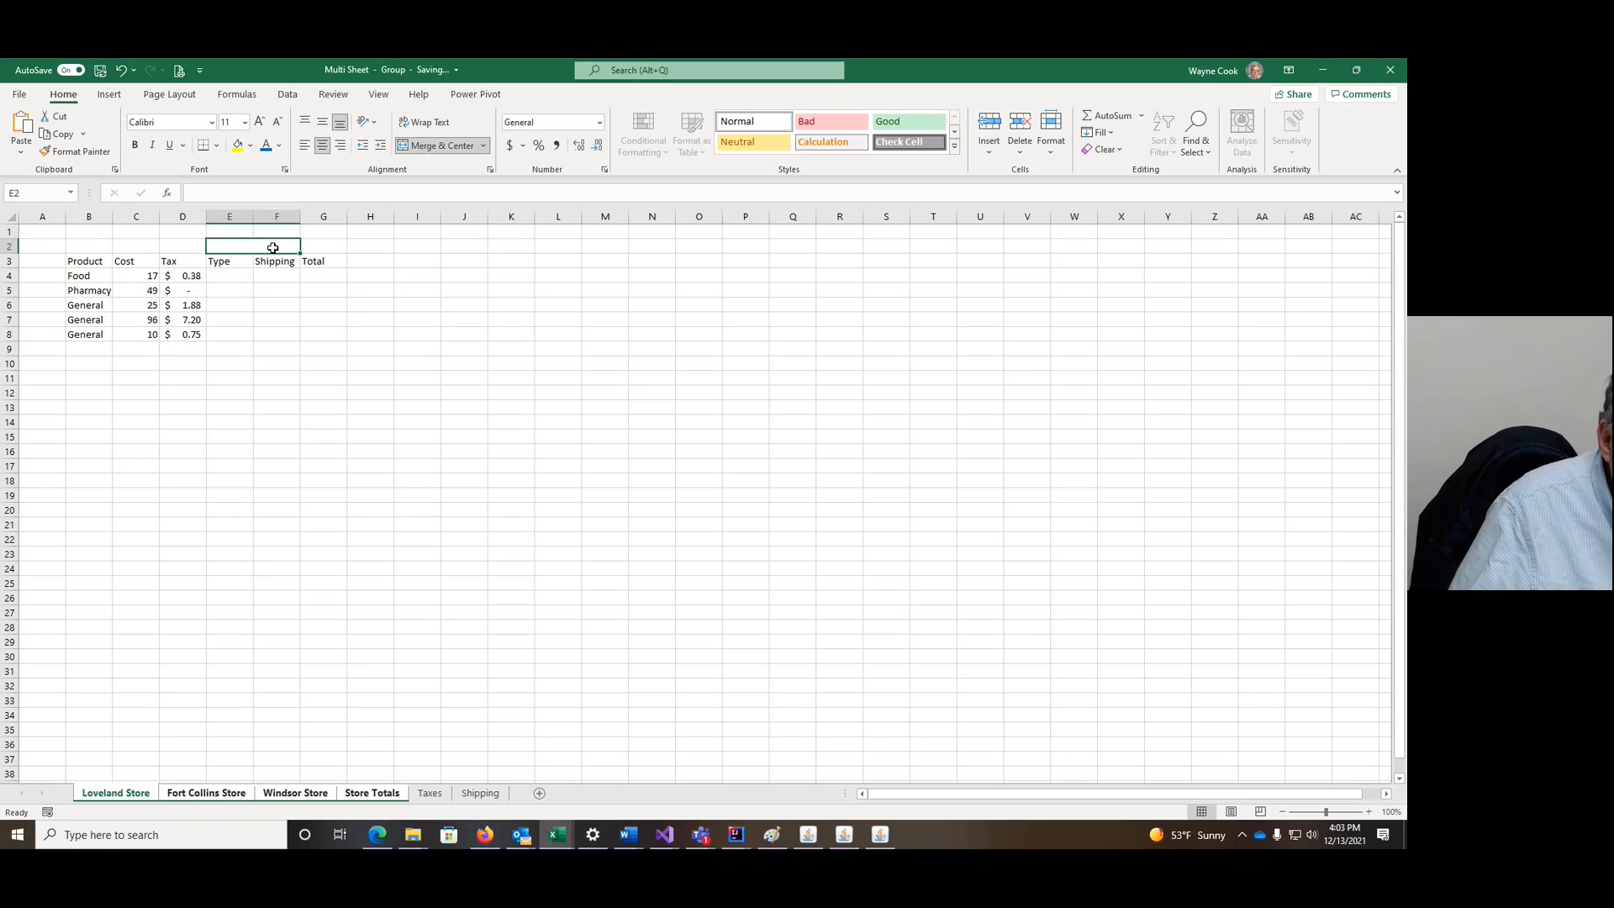
type("Sh")
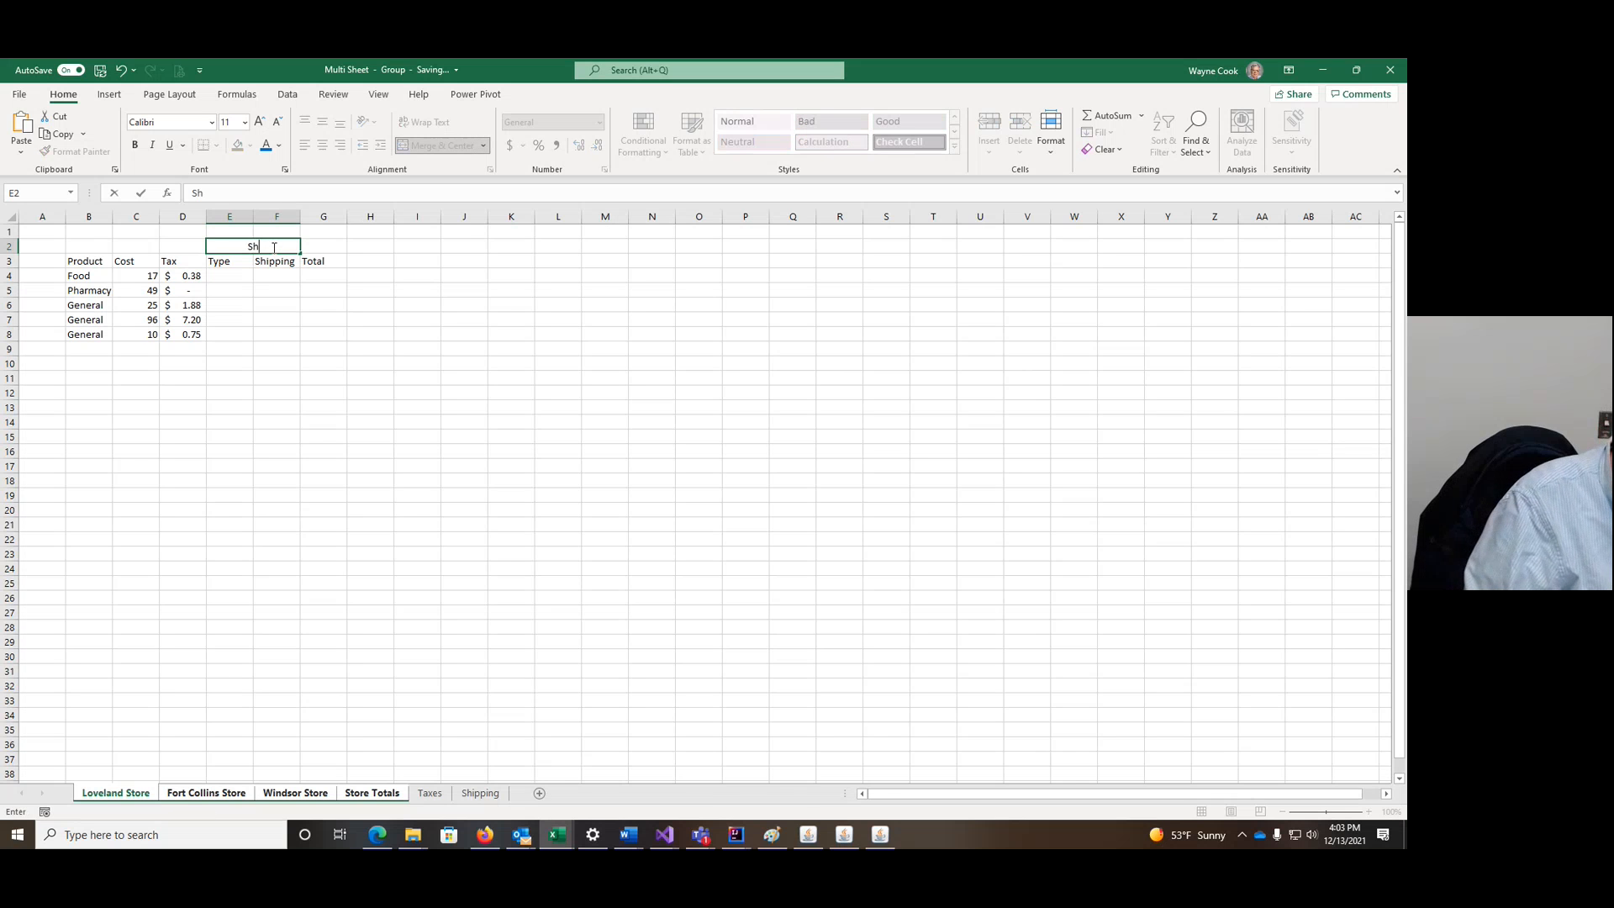
type("ipping")
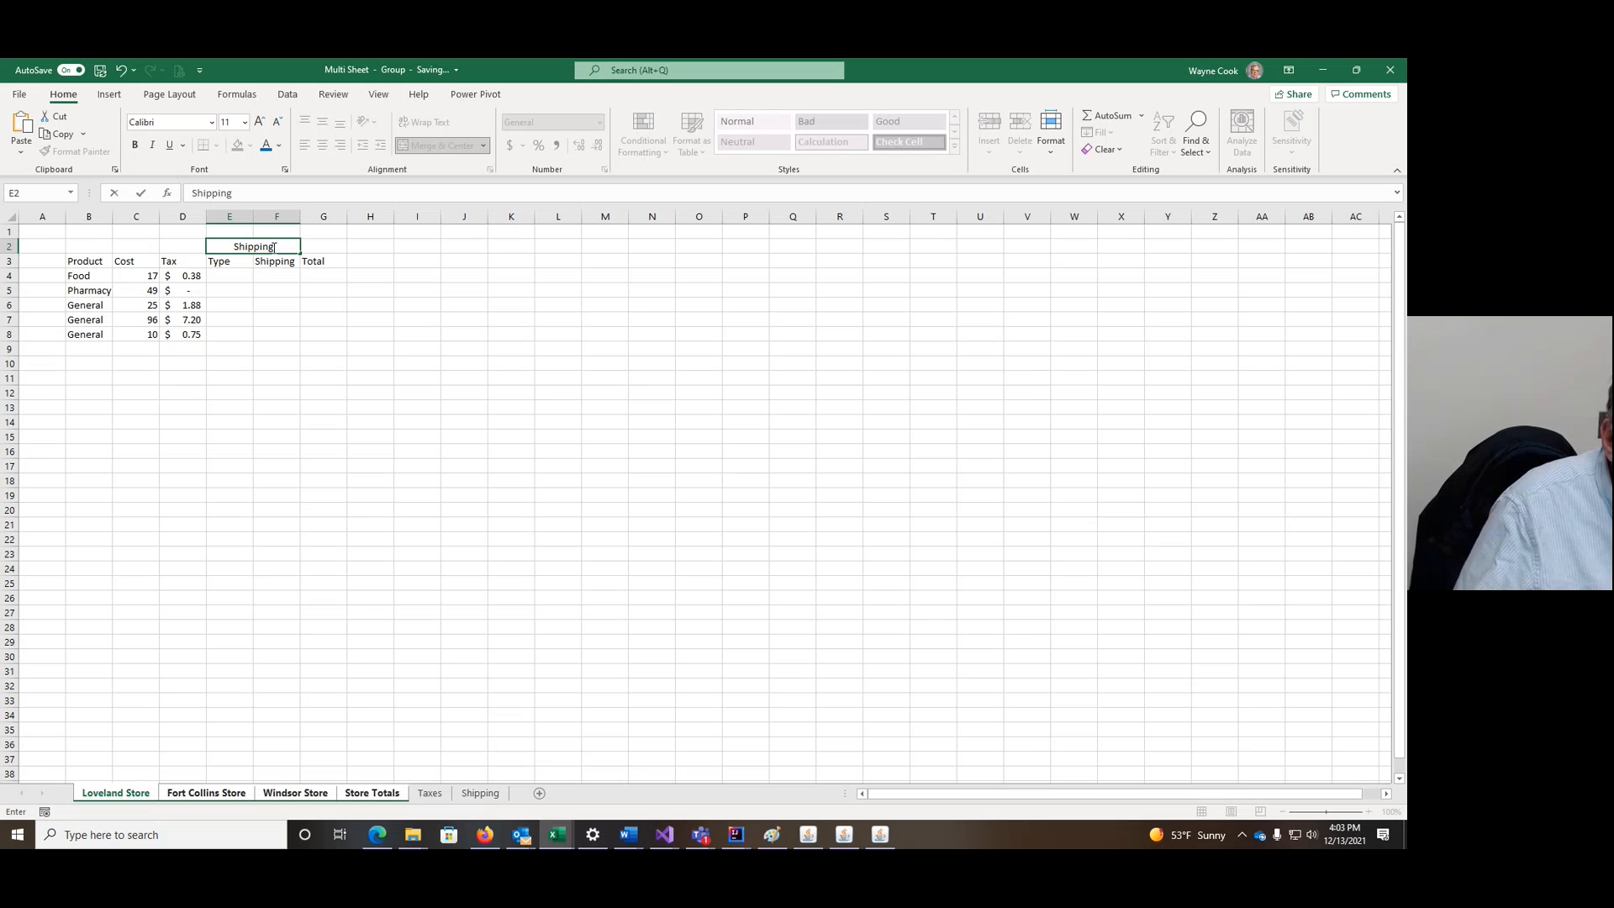
left_click(287, 262)
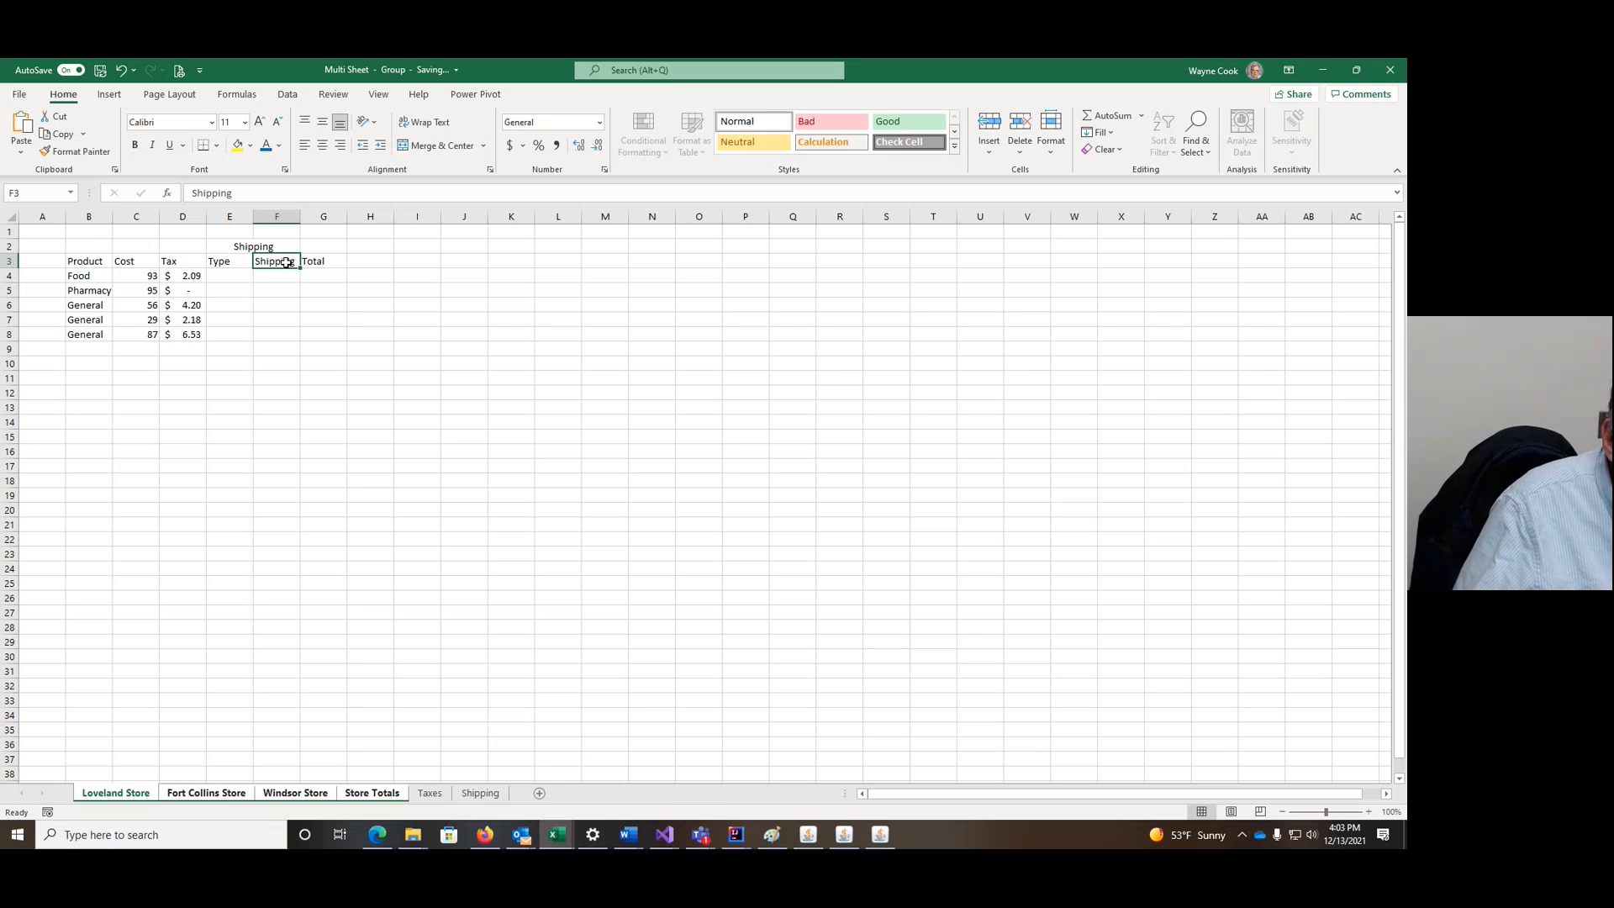
Step: Rename the F3 heading to 'Cost'
type("Cost")
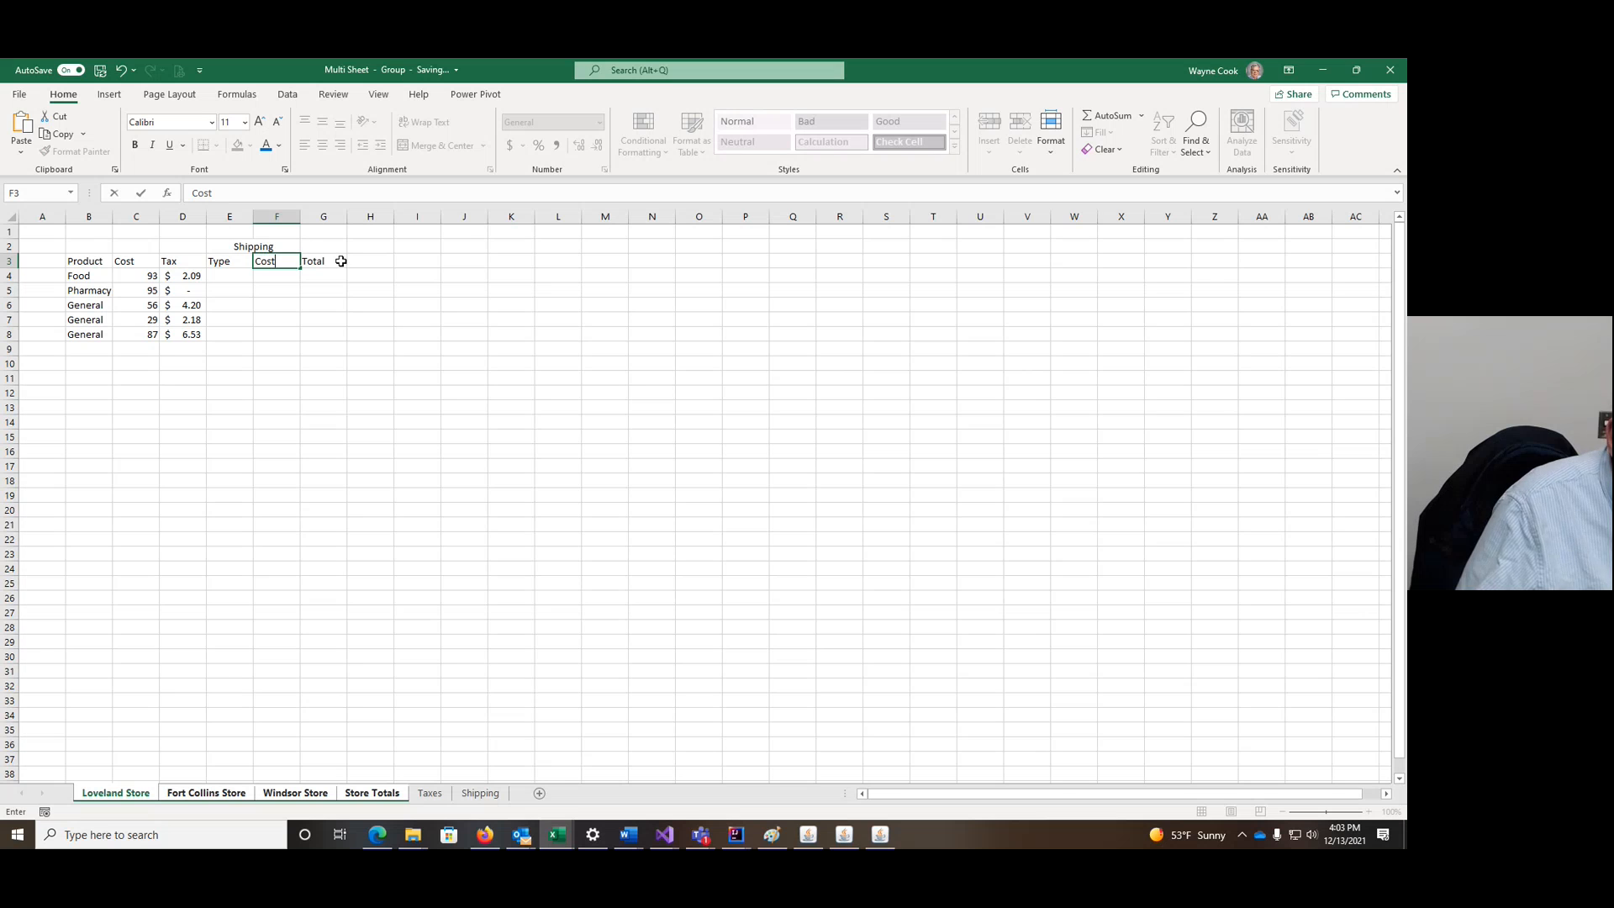
left_click(317, 278)
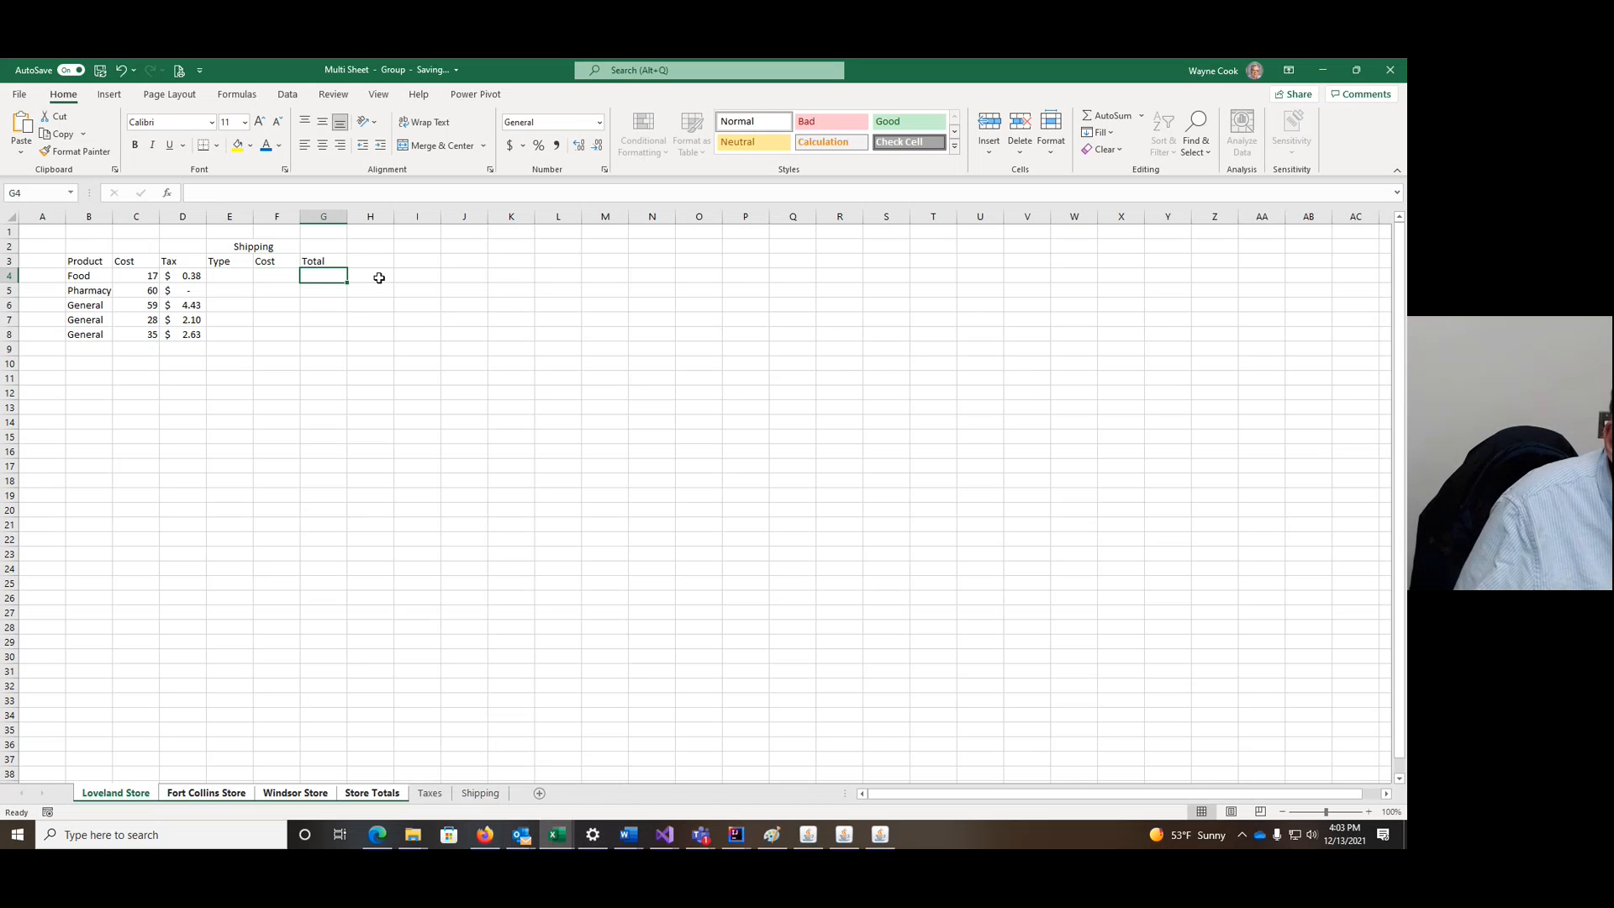
left_click(227, 274)
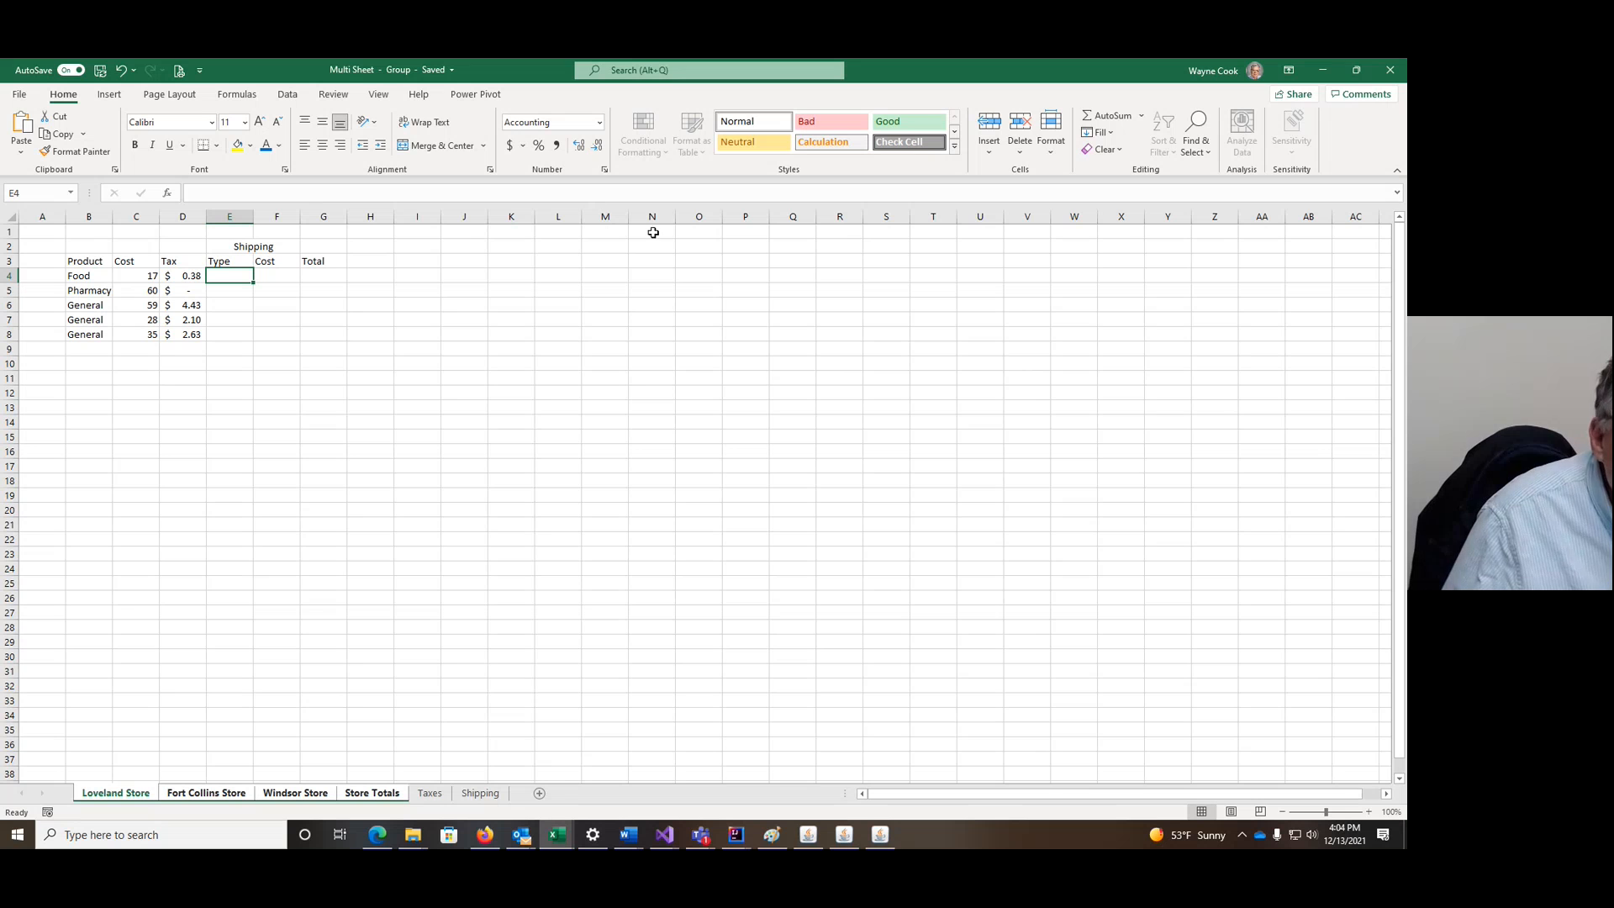
Step: Ungroup the sheets via Taxes so only Loveland Store is active, with E4 selected
left_click(288, 95)
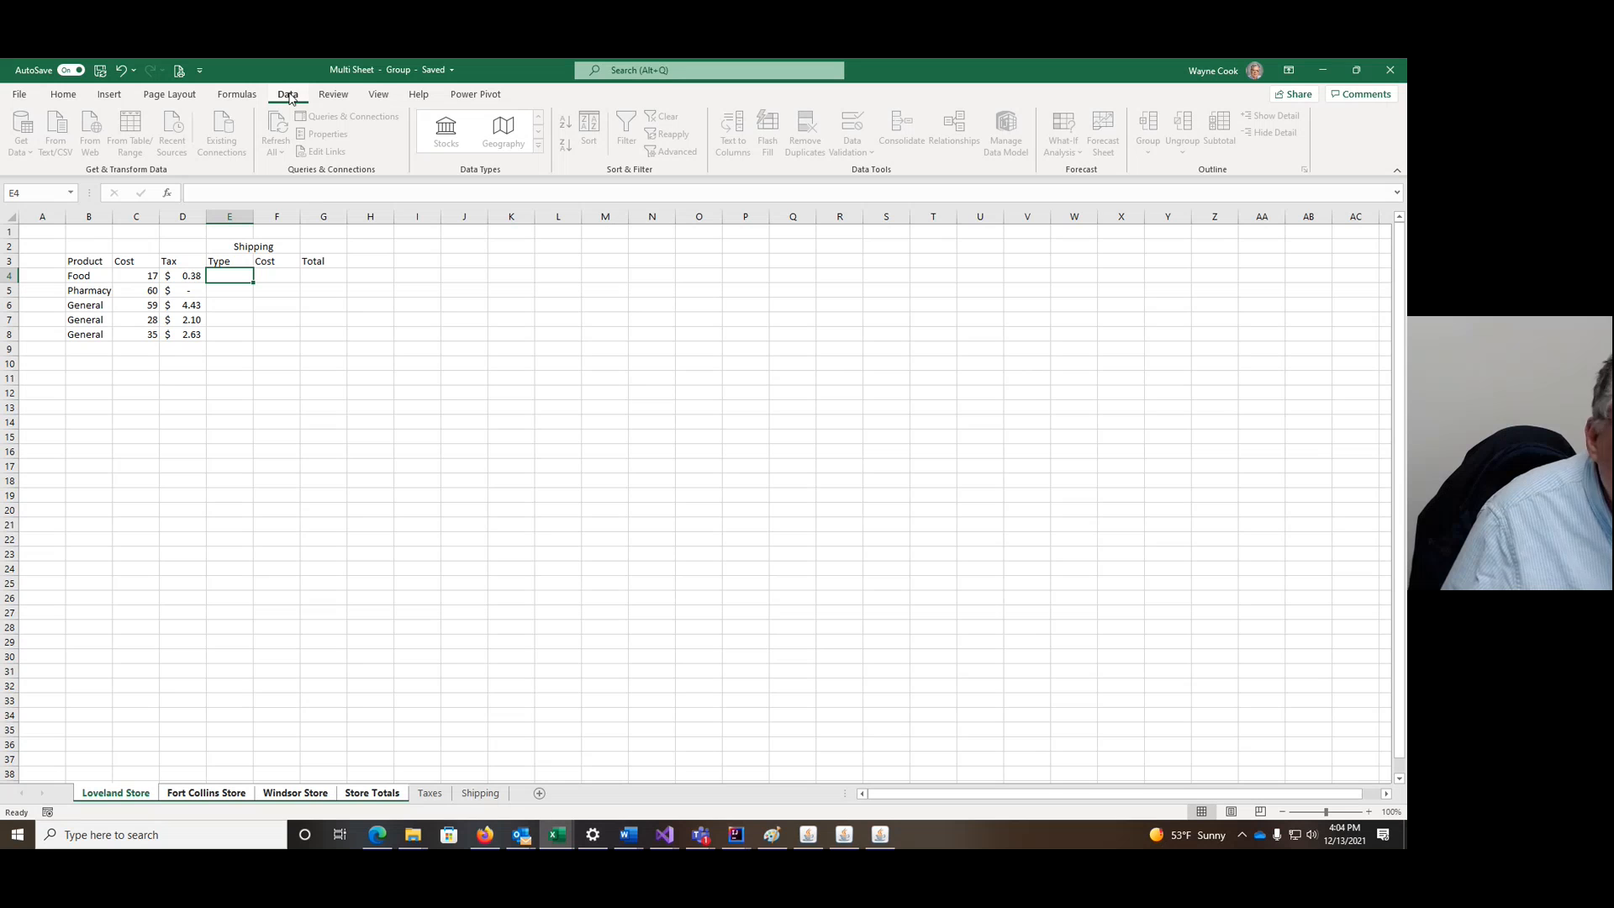
left_click(242, 320)
left_click(242, 291)
left_click(244, 275)
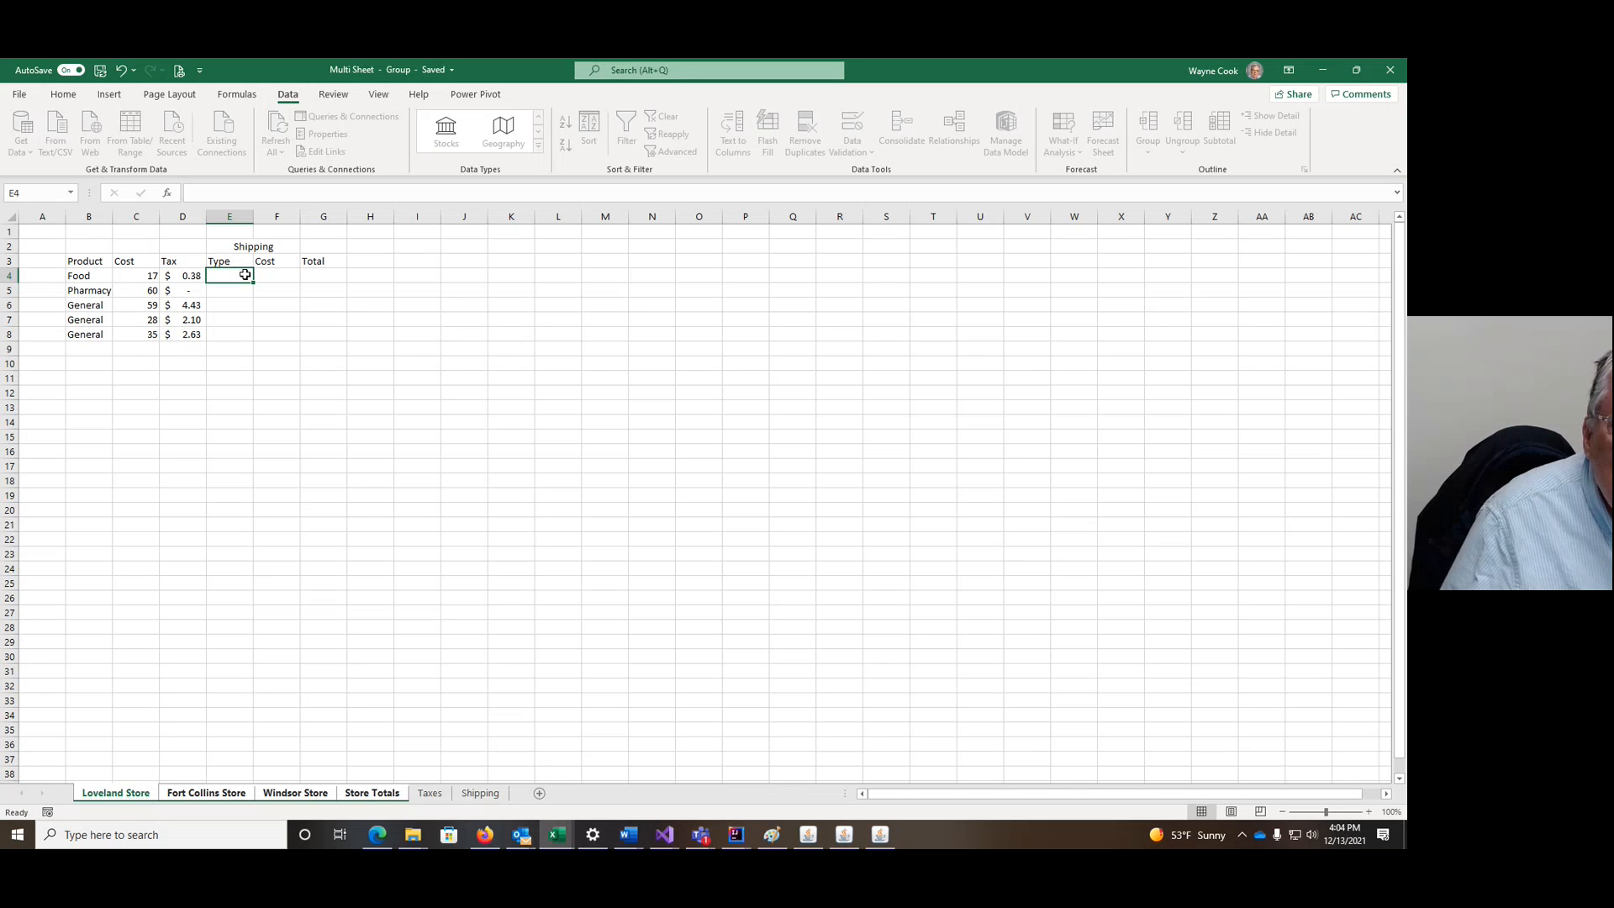
left_click(431, 794)
left_click(115, 792)
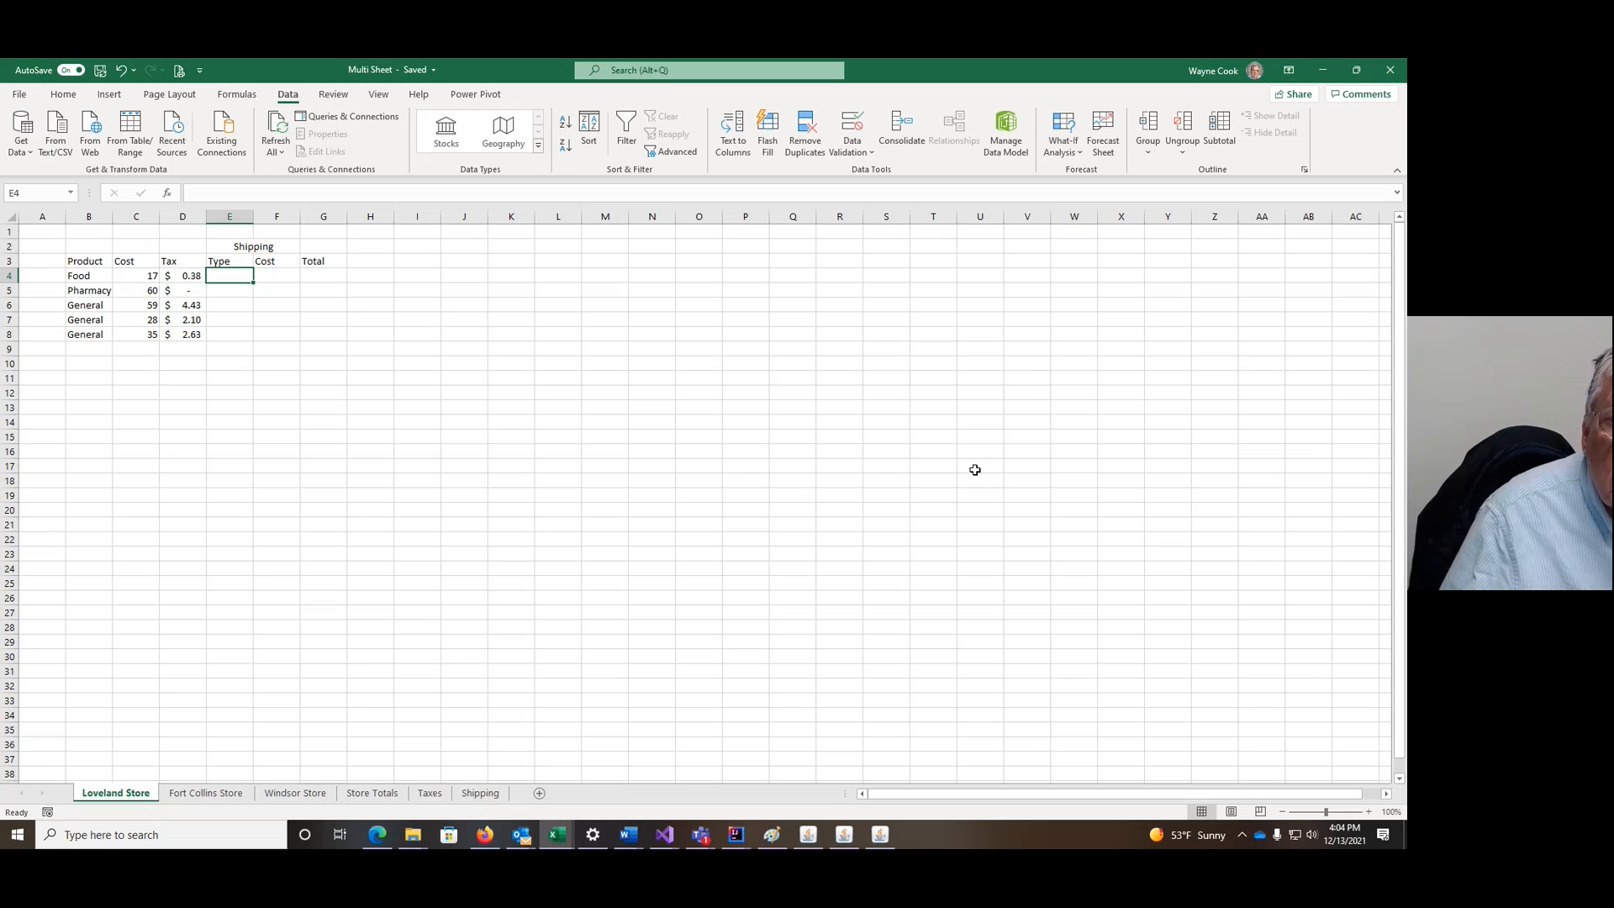
left_click(871, 155)
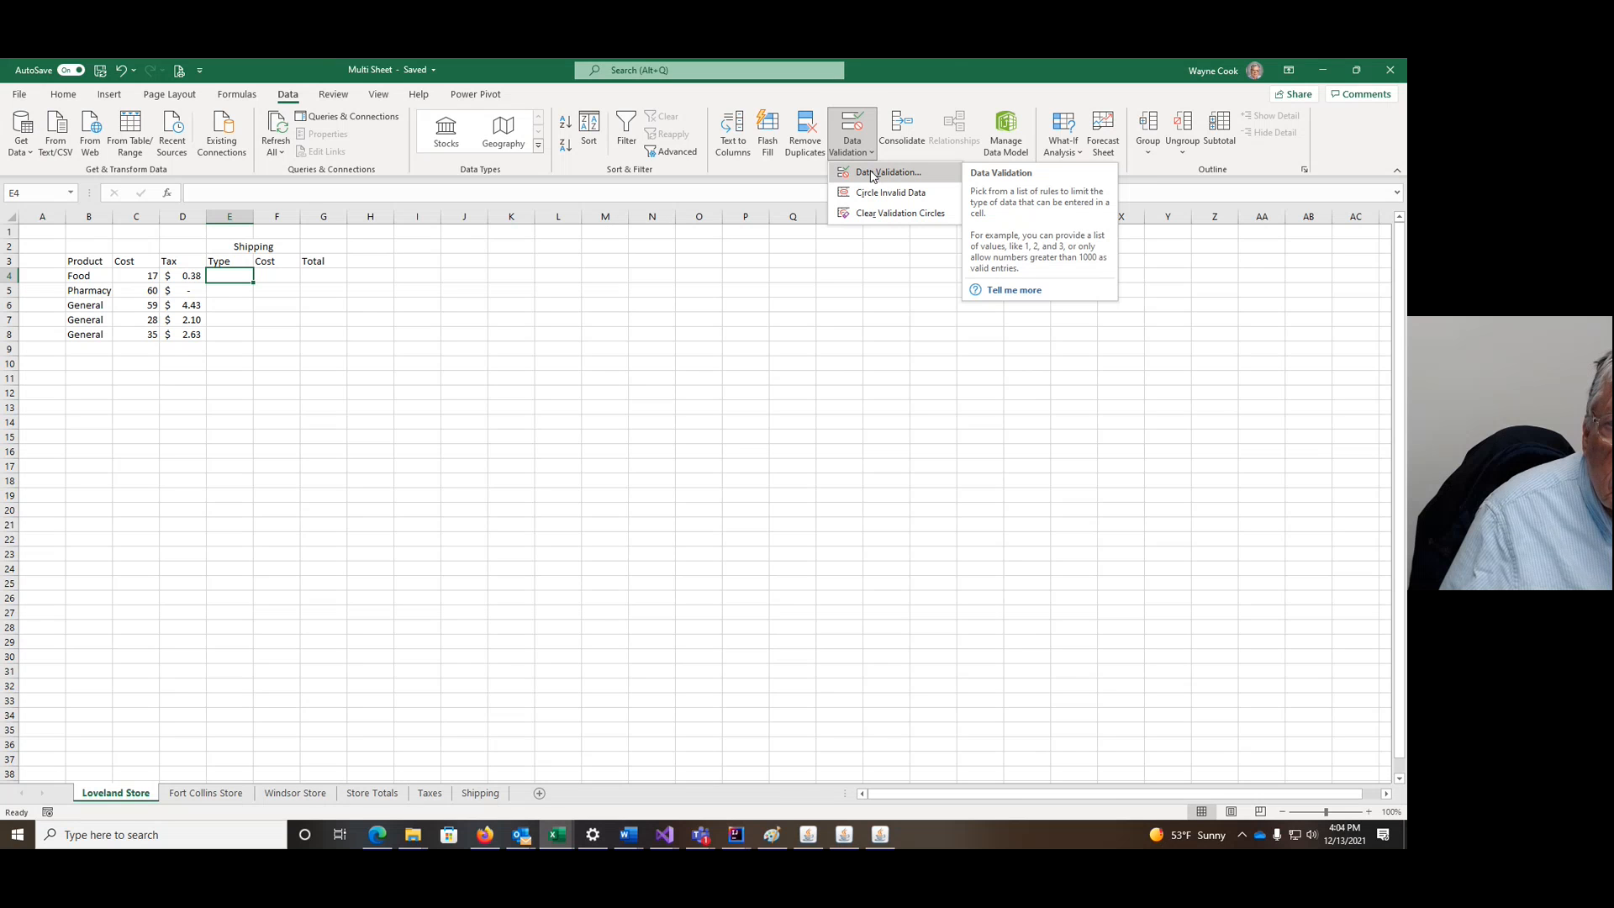
Step: Give E4 a List data validation sourced from Shipping!$B$3:$B$6
left_click(872, 173)
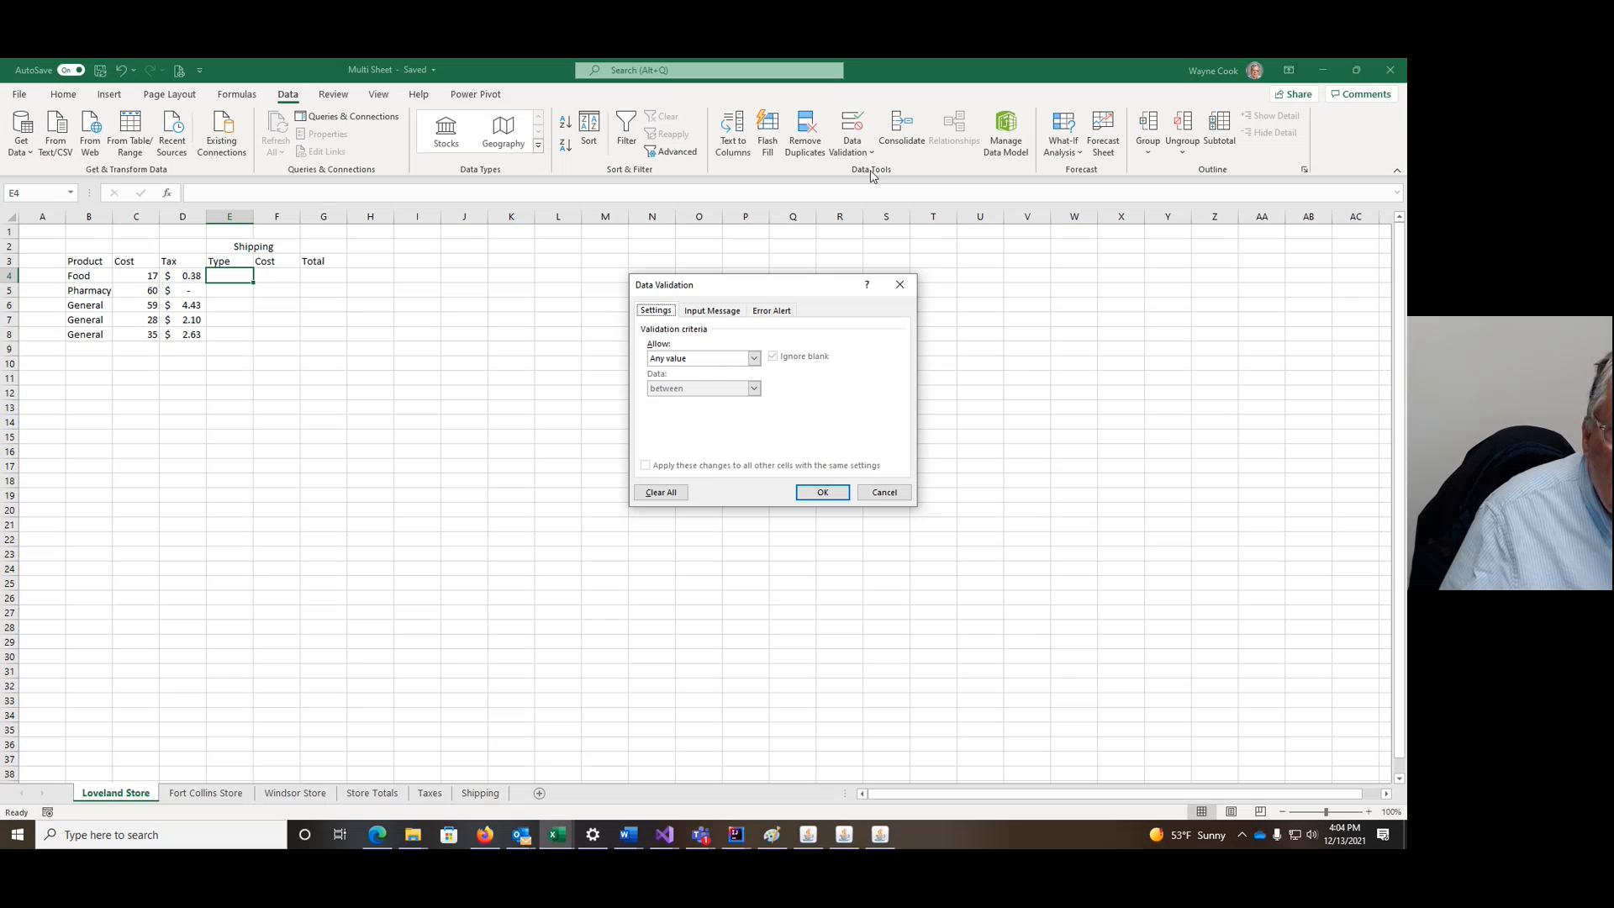
left_click(754, 359)
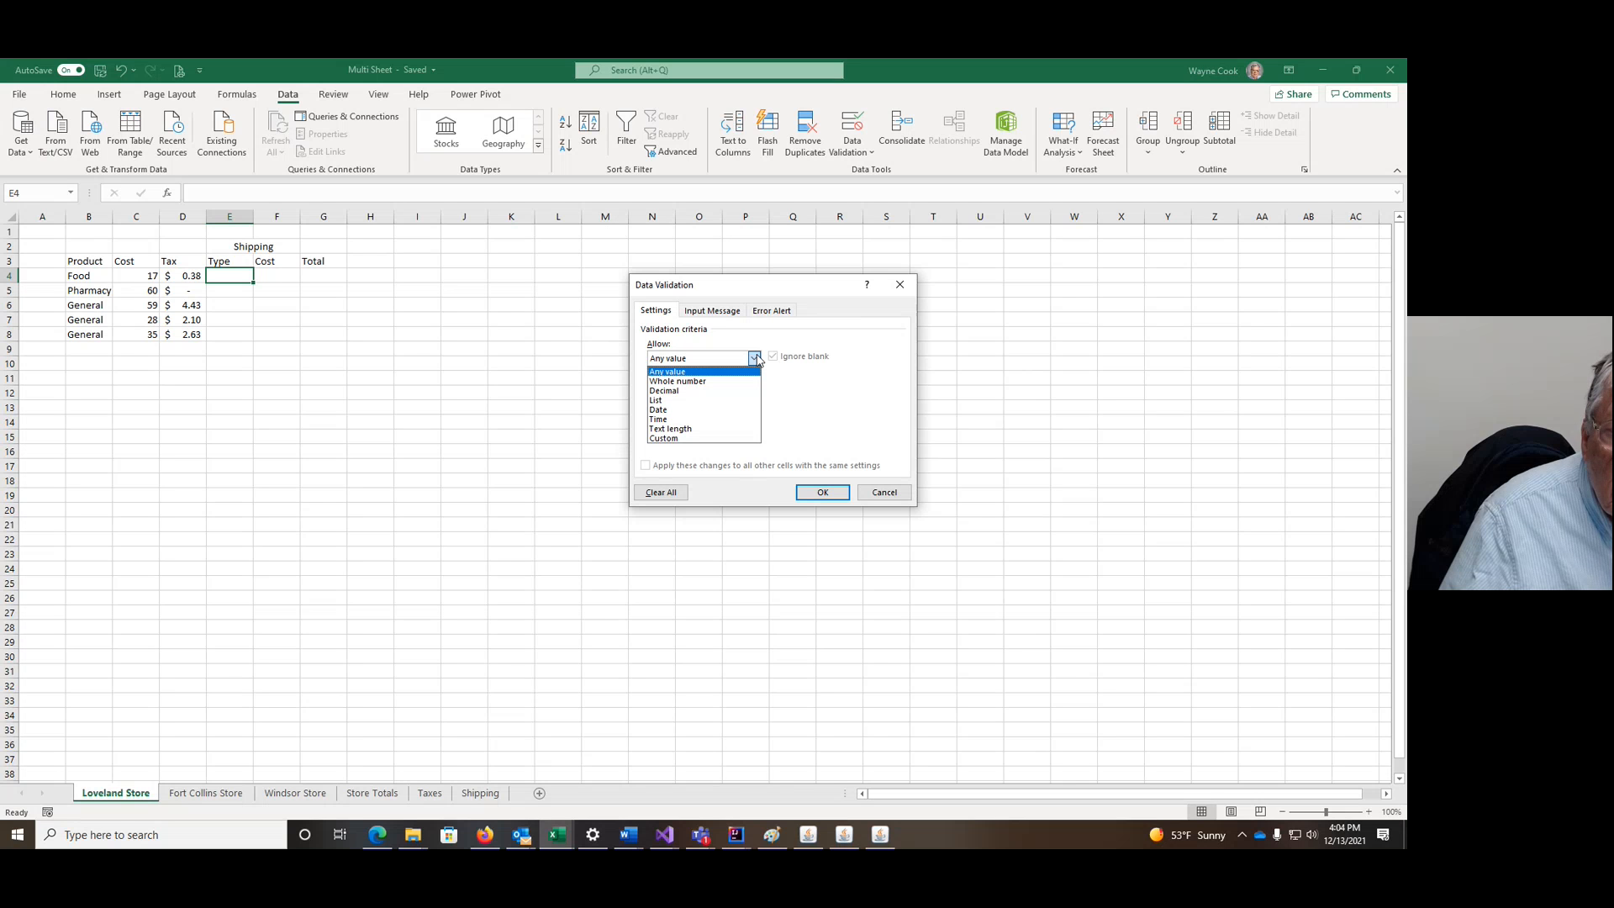
left_click(840, 333)
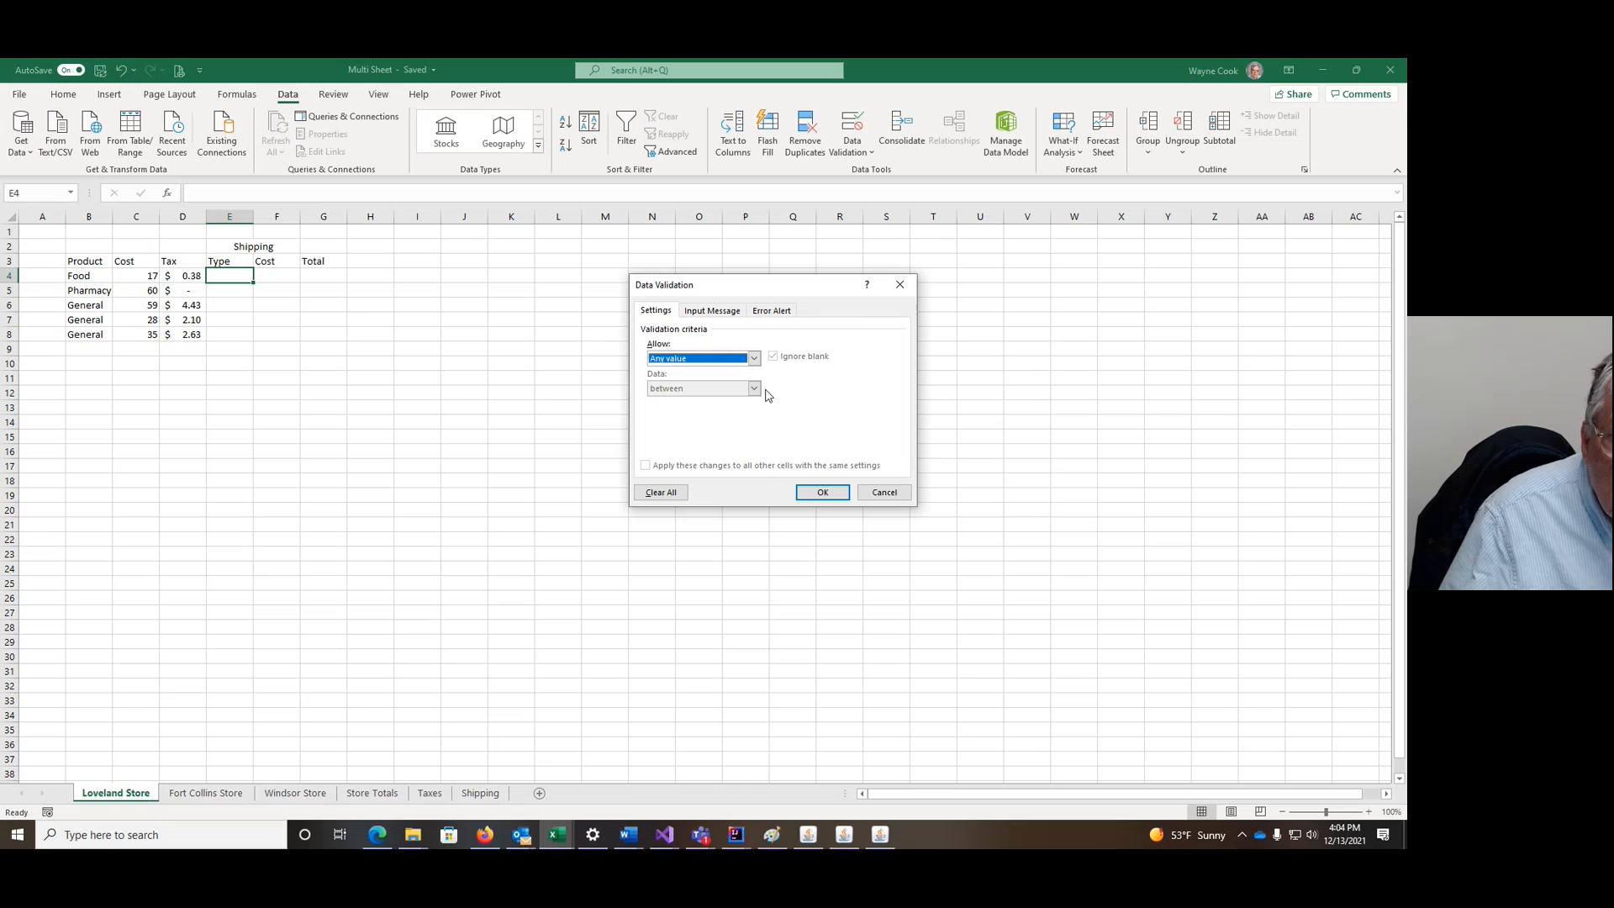
left_click(754, 360)
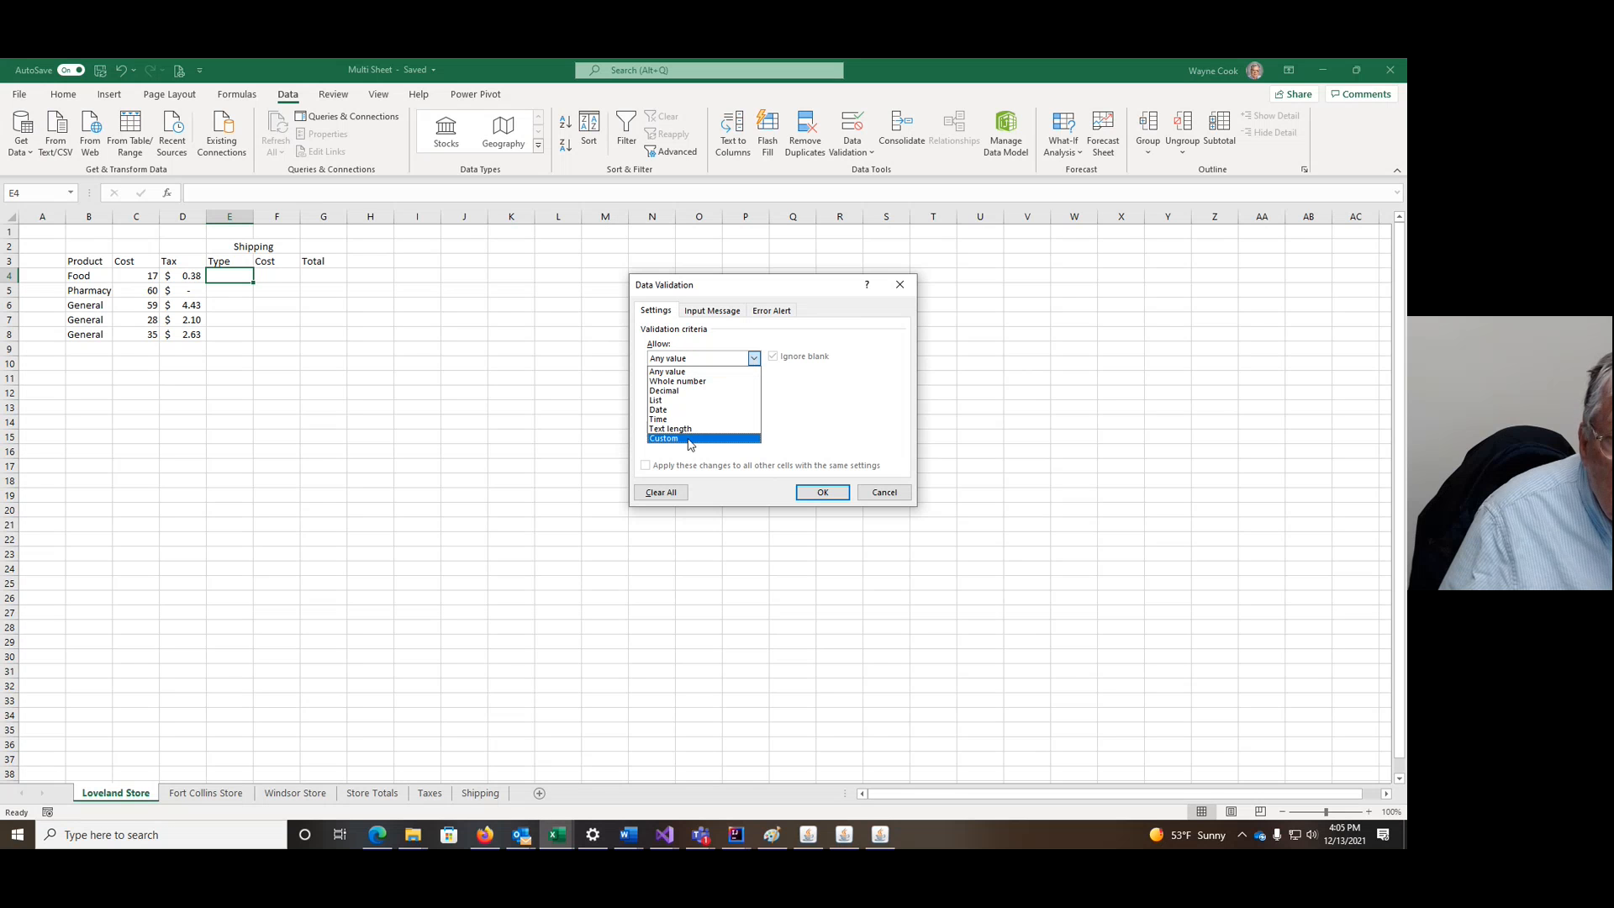
left_click(670, 401)
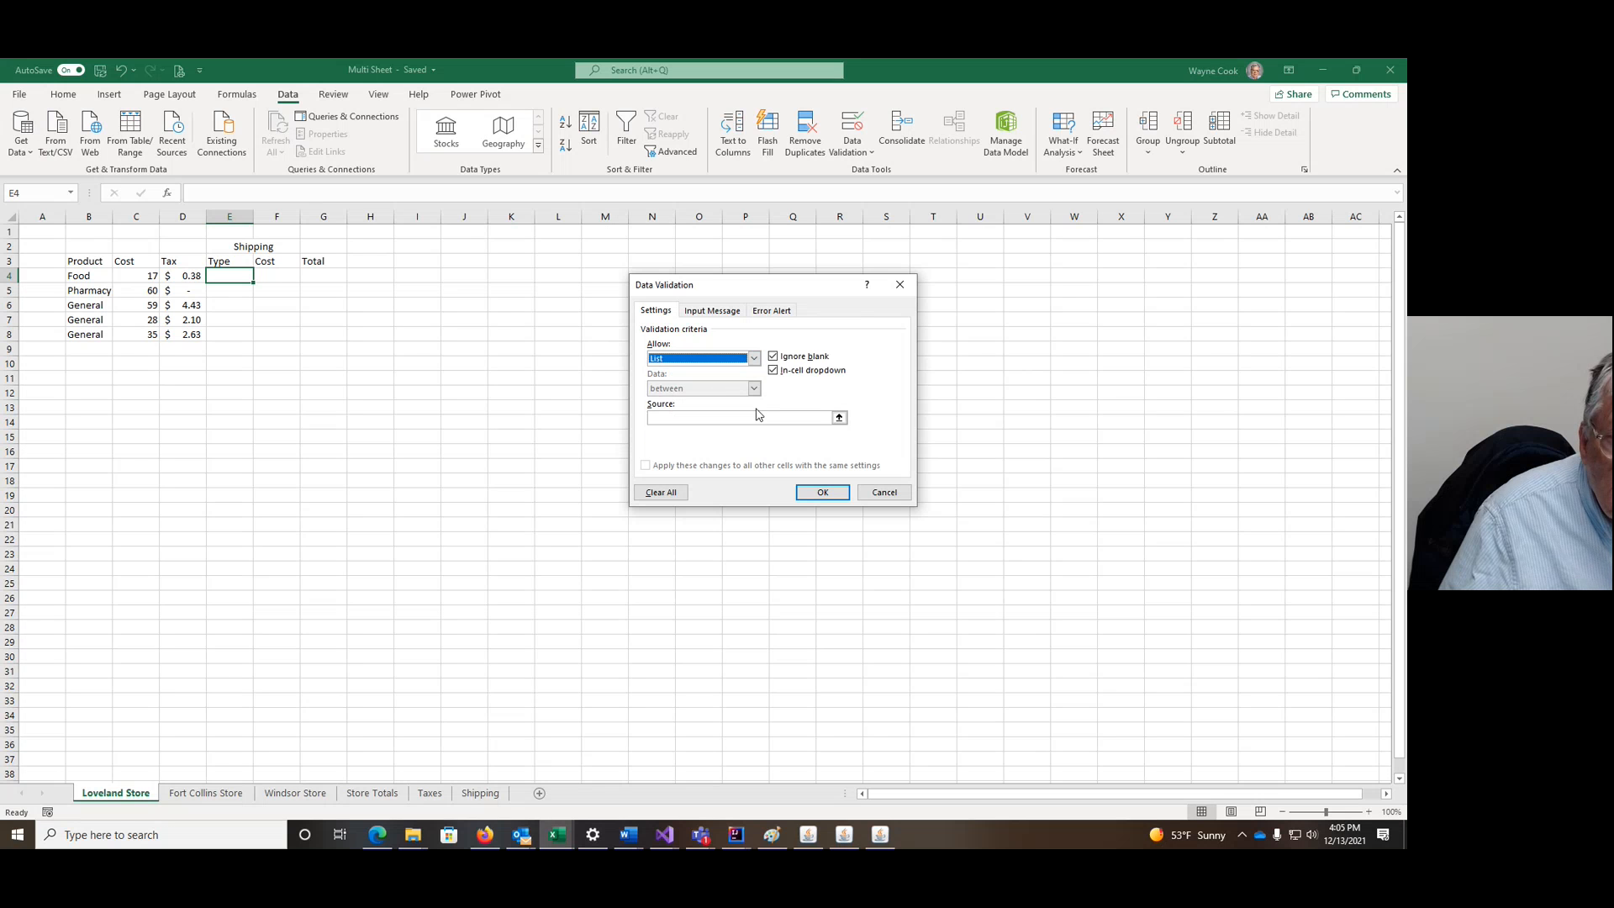
left_click(754, 417)
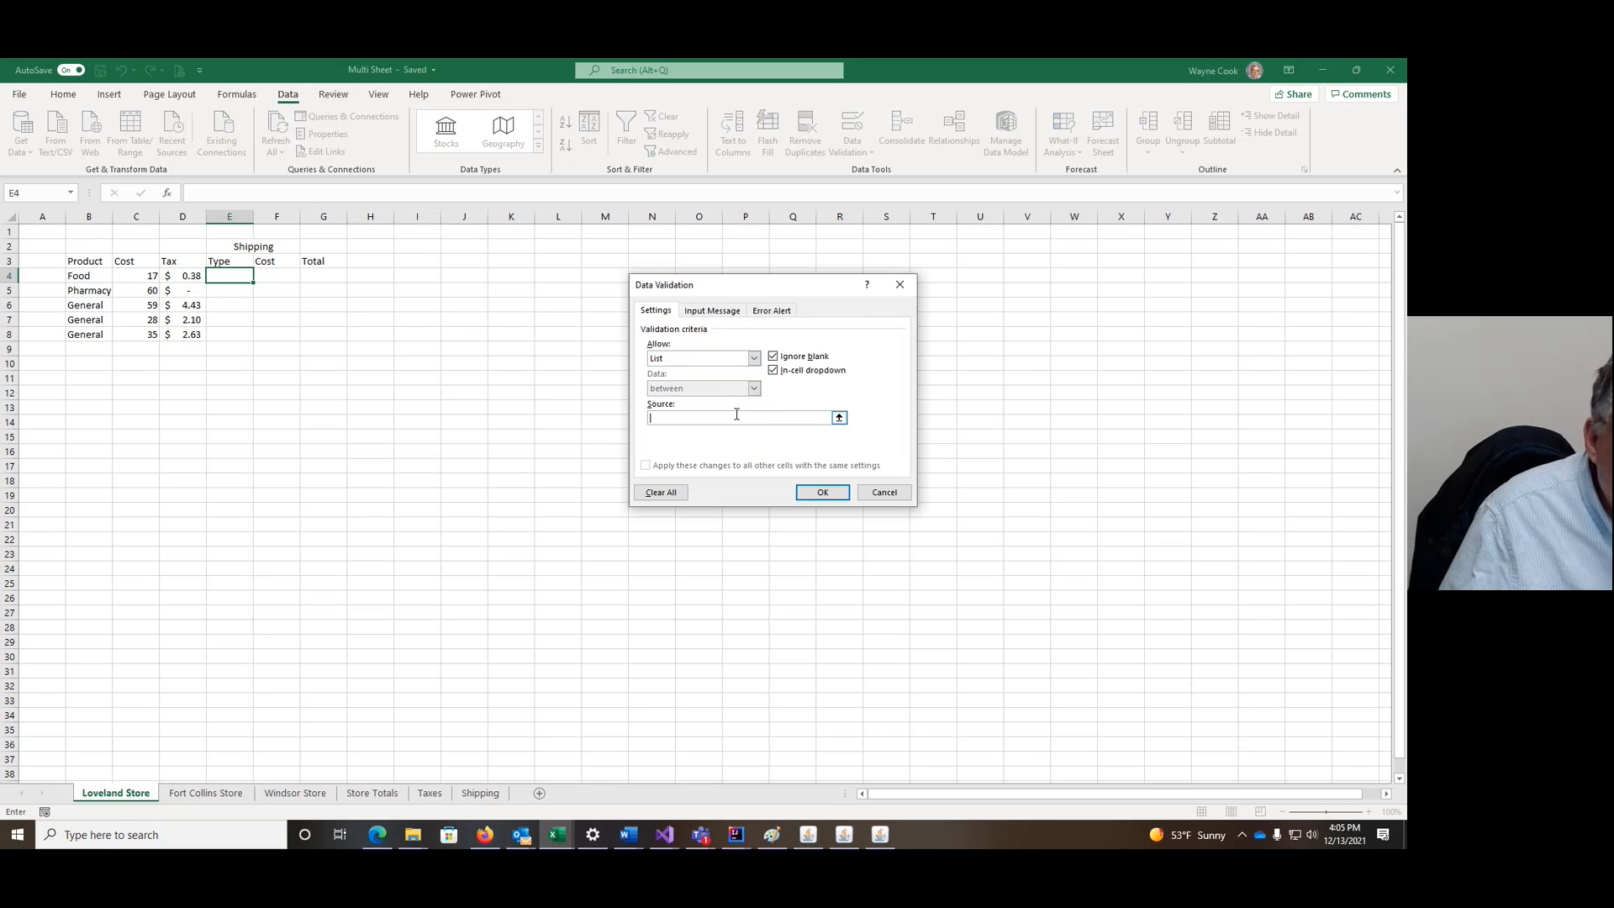
left_click(479, 795)
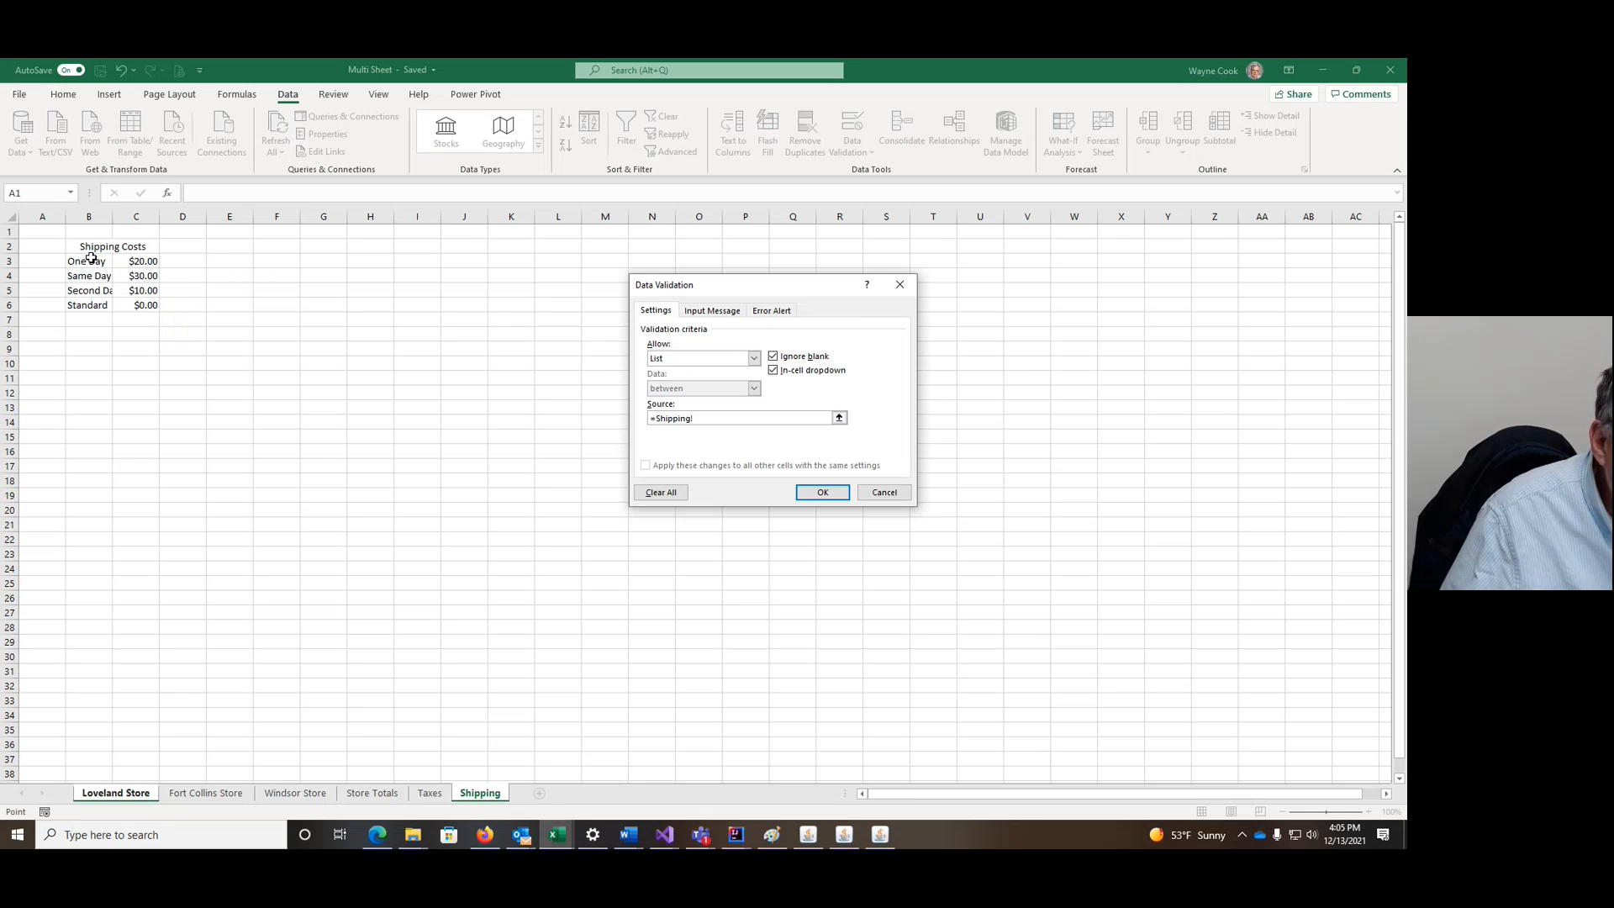
left_click_drag(91, 261, 89, 306)
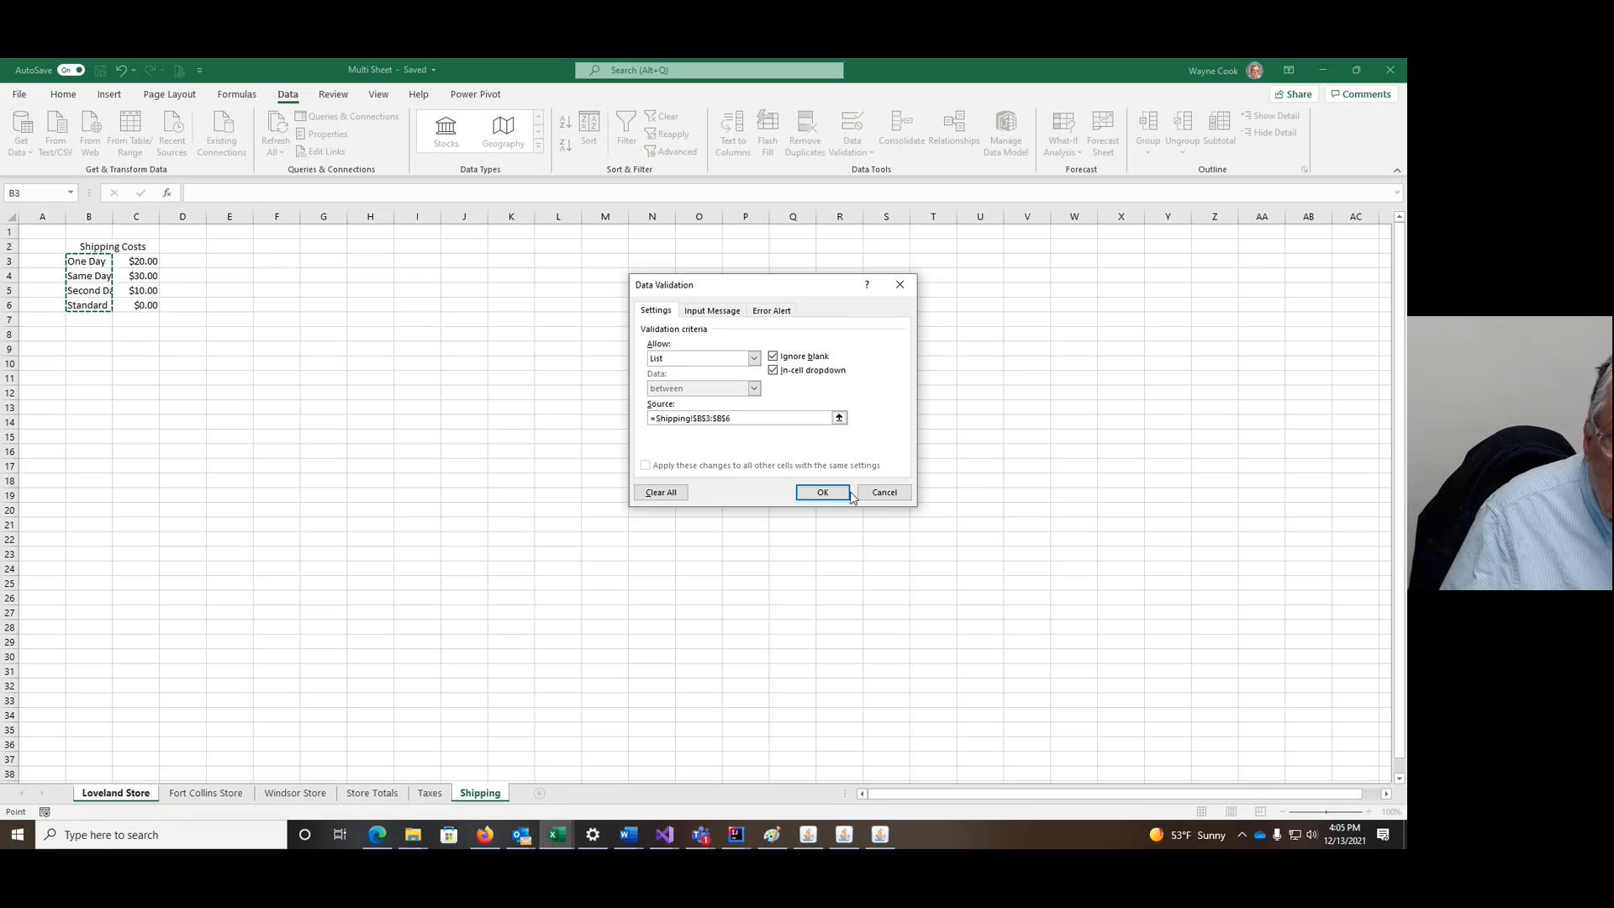
left_click(826, 492)
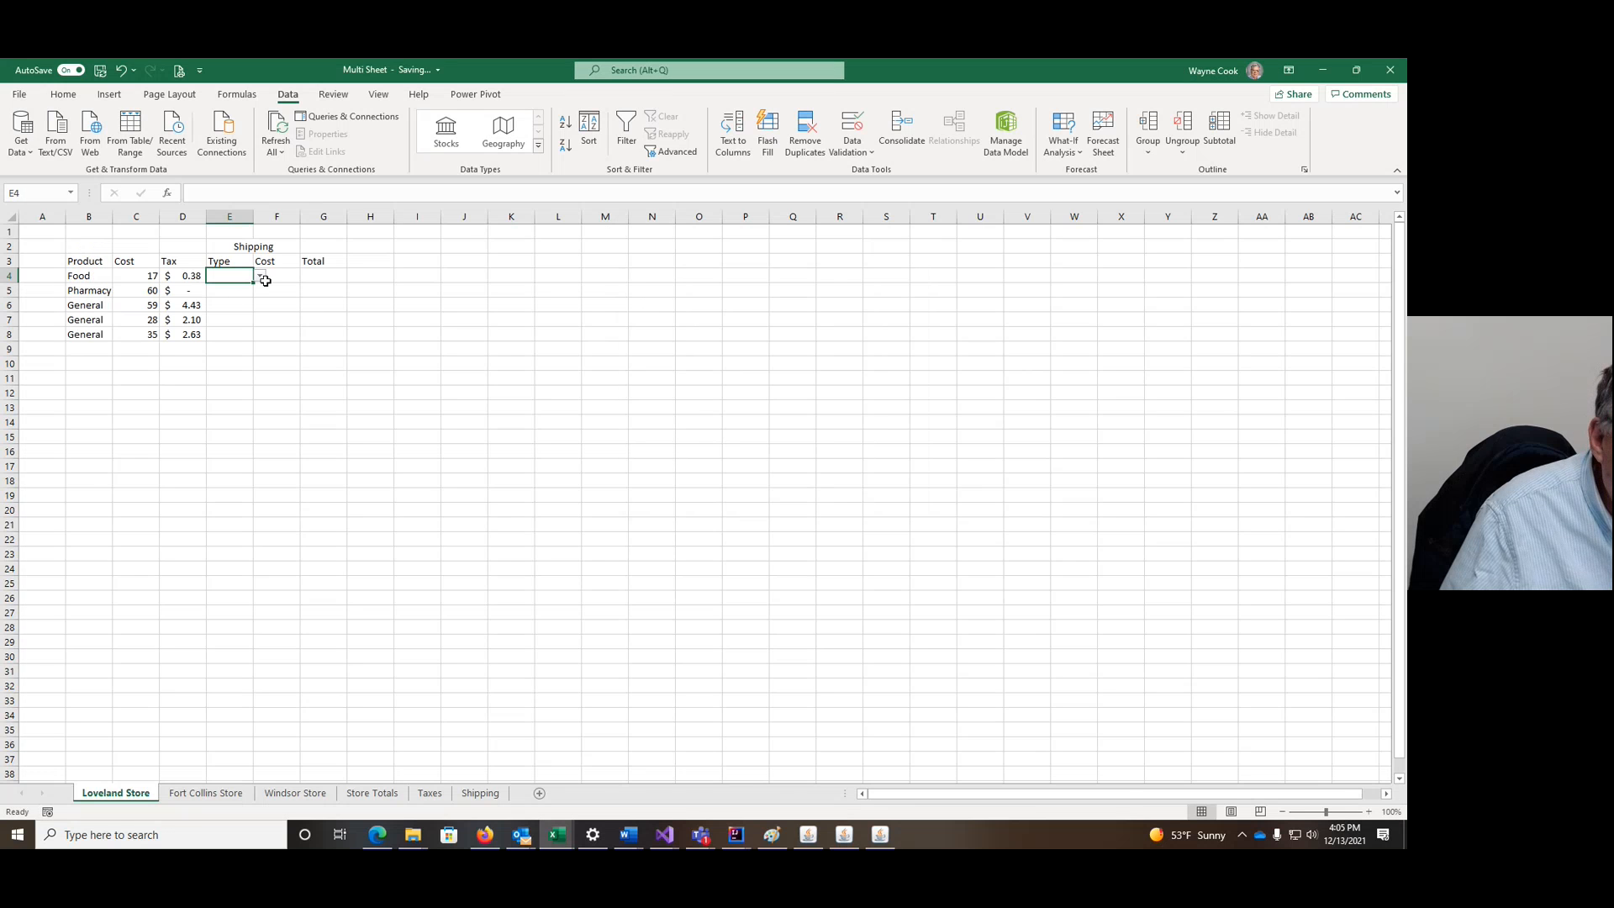
Step: Extend the dropdown to E4:E8, set E4 to Same Day and autofit column E
left_click(261, 278)
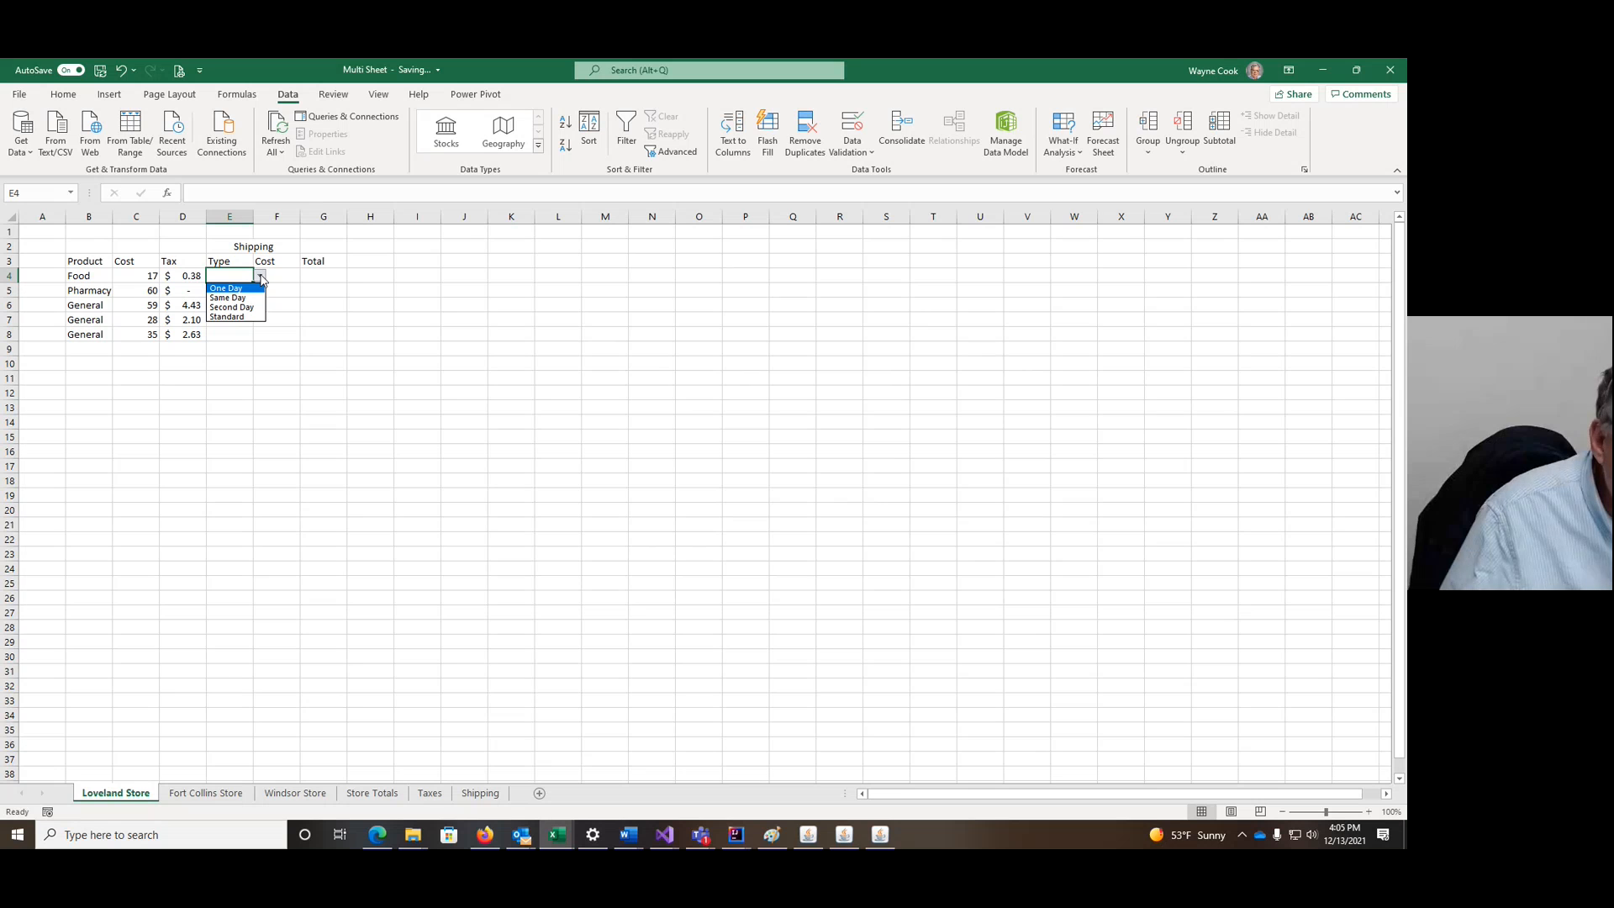
left_click(384, 291)
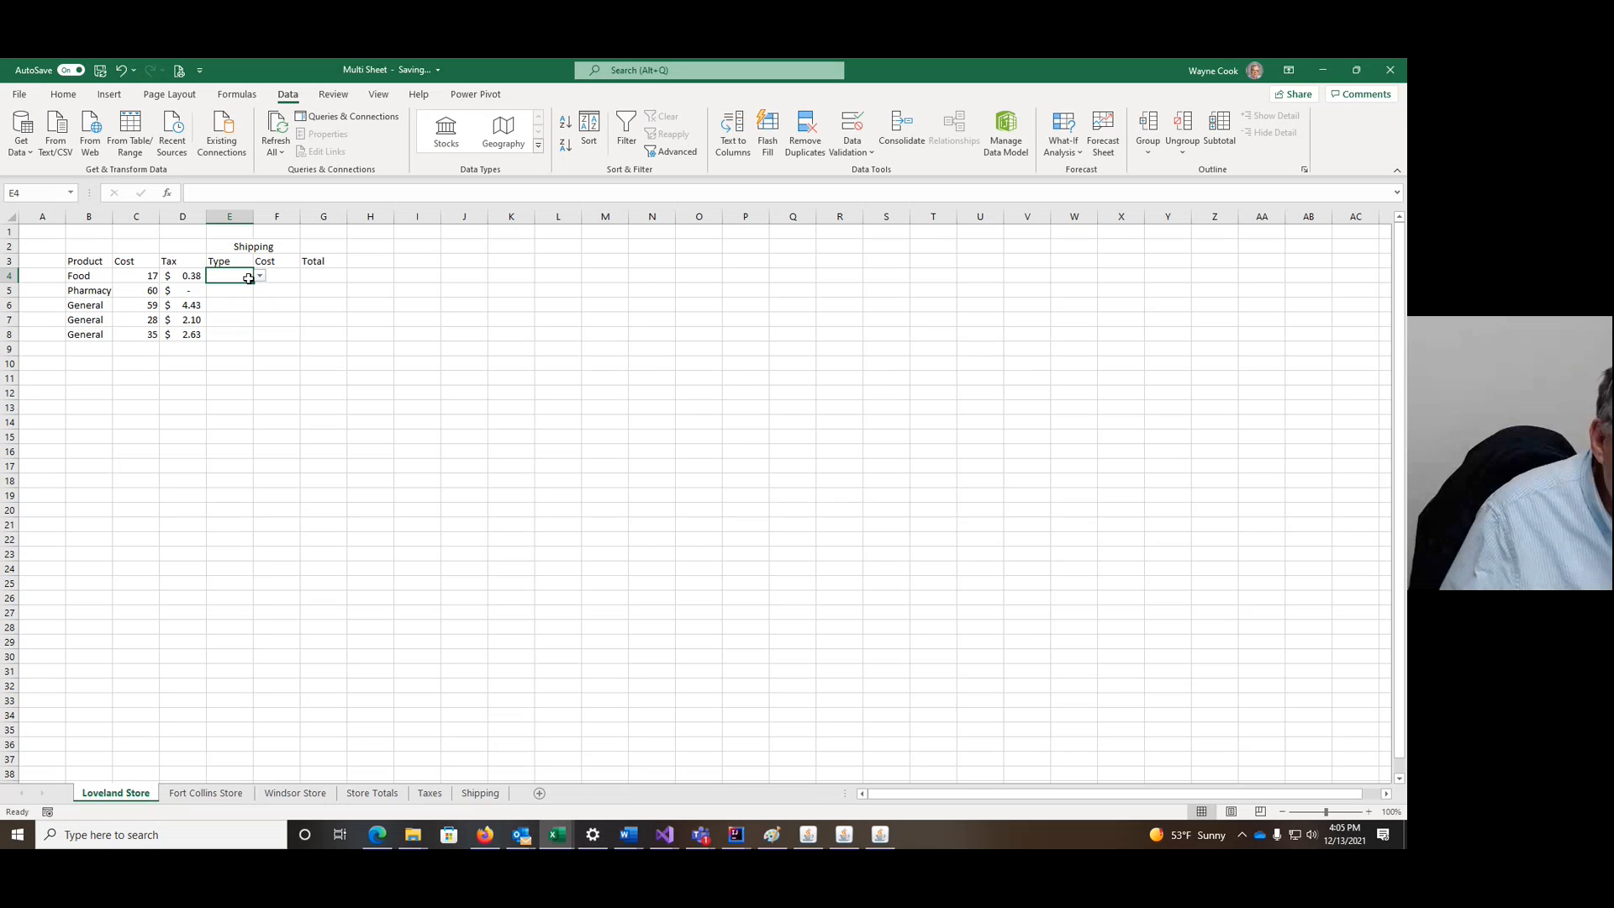
left_click_drag(253, 281, 249, 346)
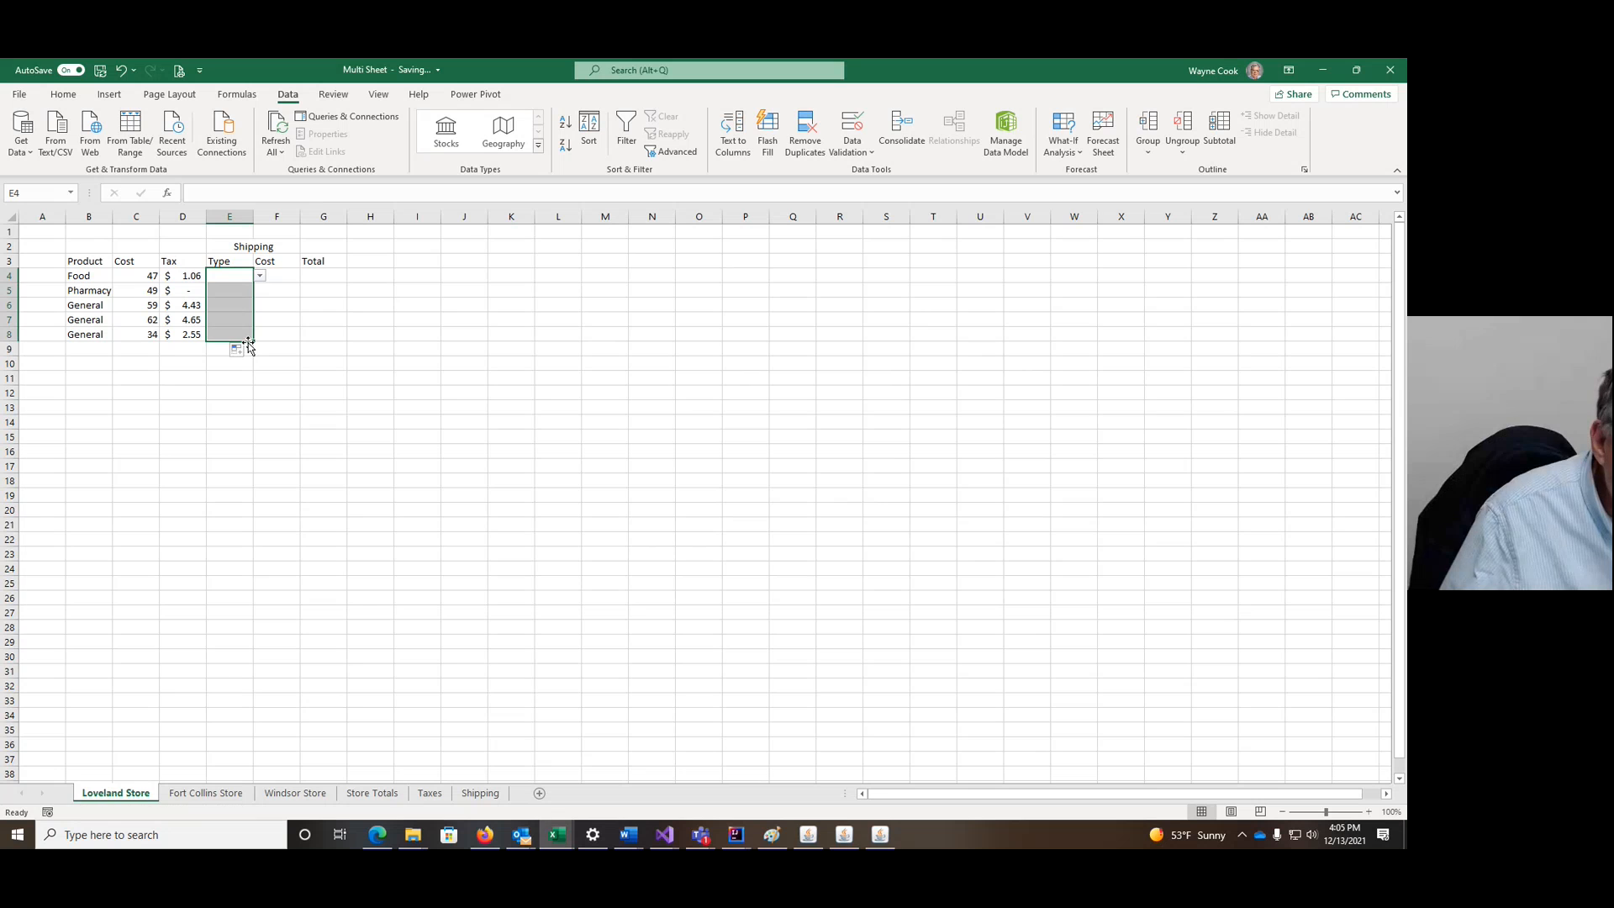
left_click(260, 278)
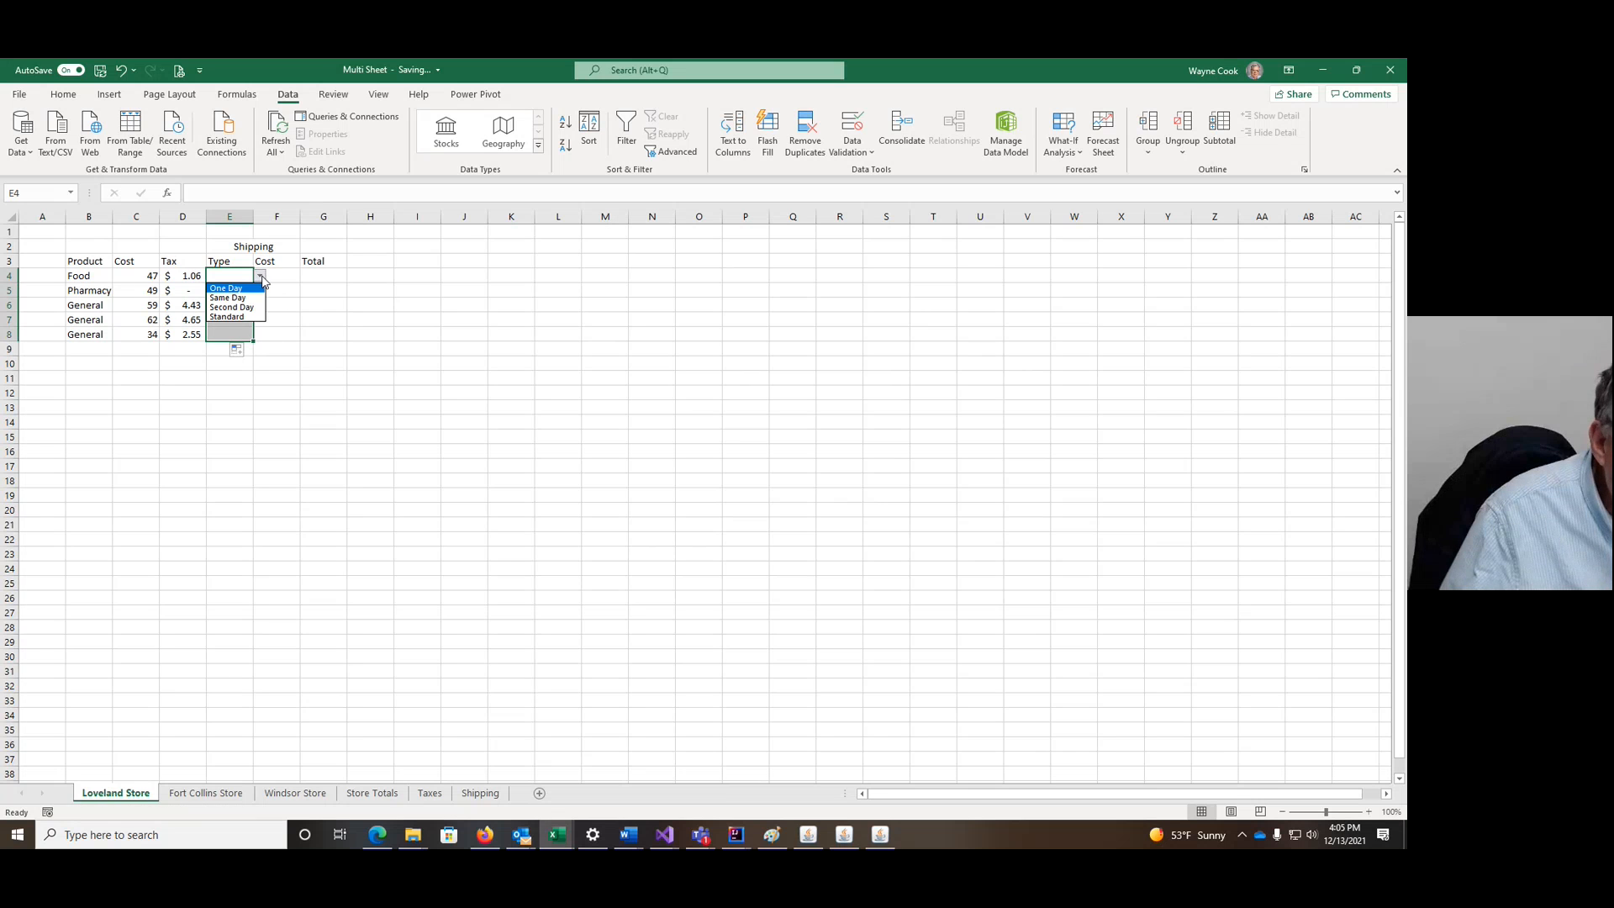
left_click(251, 298)
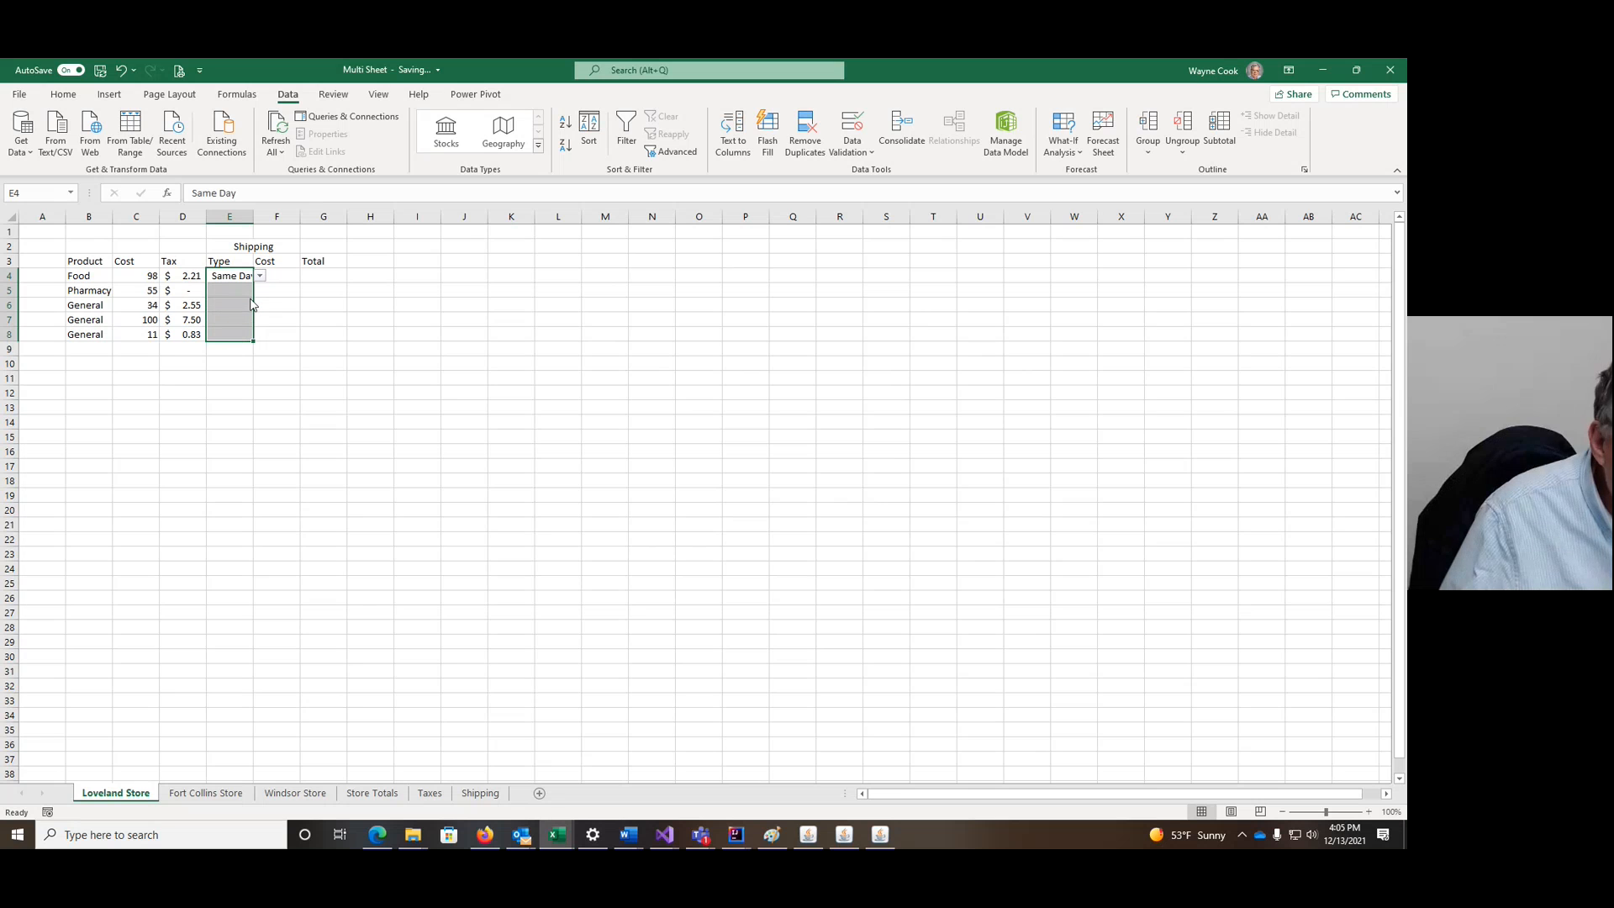
double_click(253, 217)
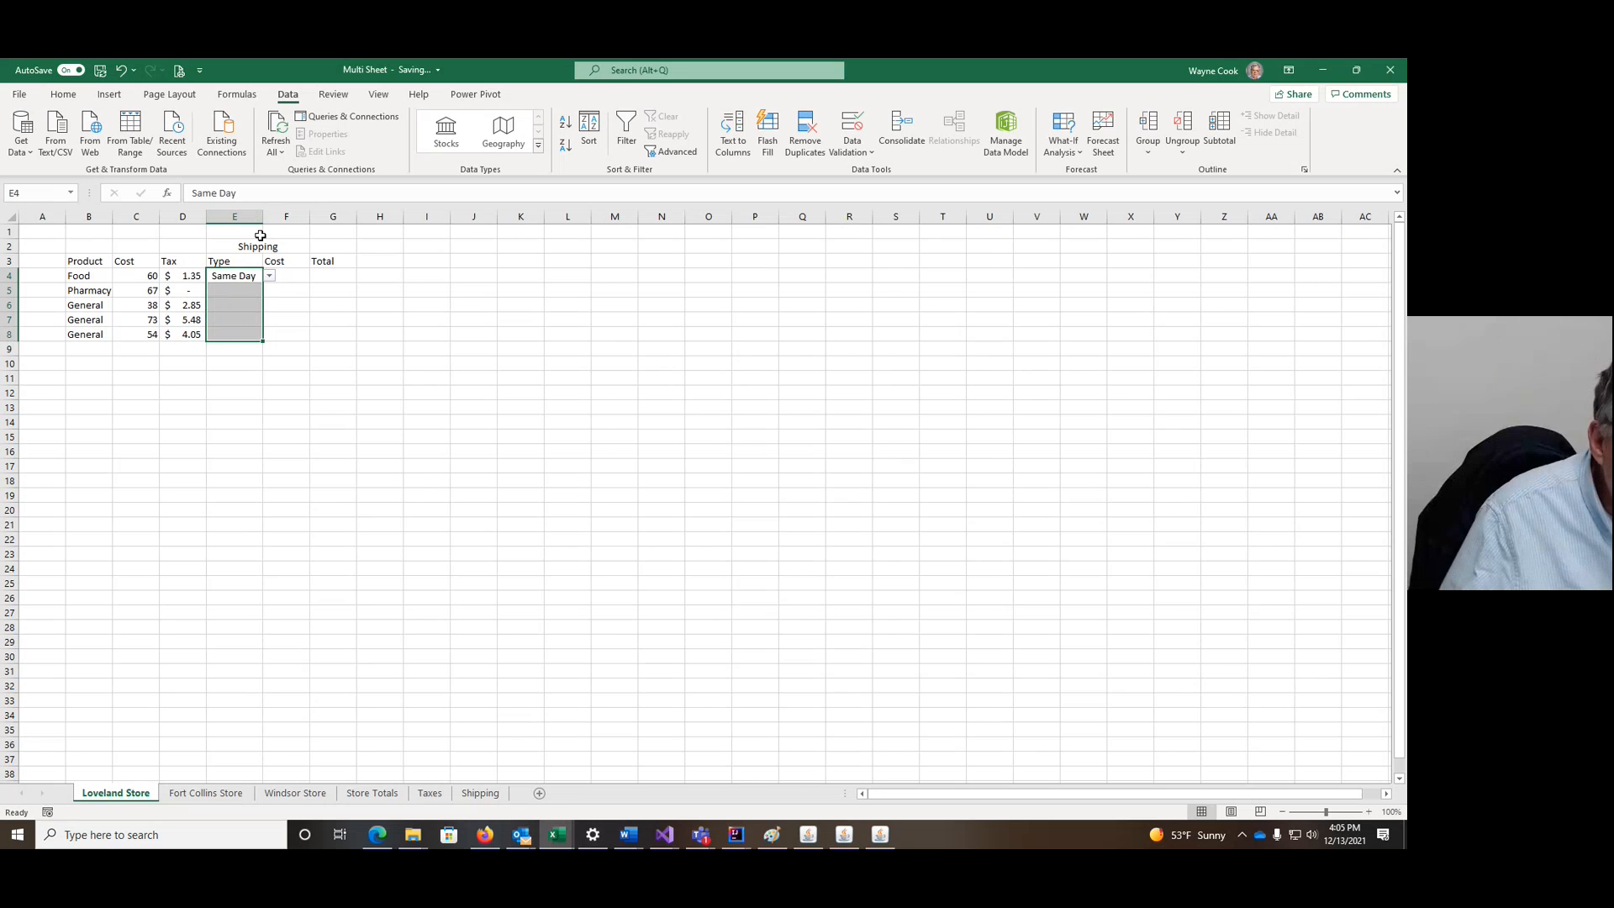
Step: Set E5:E8 to One Day, Second Day, Standard and One Day
left_click(260, 290)
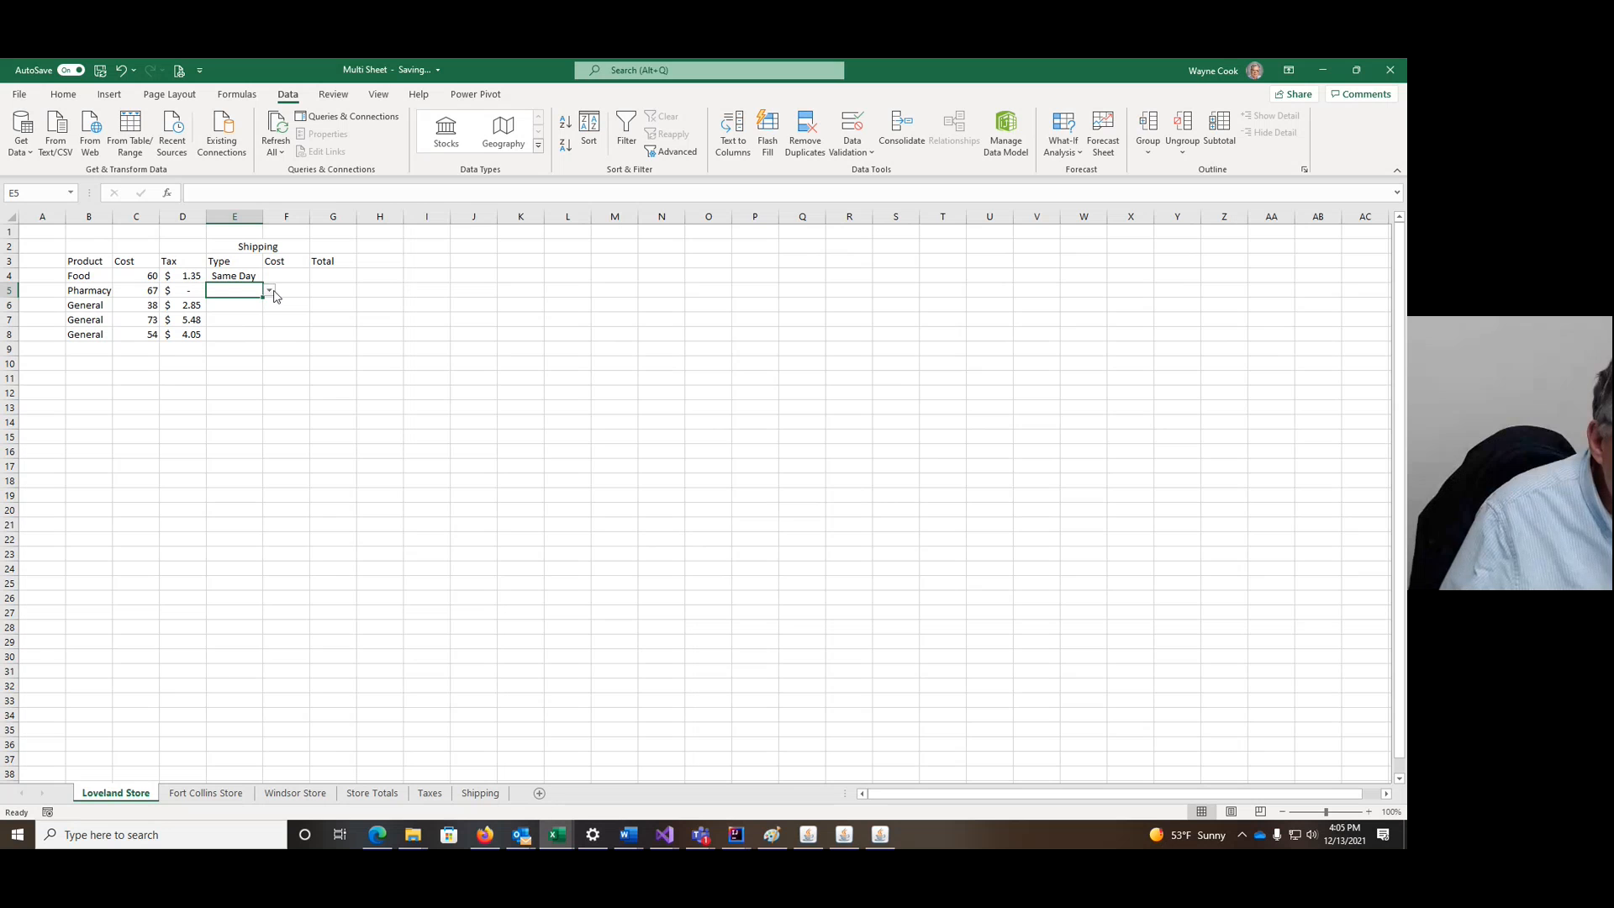
left_click(272, 293)
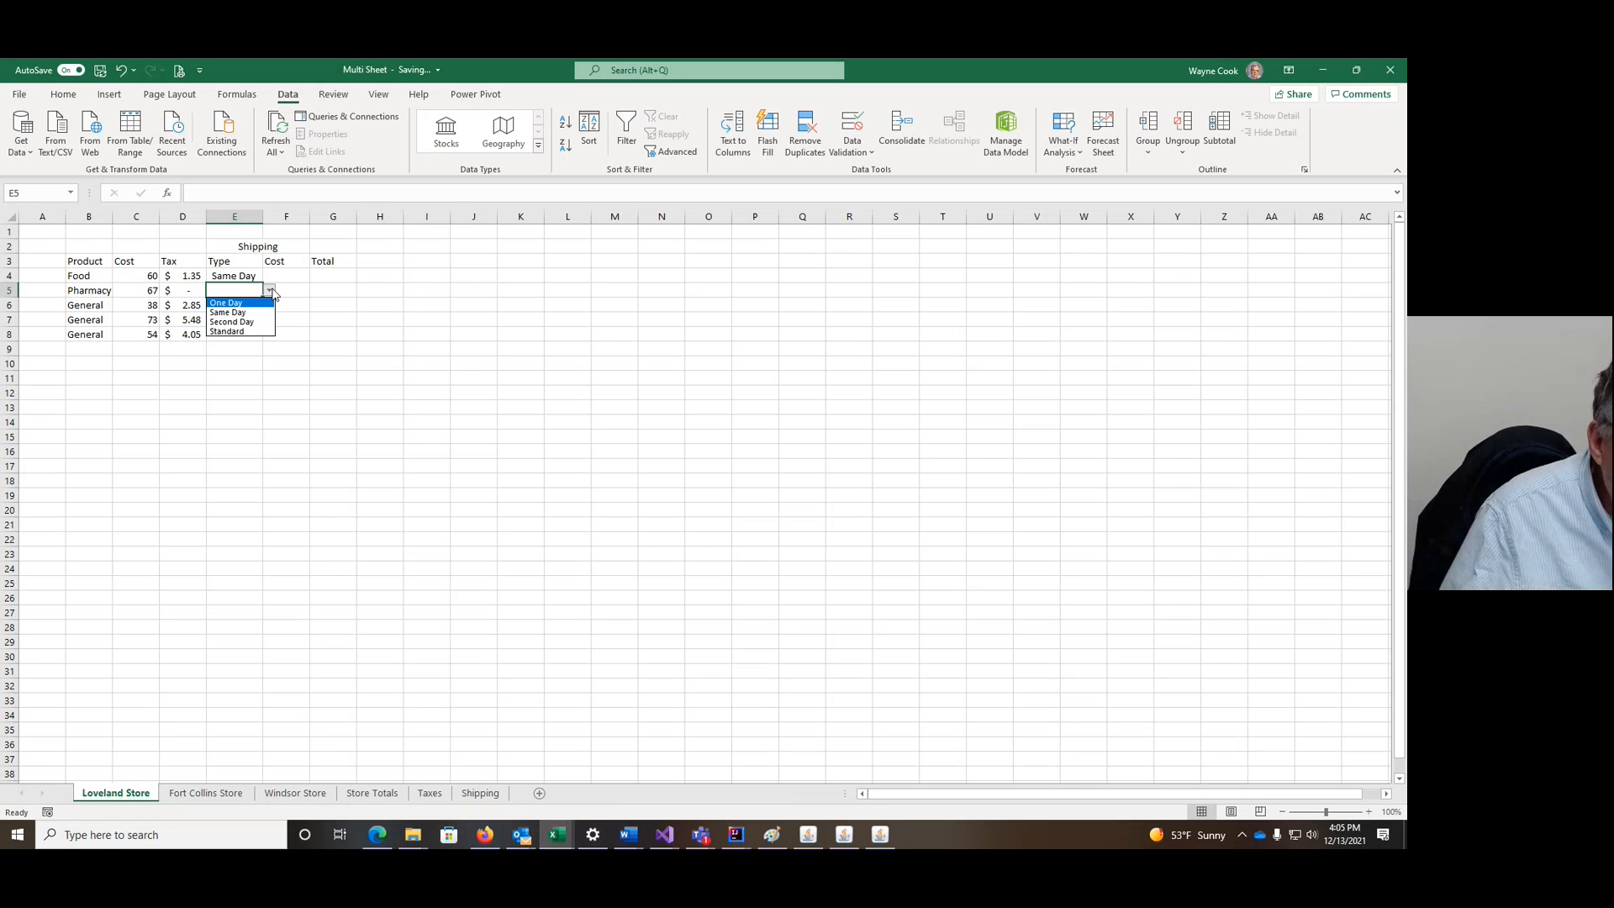
left_click(259, 309)
left_click(253, 308)
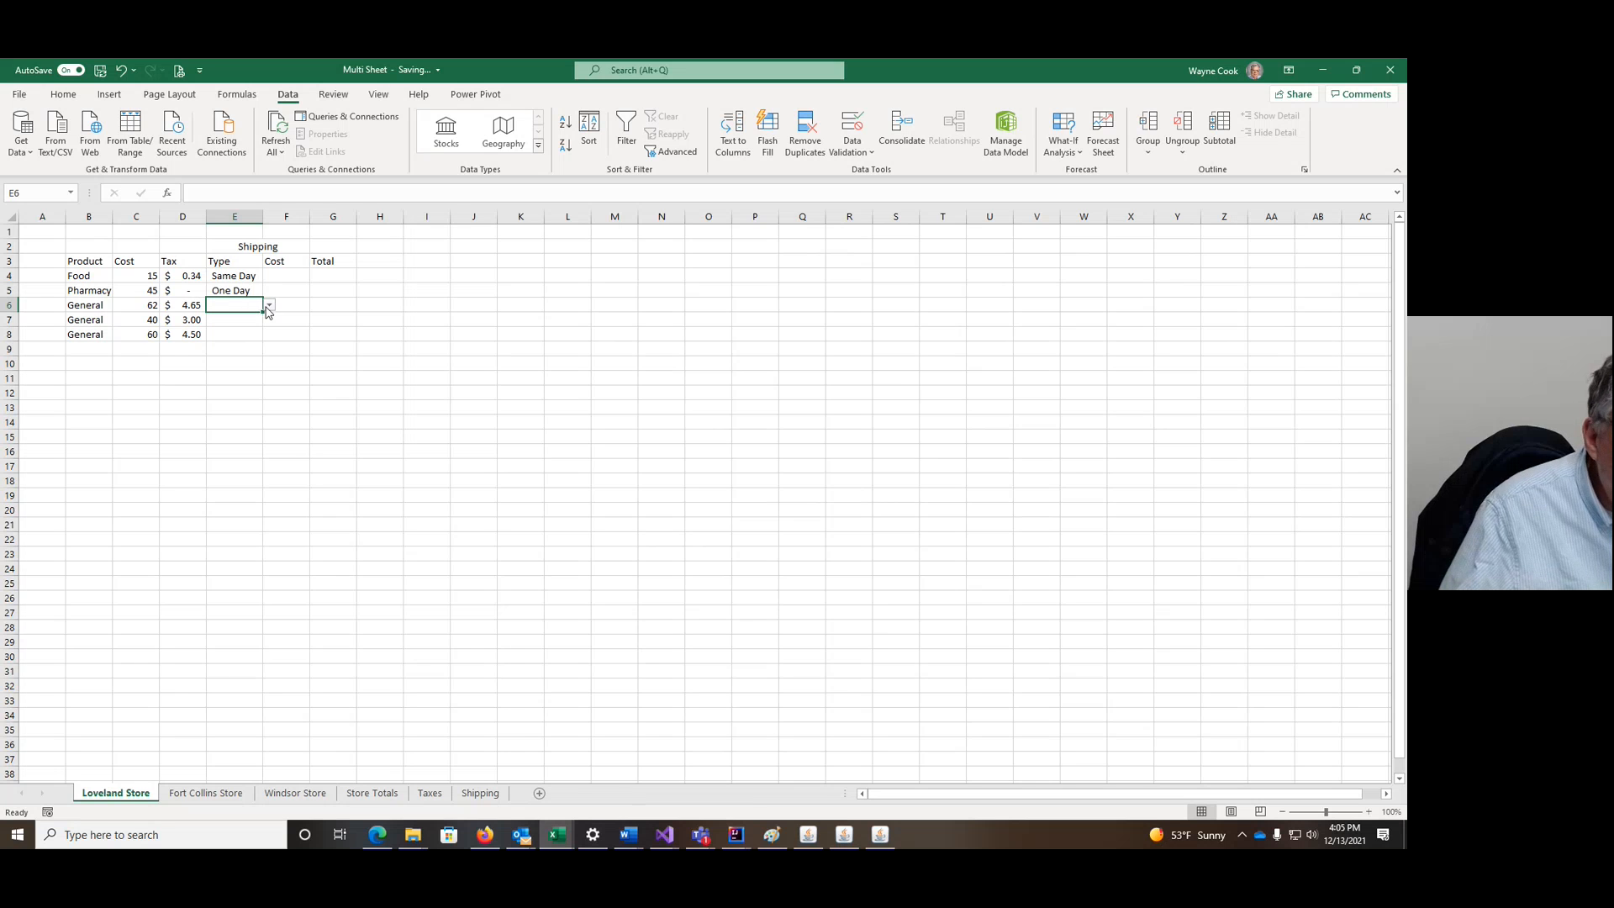
left_click(269, 307)
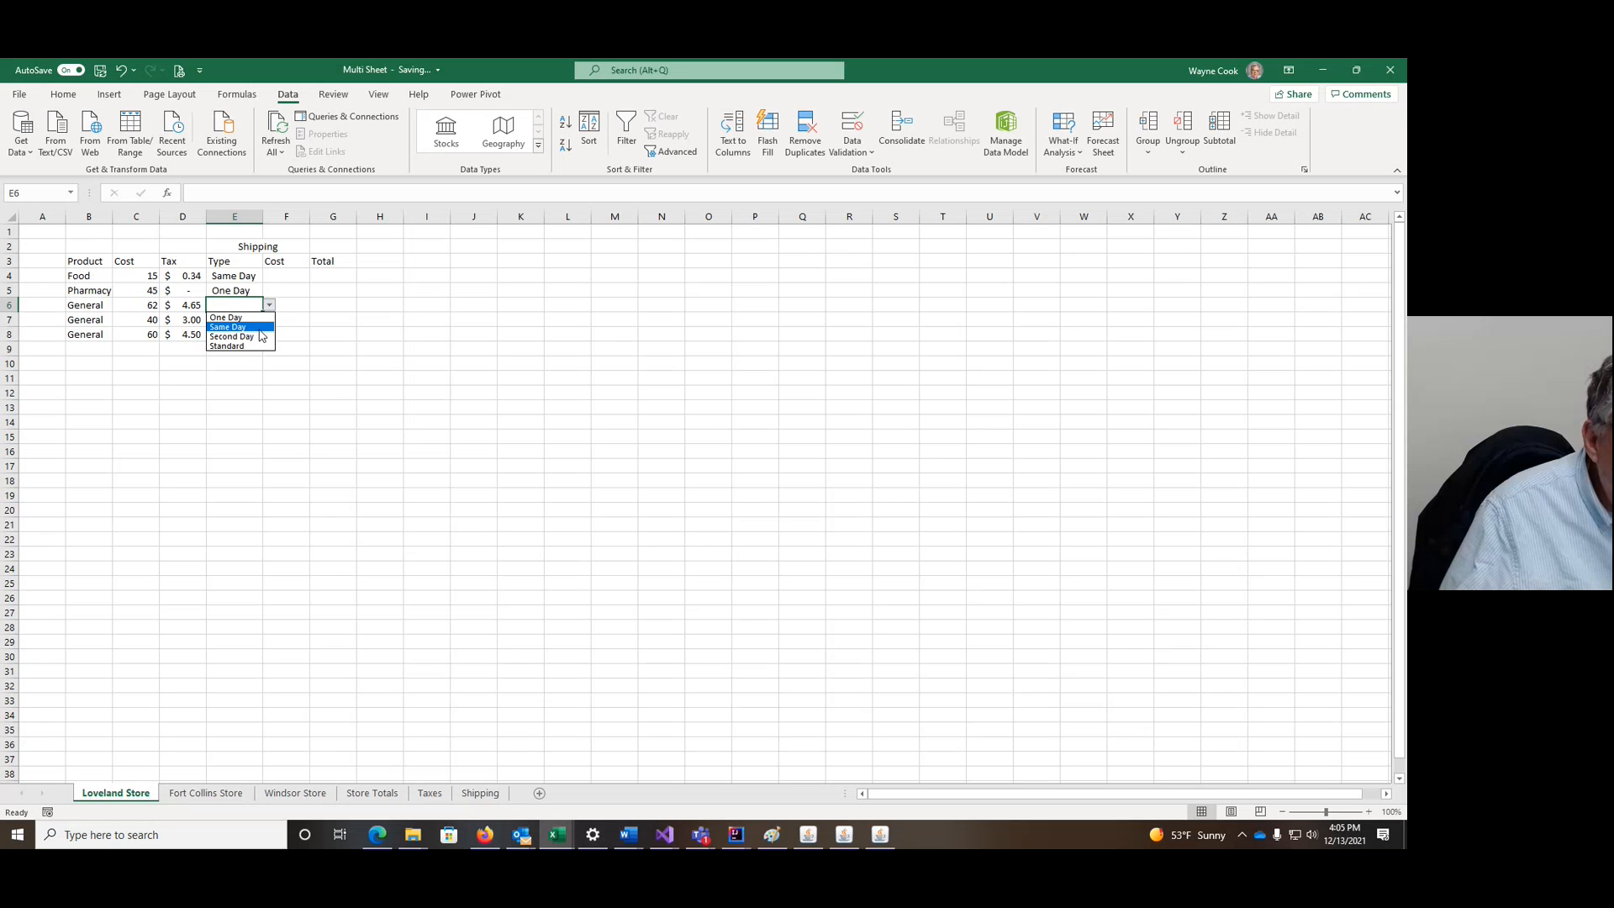
left_click(253, 337)
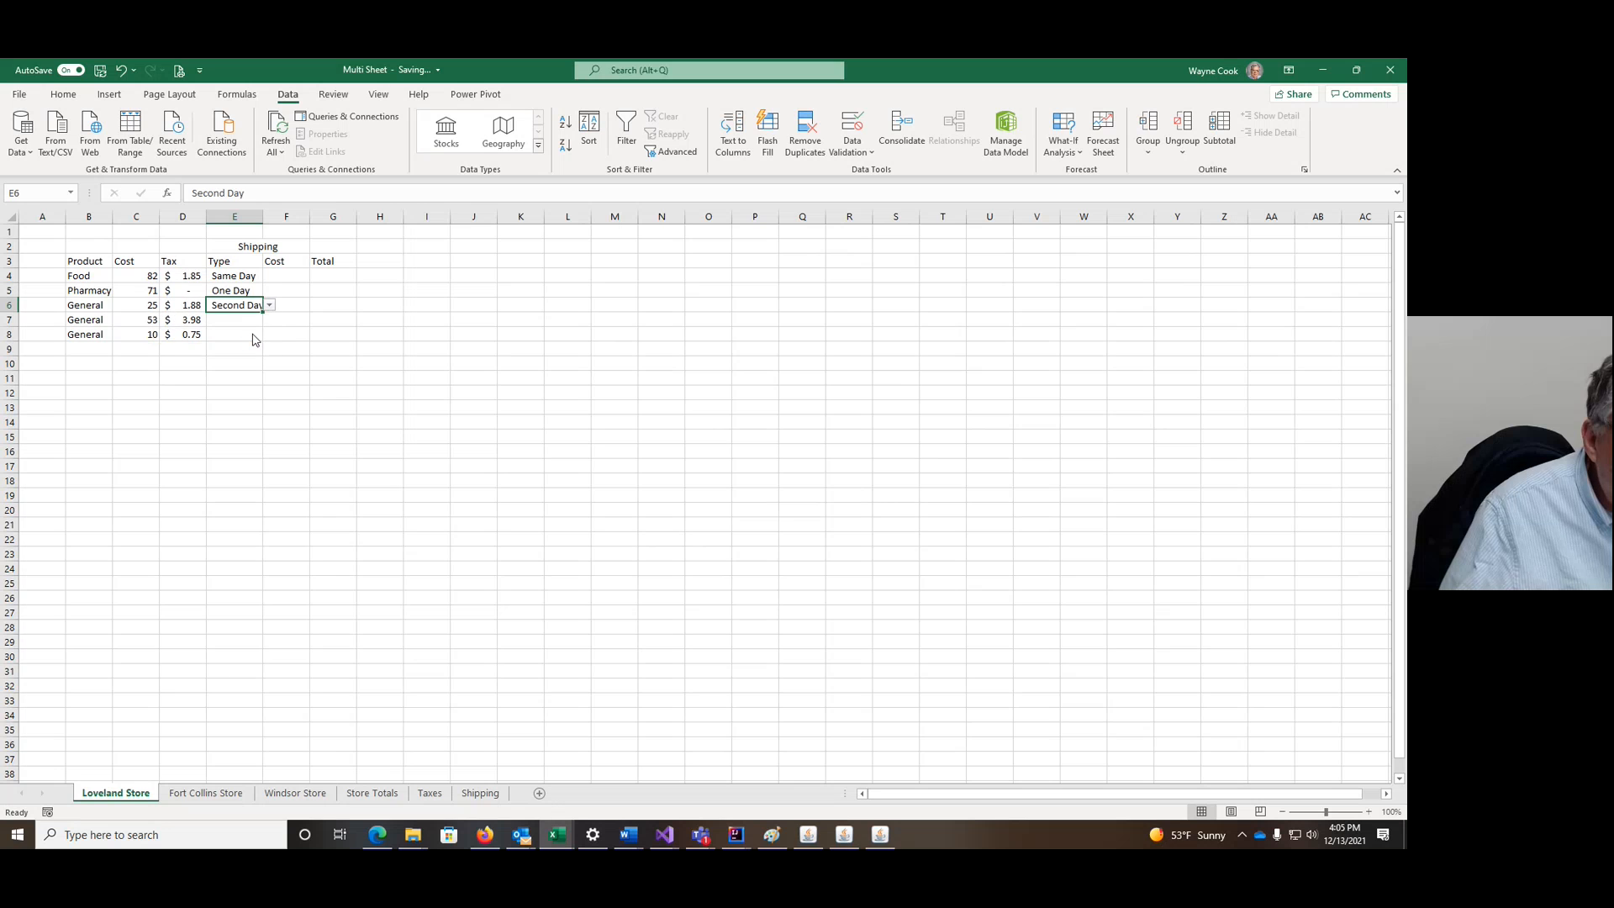
left_click(252, 320)
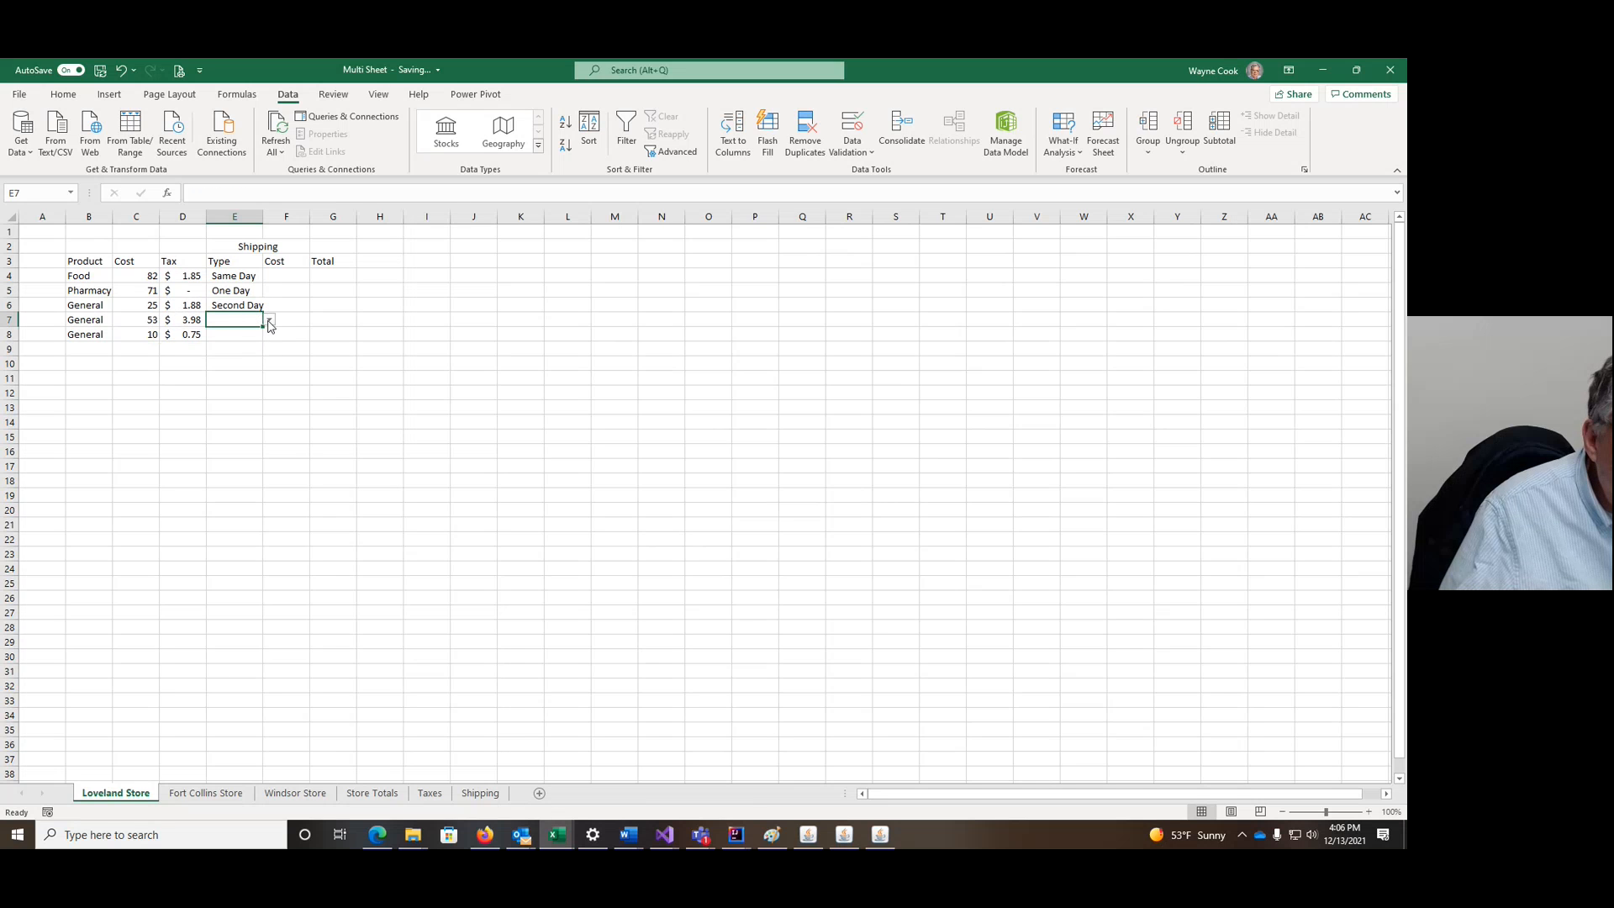
left_click(270, 322)
left_click(239, 360)
left_click(243, 333)
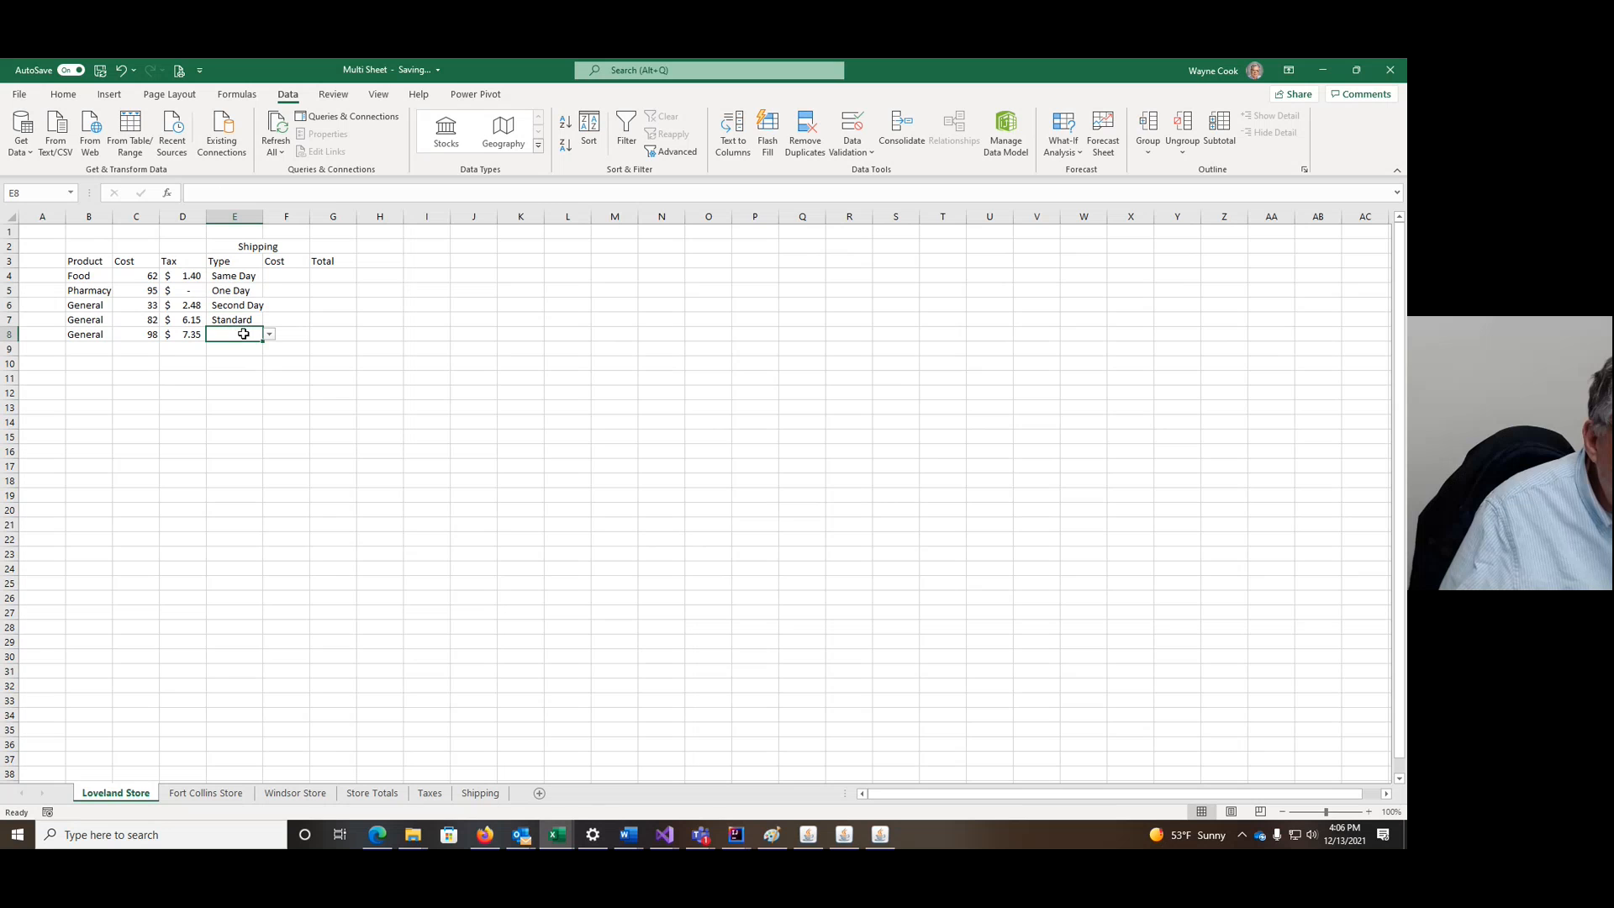
left_click(269, 334)
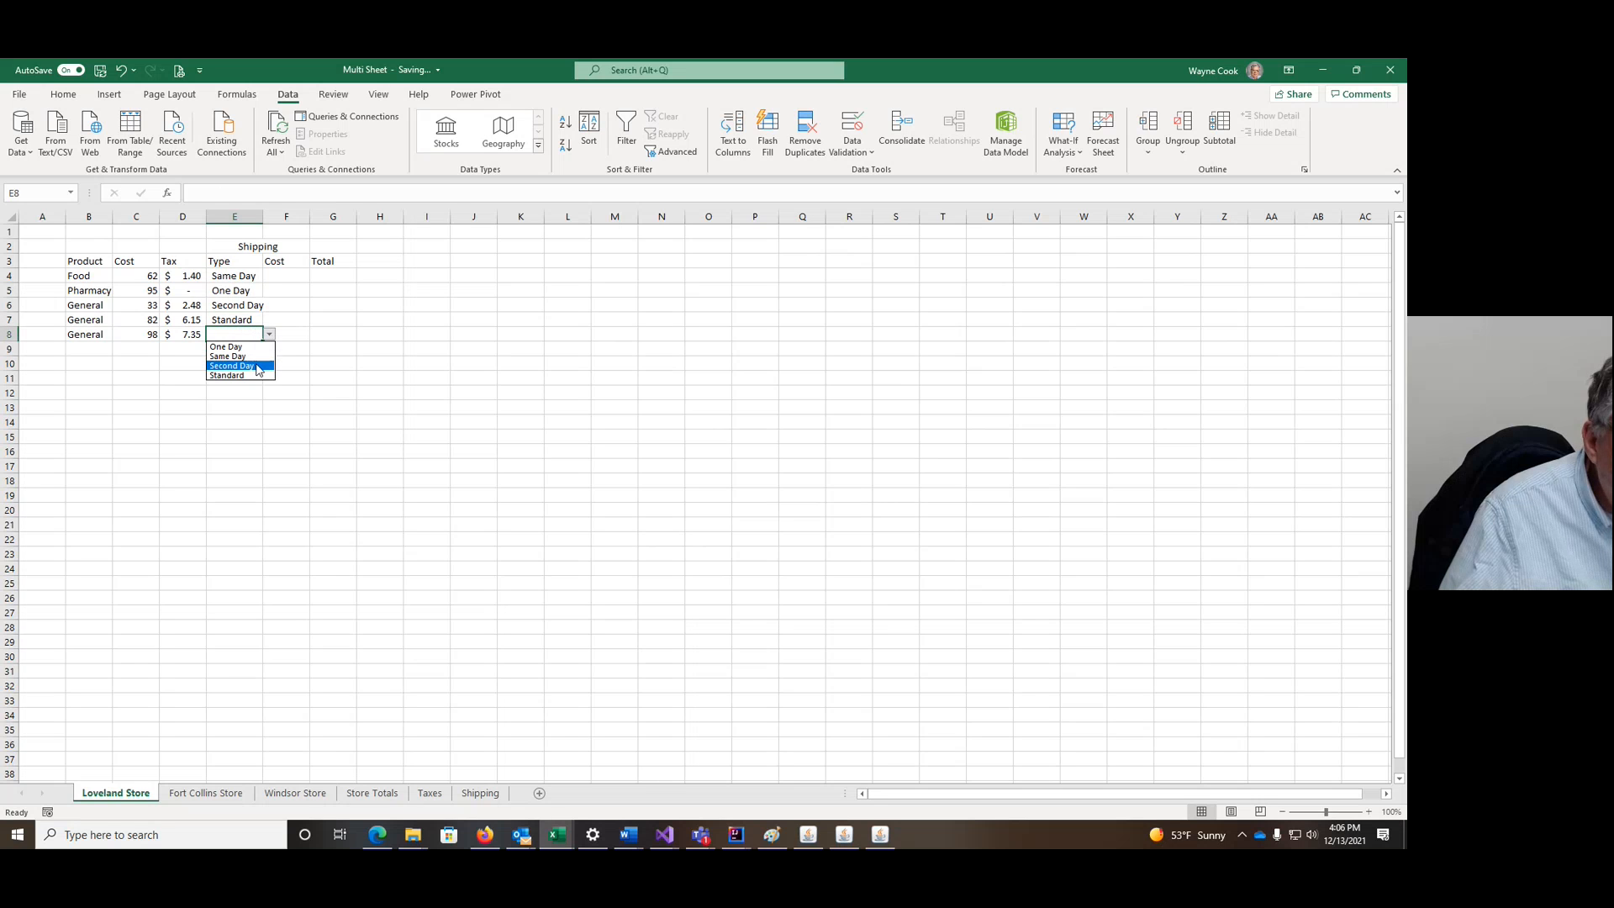
left_click(236, 346)
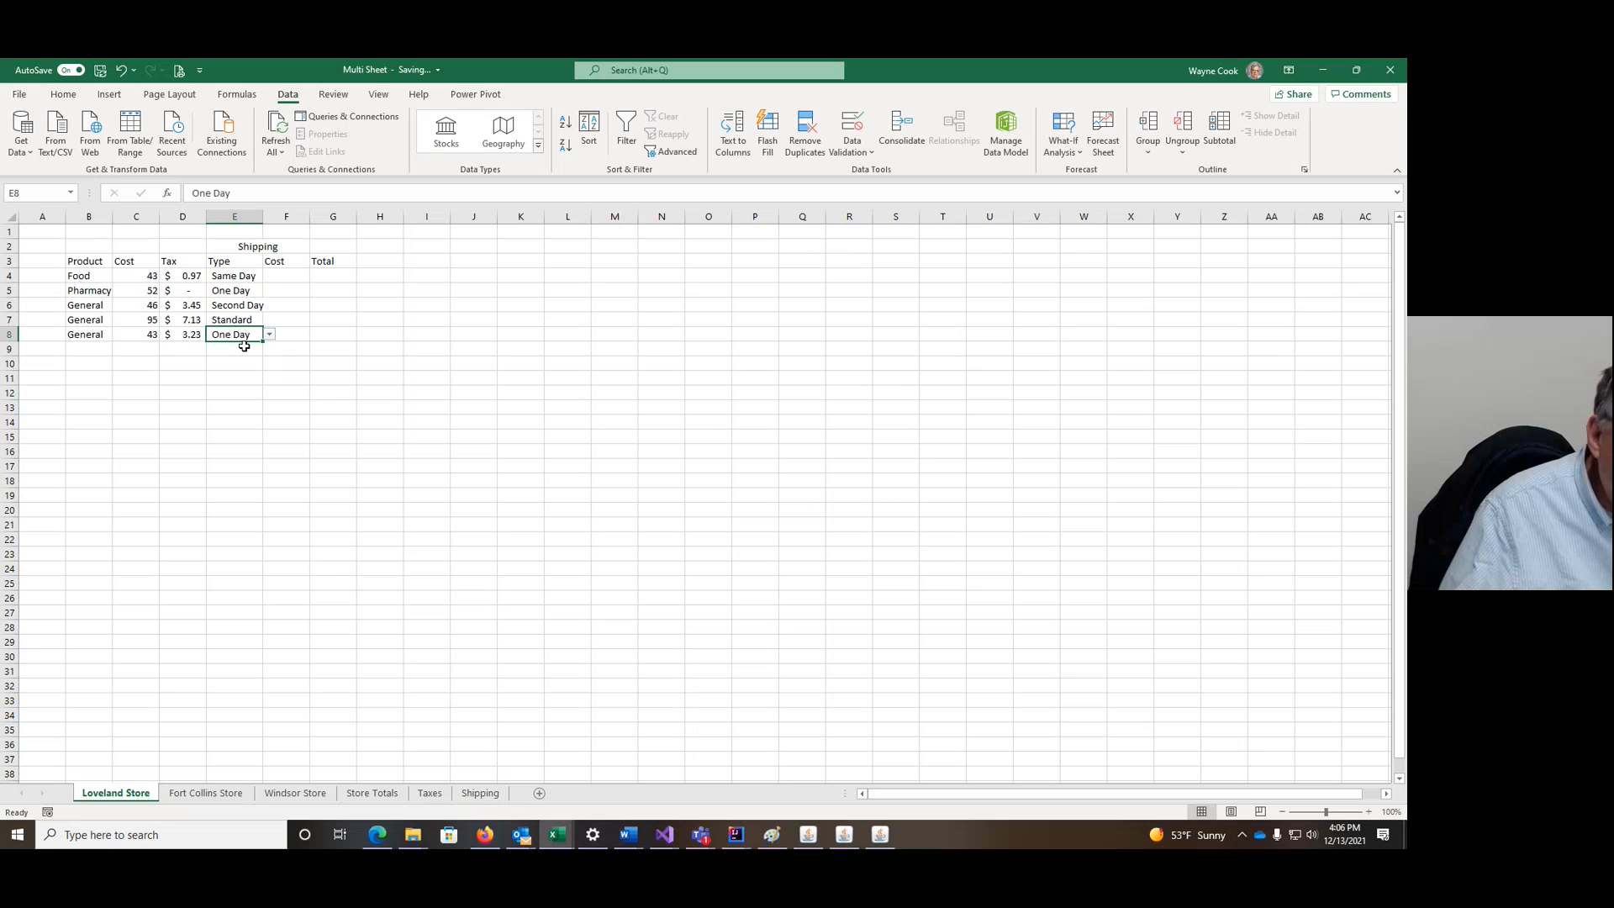
left_click(328, 336)
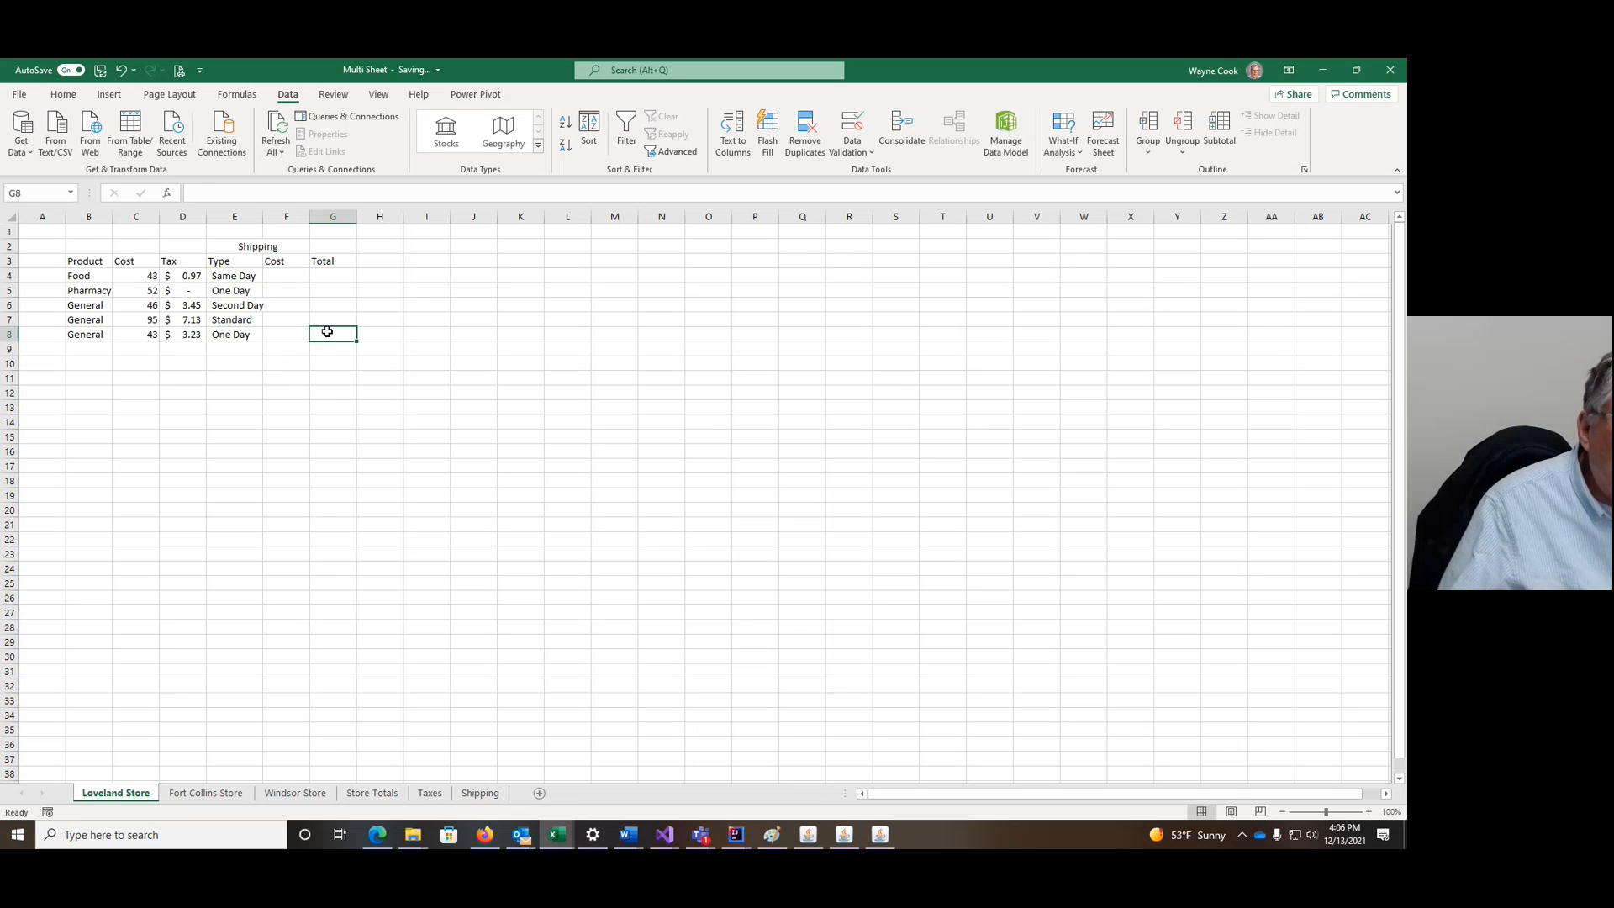
left_click(290, 276)
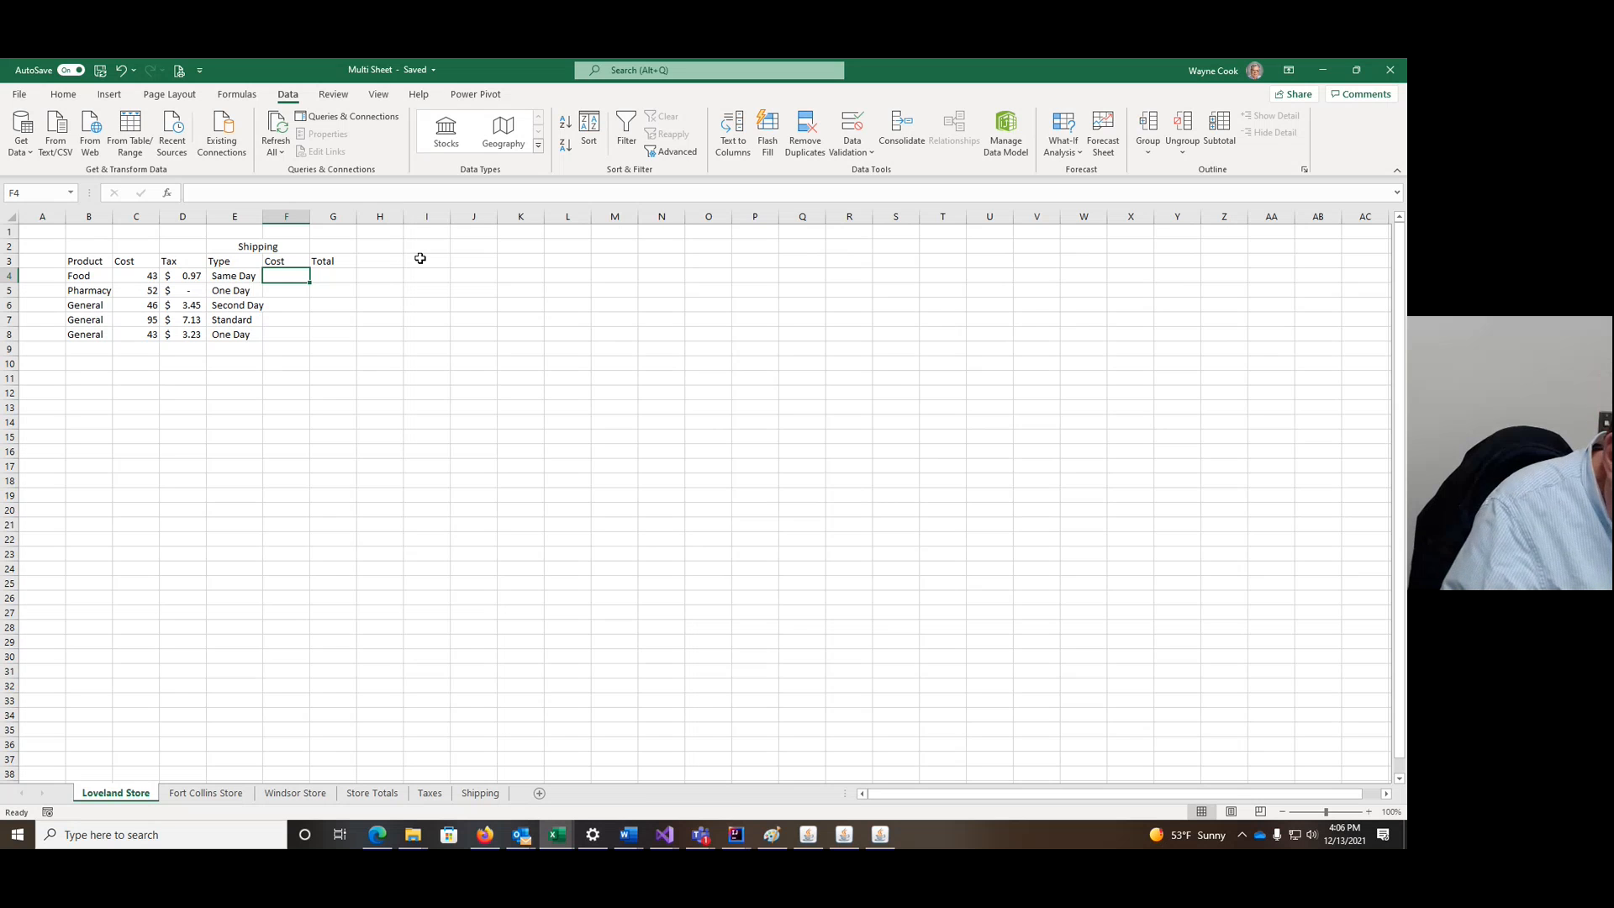
Step: Start F4's formula as =IFS(E4= and switch to the Shipping sheet for references
type("=")
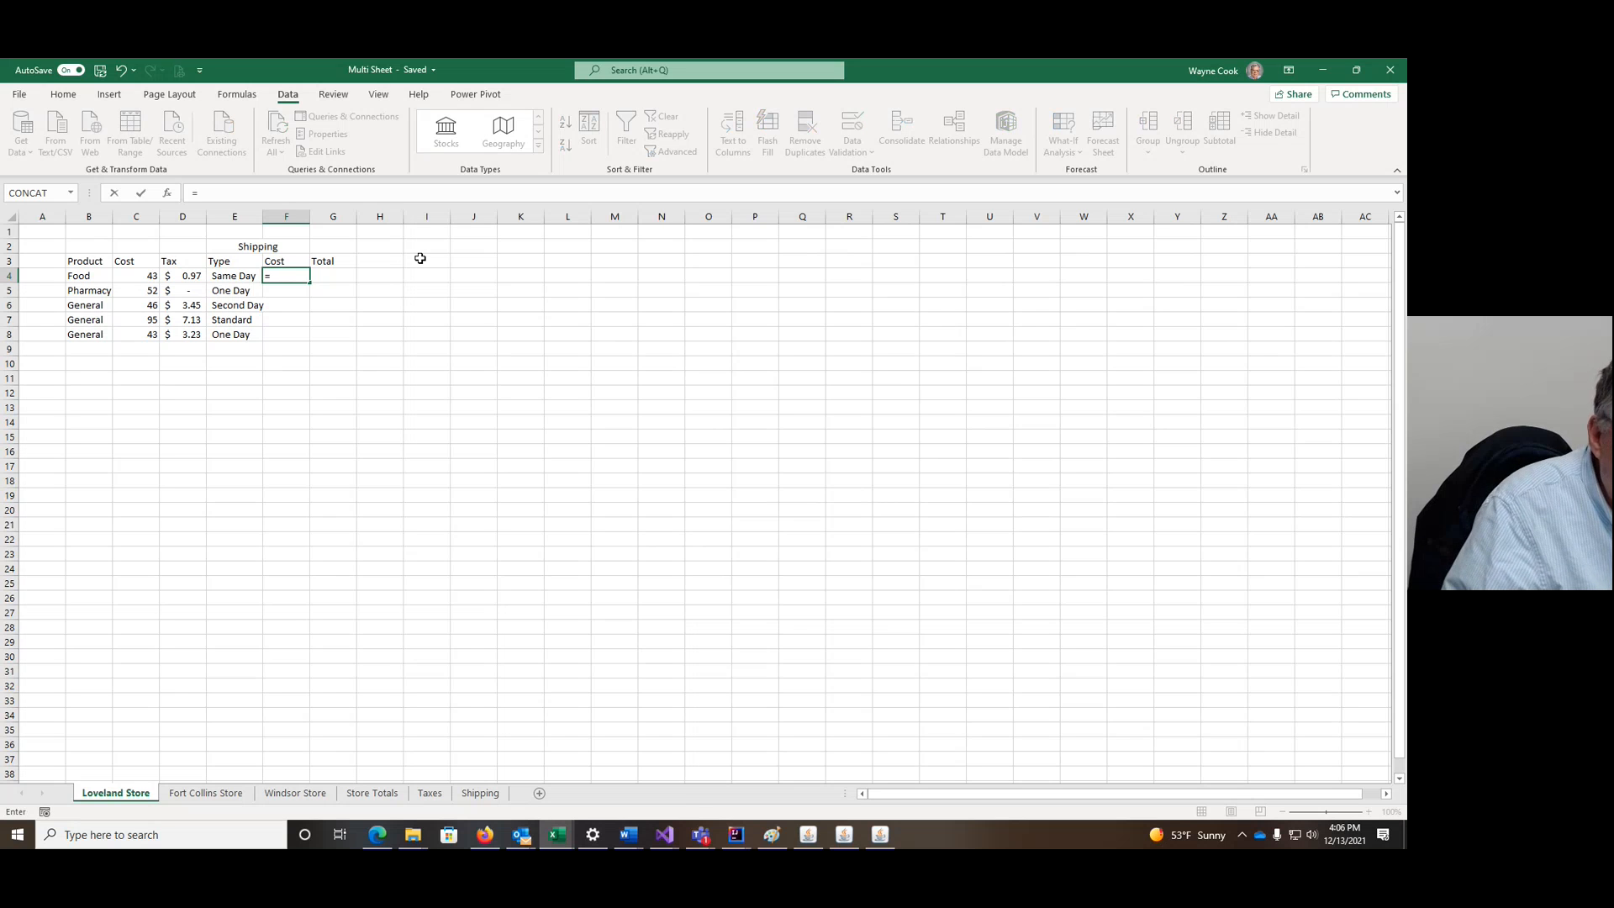
type("IFS(")
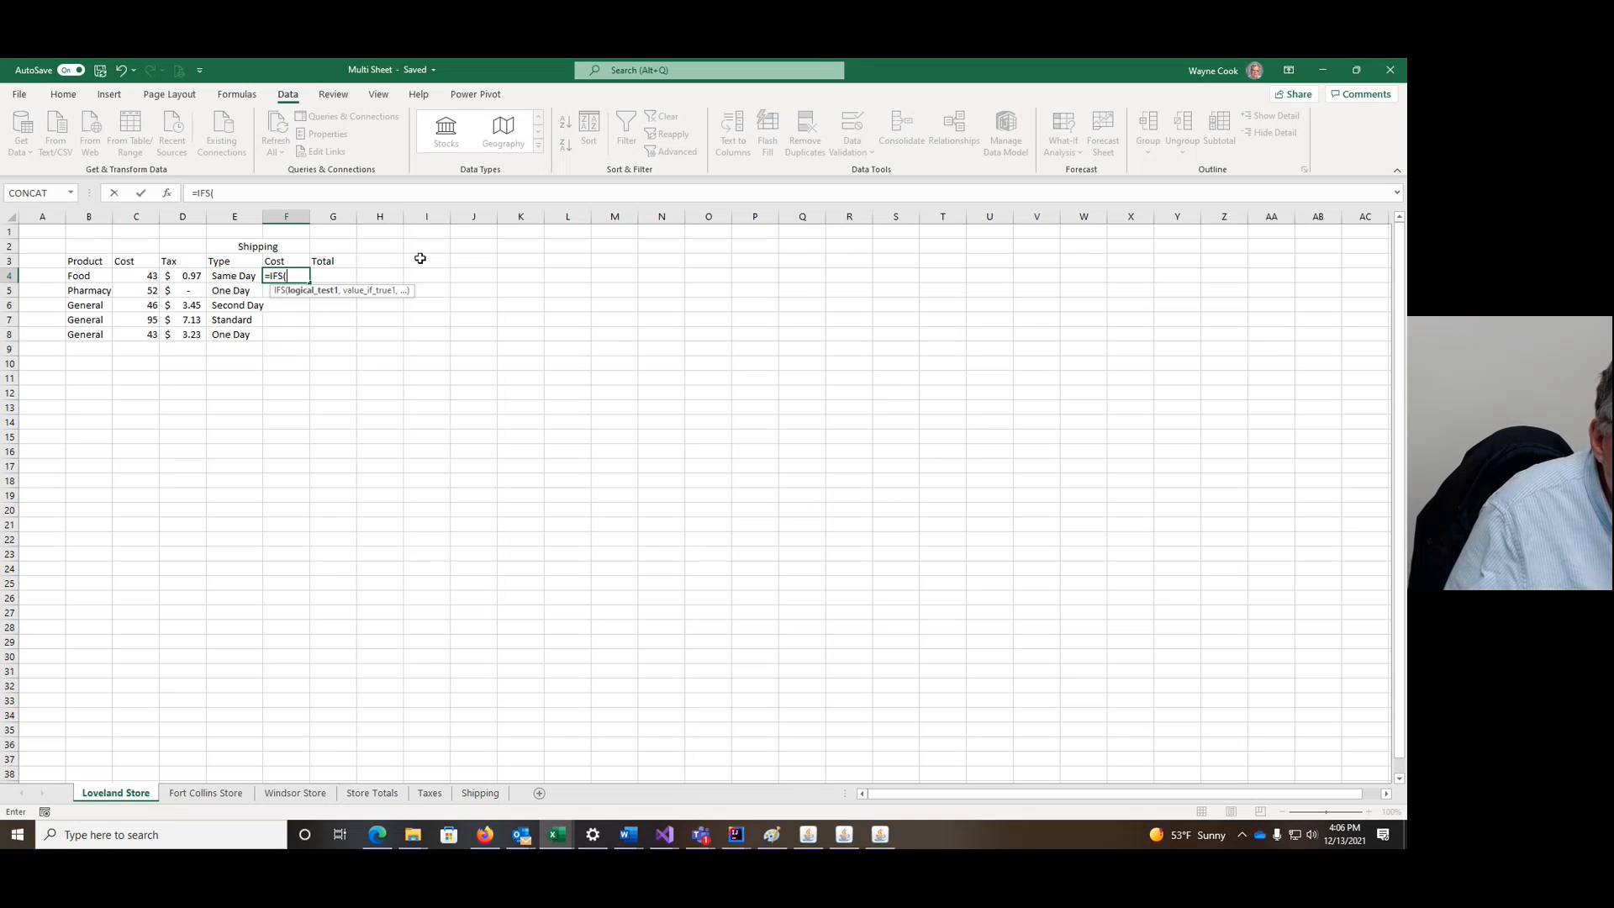
left_click(213, 278)
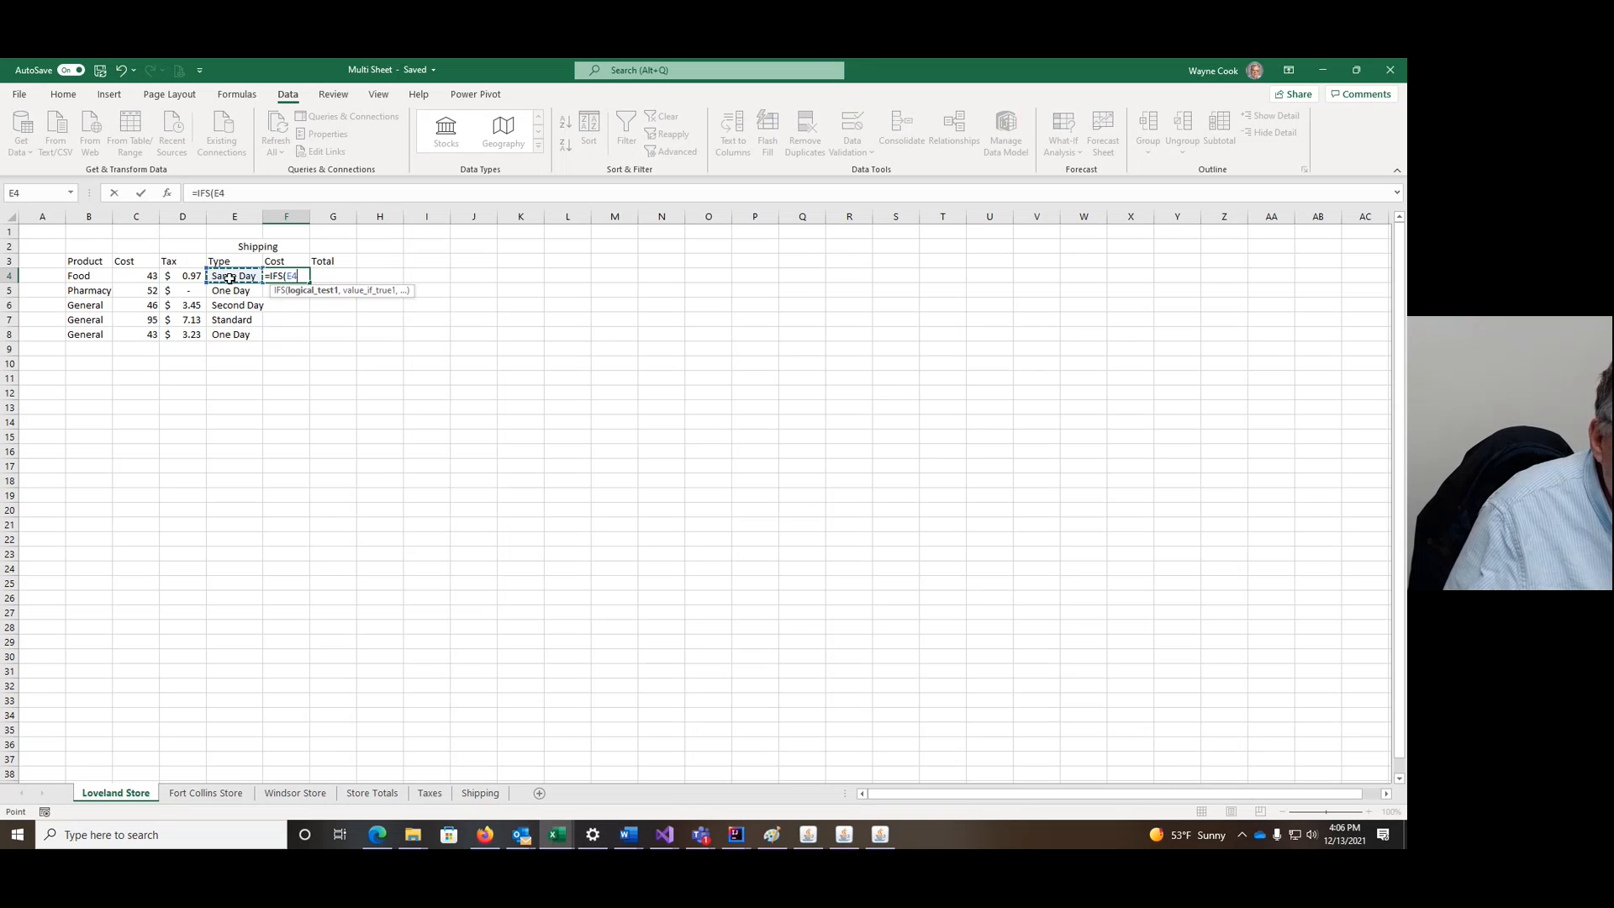
type("=")
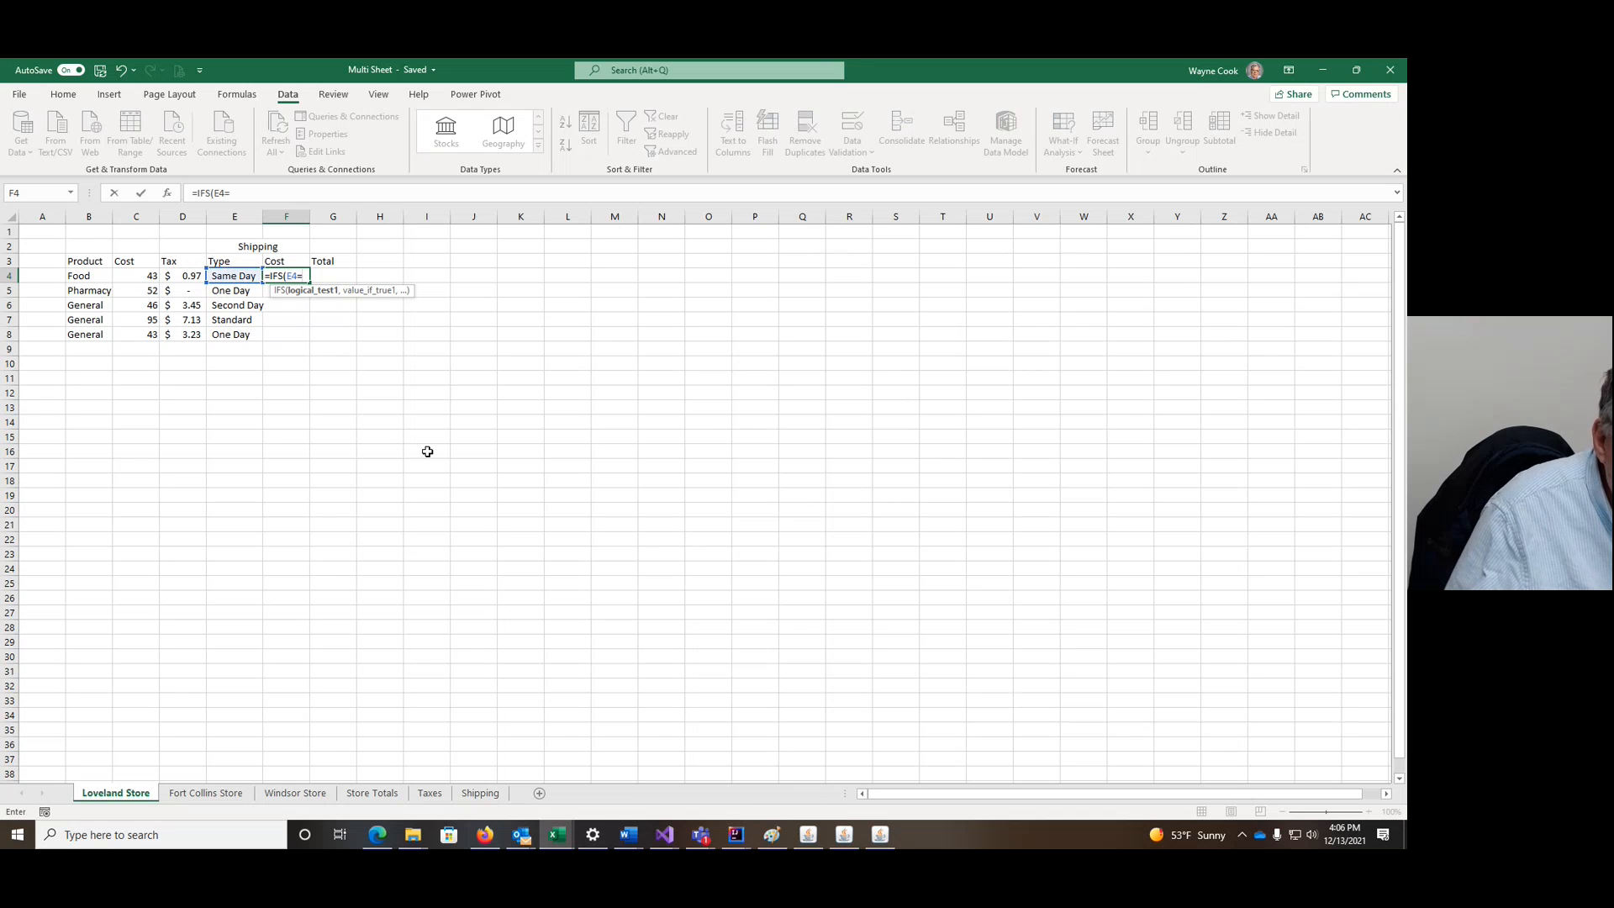
left_click(486, 795)
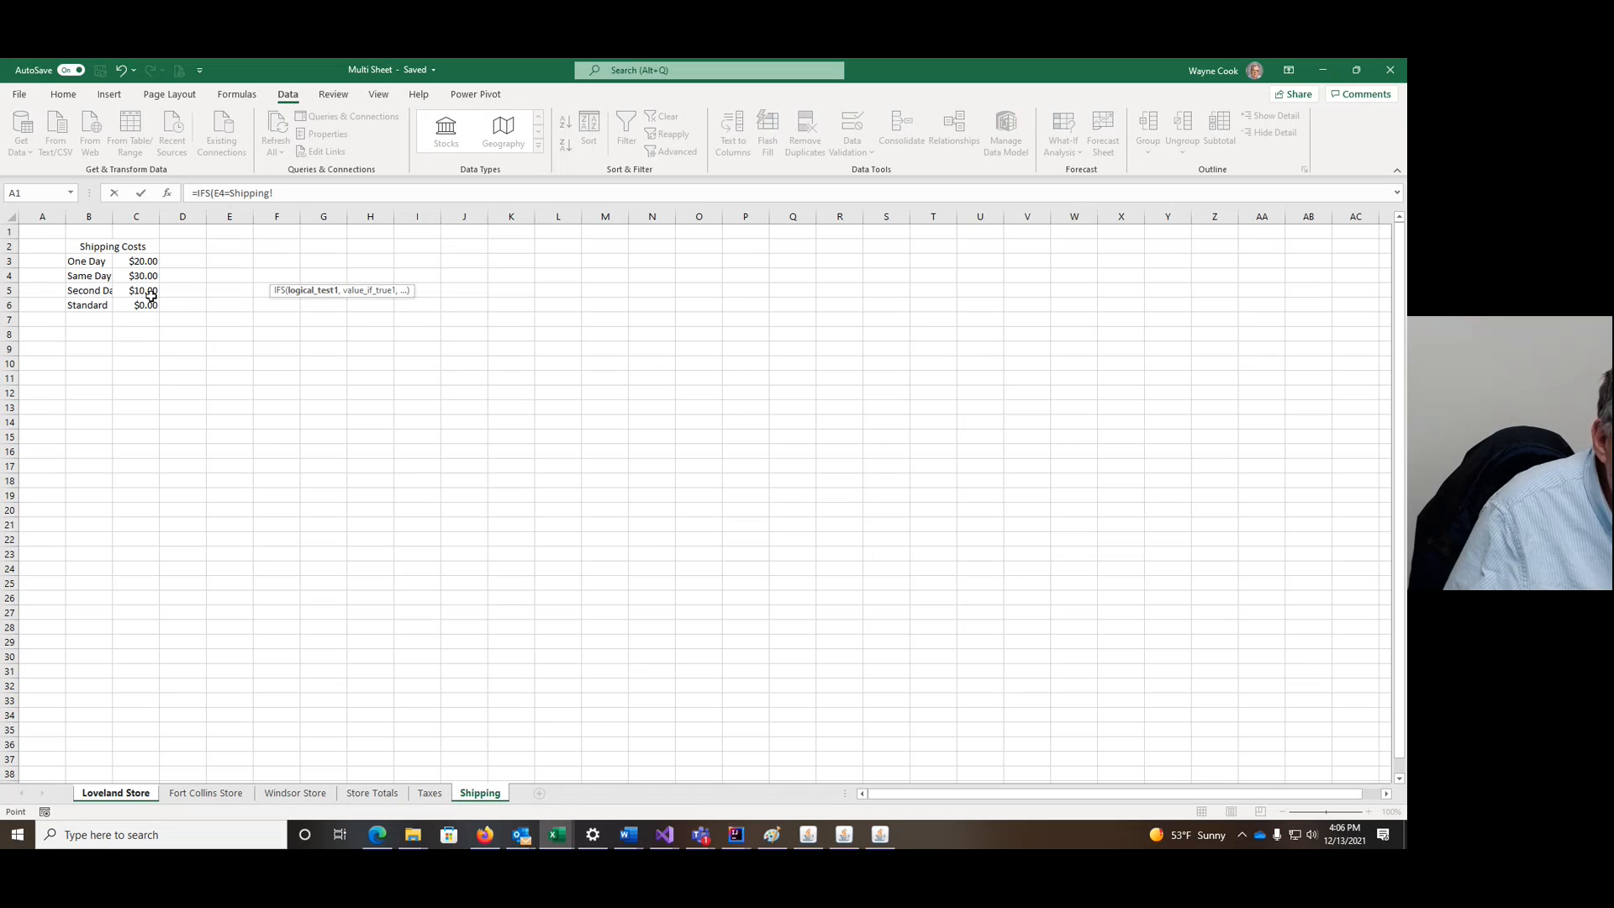
Step: Build =IFS(E4=Shipping!$B$3,Shipping!$C$3, using absolute references
left_click(96, 262)
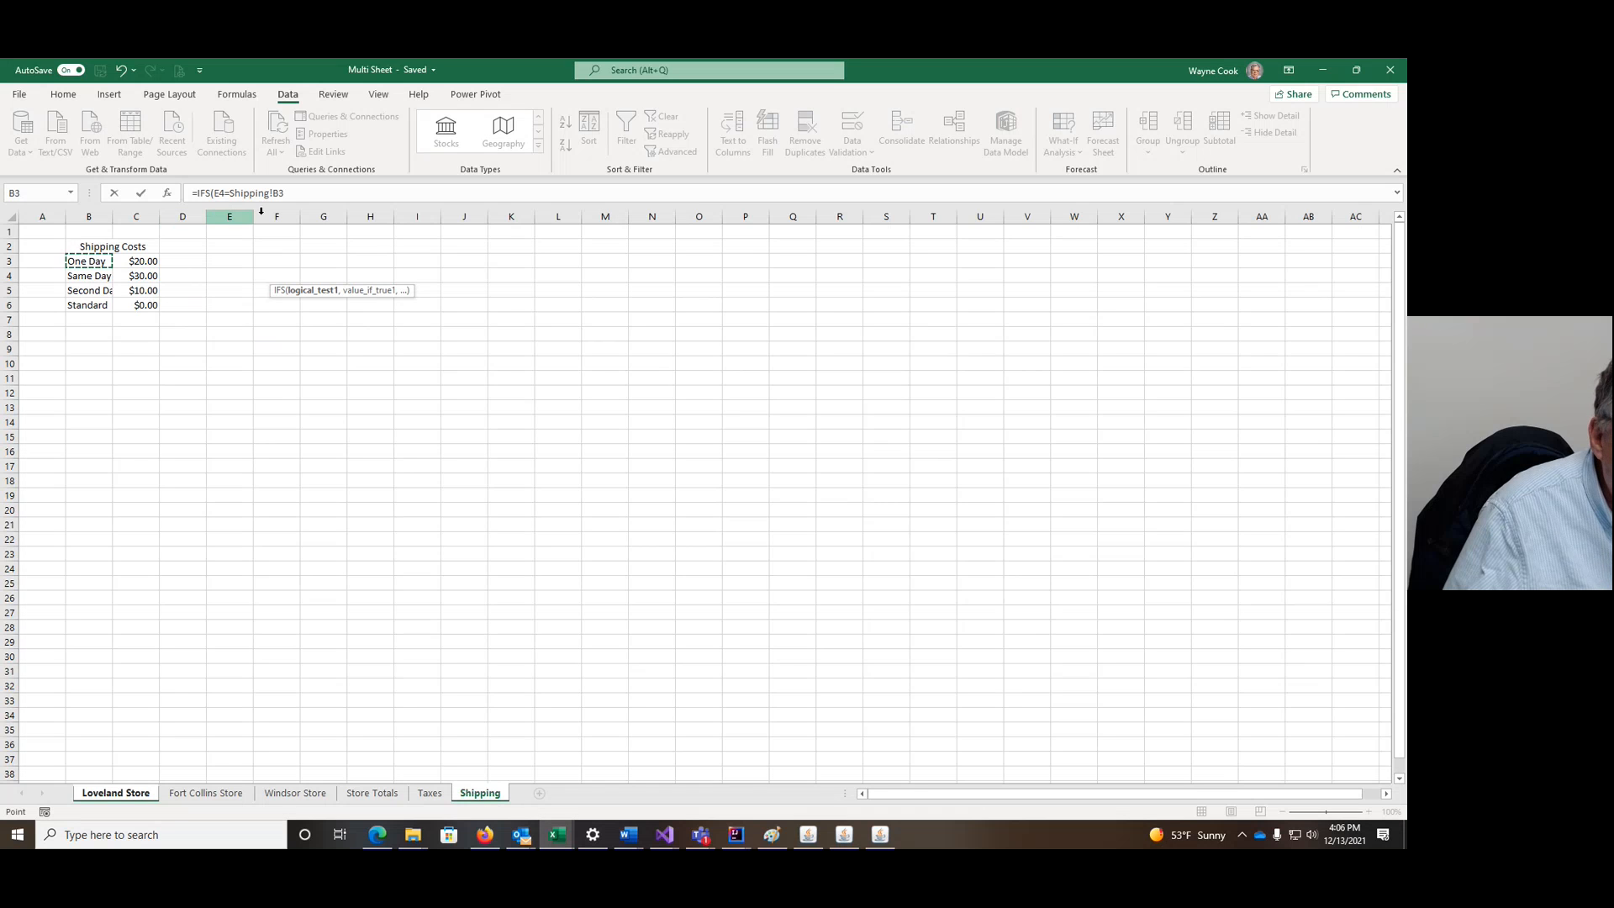
key("F4")
left_click(315, 194)
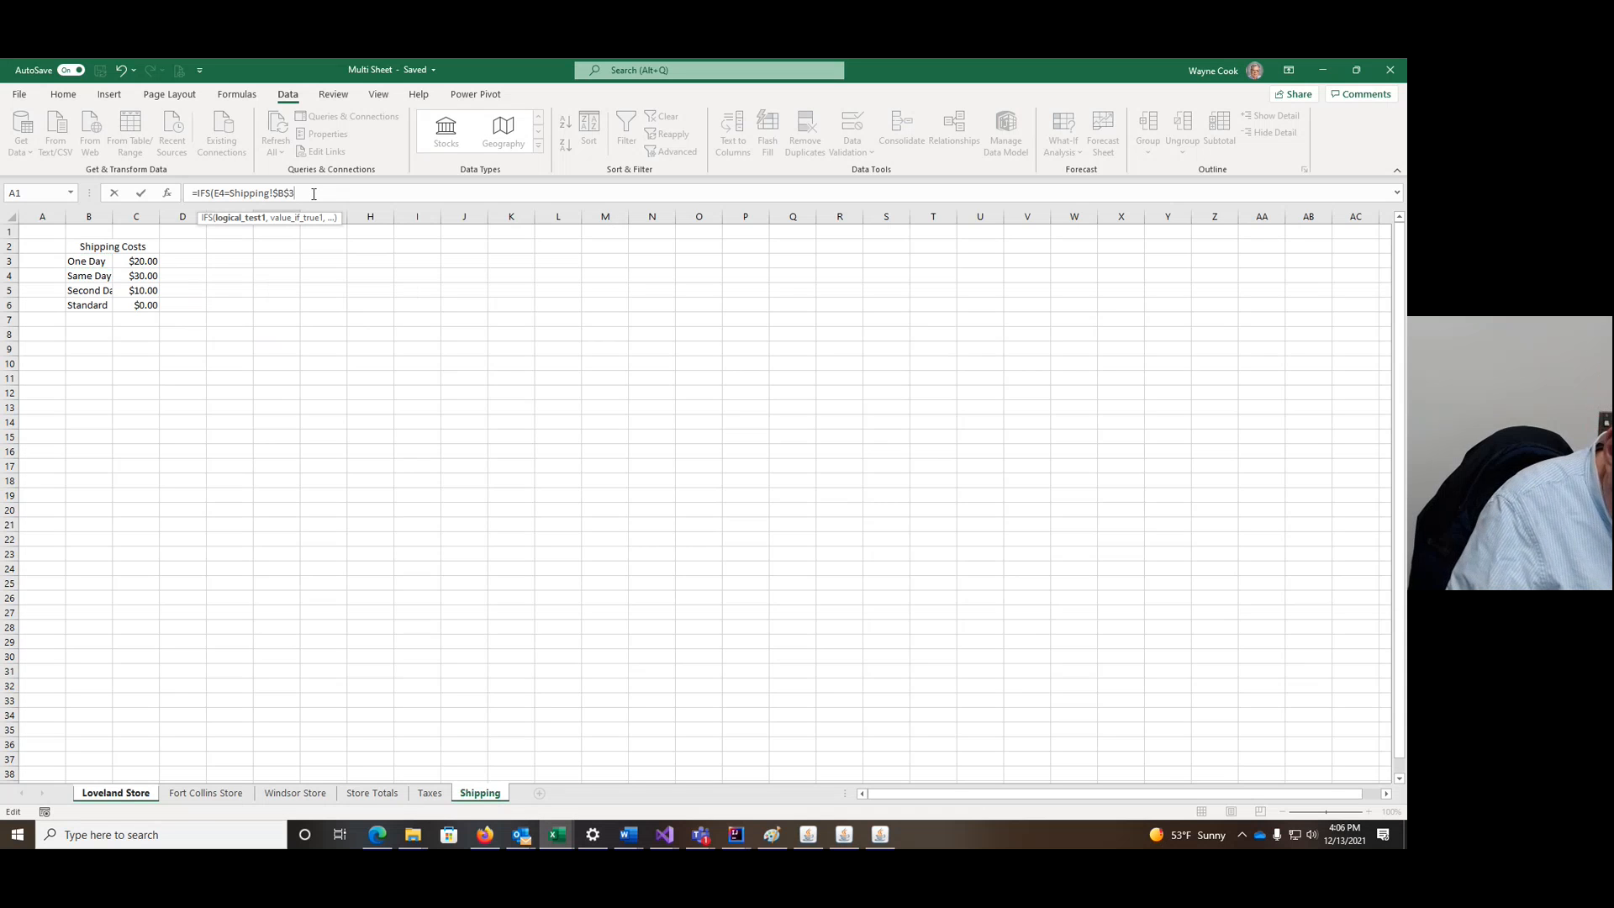
type(",")
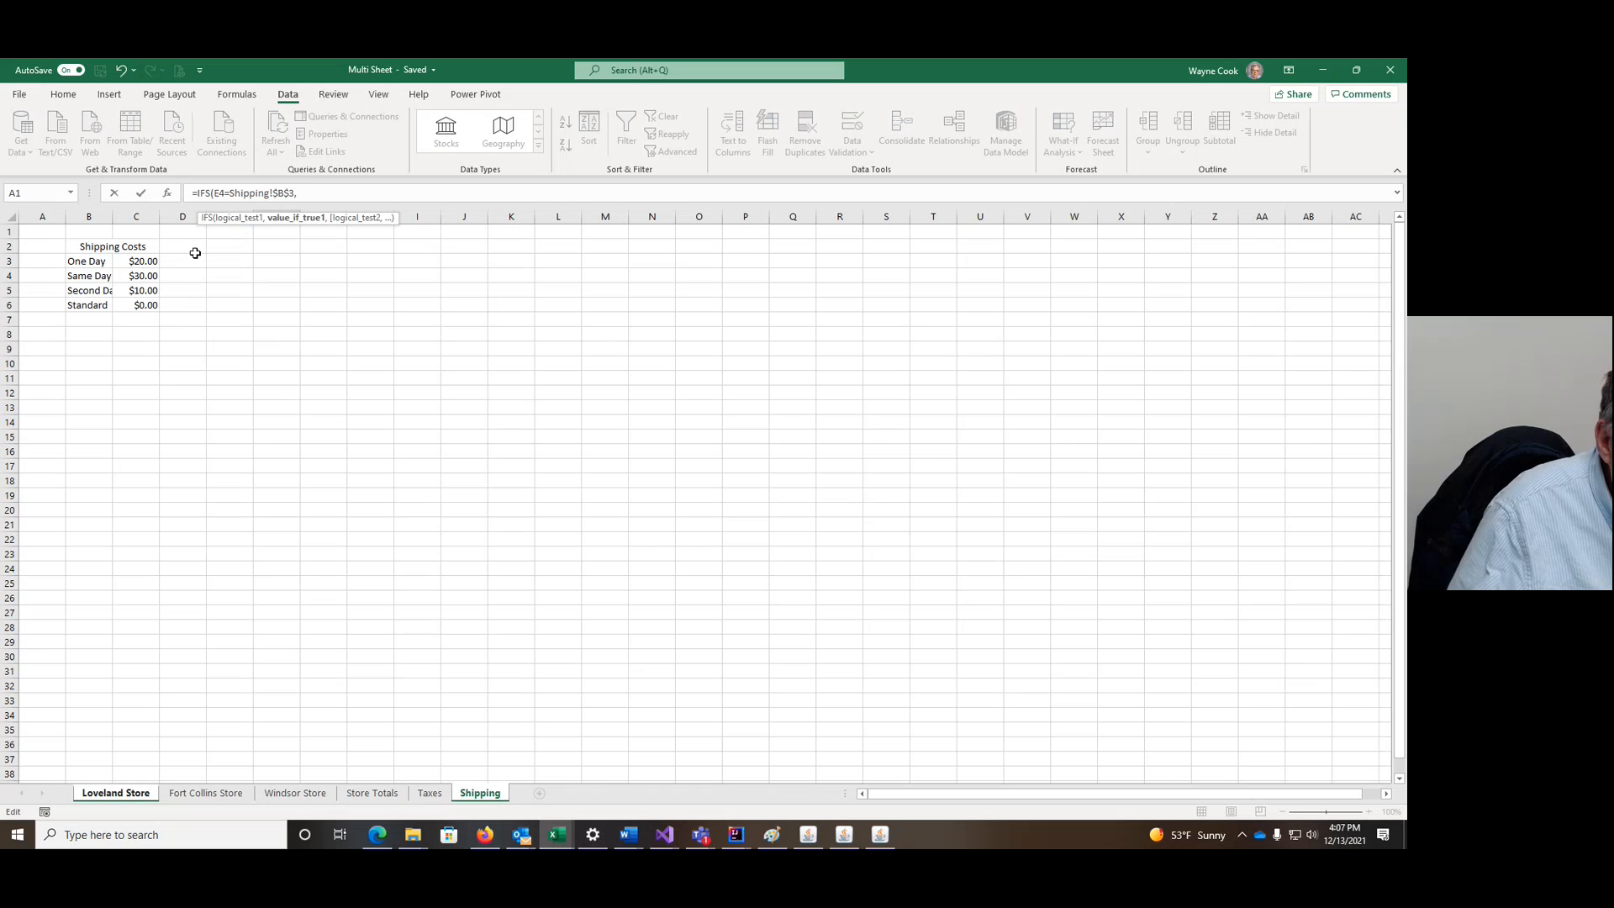
left_click(145, 261)
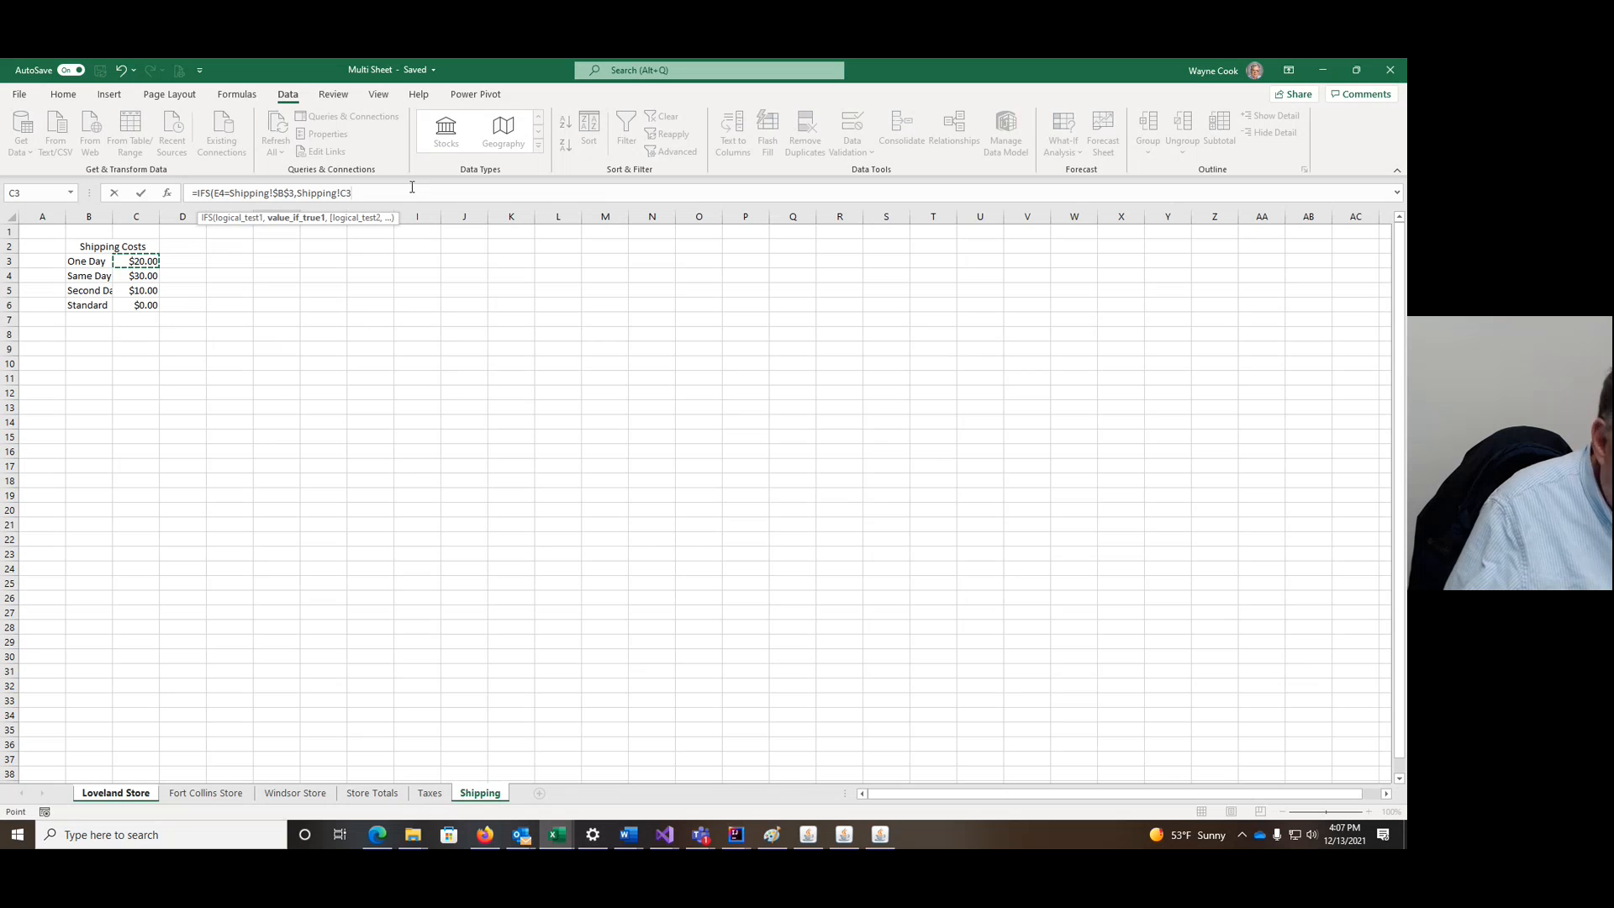
key("F4")
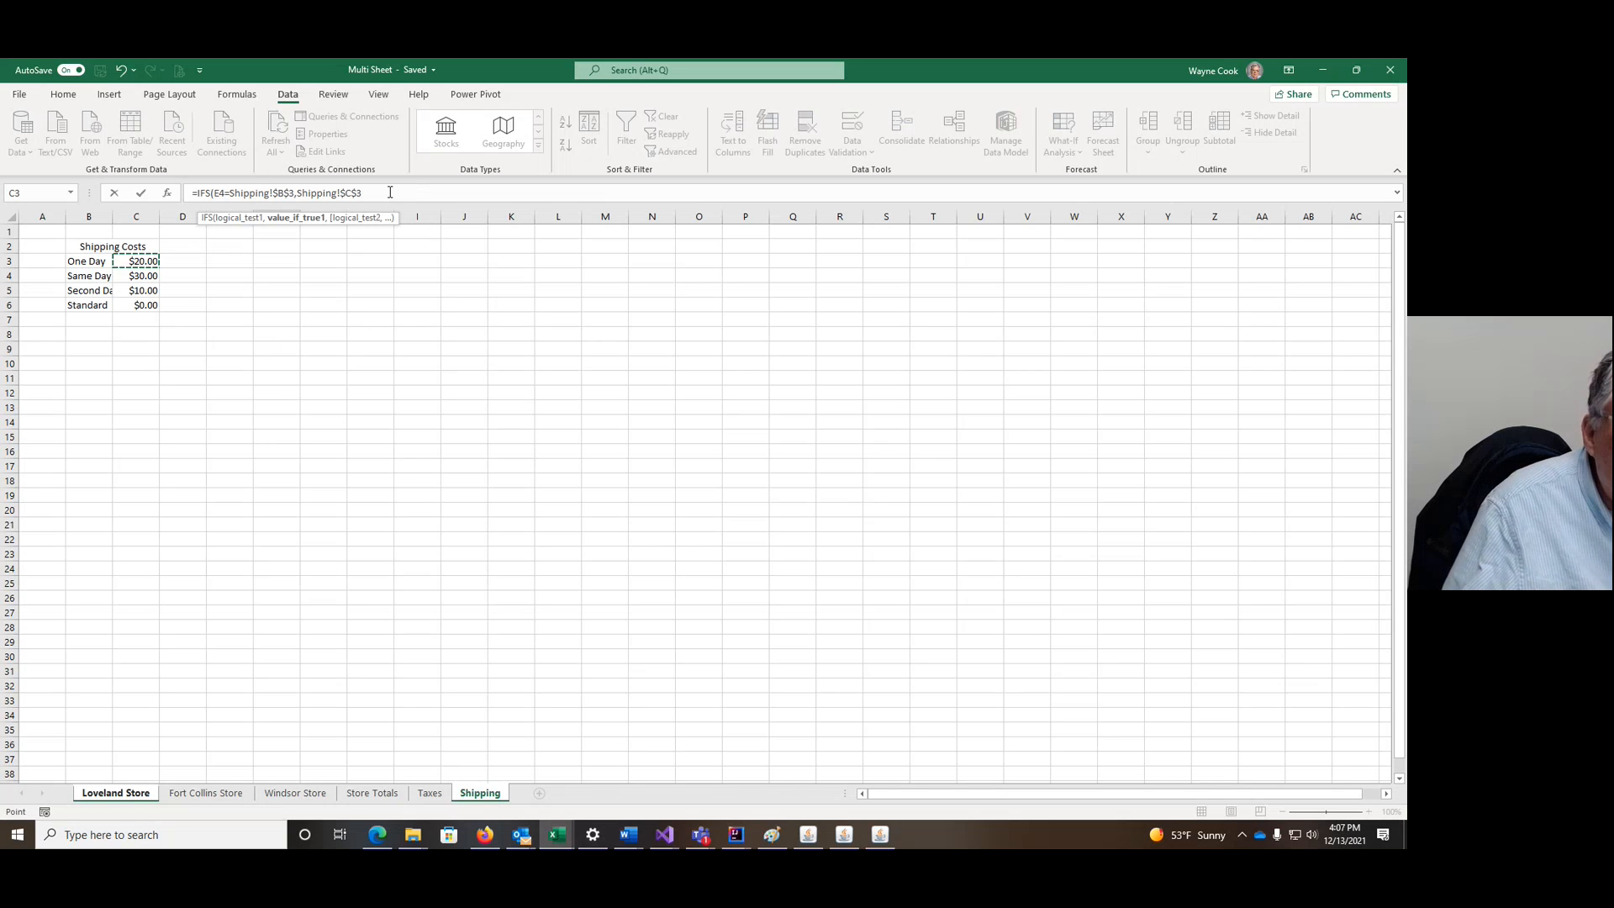
left_click(390, 193)
type(",")
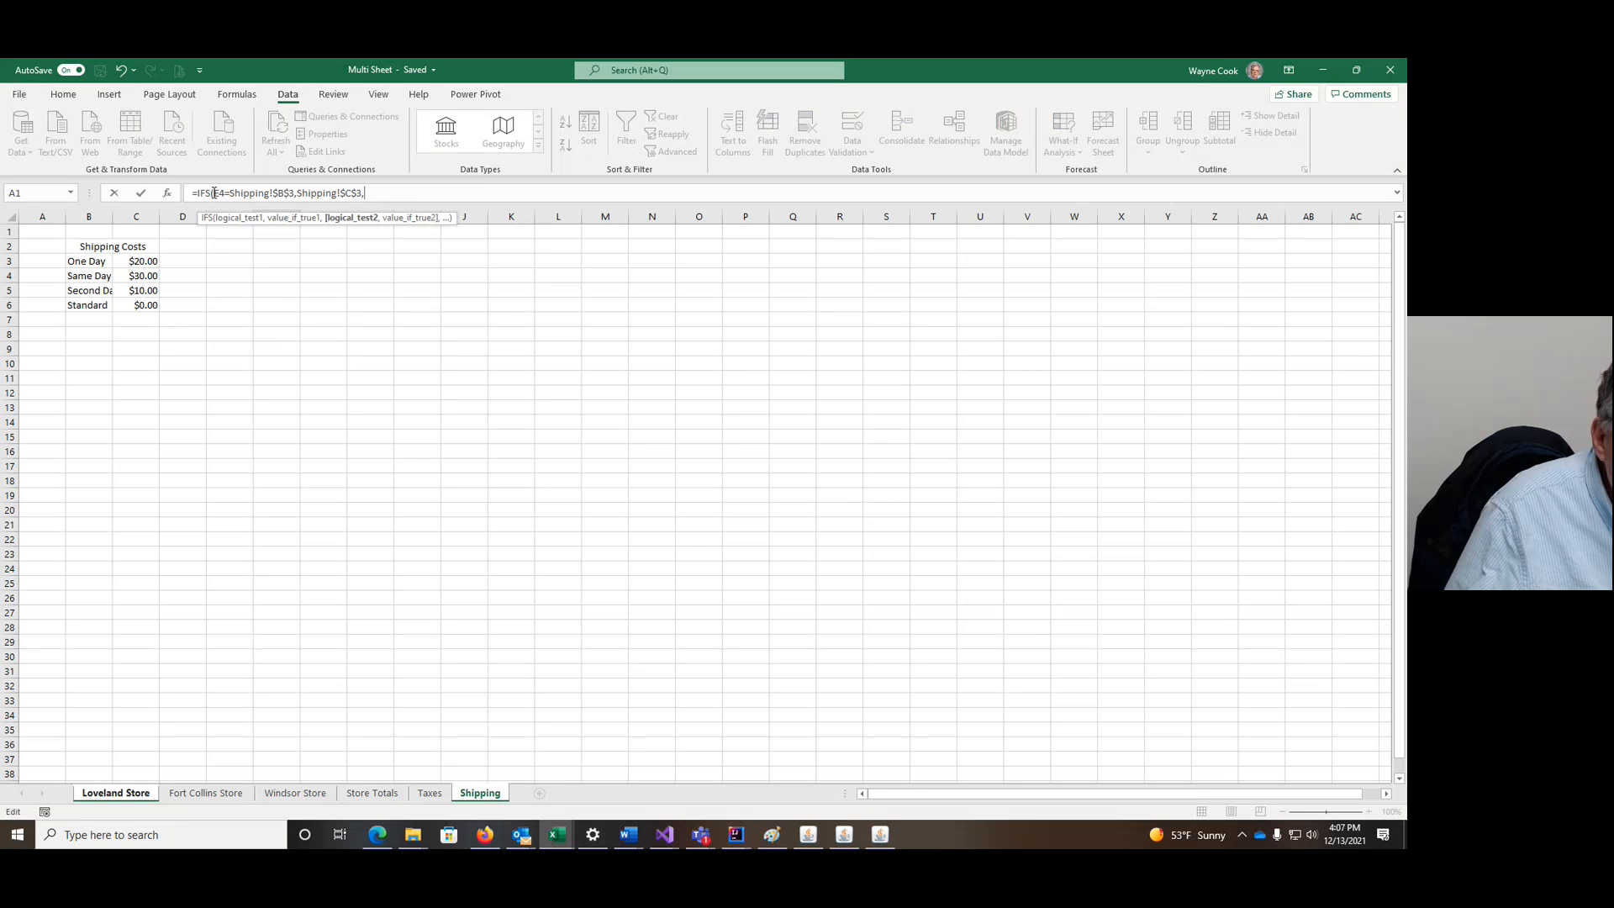
Step: Duplicate the first test/value pair at the end of the formula
left_click_drag(215, 192, 363, 192)
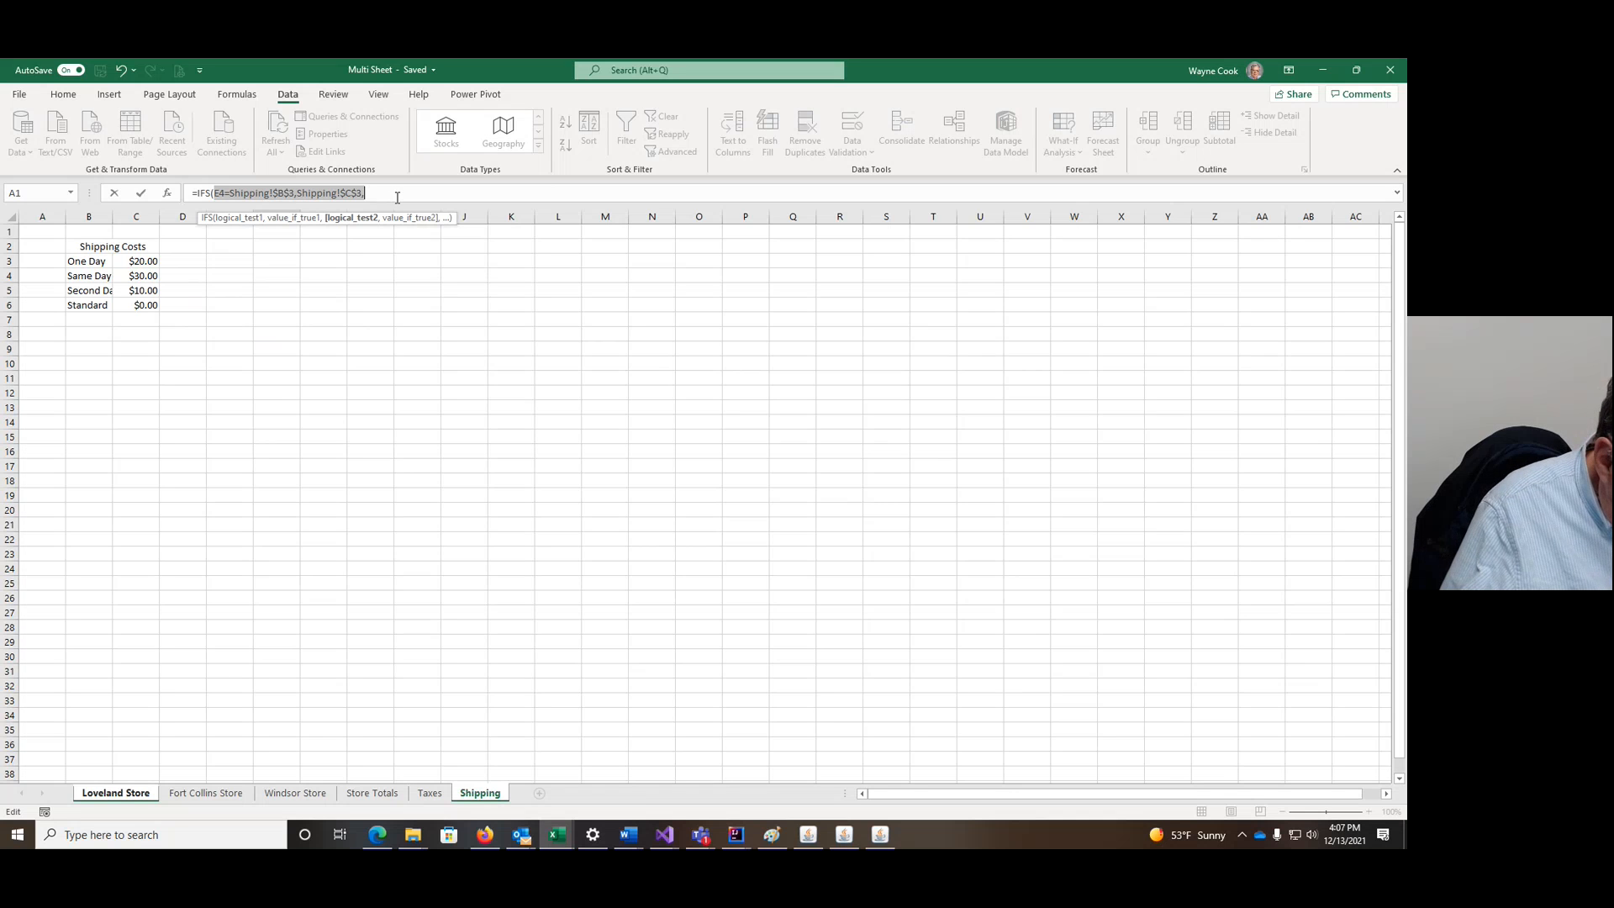
left_click(395, 193)
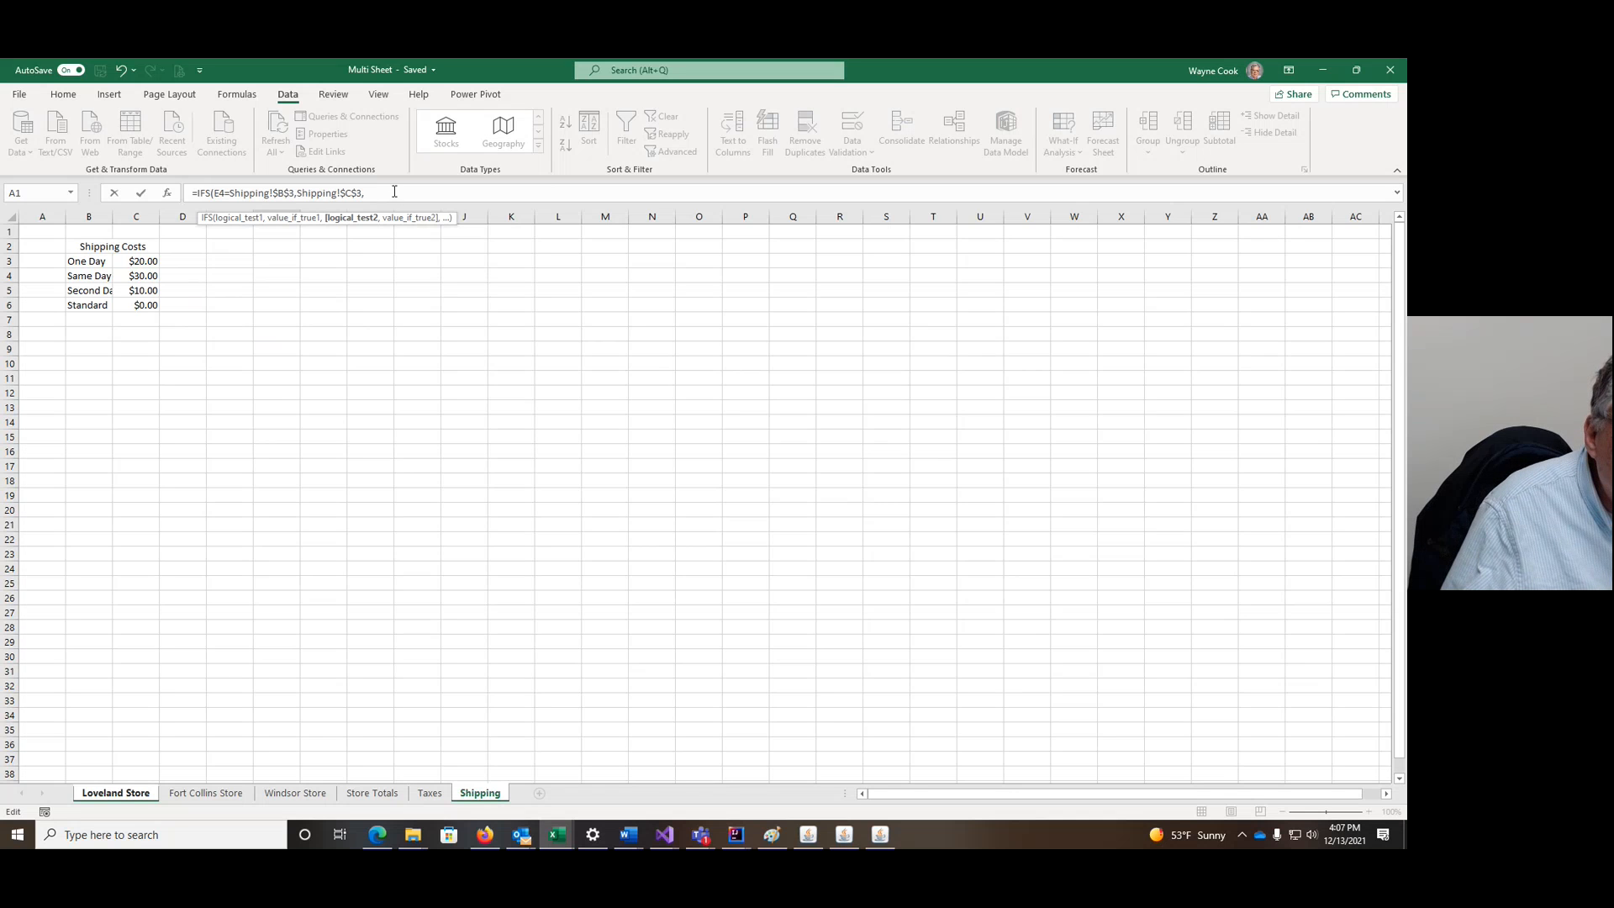
key("ctrl+v")
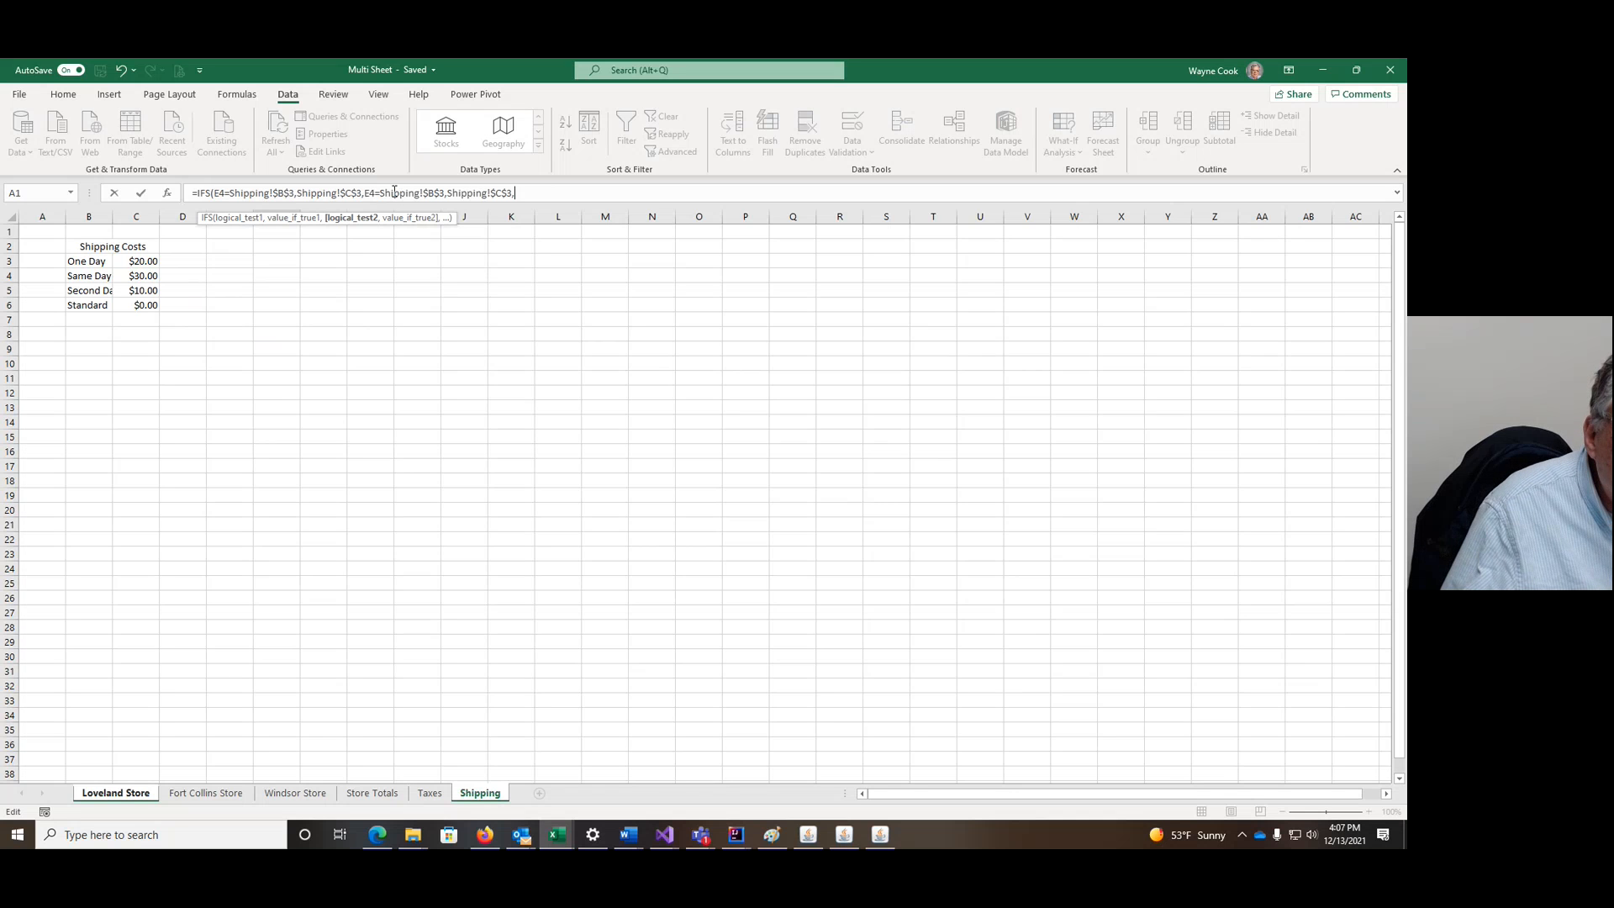
Step: Add the tests for Shipping rows 4 and 5 ($B$4/$C$4, $B$5/$C$5)
left_click(440, 192)
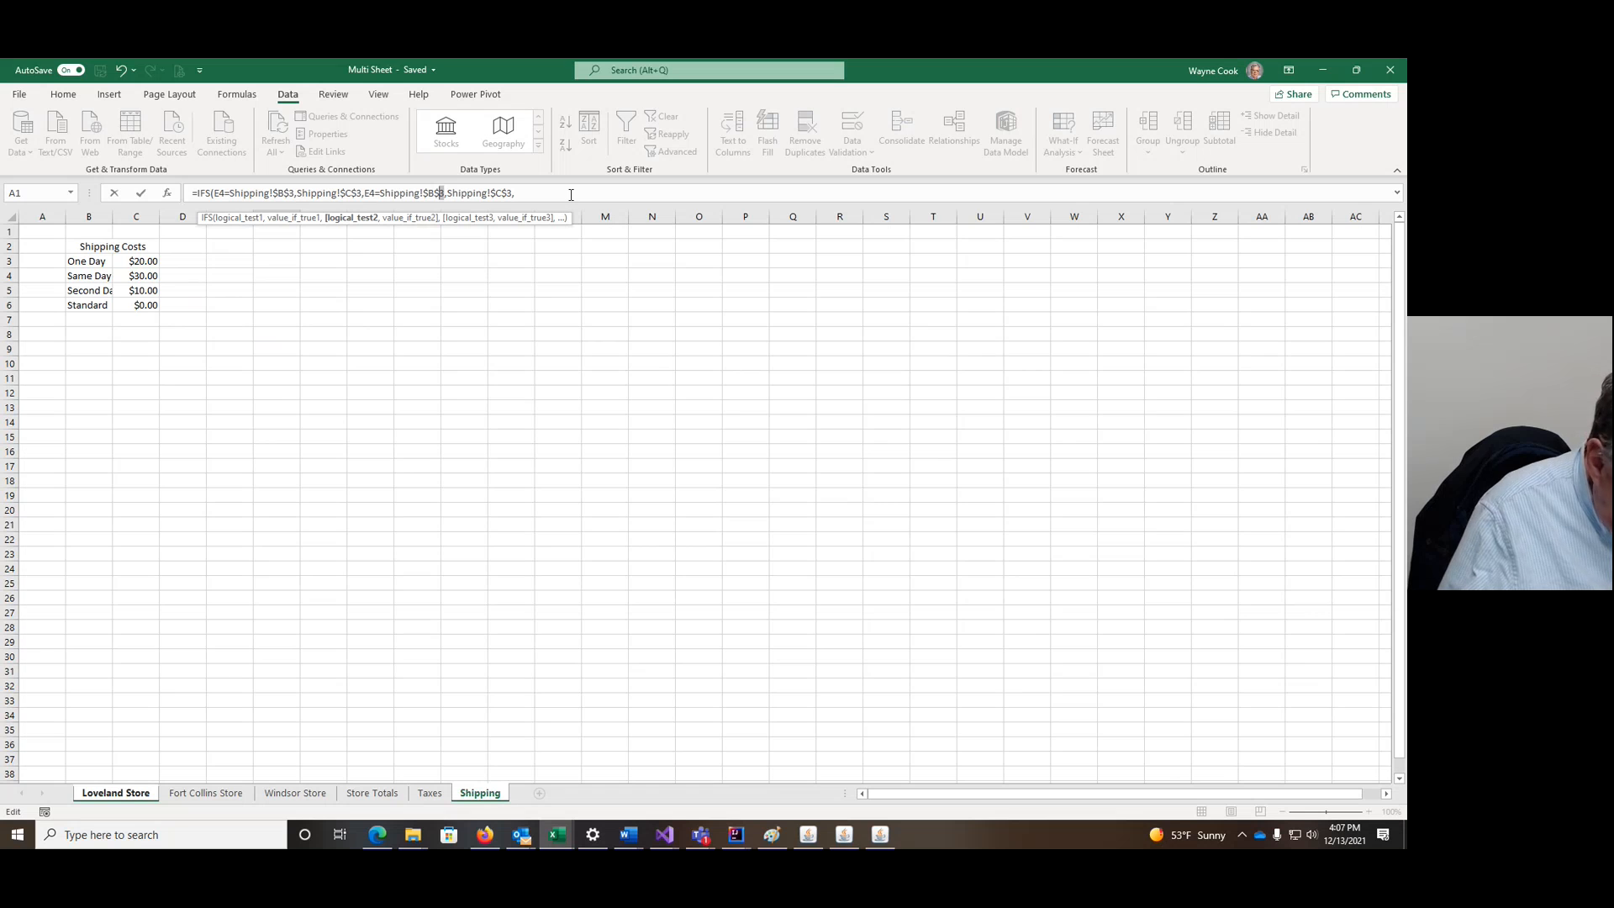
key("Delete")
type("4")
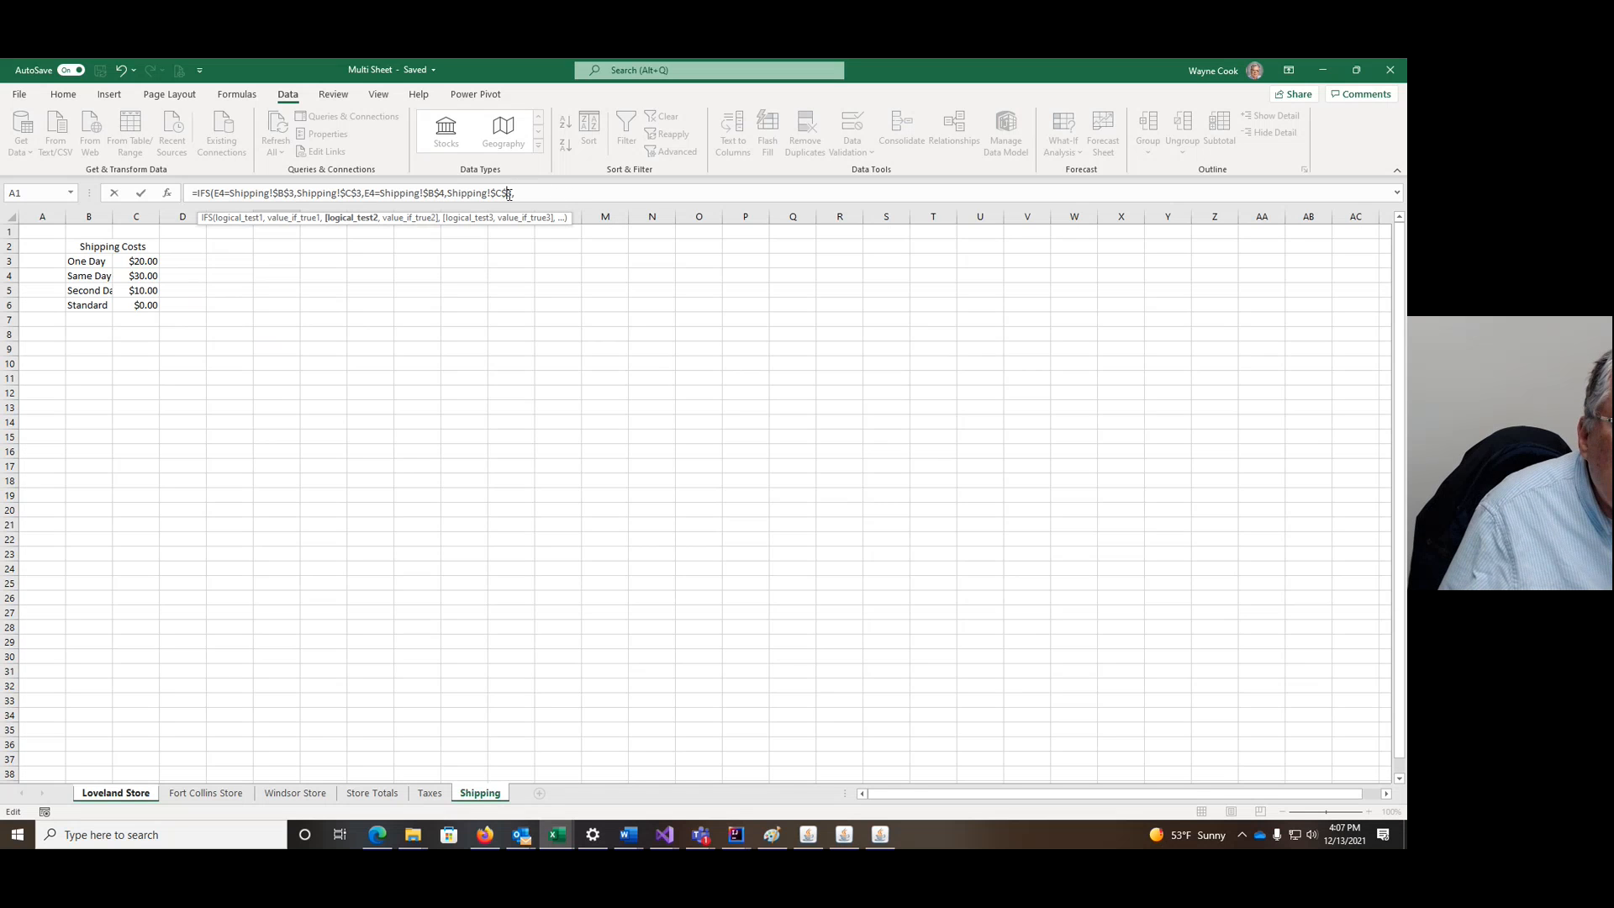
type("4")
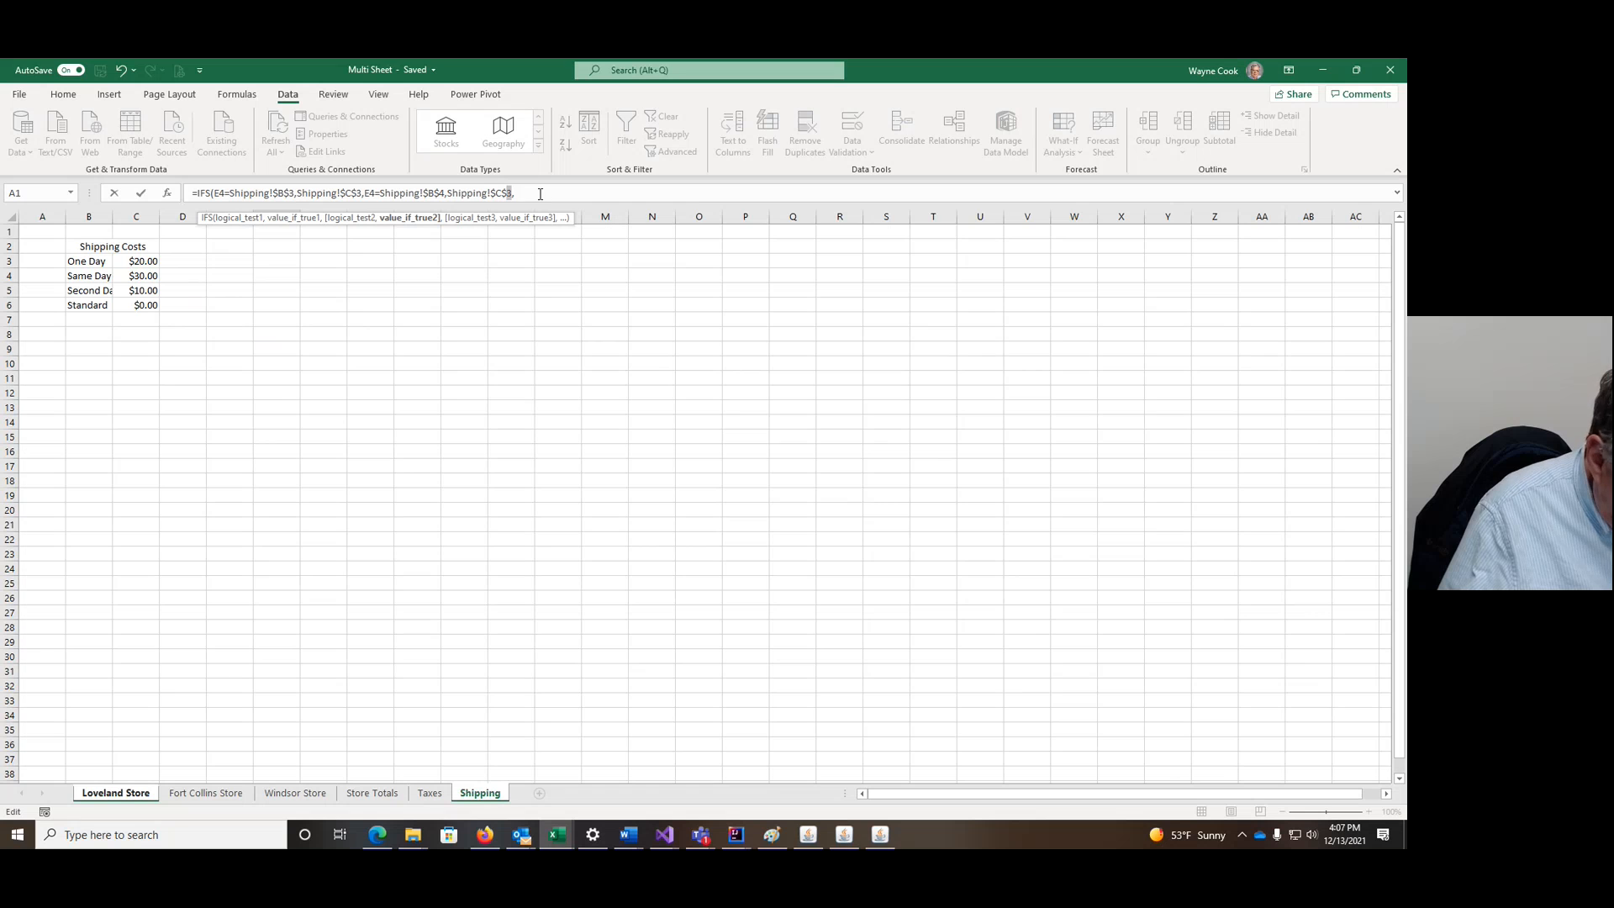
type(",")
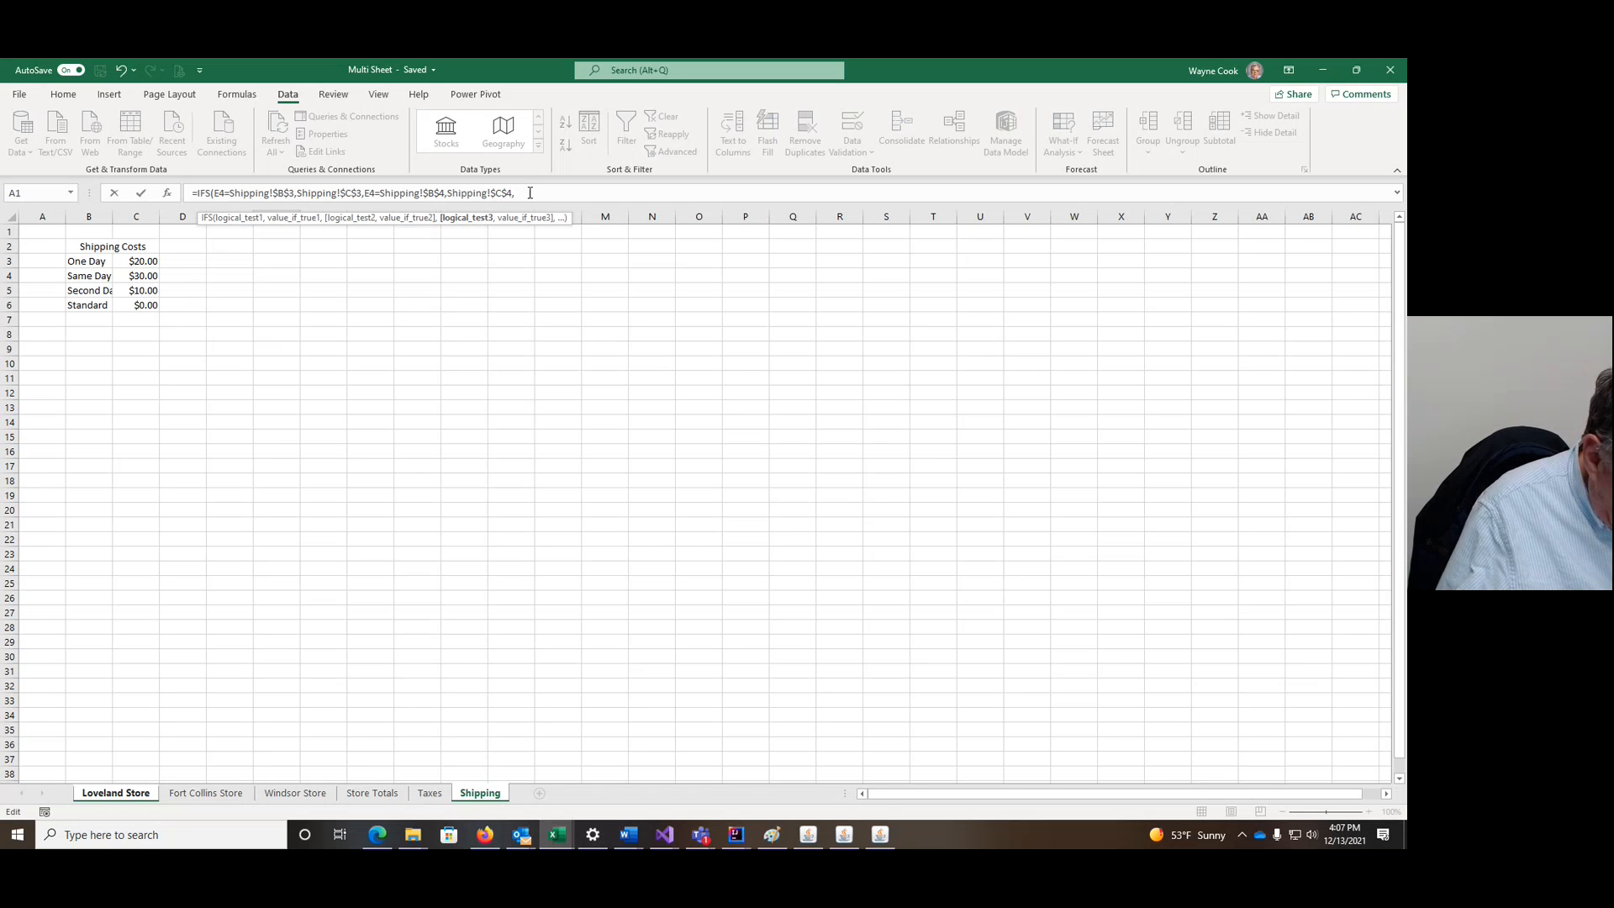
key("ctrl+v")
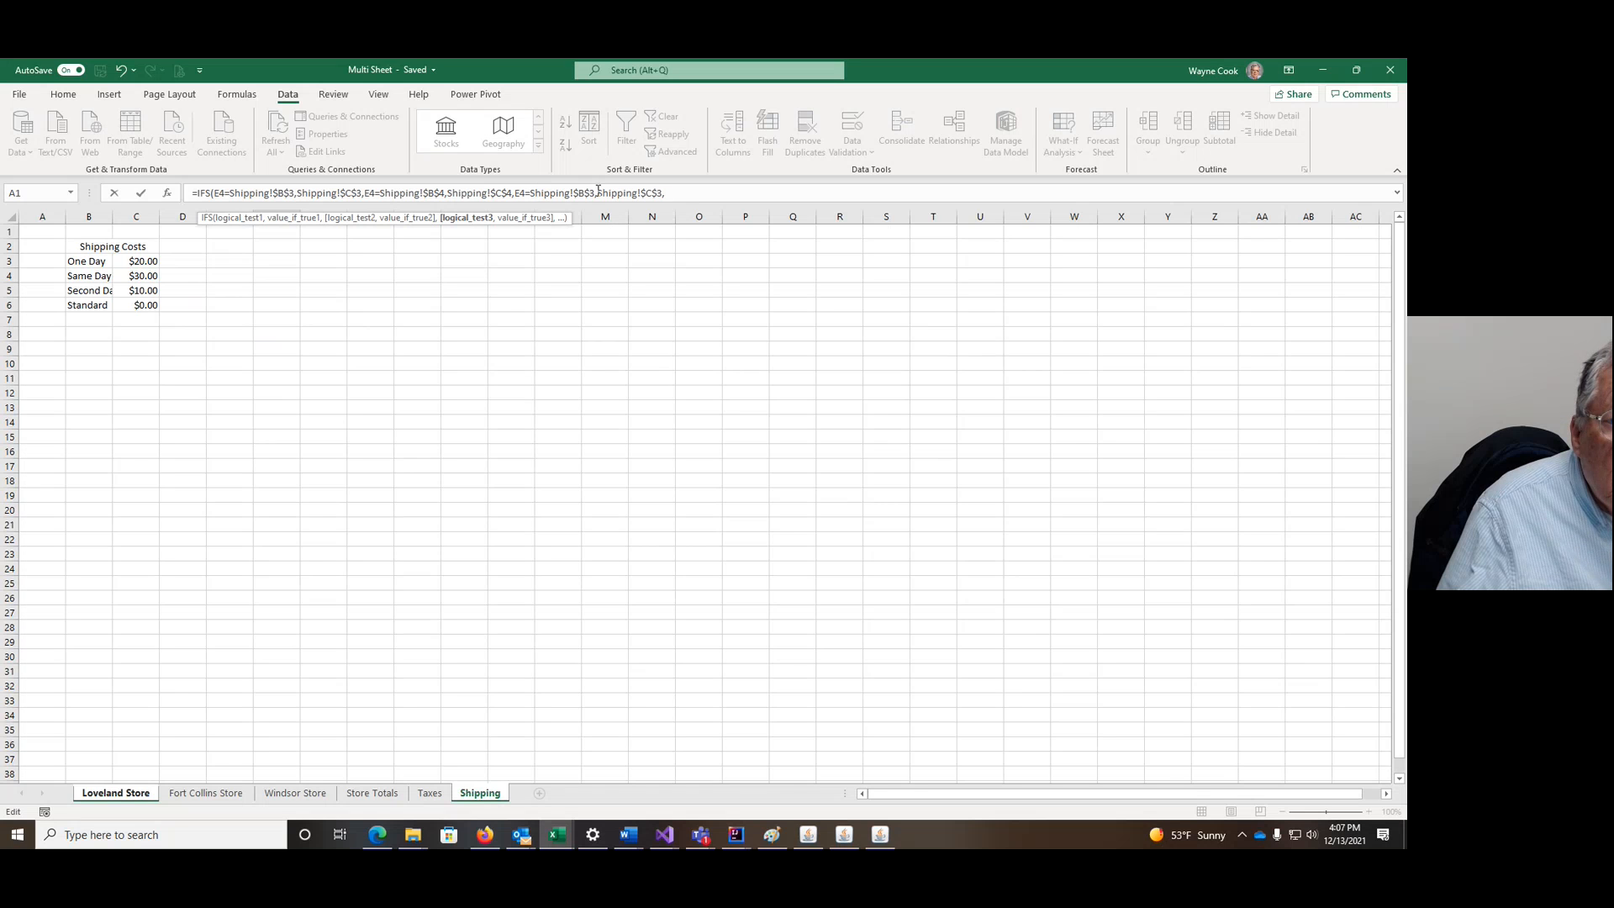
left_click_drag(592, 193, 590, 193)
type("5")
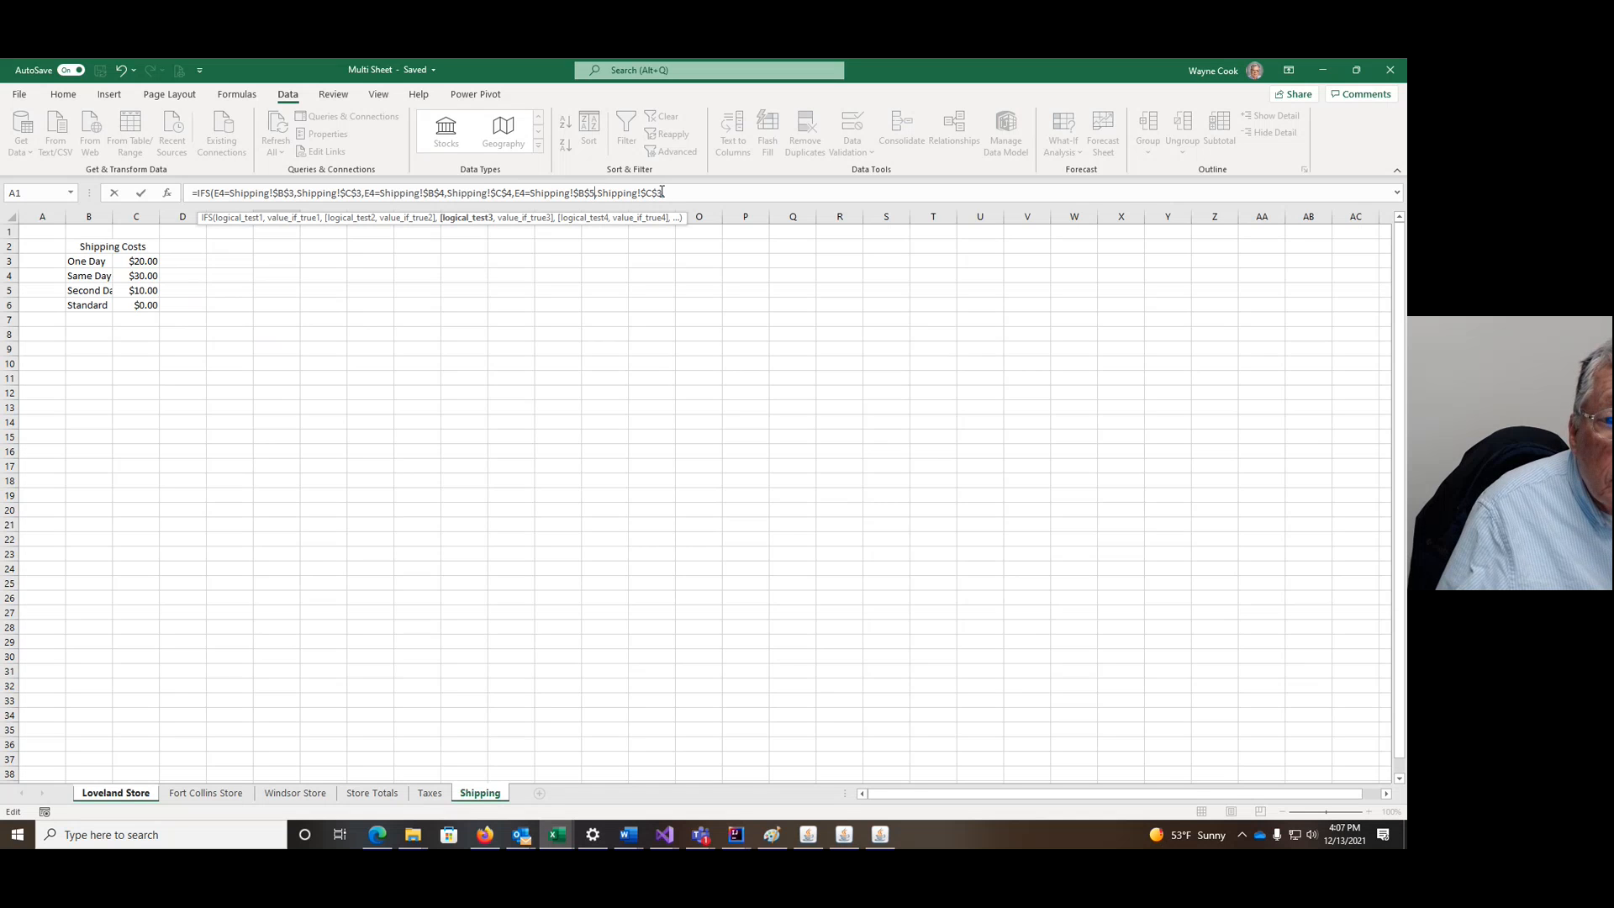
left_click_drag(657, 194, 663, 194)
type("5,")
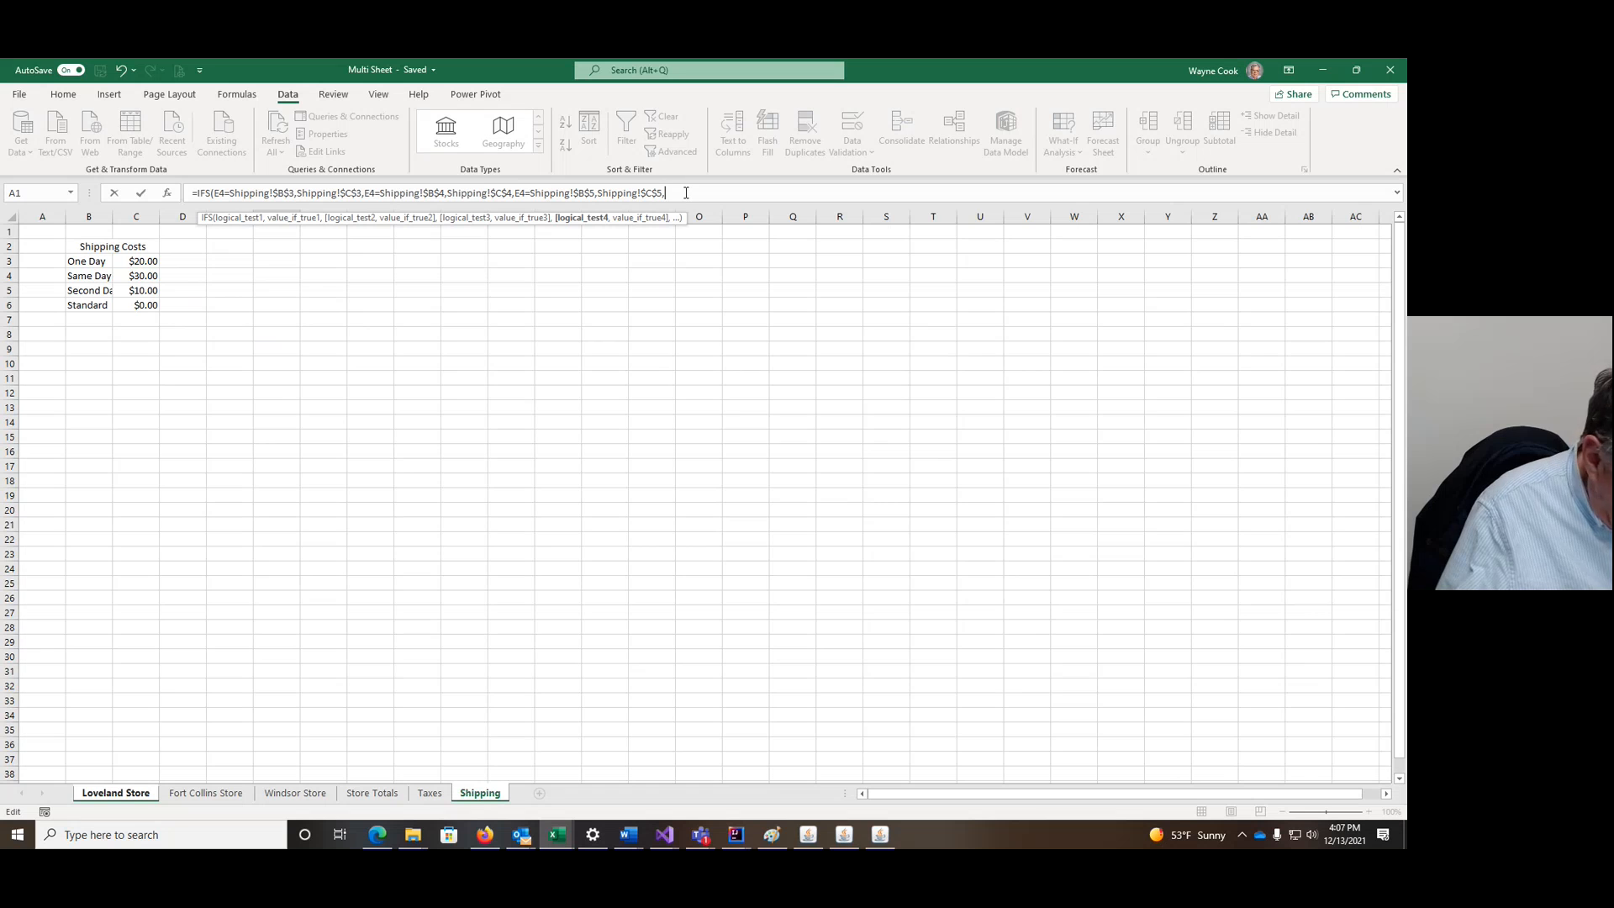
Step: Add the row 6 pair ($B$6/$C$6), close the parenthesis and commit the formula
key("ctrl+v")
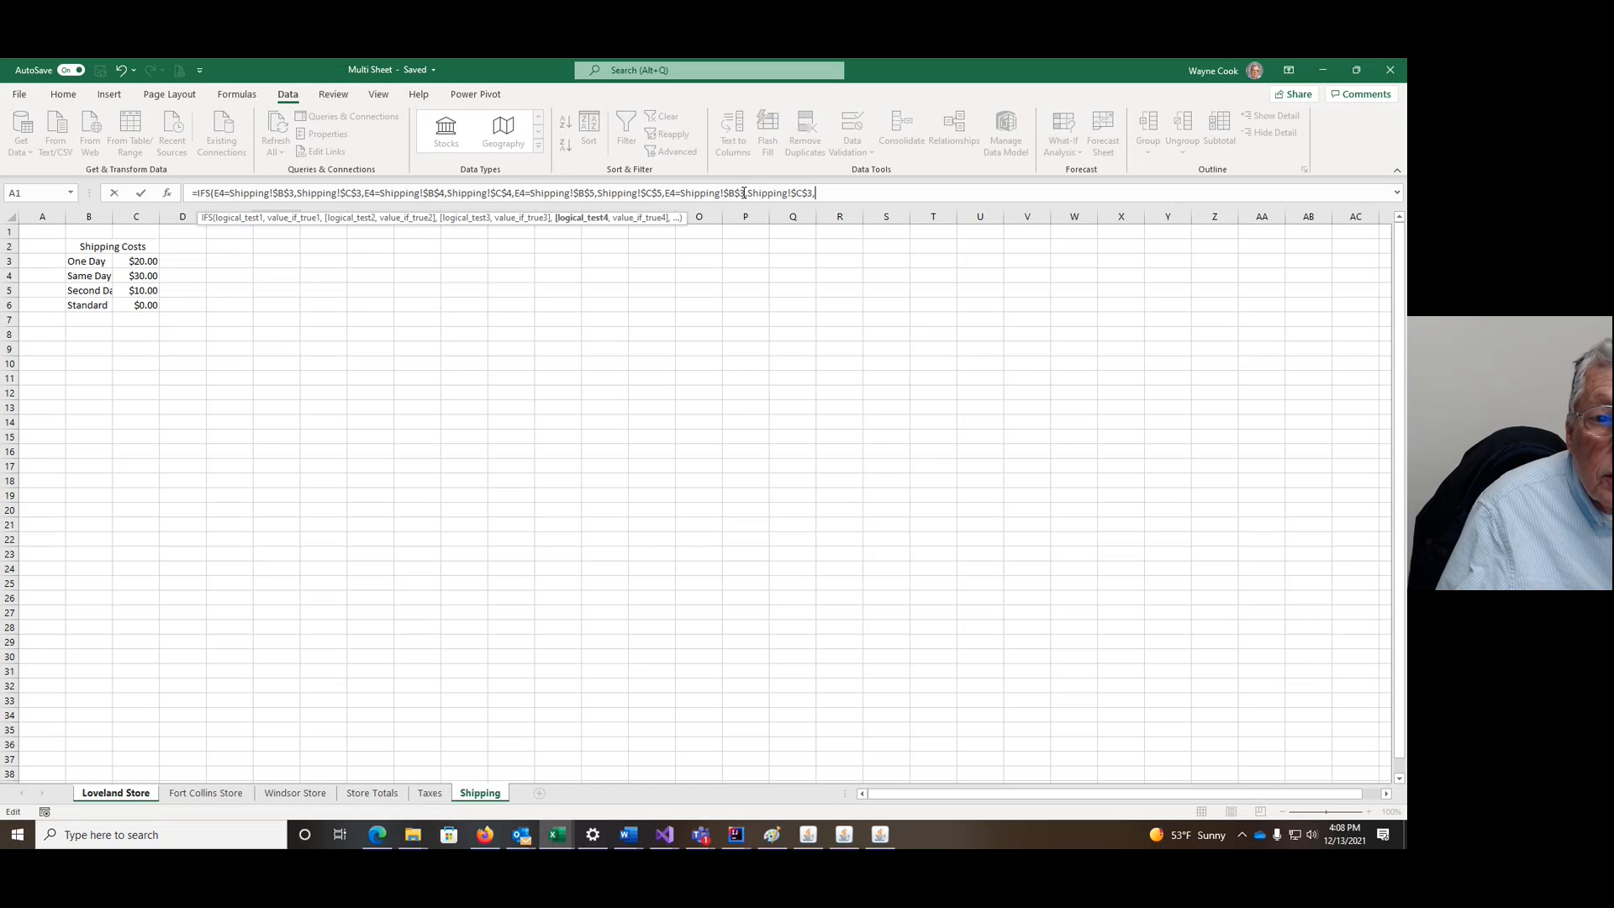
left_click(742, 193)
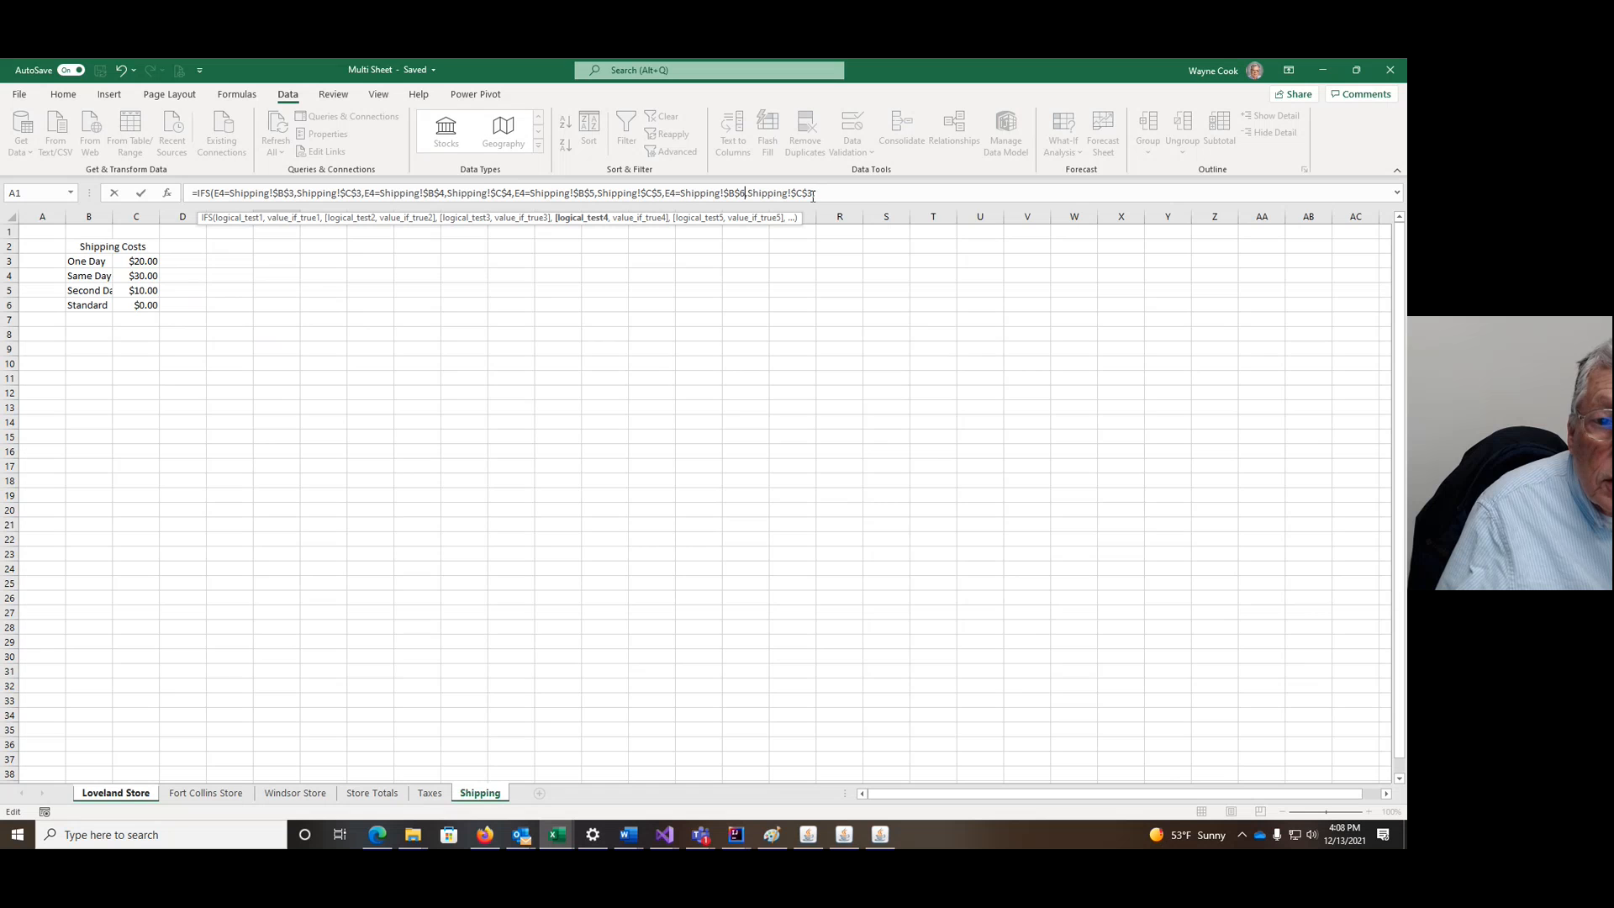
left_click(809, 194)
type(",")
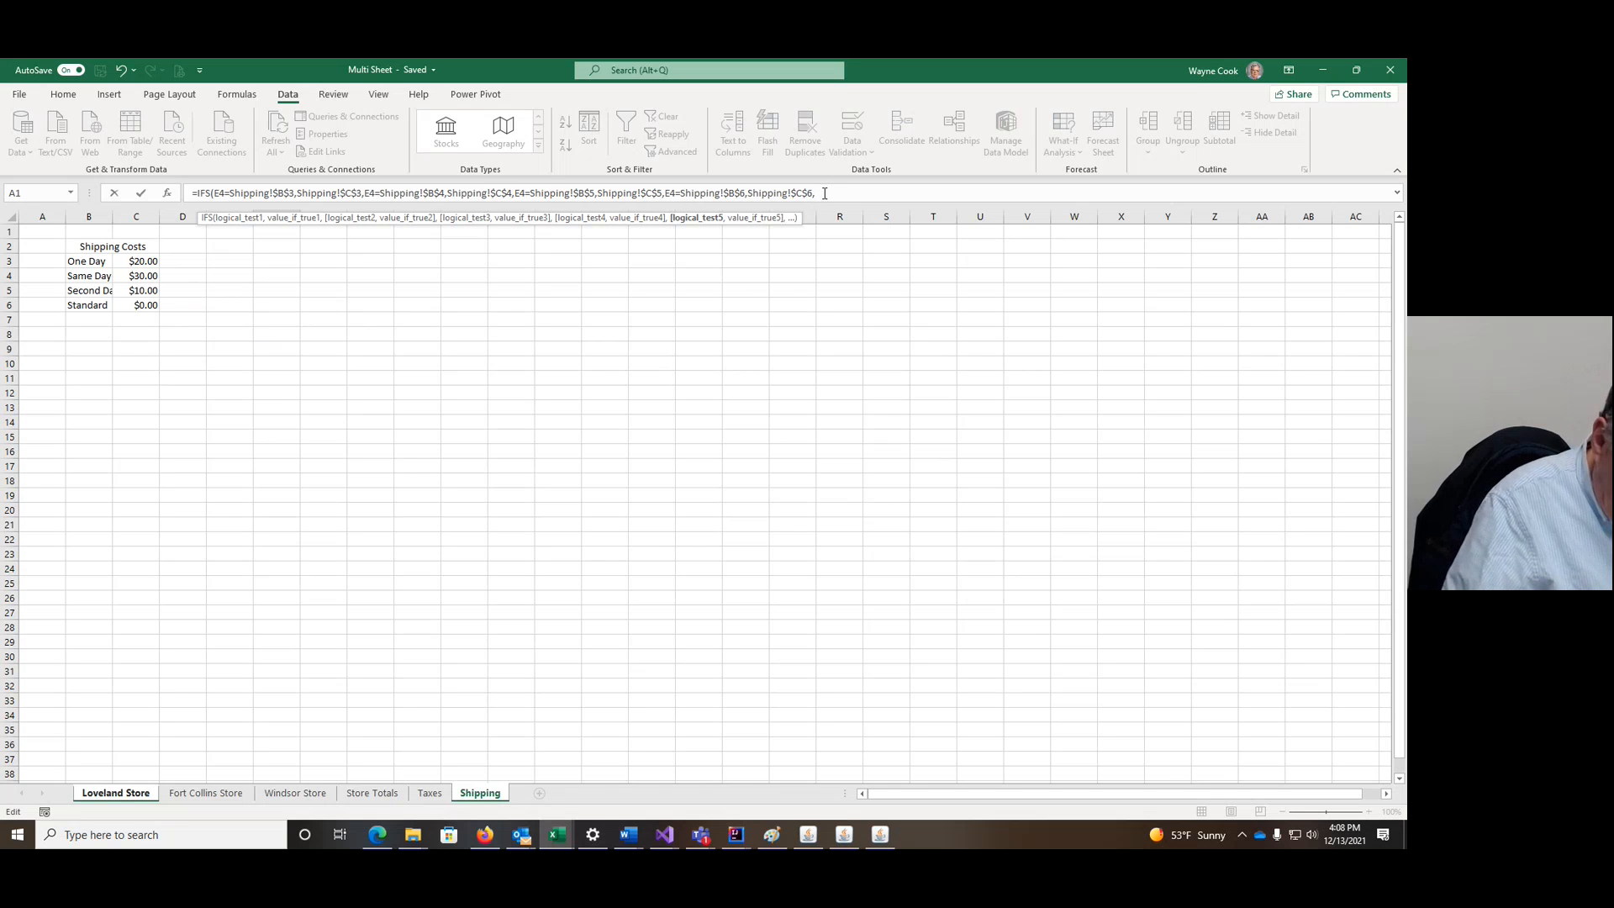
type(")")
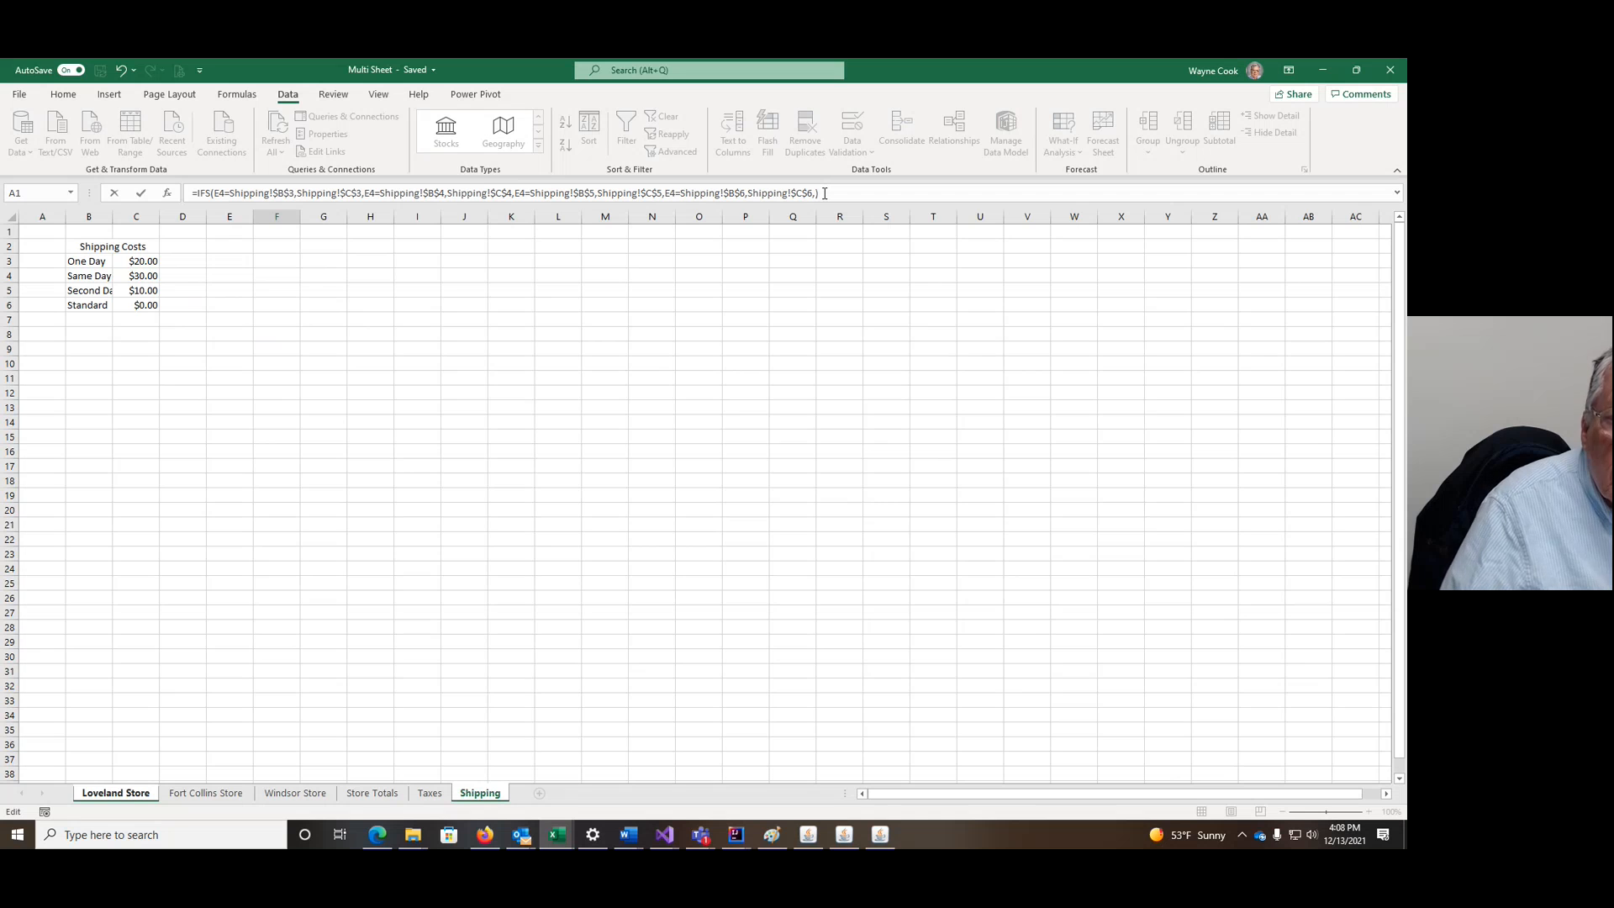
key("BackSpace")
key("BackSpace")
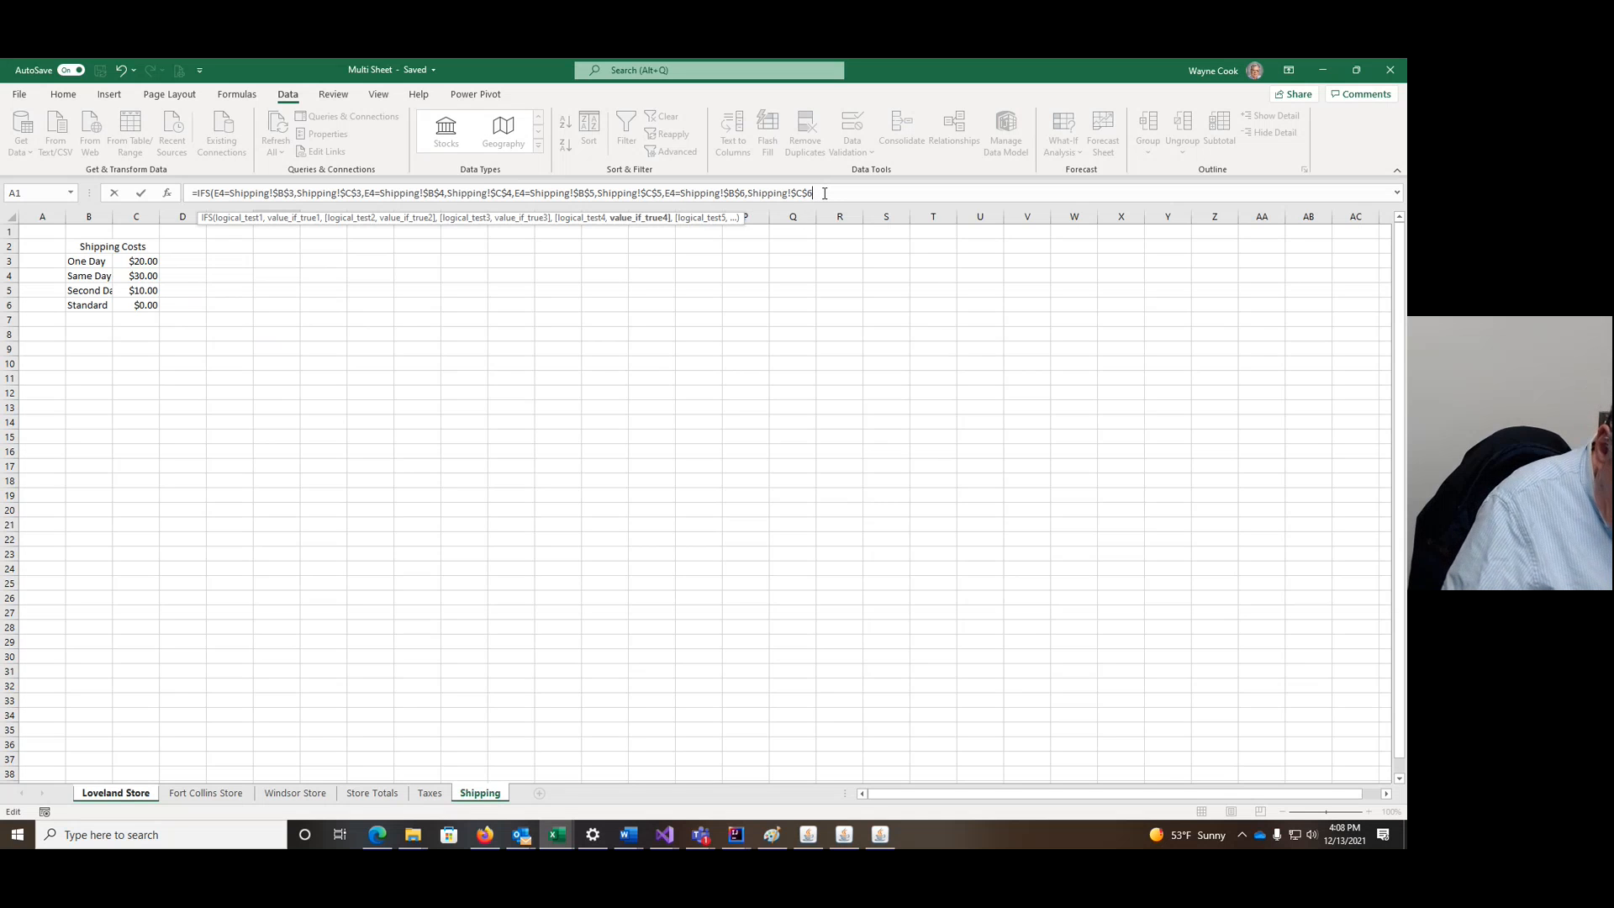
type(")")
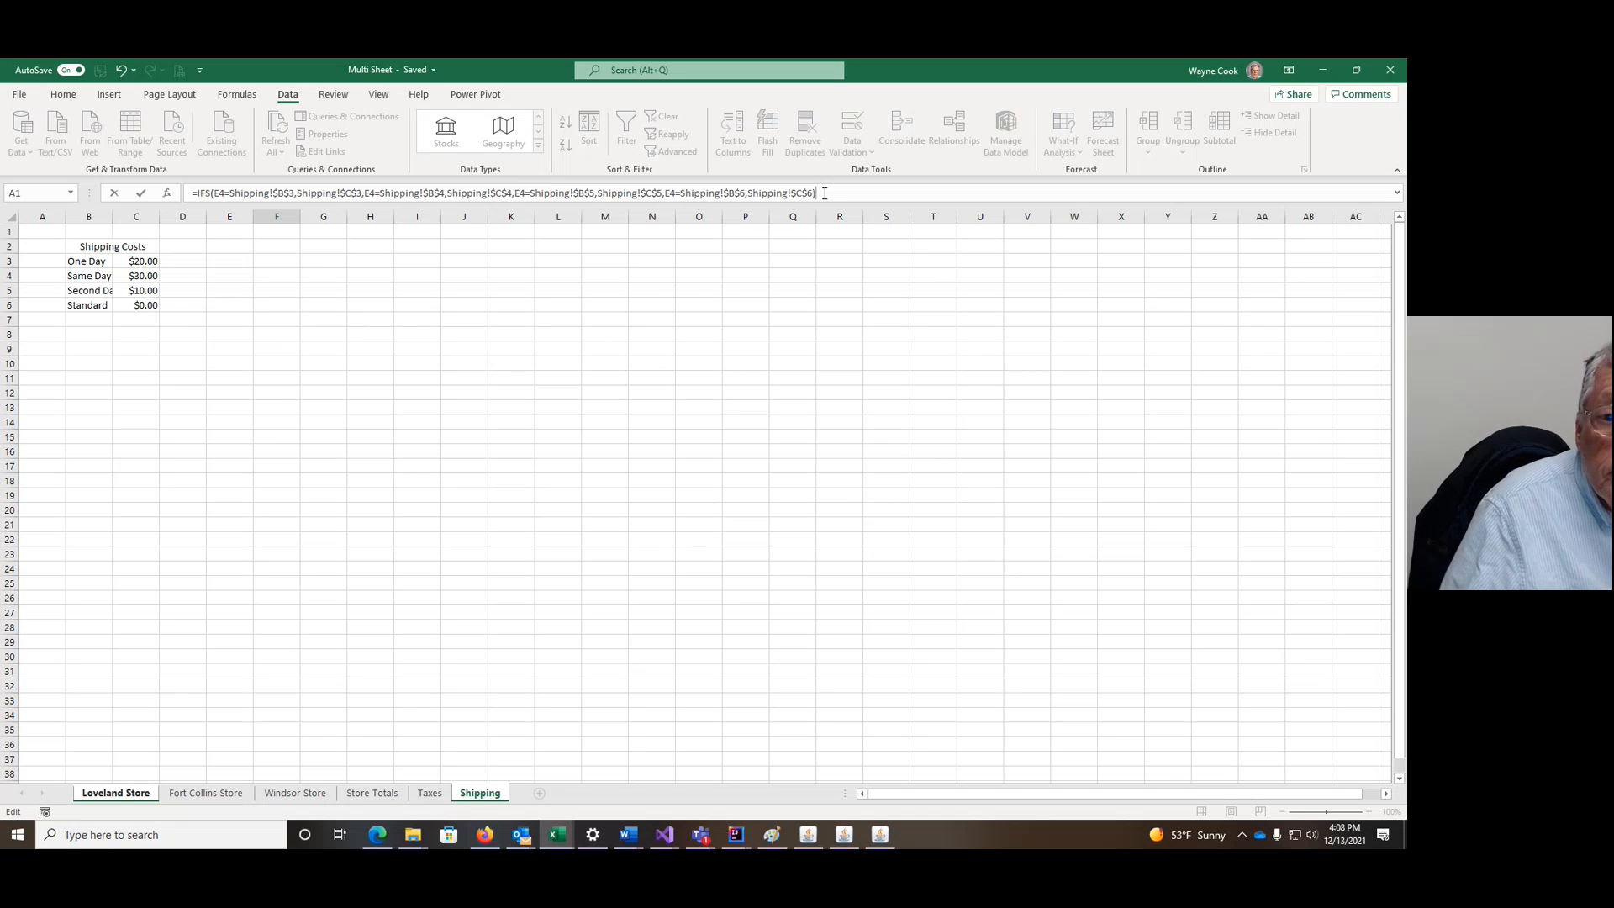
key("Return")
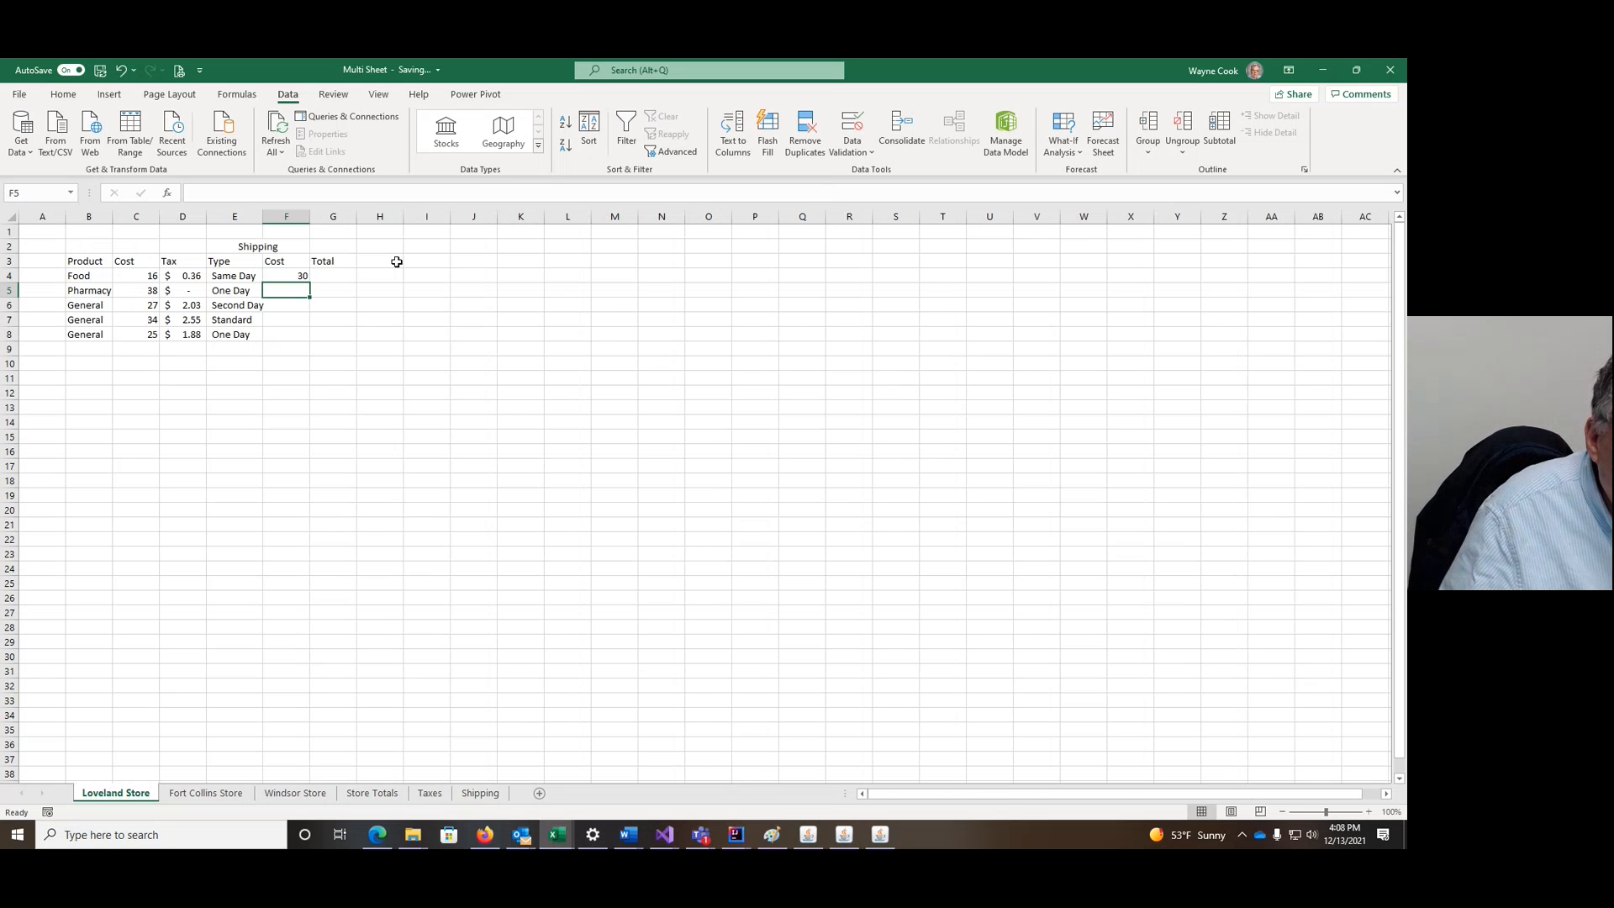
Step: Copy the shipping formula down F4:F8 and format it as accounting currency
left_click(292, 279)
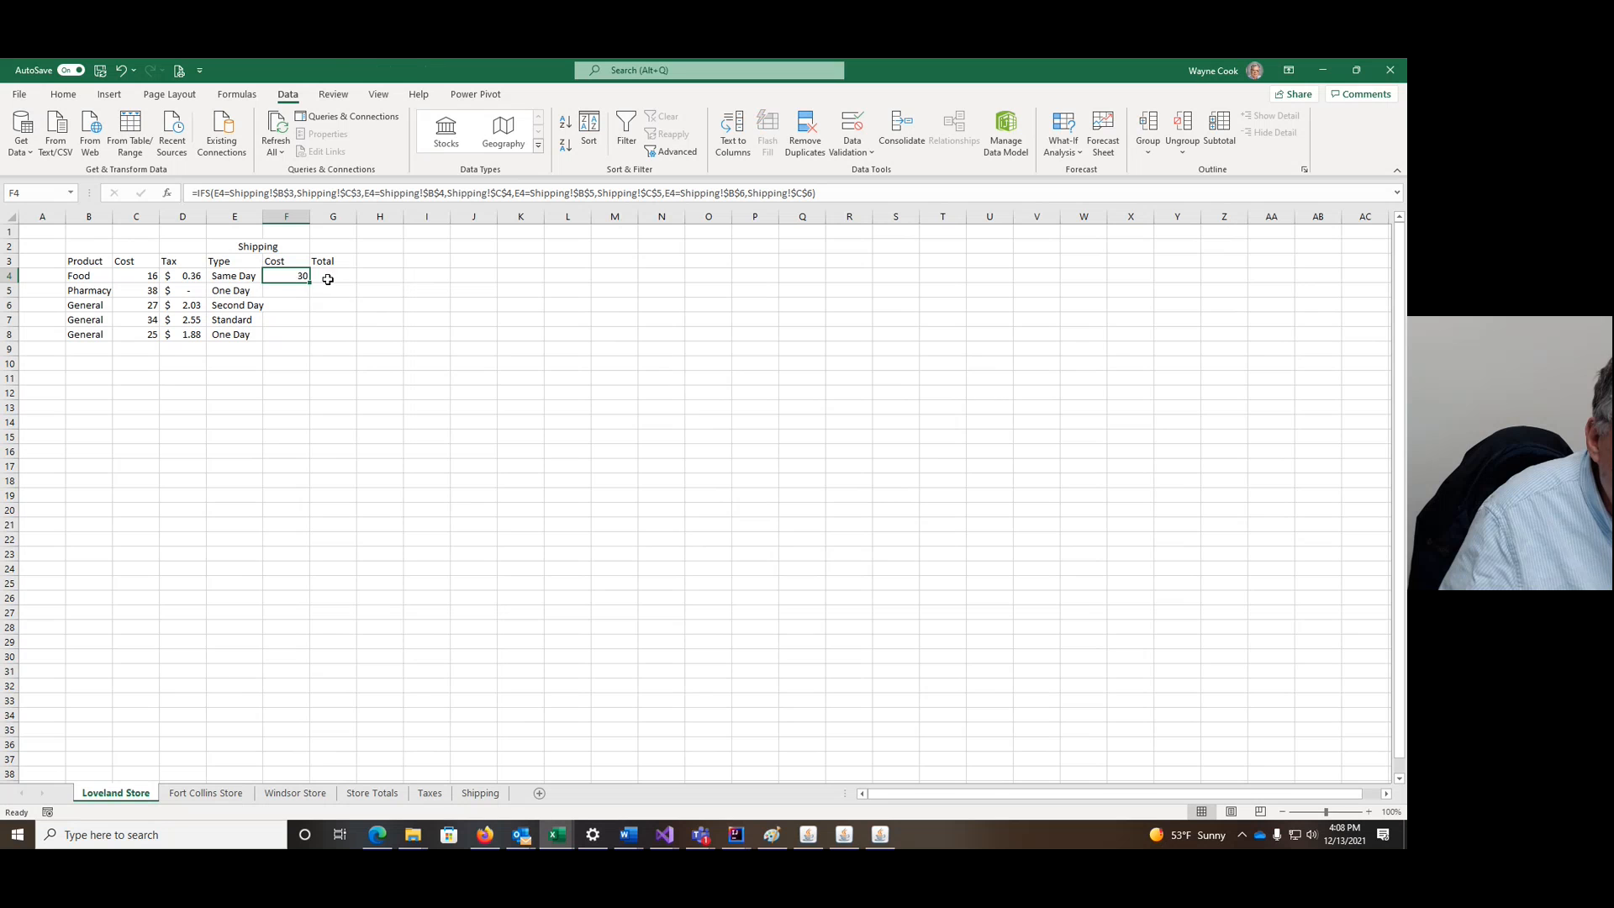
left_click_drag(309, 282, 309, 339)
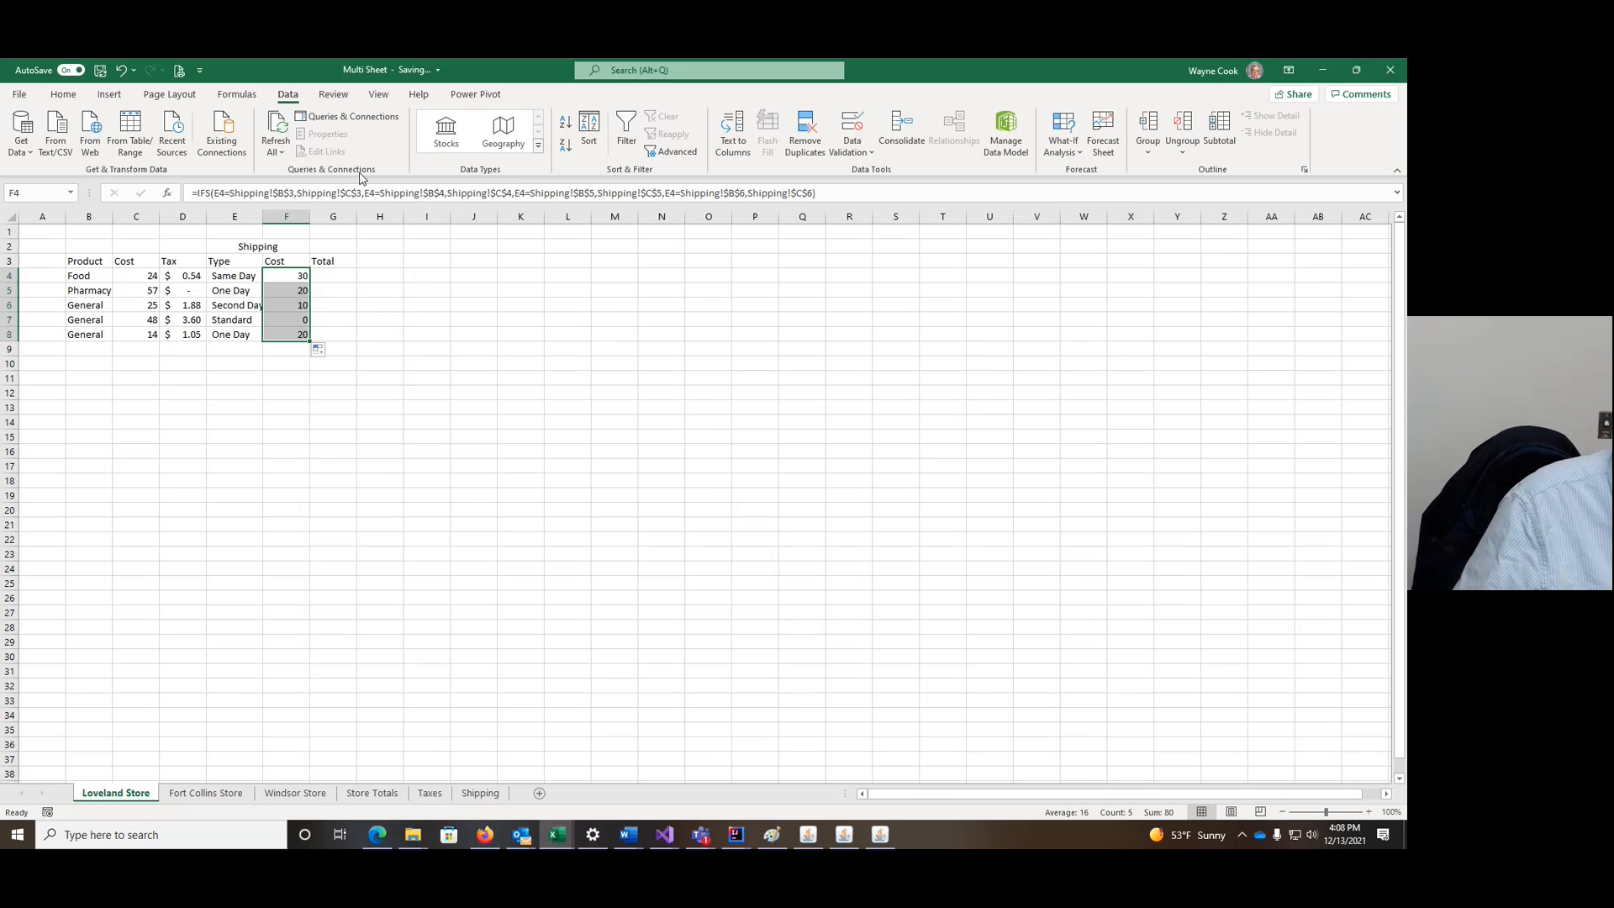
left_click(63, 94)
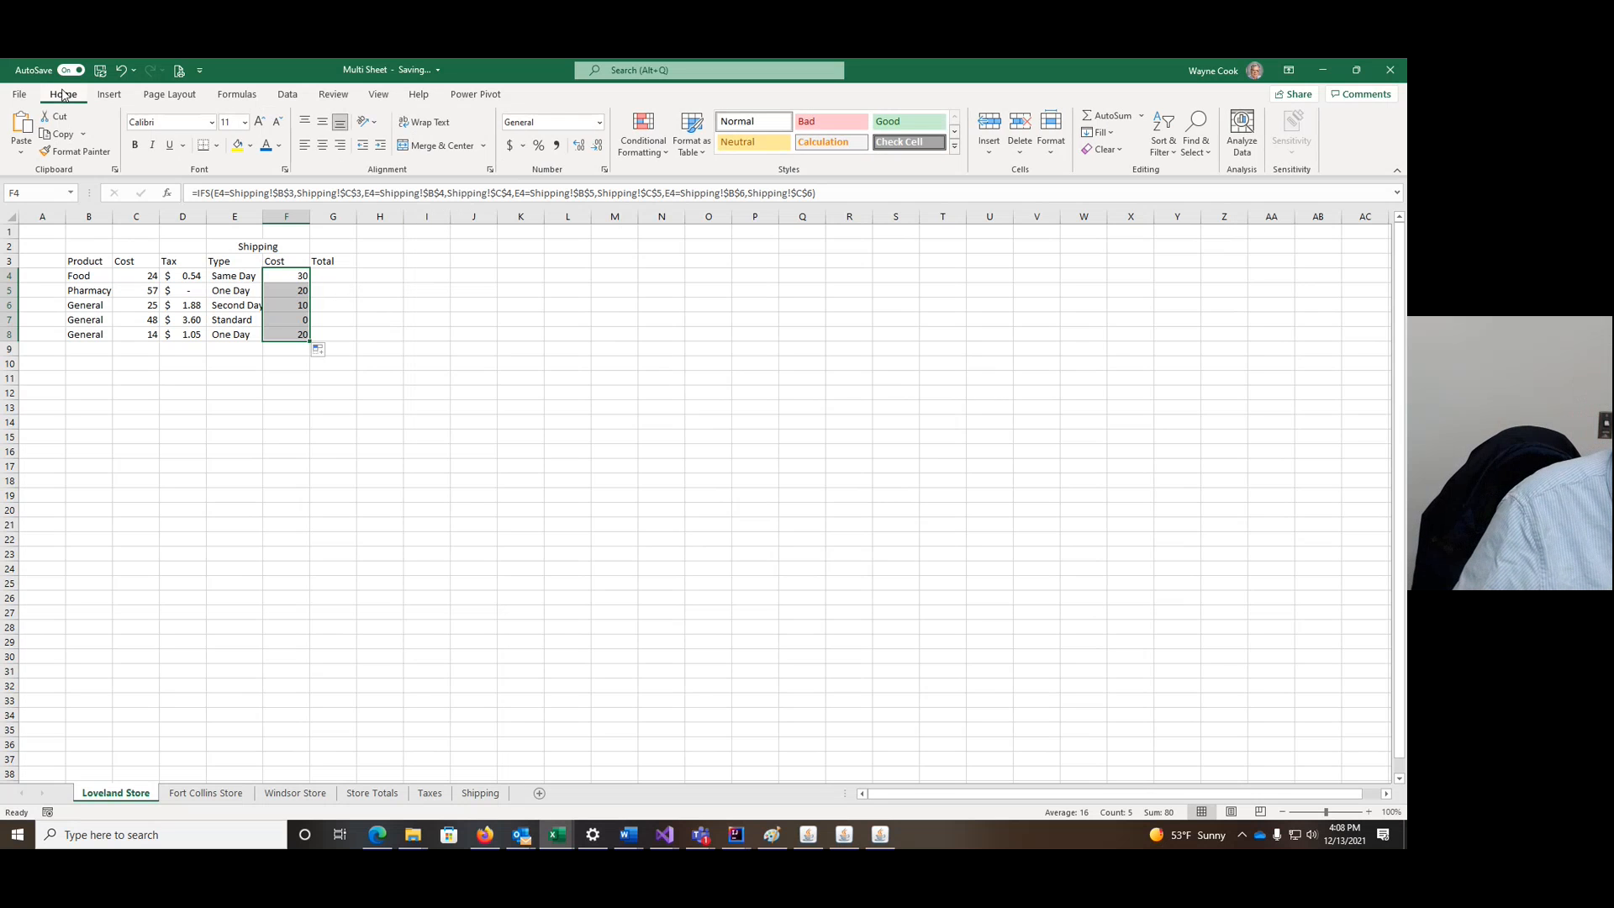
left_click(511, 146)
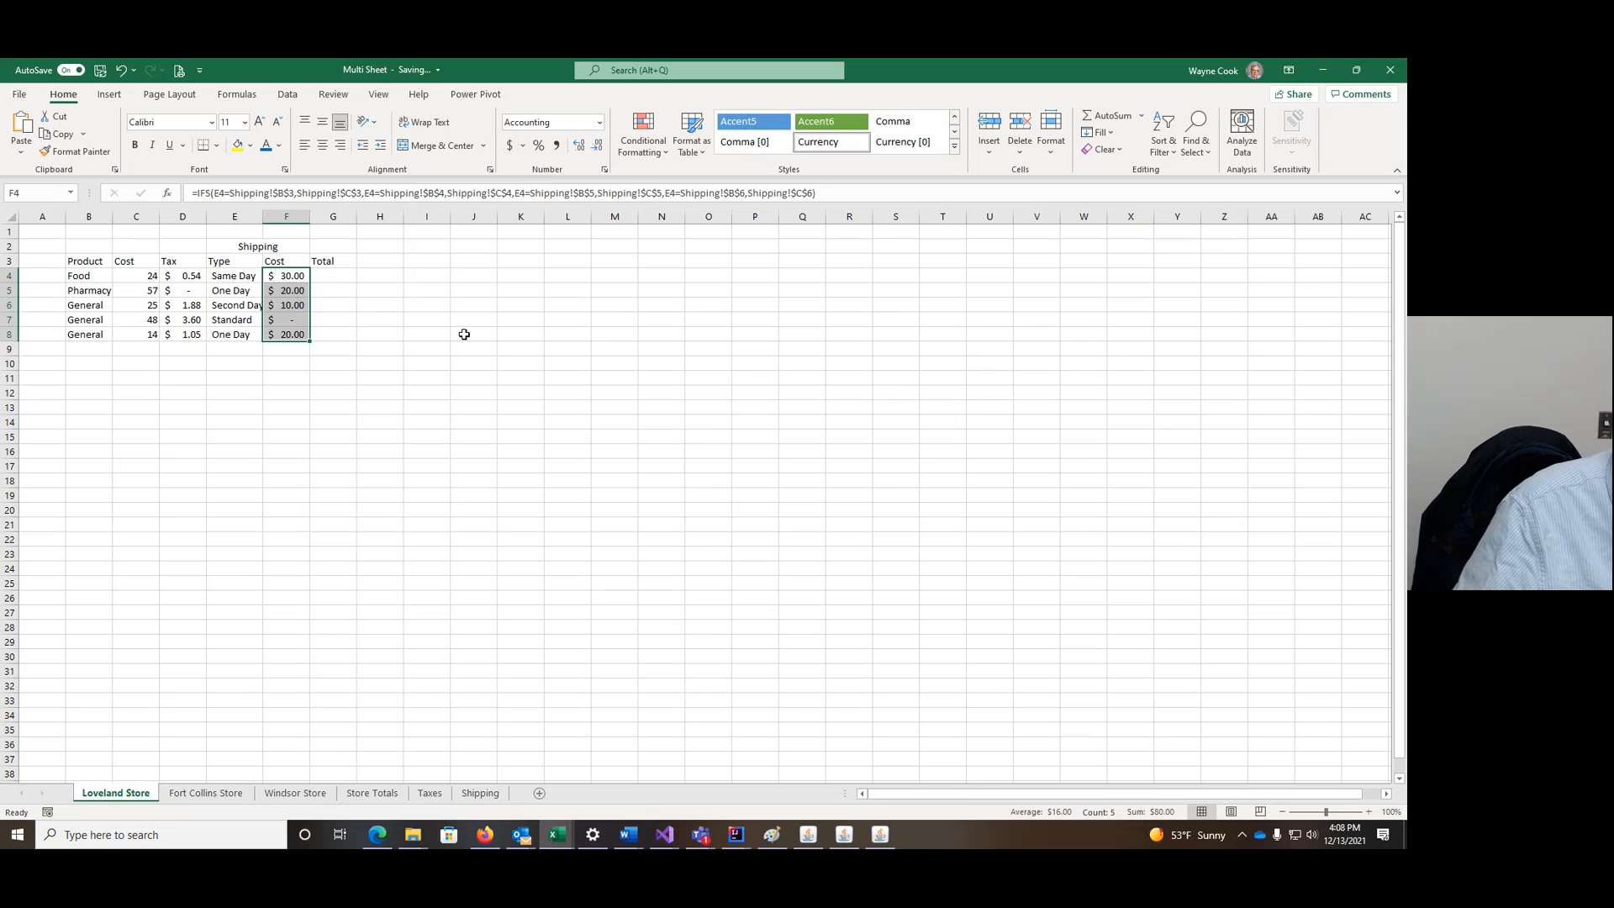
Step: Enter the total formula =SUM(F4,D4,C4) in G4, adding shipping, tax and cost
left_click(340, 275)
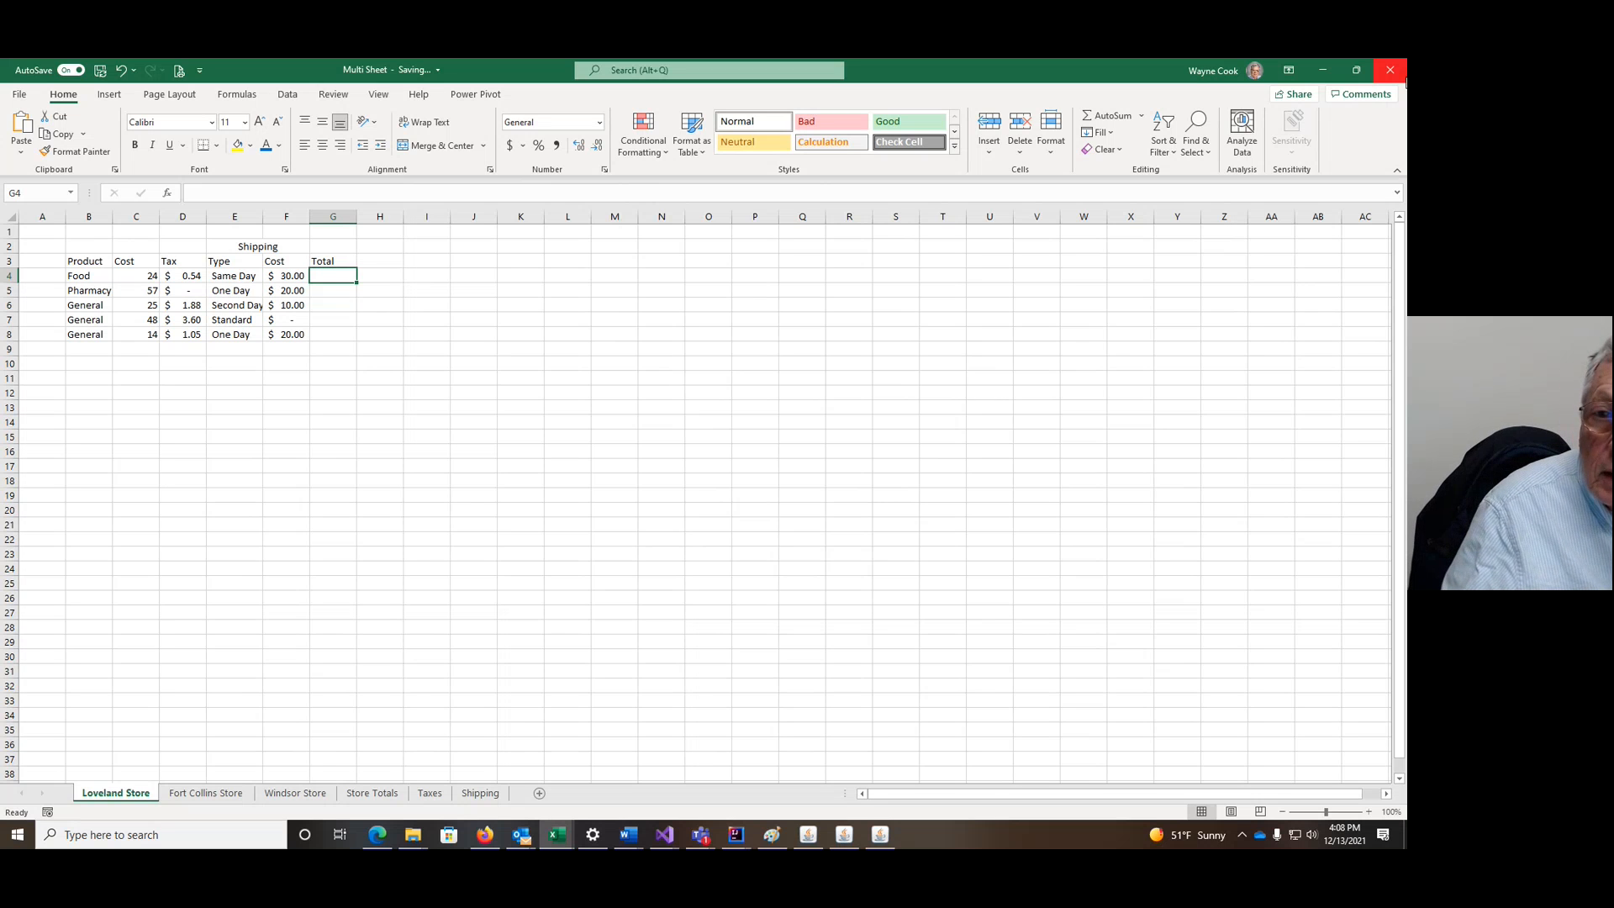
left_click(1131, 118)
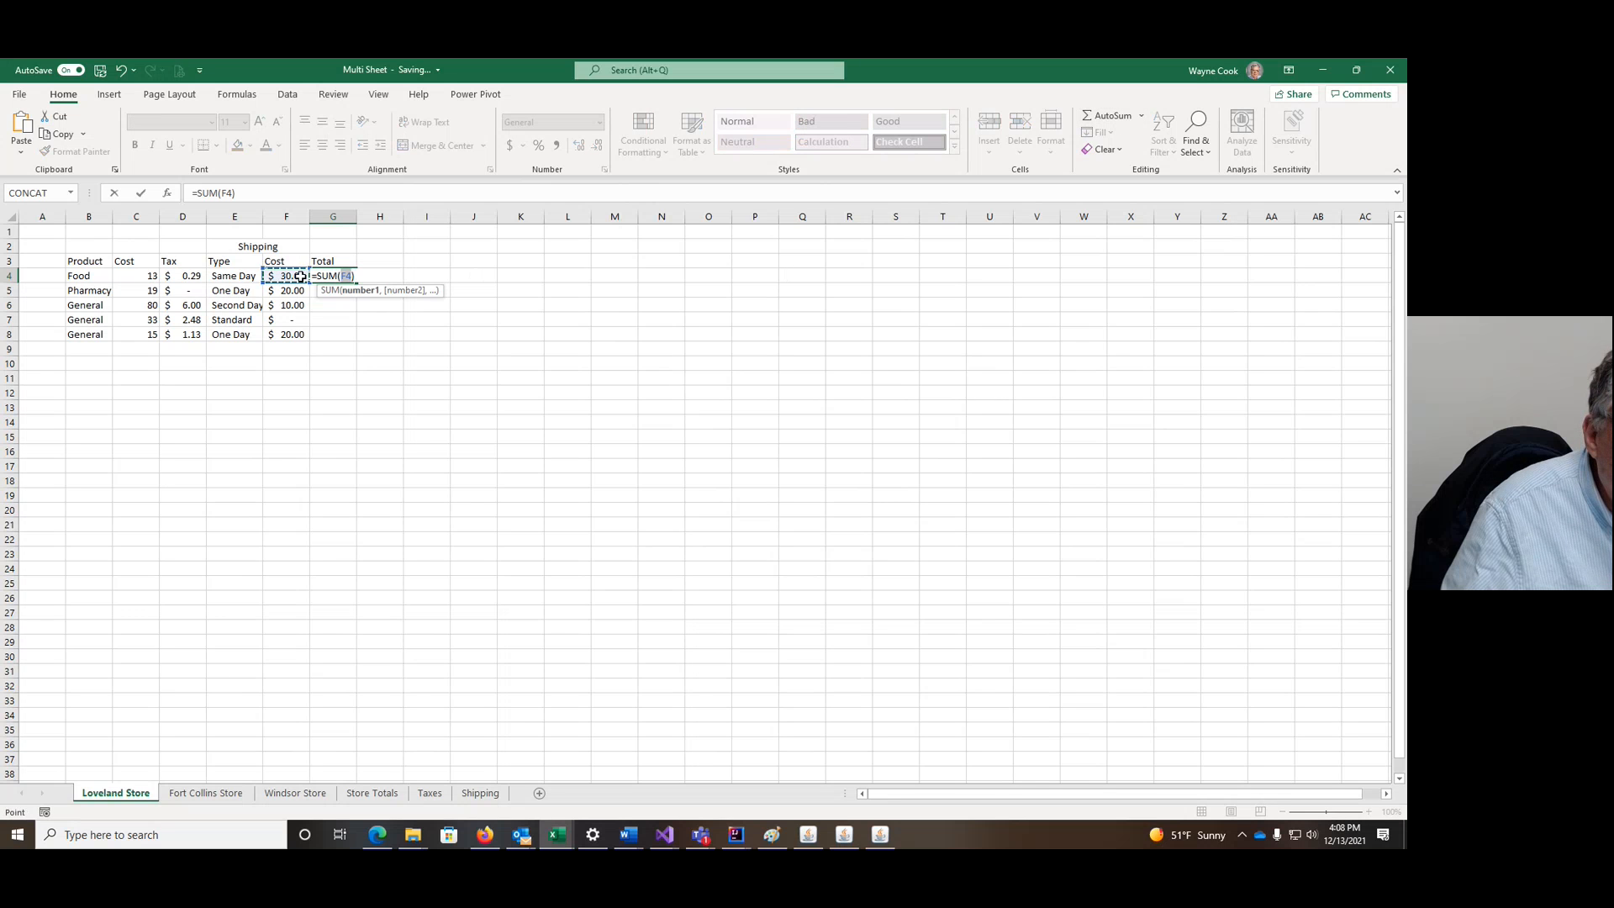
left_click(192, 276, "ctrl")
left_click(139, 281, "ctrl")
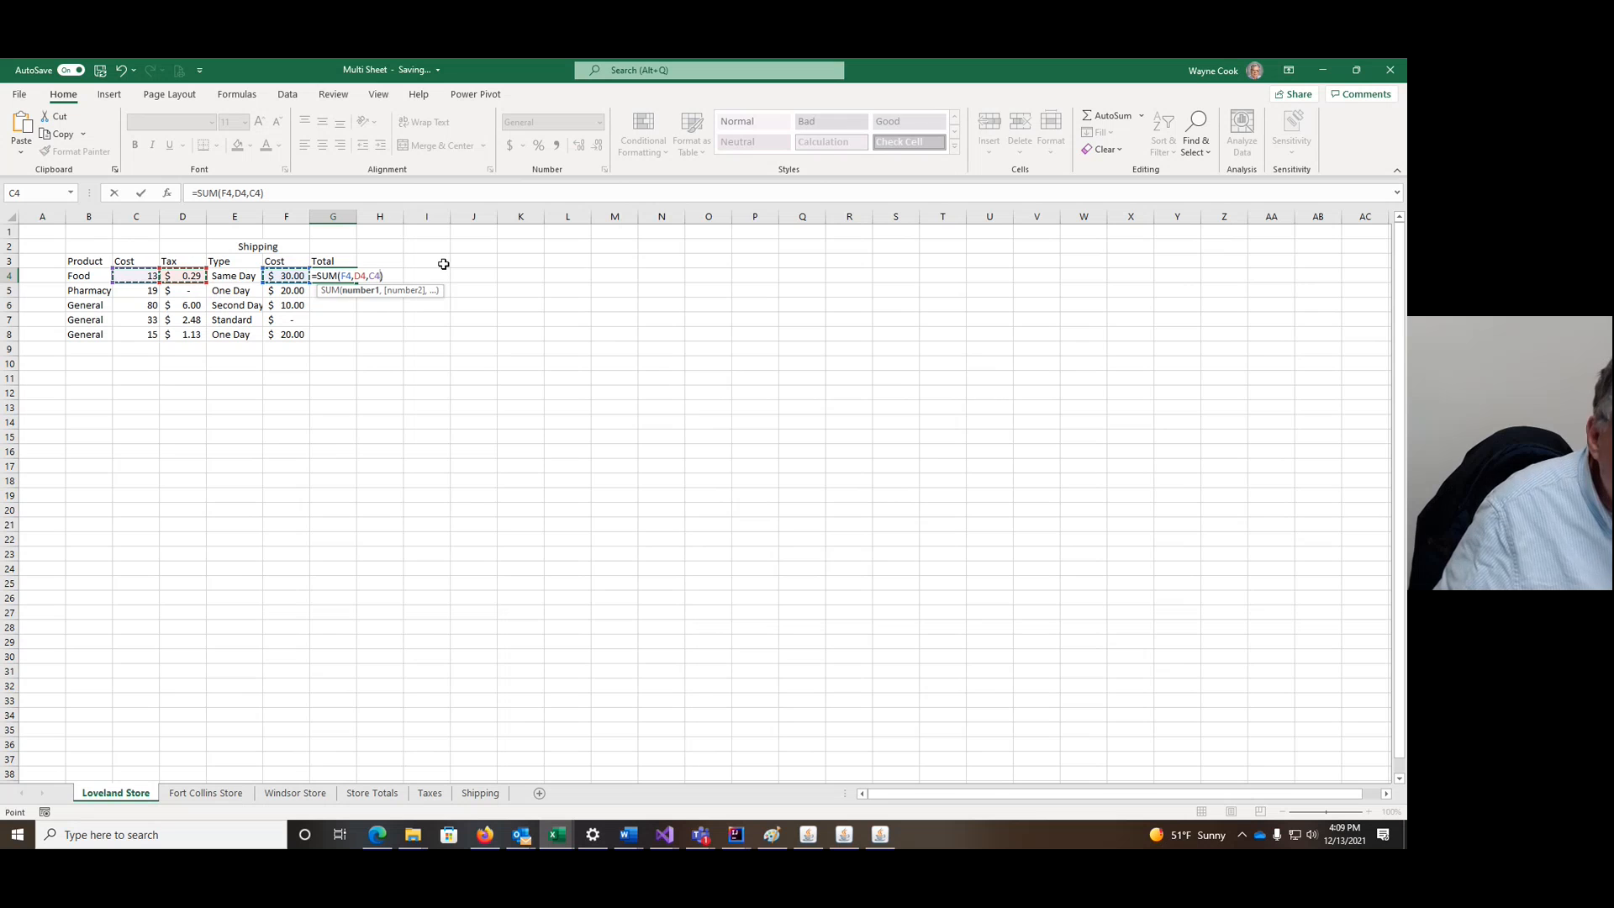
key("Return")
Step: Fill the G4 total formula down through G8 and check the fill options
left_click(344, 277)
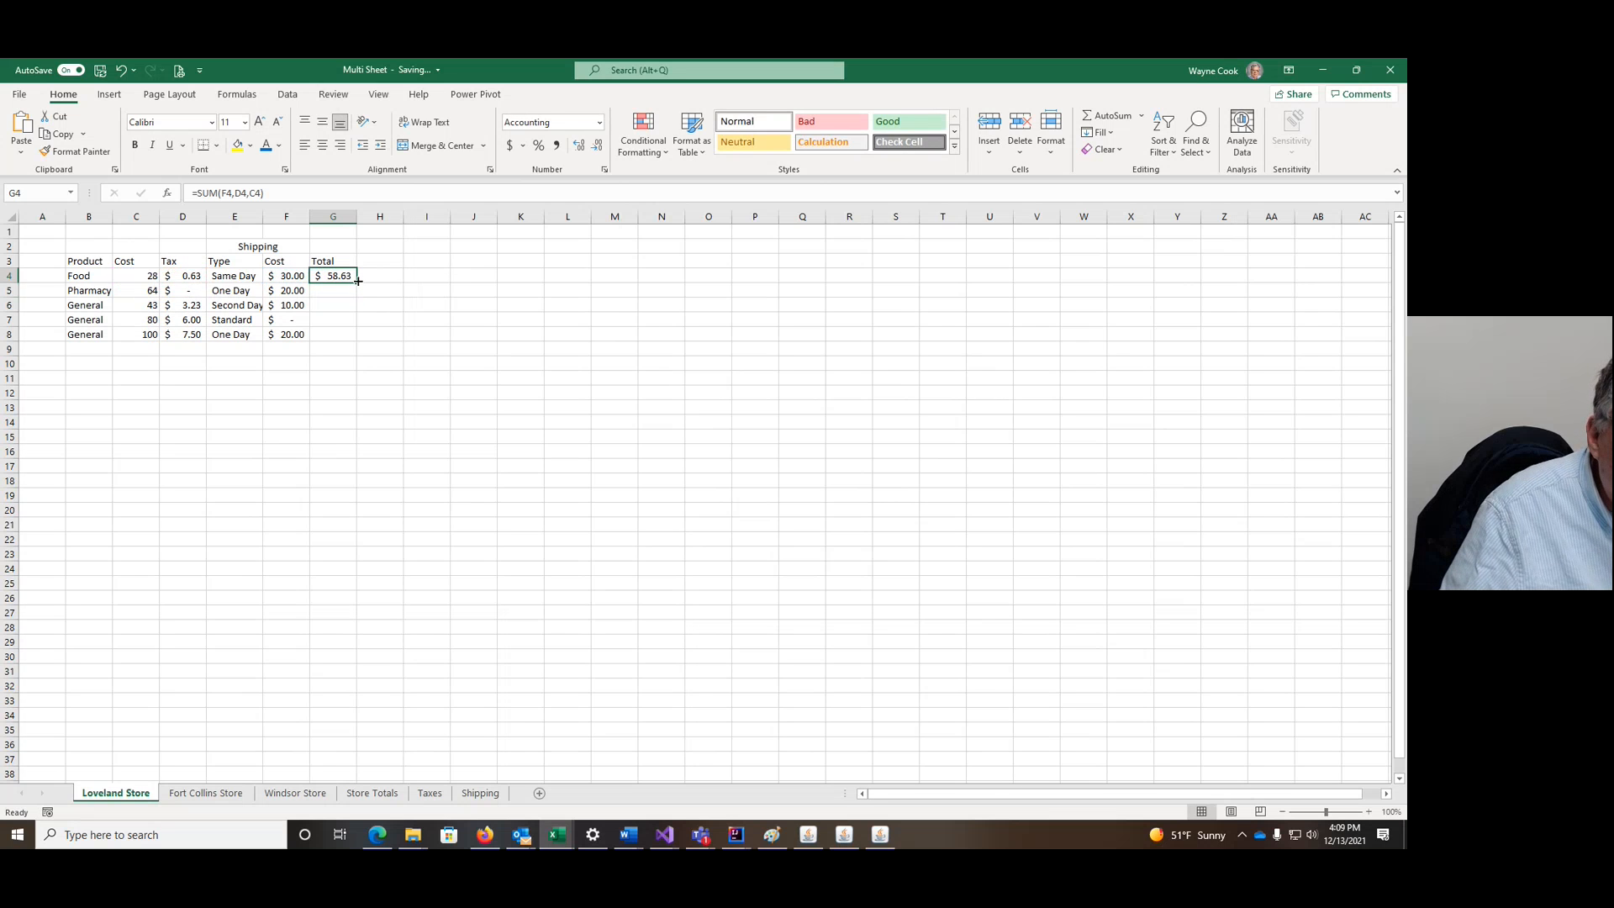
left_click_drag(357, 283, 357, 341)
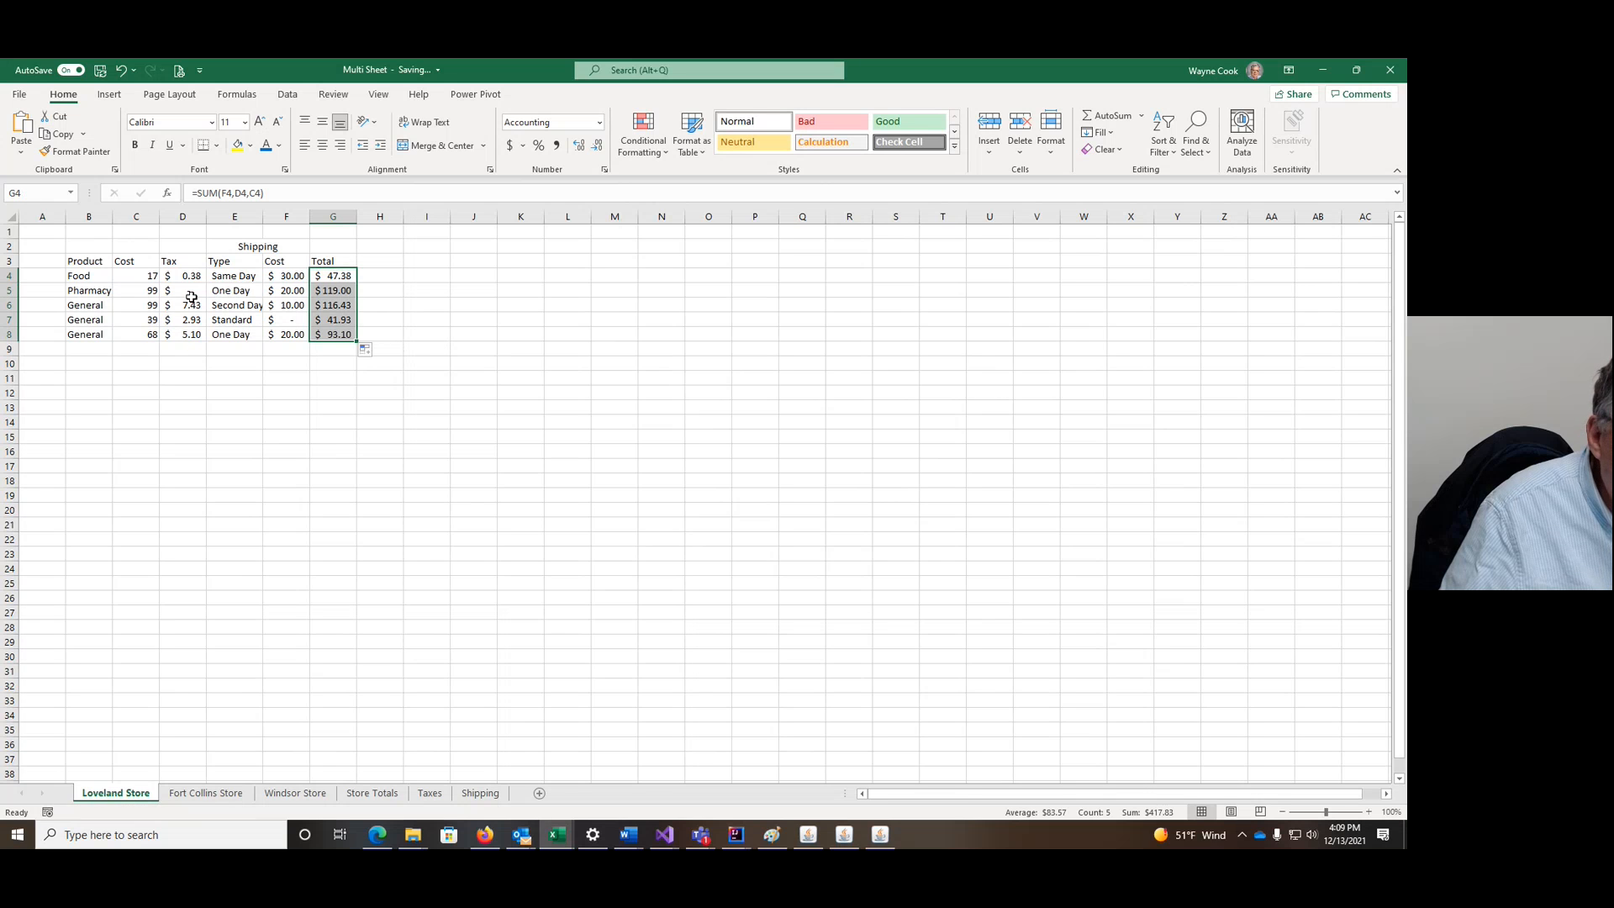
left_click_drag(148, 273, 326, 337)
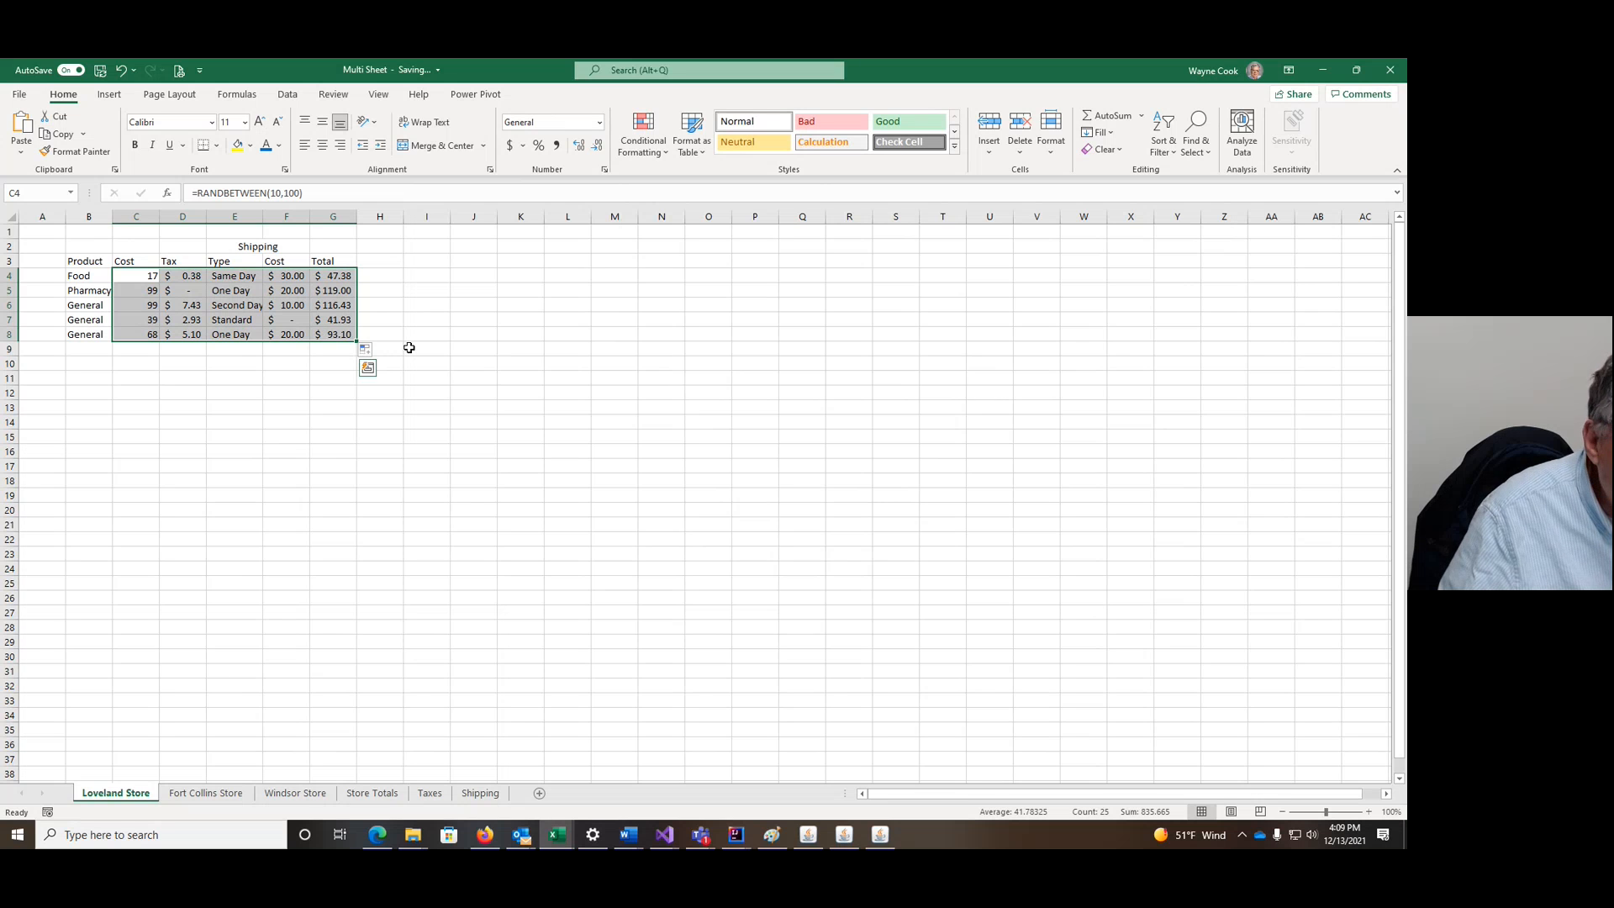
left_click(367, 350)
Step: Copy the Tax through Total formulas in D4:G8
left_click(209, 269)
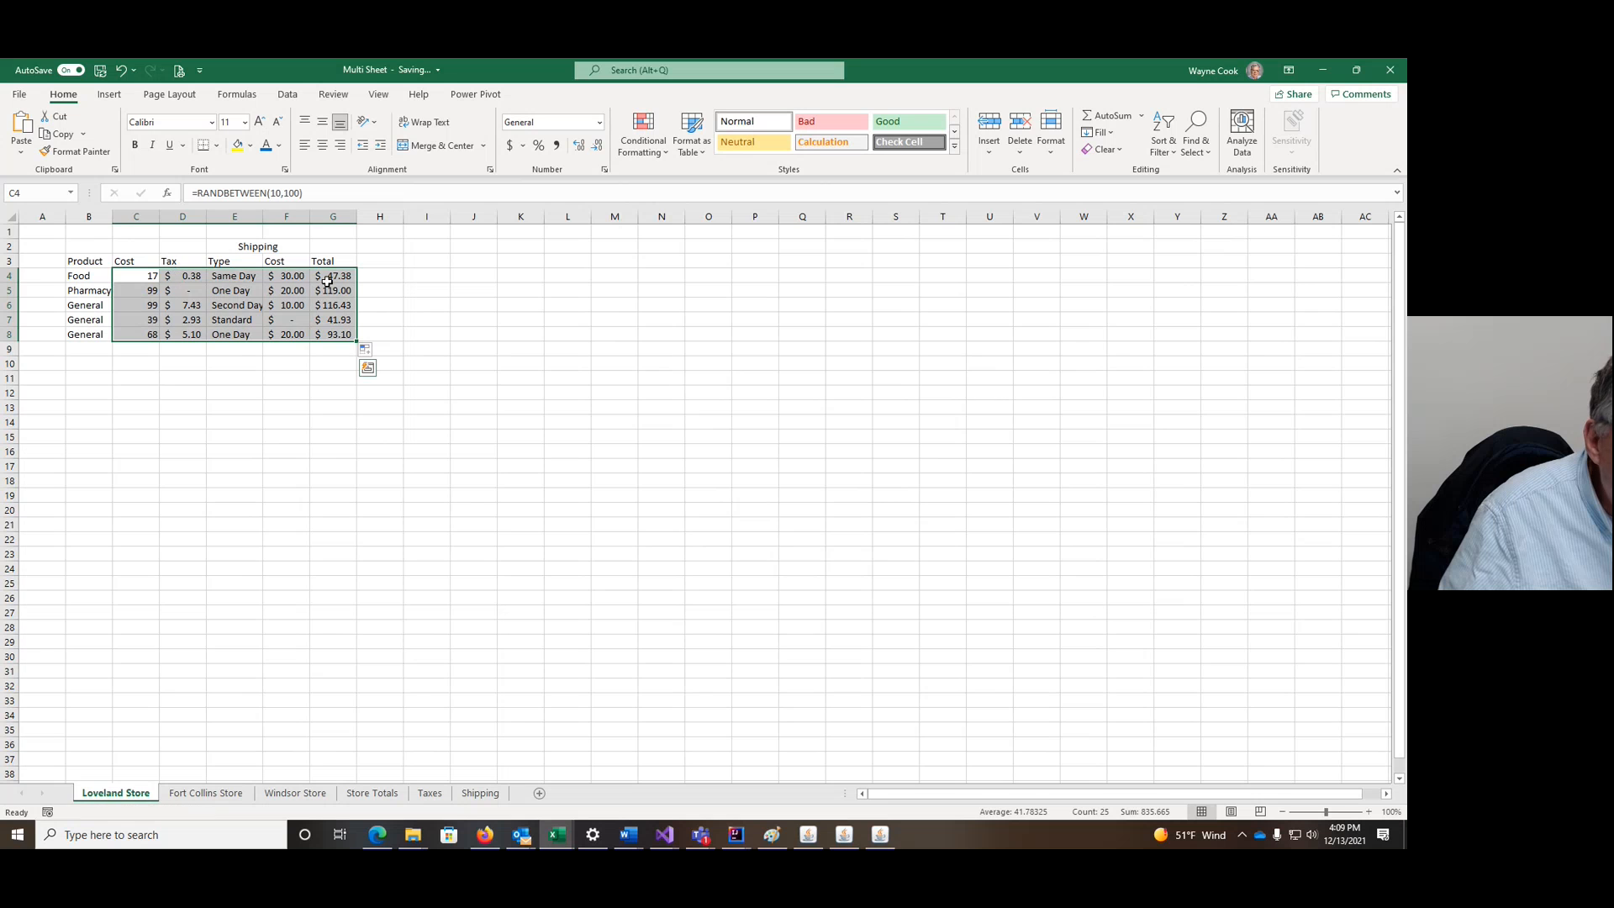
left_click(473, 304)
left_click_drag(172, 274, 332, 335)
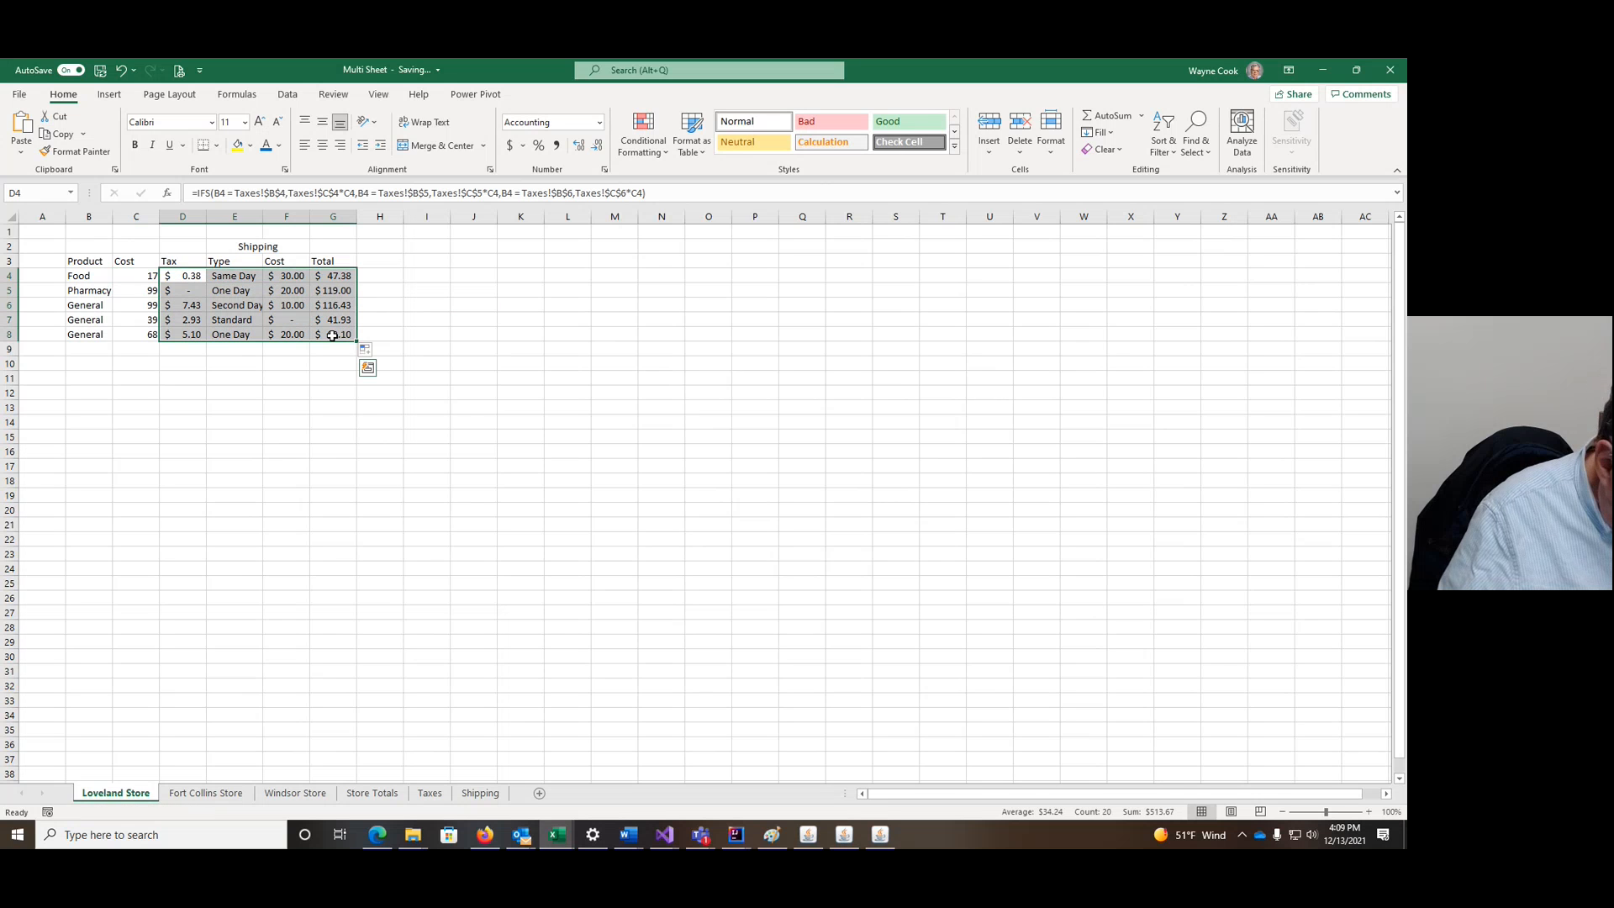
key("ctrl+c")
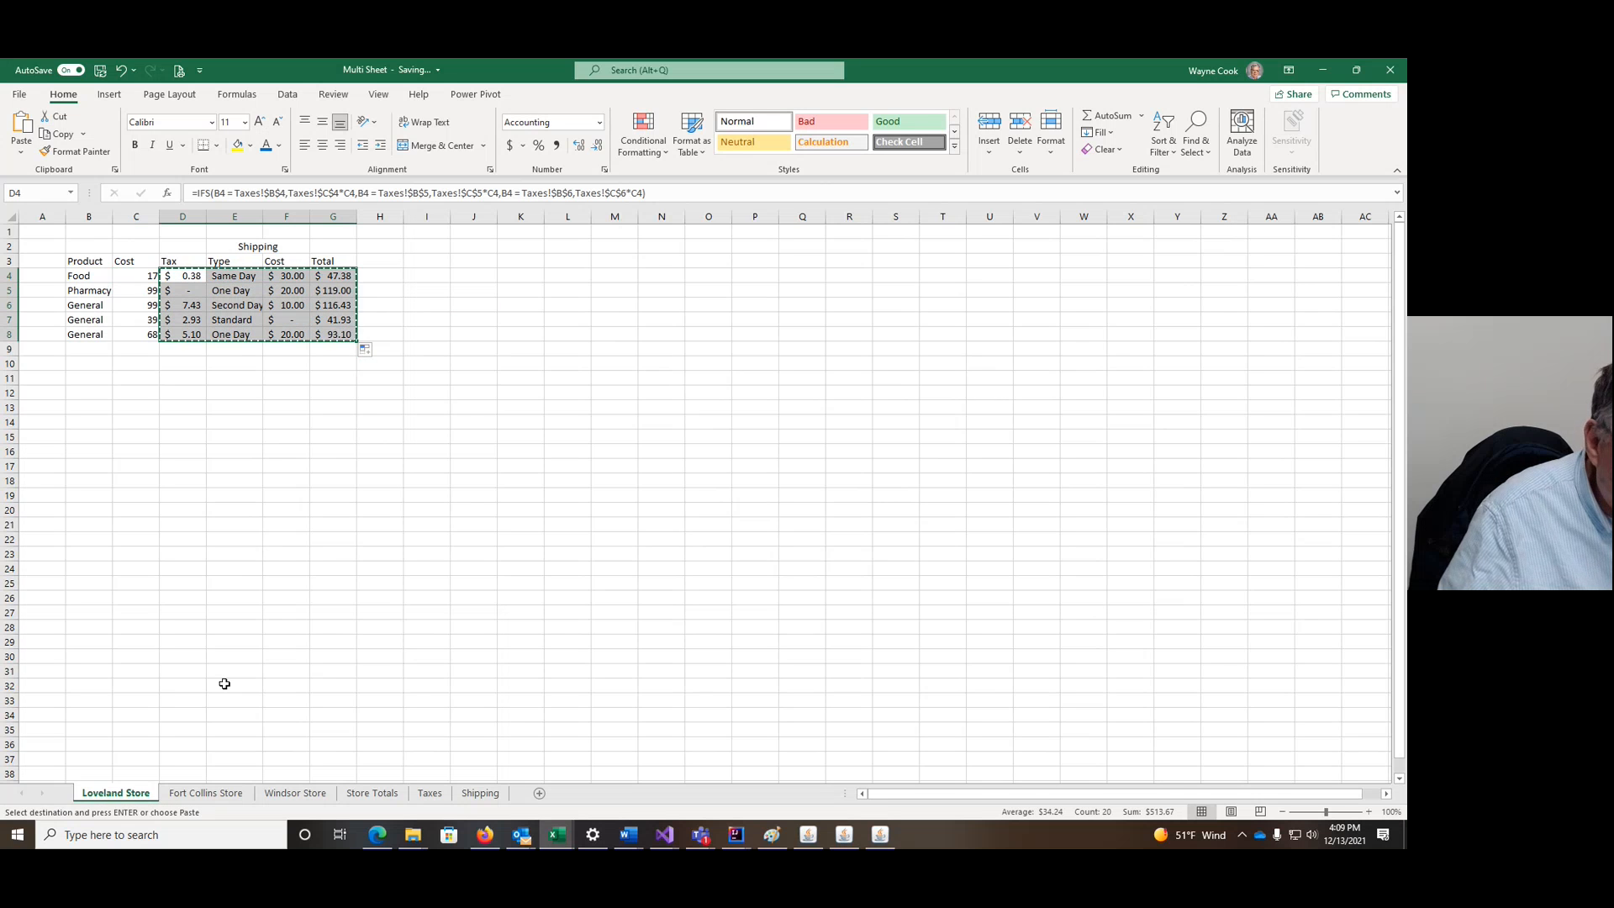
Step: Paste the formulas into D4 on the Fort Collins Store and Windsor Store sheets
left_click(205, 792)
left_click(189, 278)
key("ctrl+v")
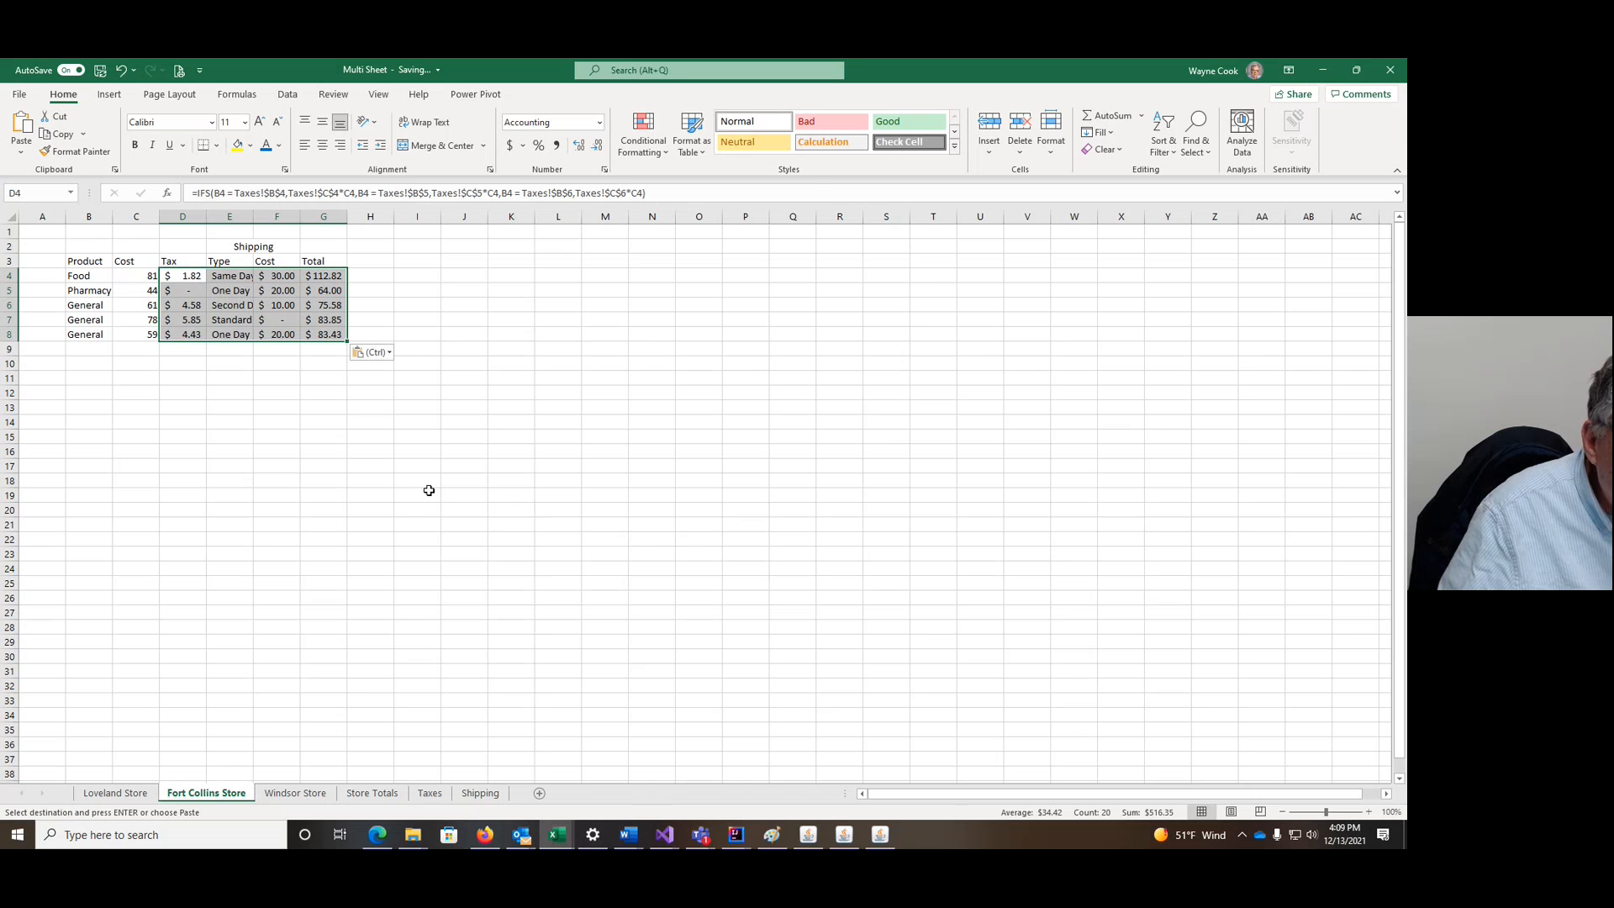
left_click(295, 795)
left_click(182, 275)
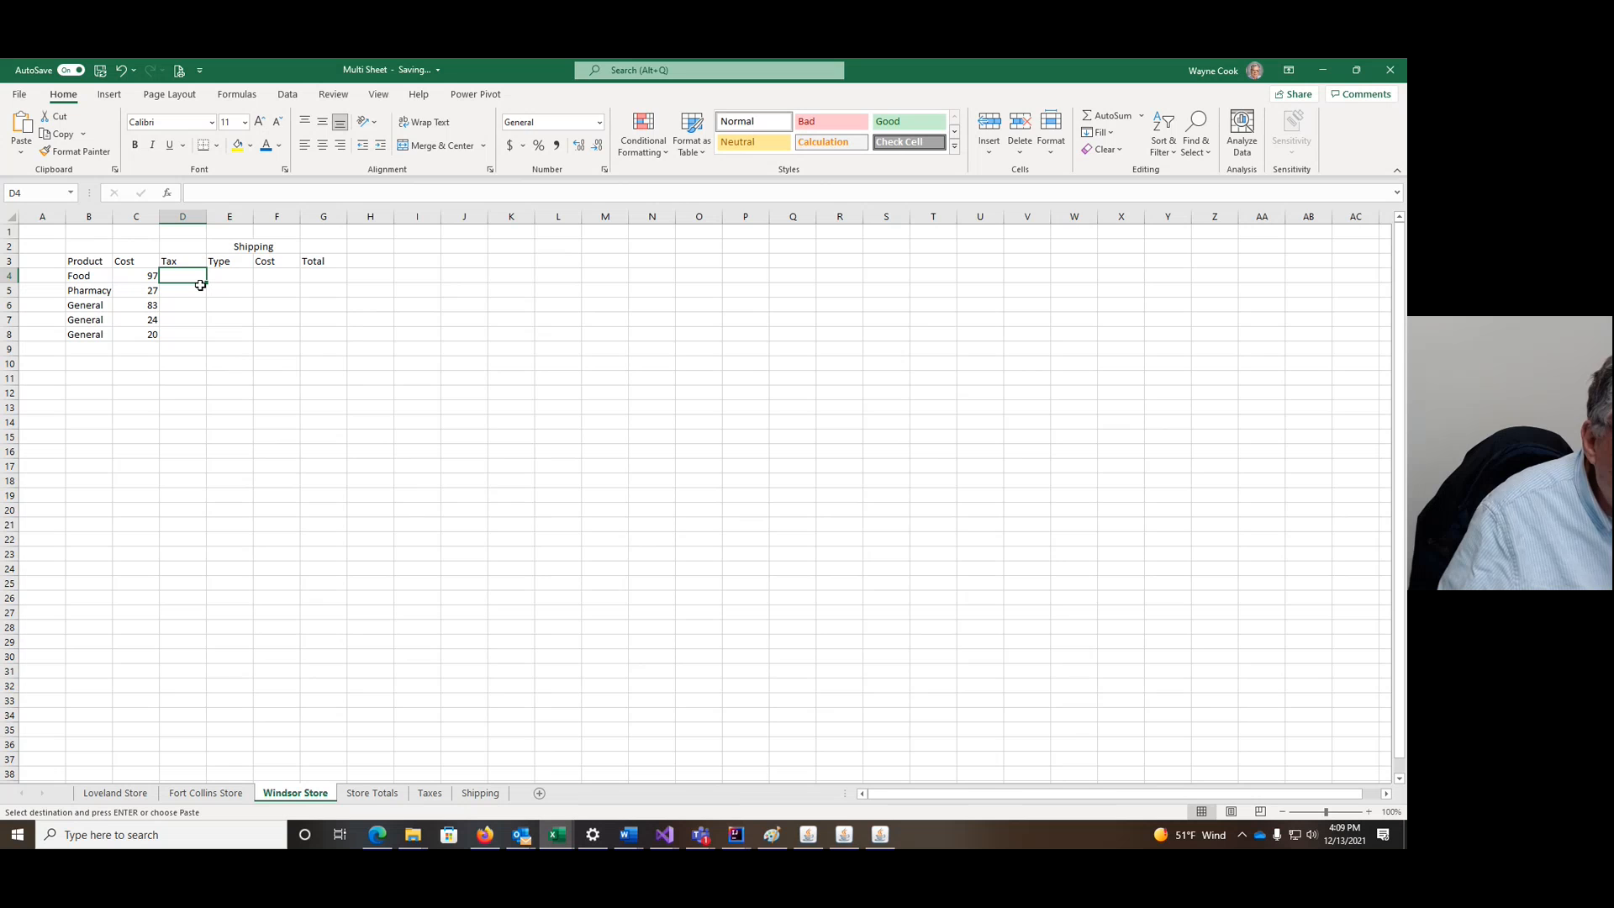
key("ctrl+v")
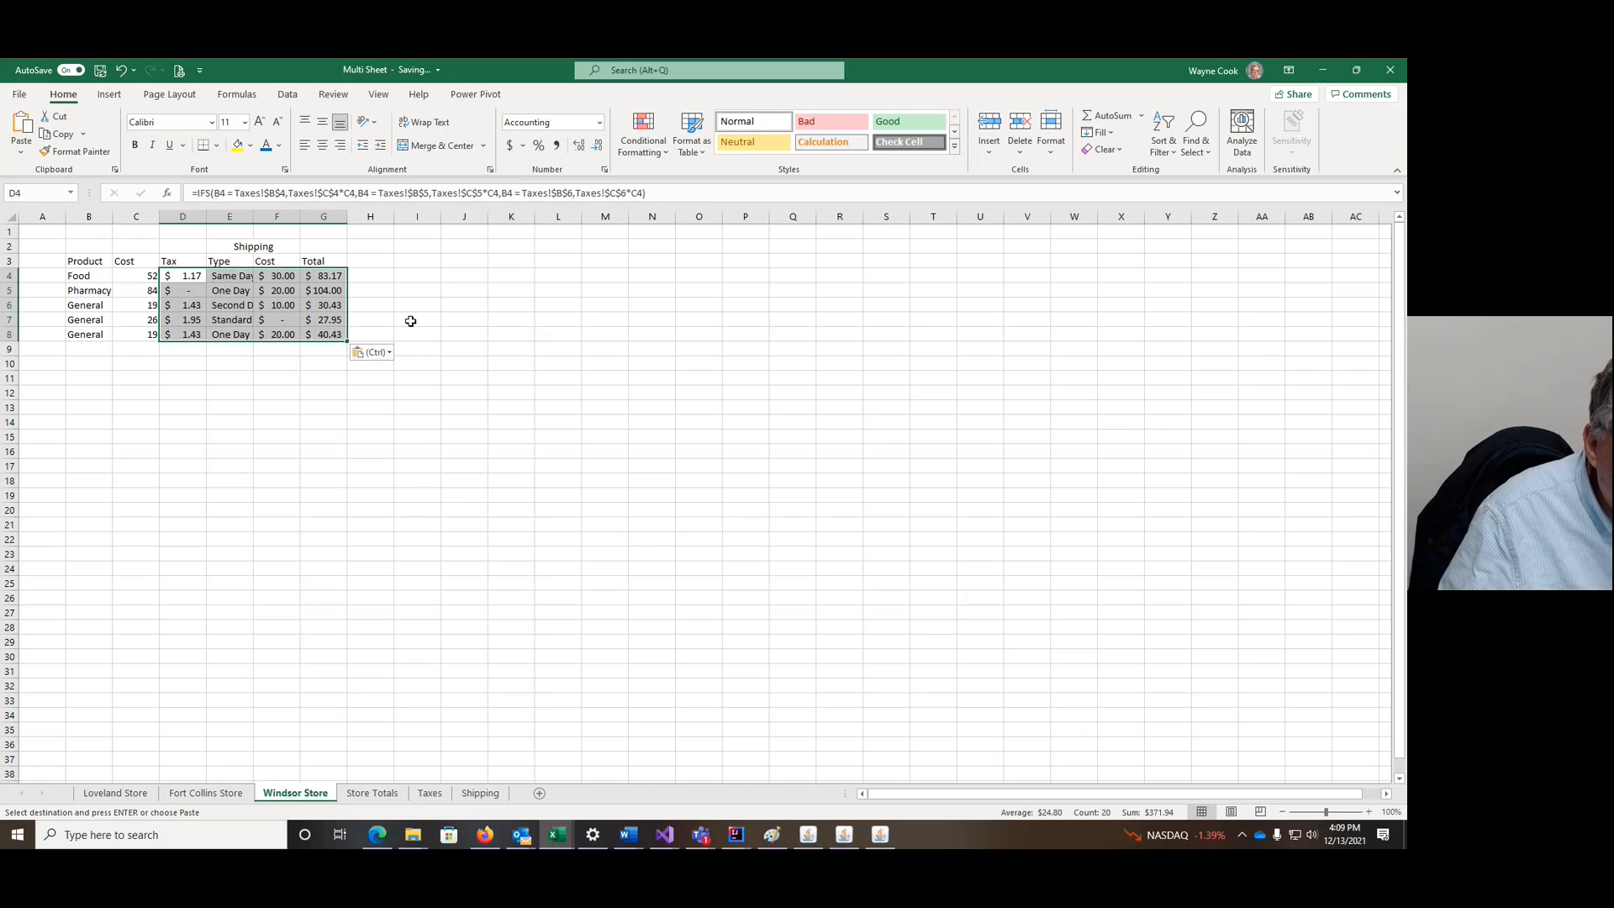
left_click(378, 793)
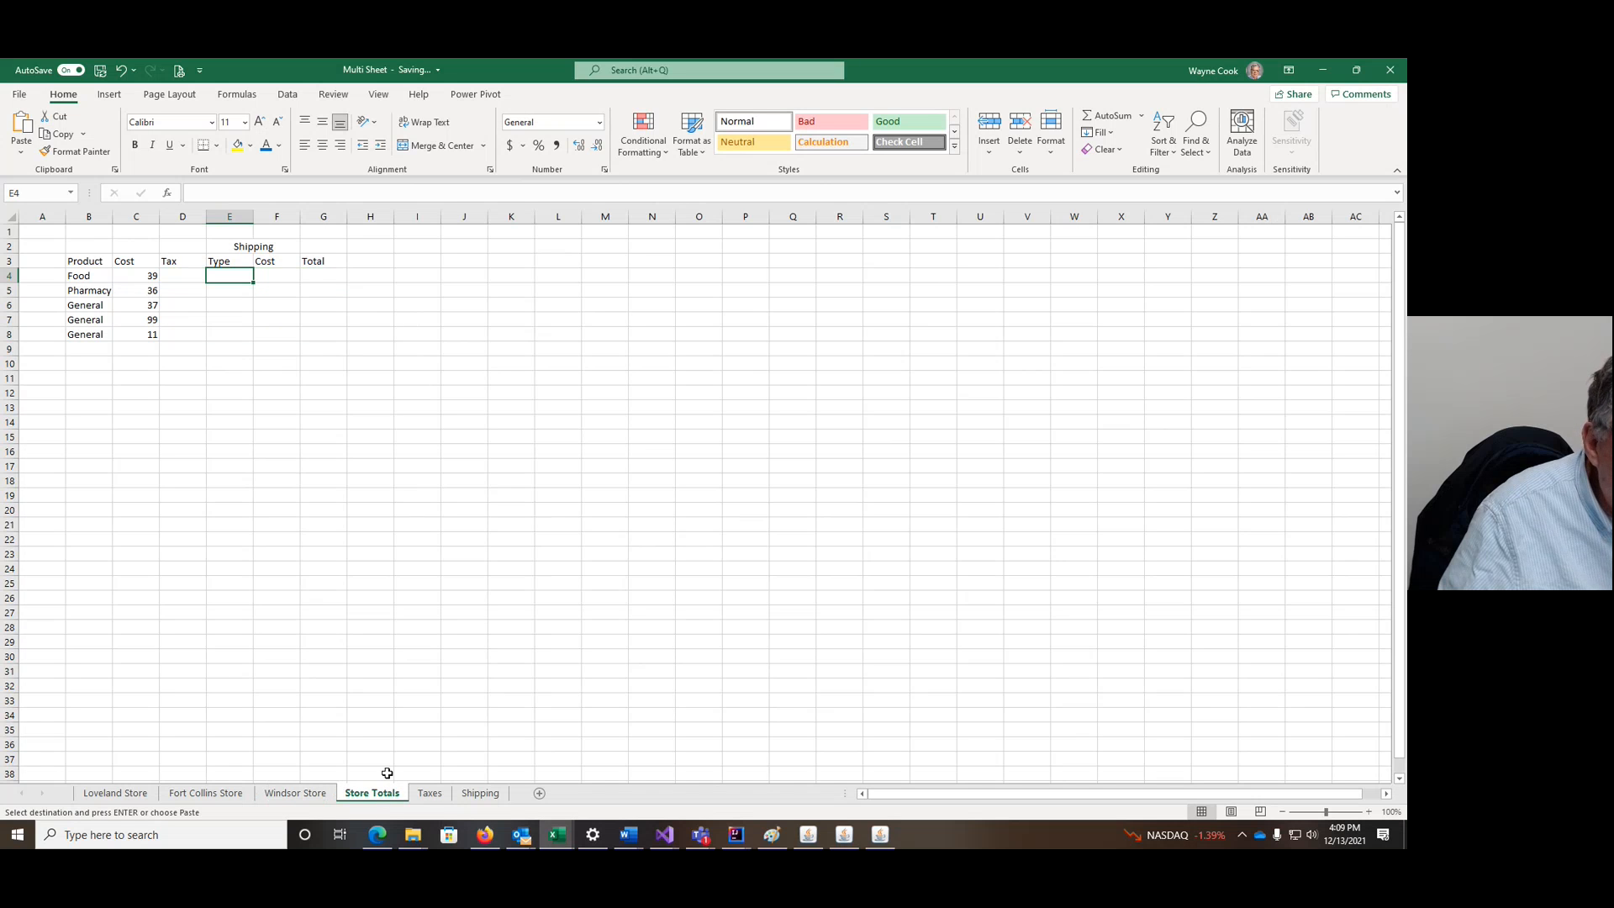
Step: AutoSum Store Totals G4 across the Loveland Store through Windsor Store sheets and commit it
left_click(313, 274)
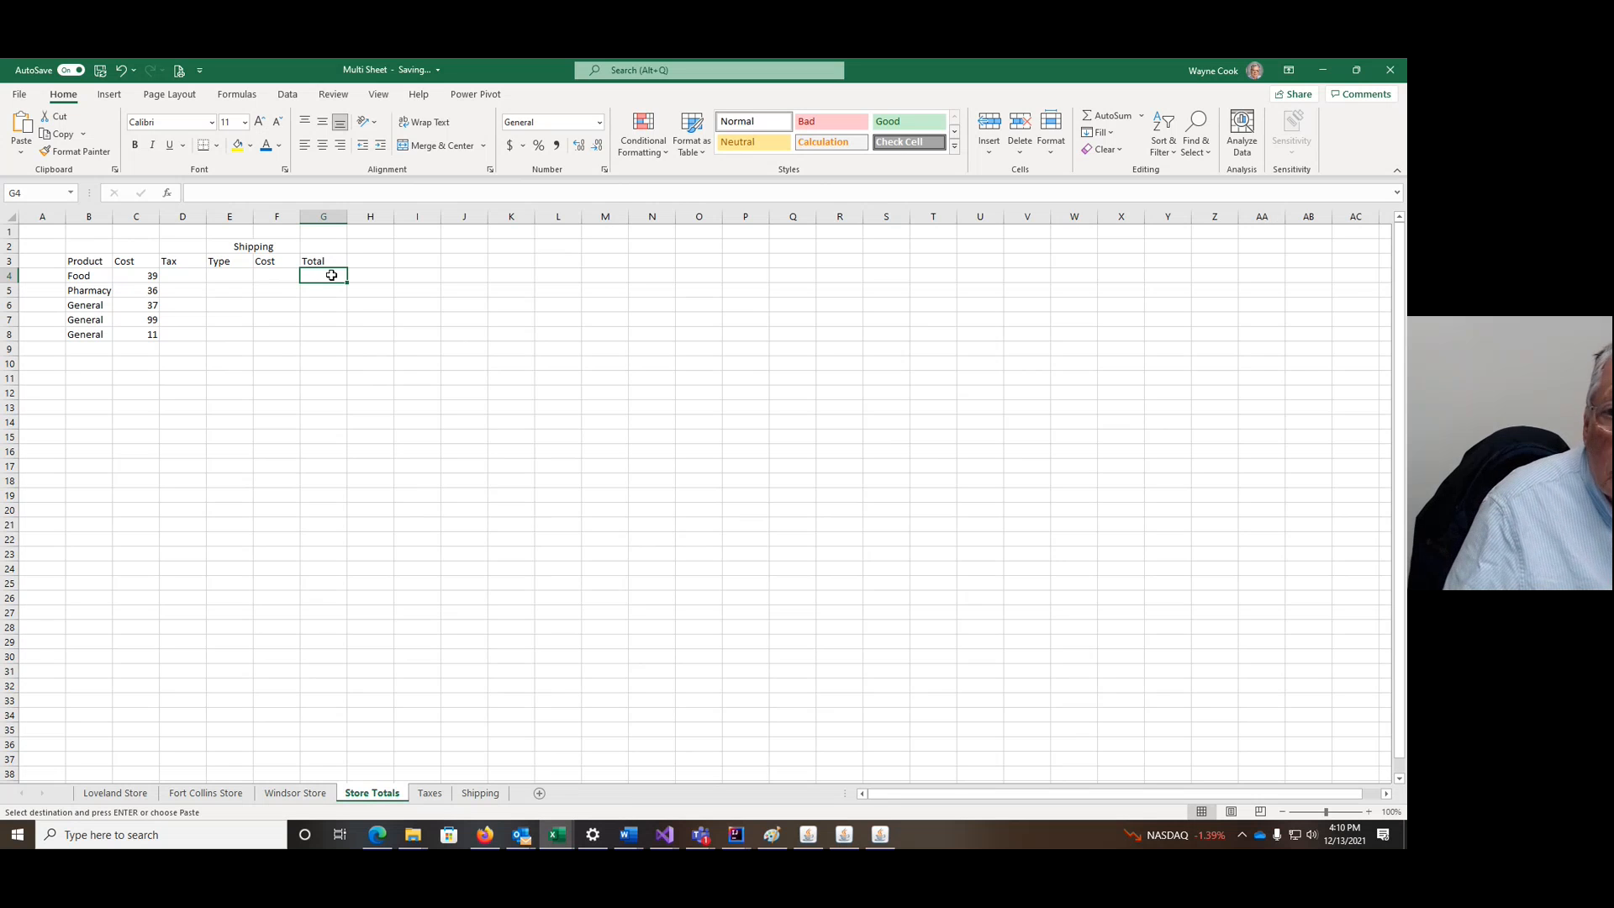
left_click(1112, 118)
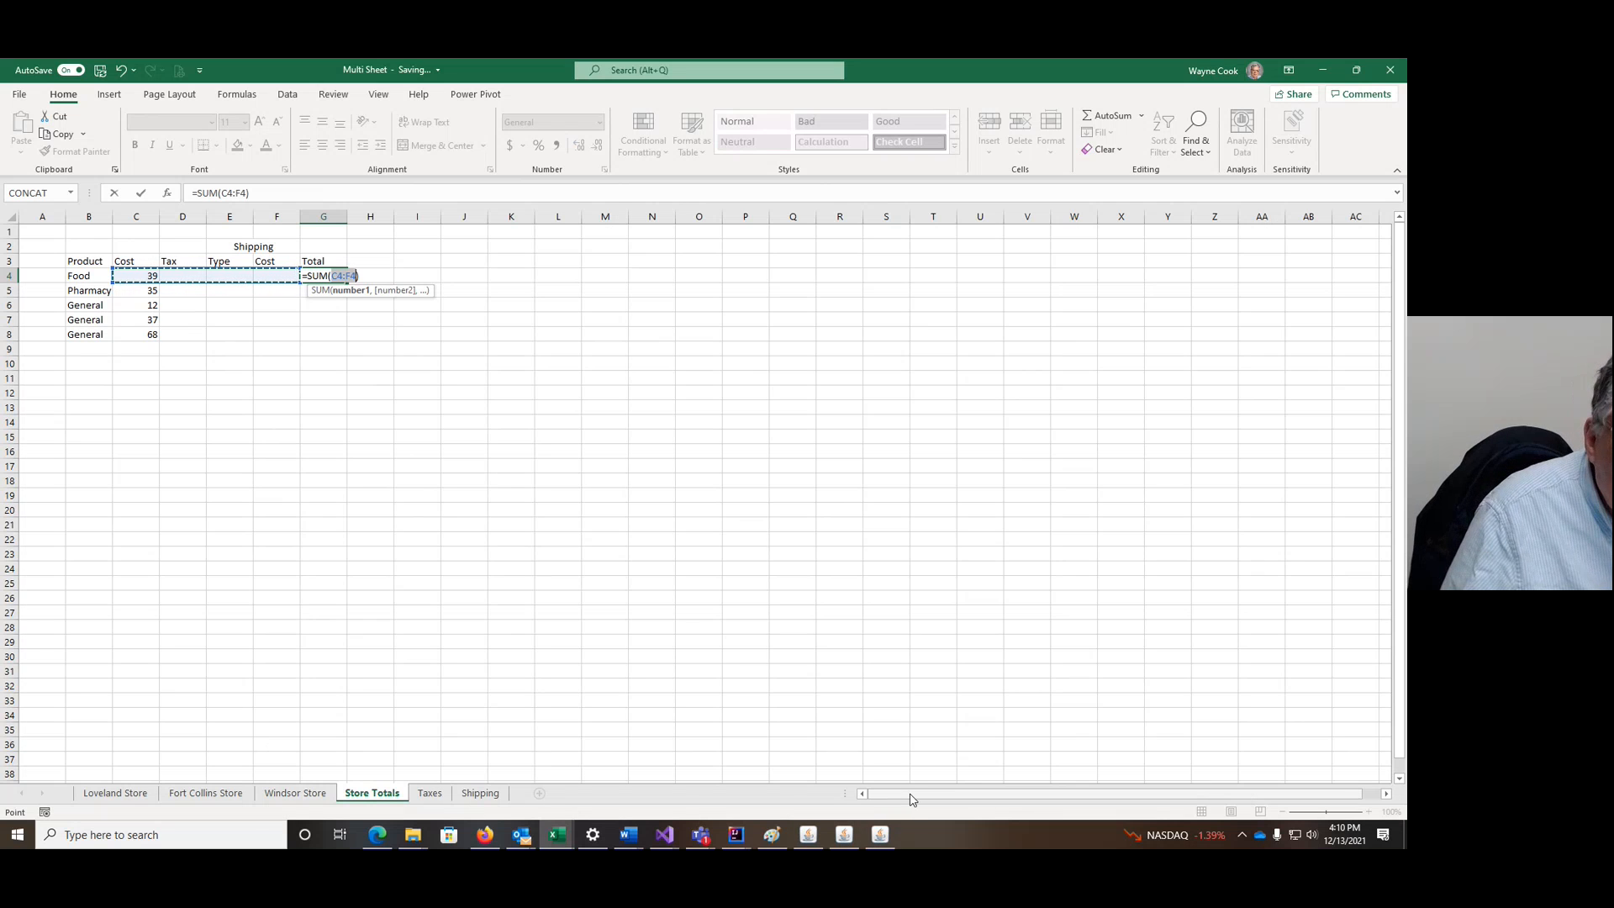
left_click(110, 794)
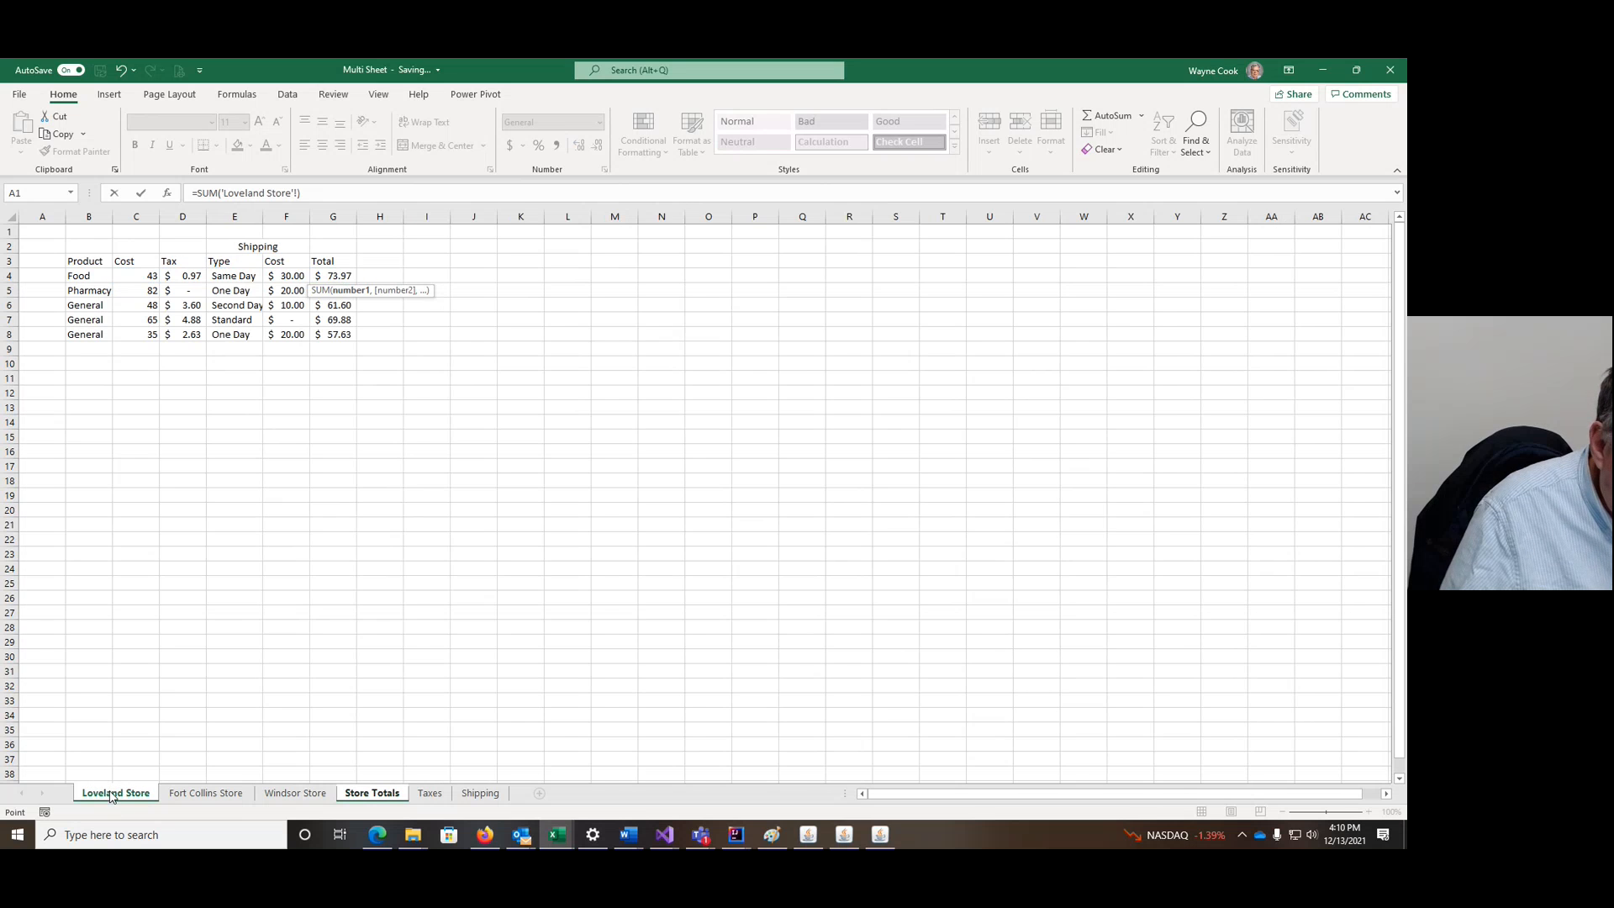
left_click(314, 794, "shift")
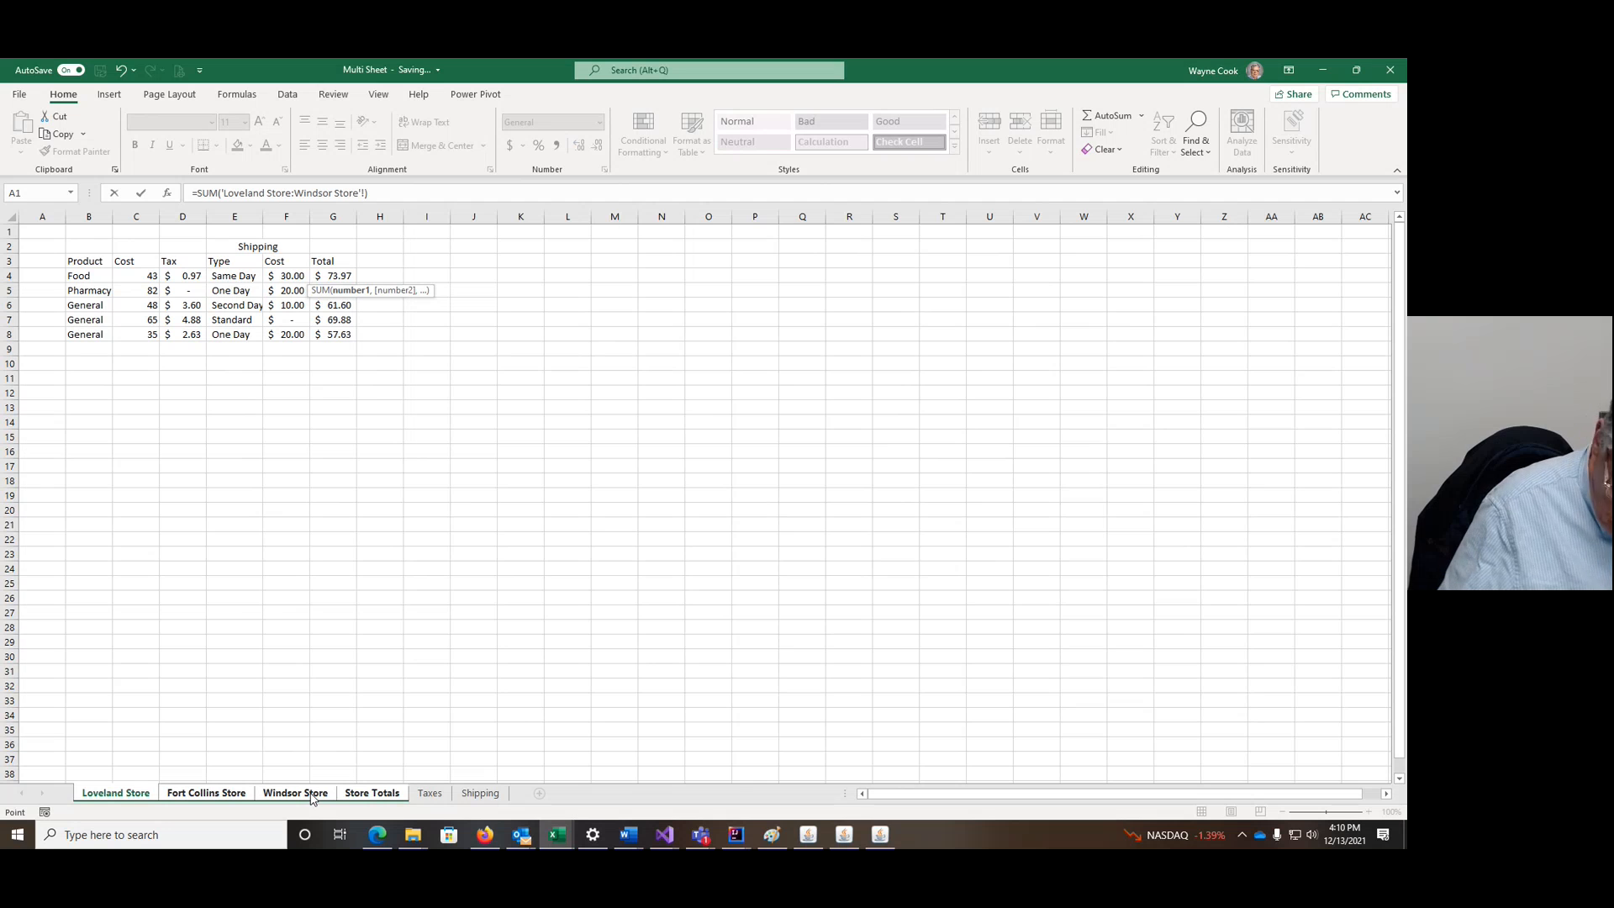
key("Return")
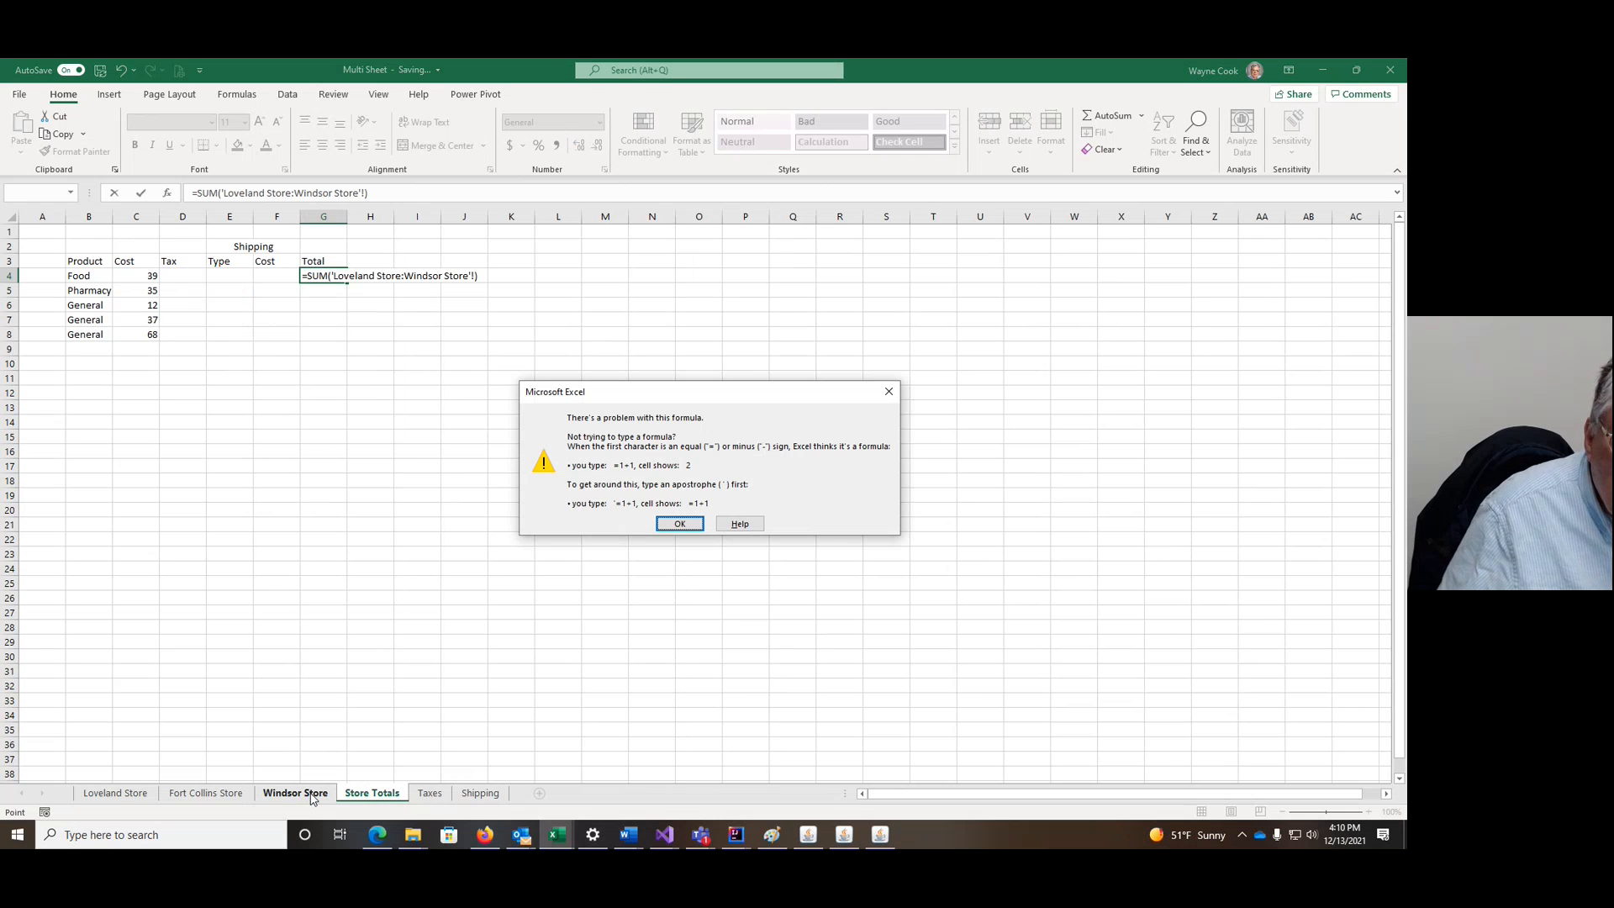
Step: Dismiss the formula errors and delete the broken sheet range from the G4 SUM
left_click(681, 524)
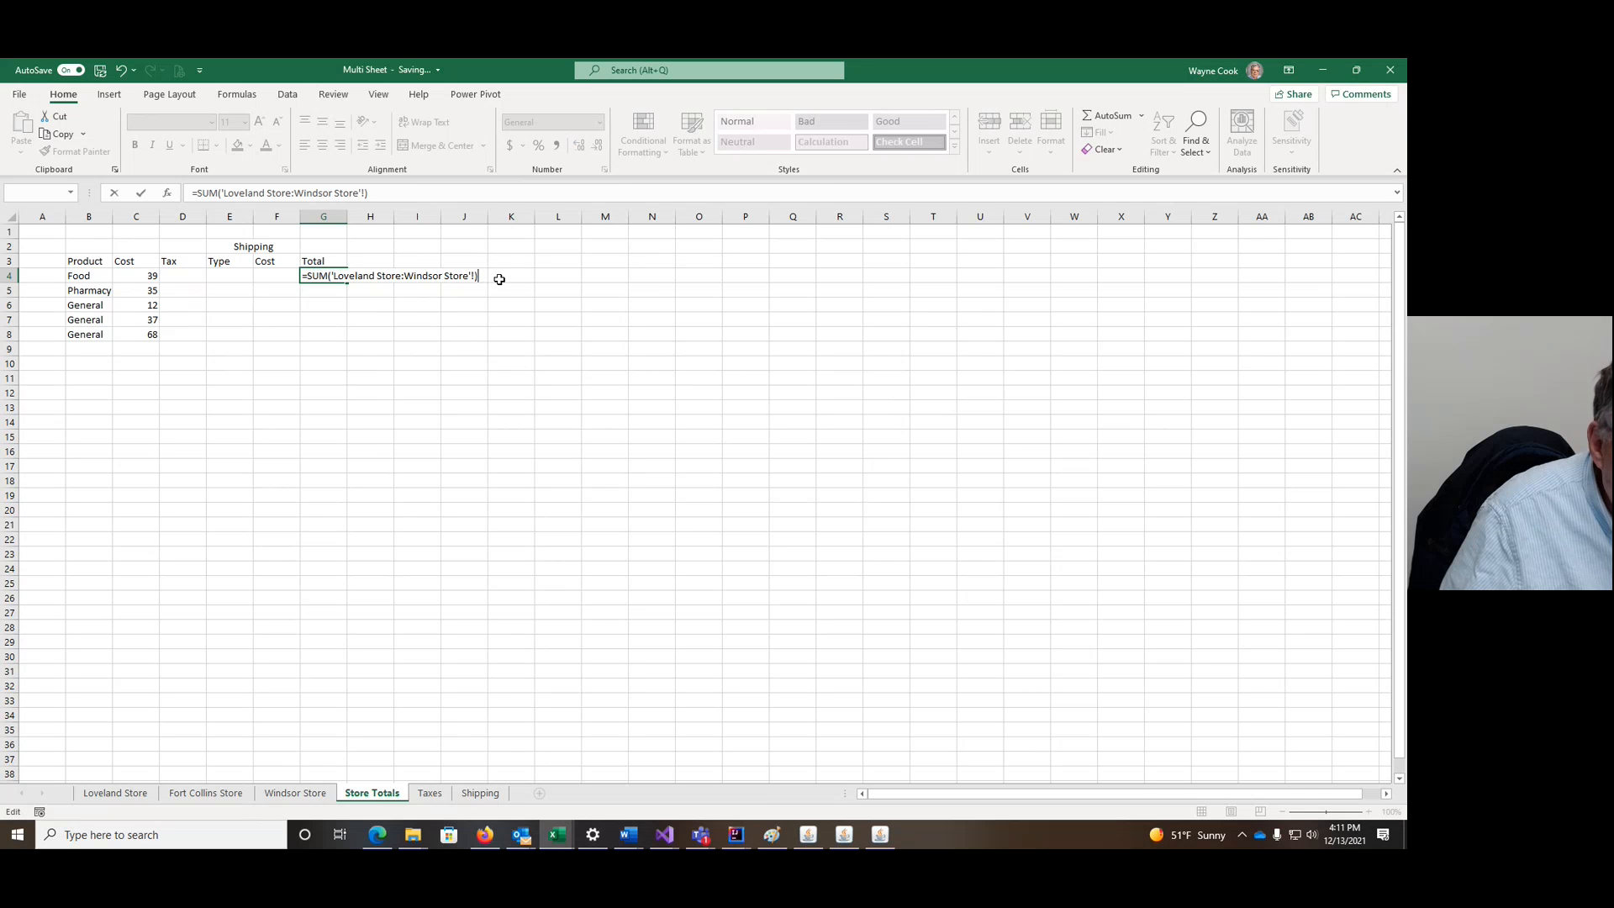
key("Return")
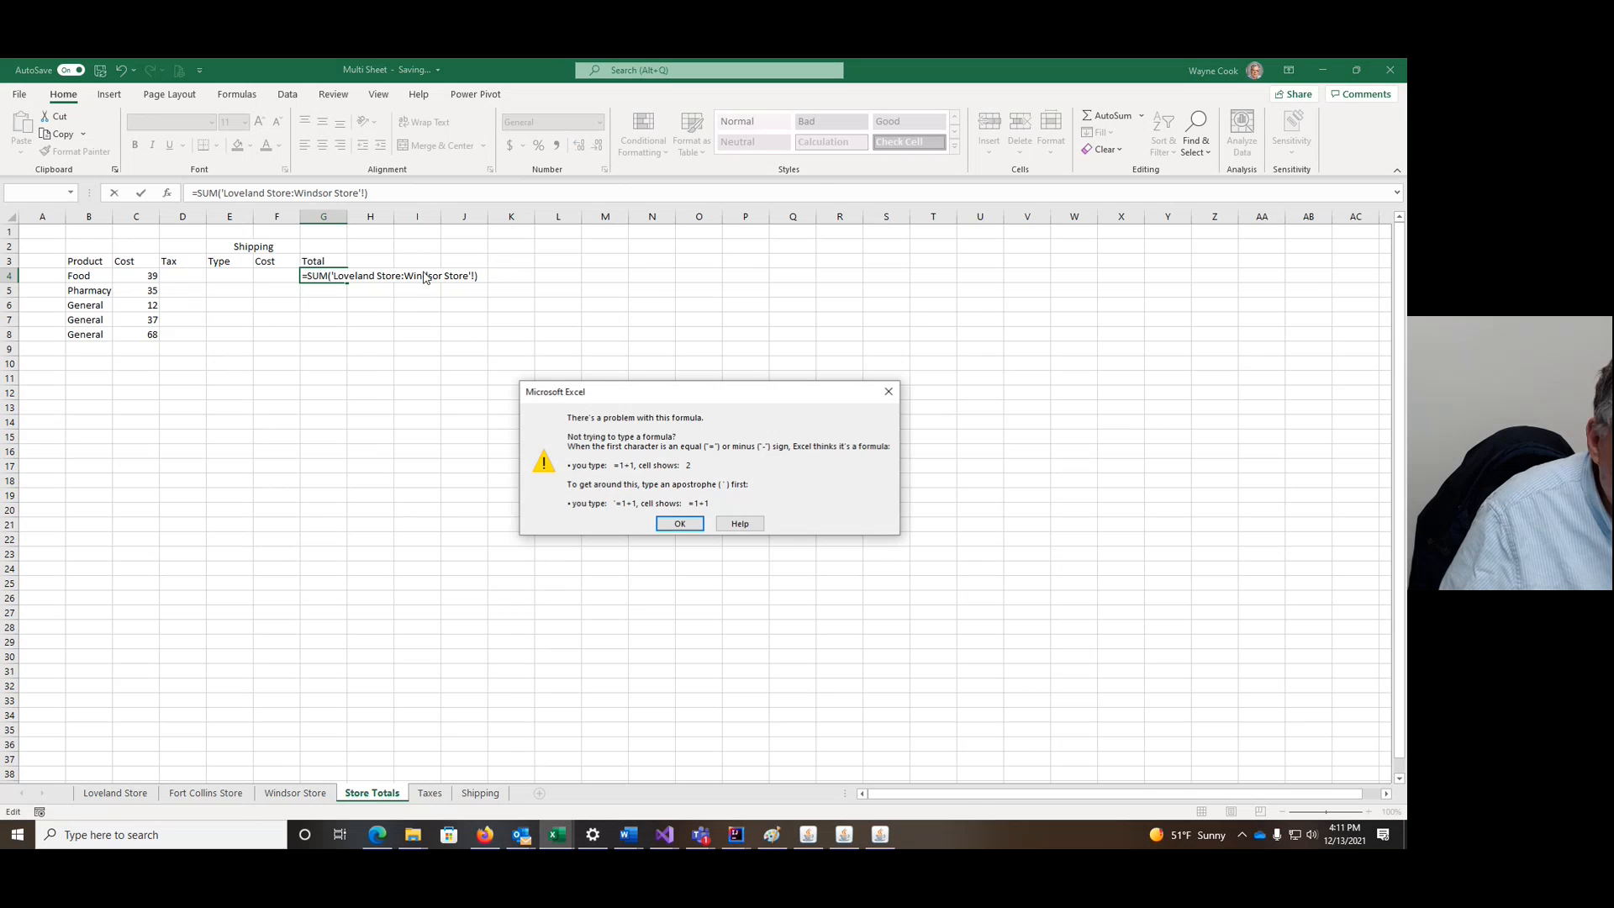
left_click(678, 525)
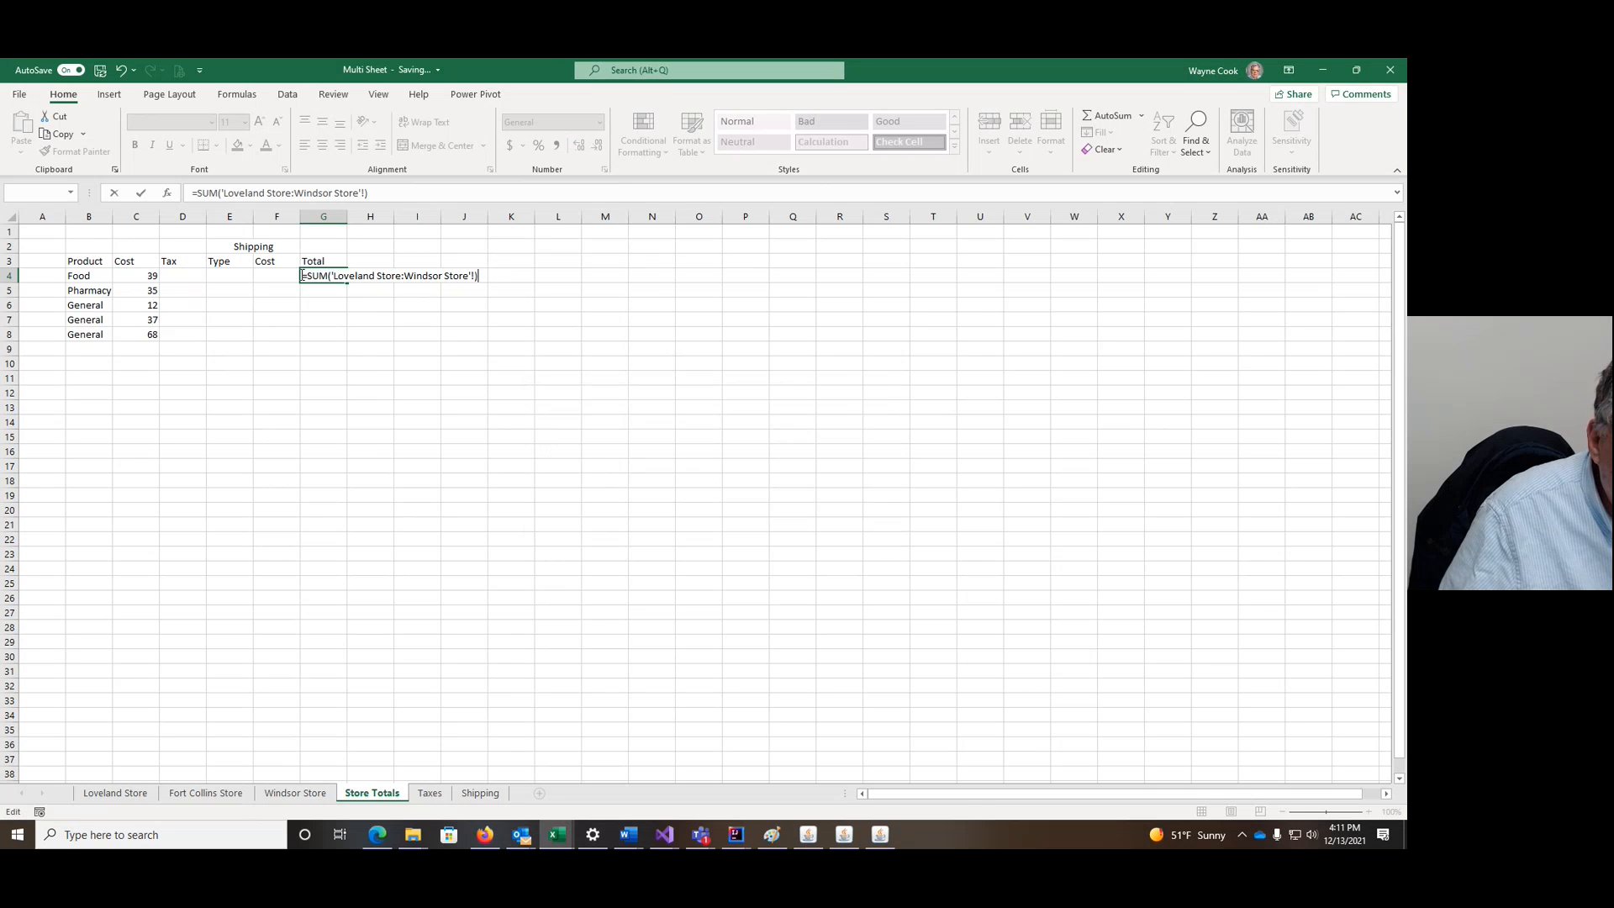
left_click_drag(308, 276, 483, 285)
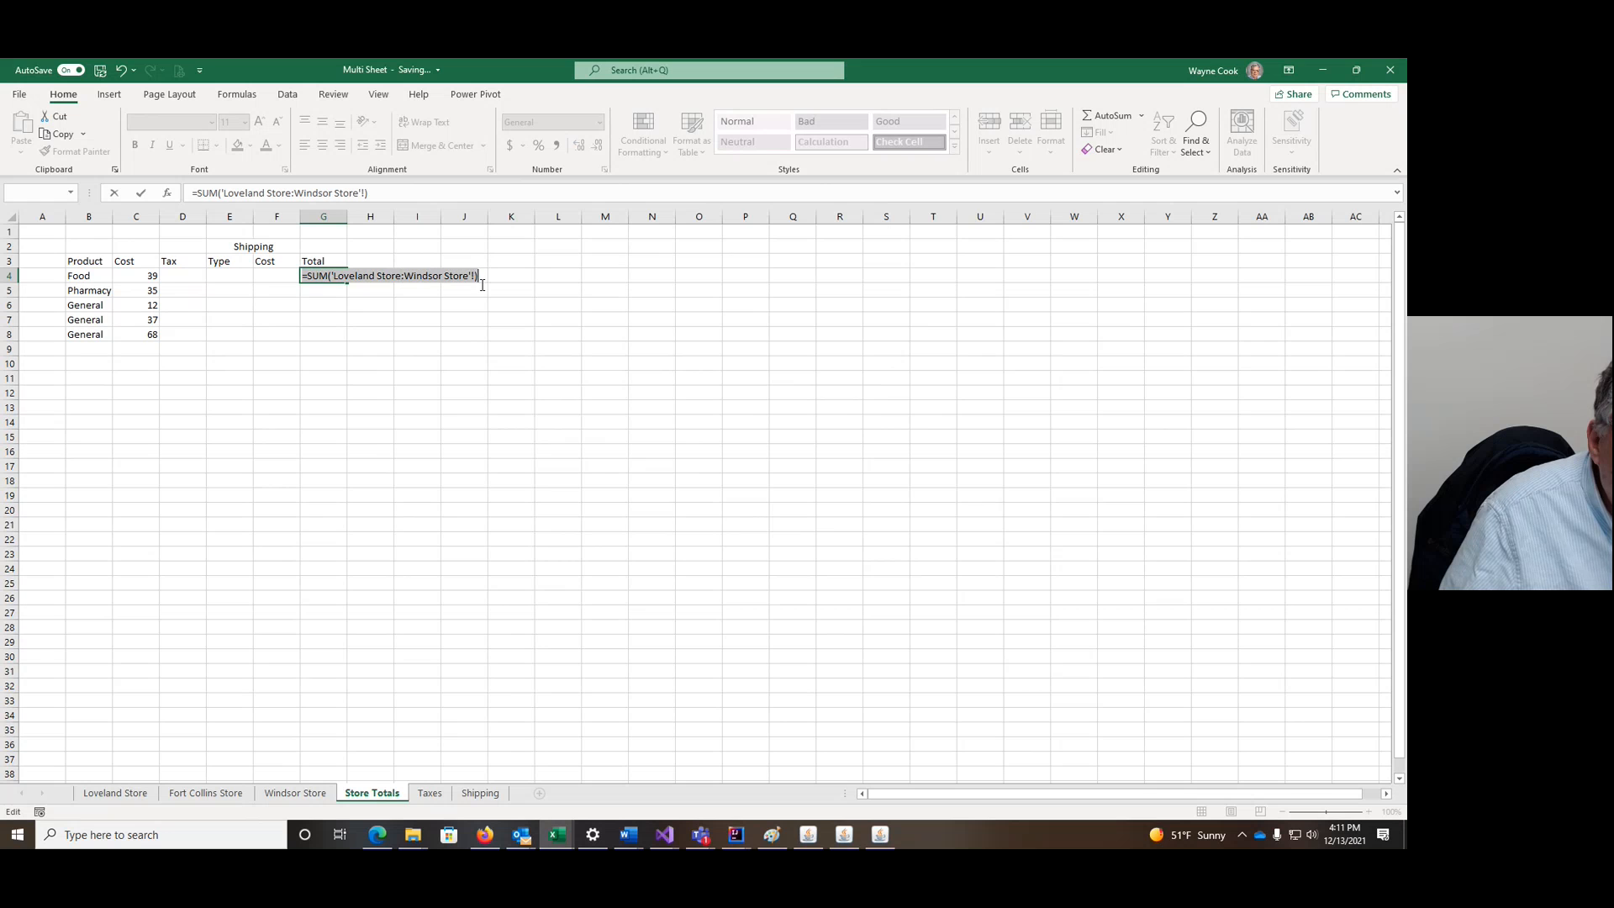
left_click(385, 277)
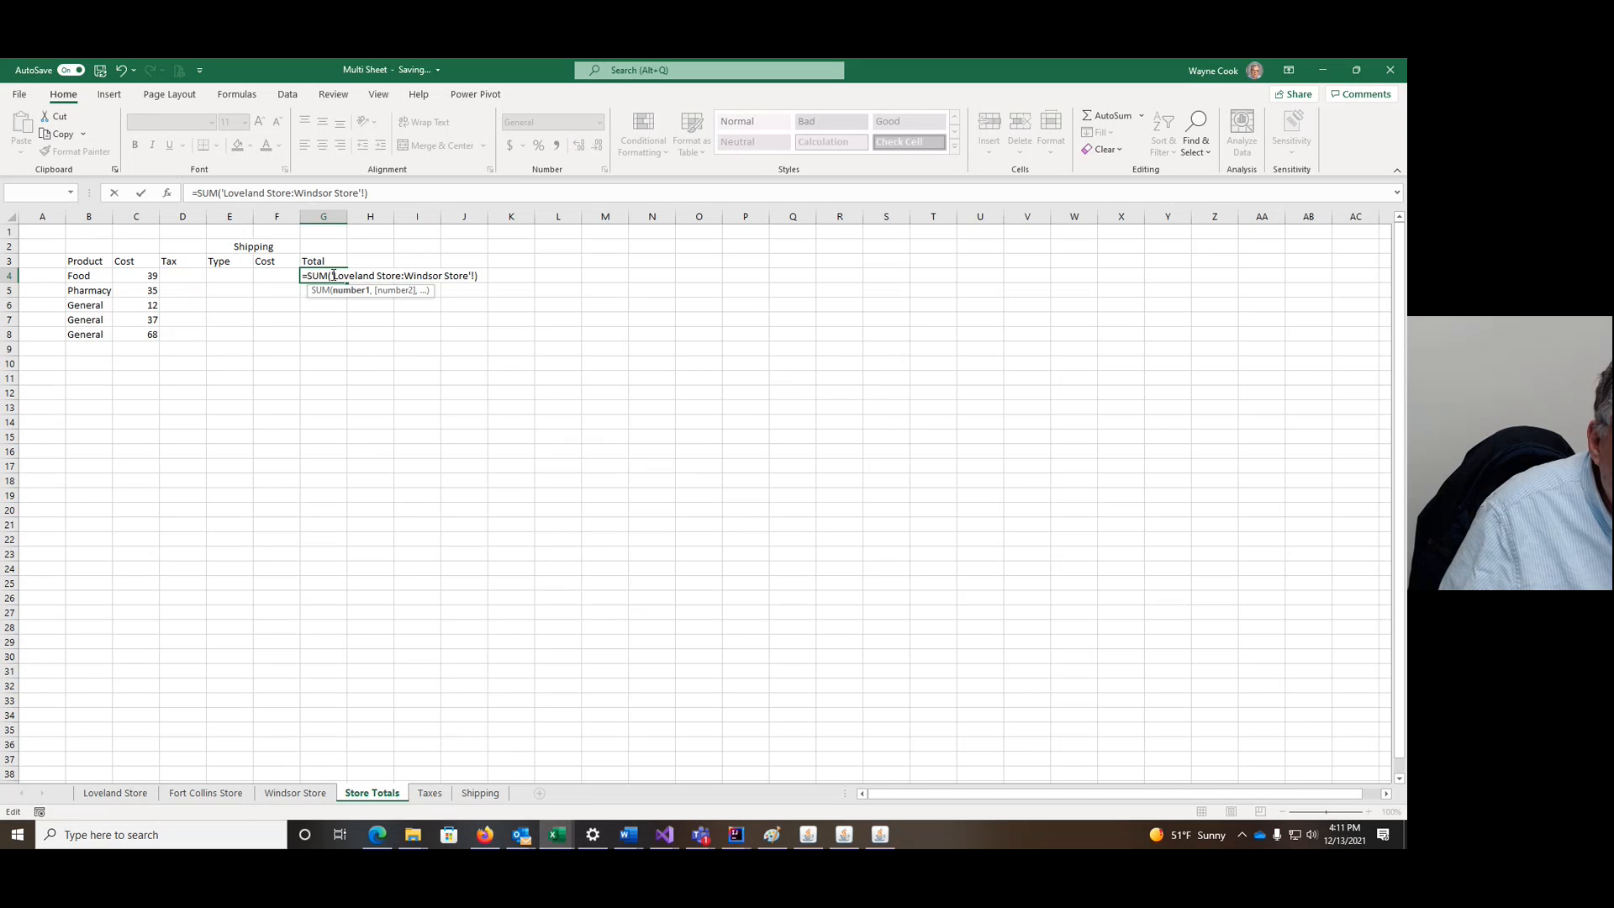
left_click_drag(331, 276, 476, 277)
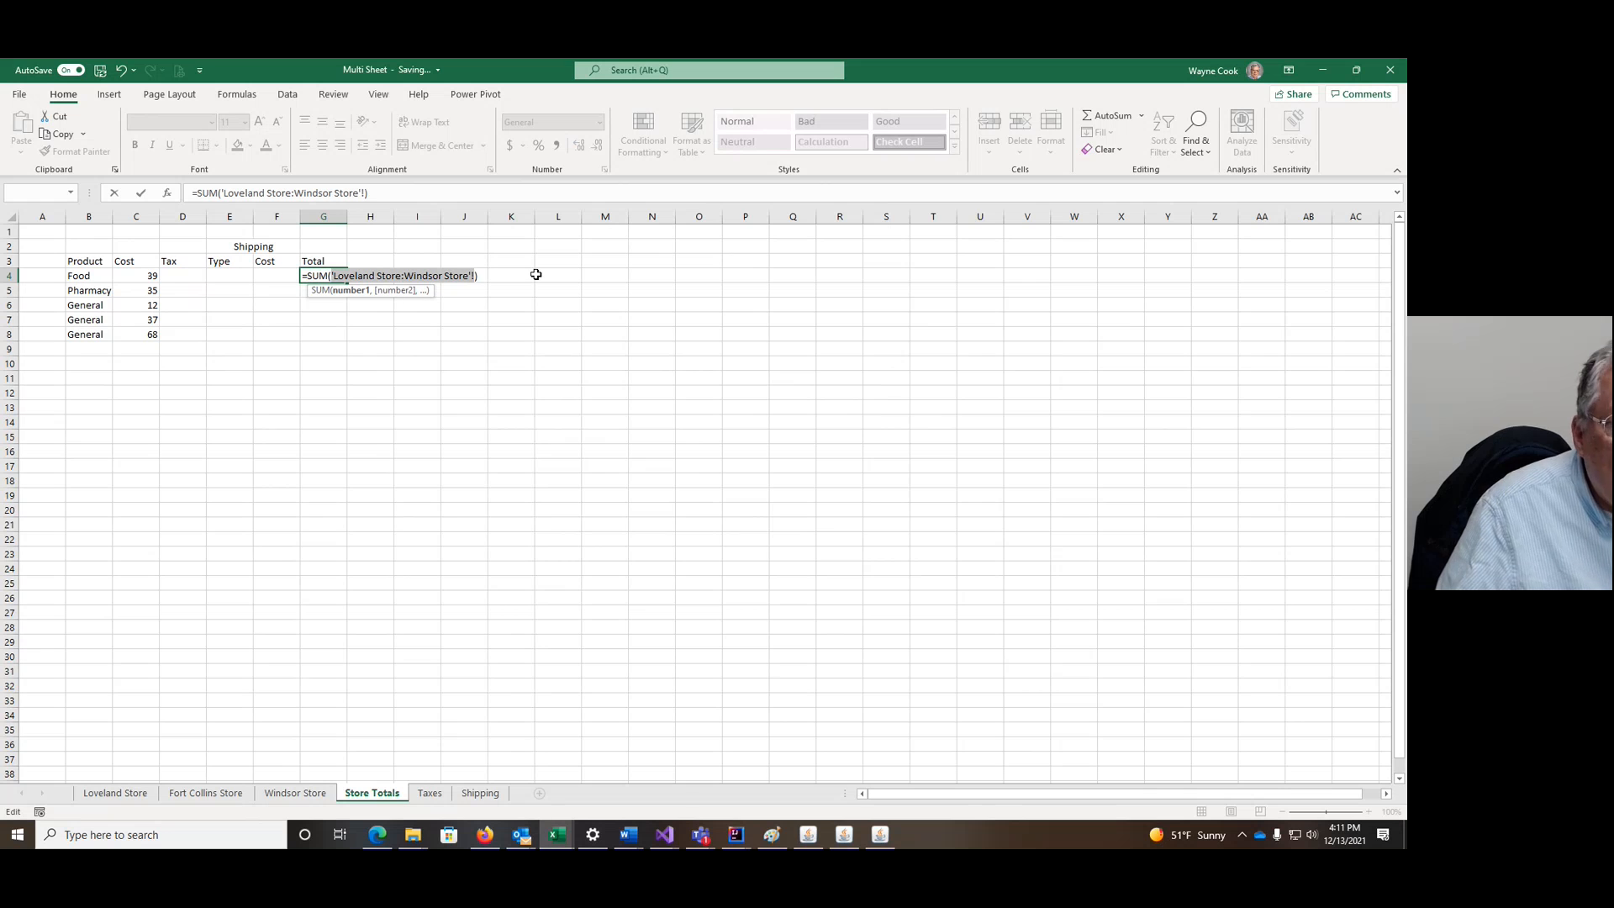
key("BackSpace")
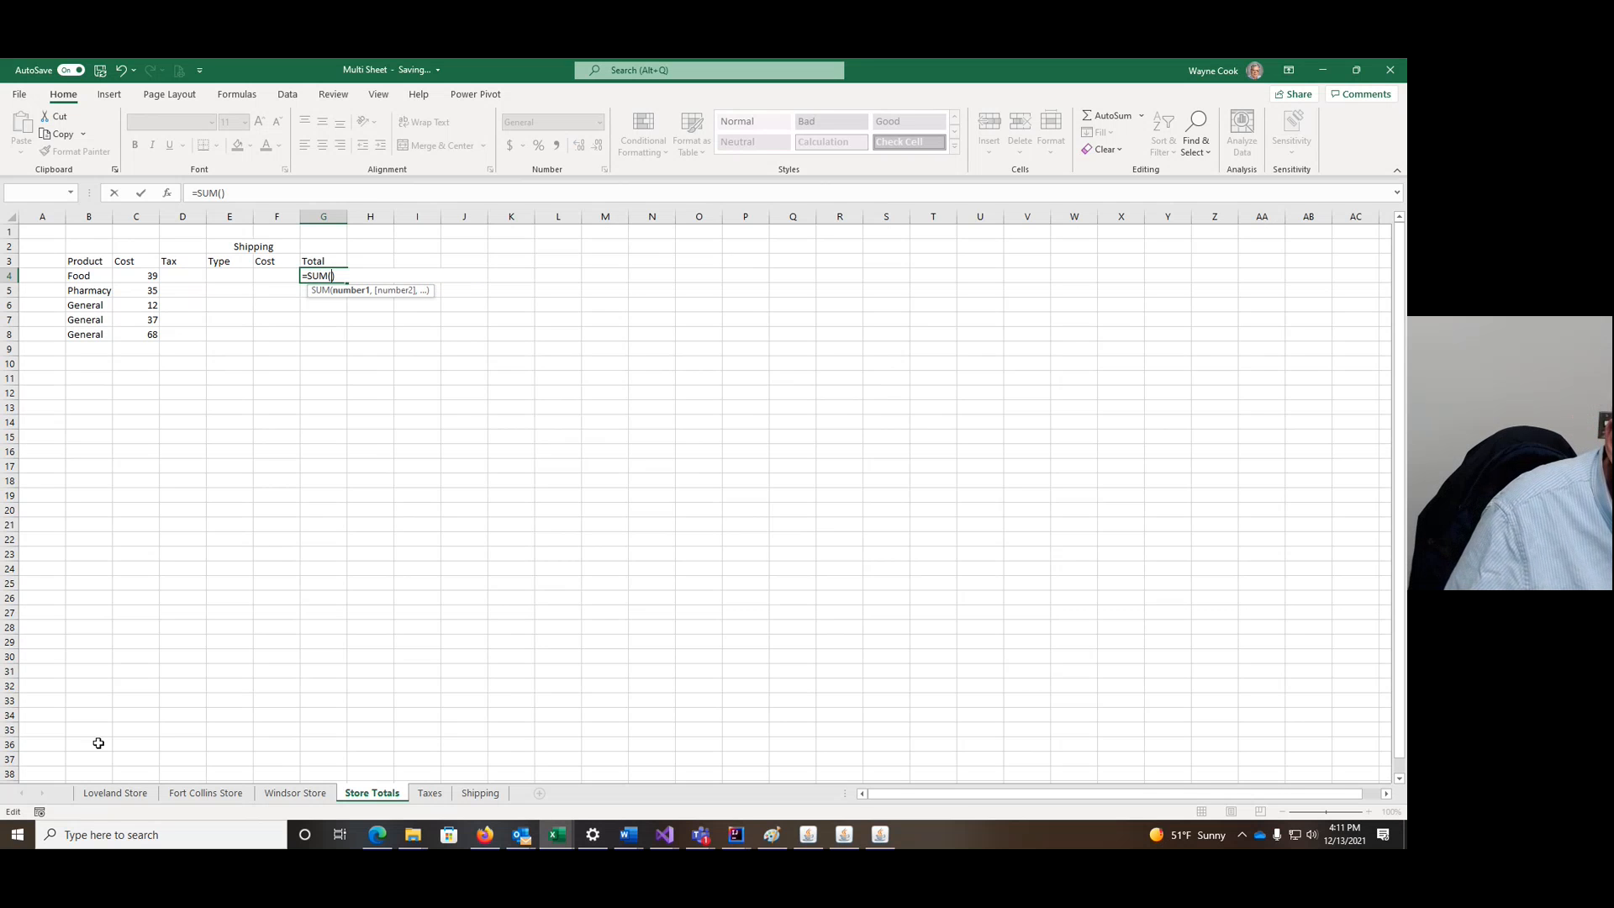
left_click(124, 795)
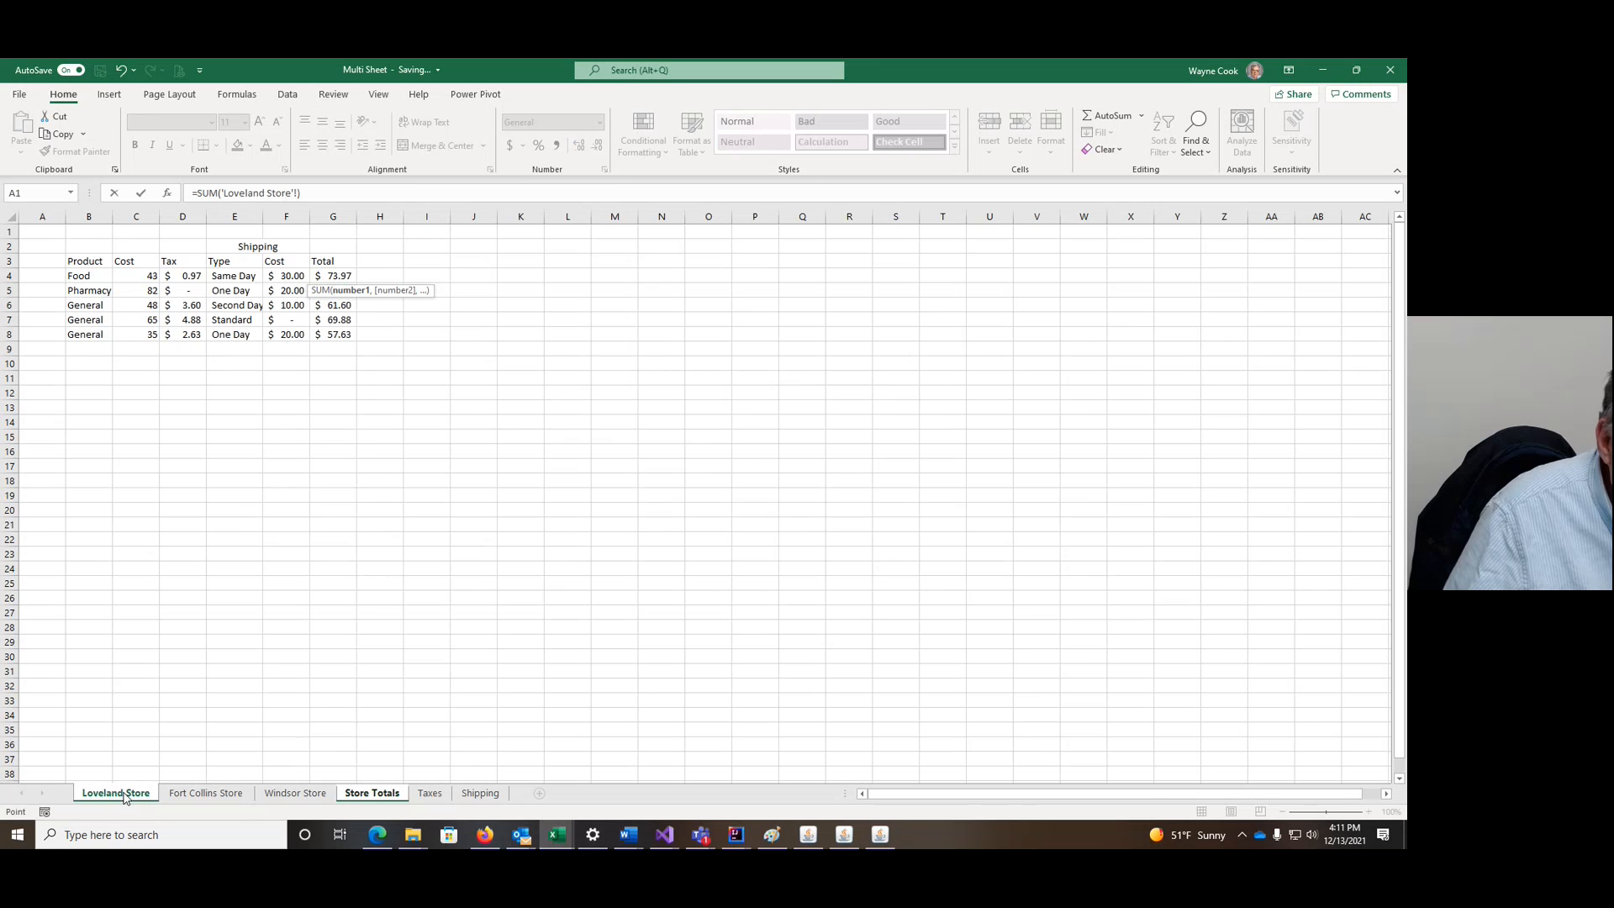
Step: Complete G4 as =SUM('Loveland Store:Windsor Store'!G4), giving 285.2975, and re-enter it
left_click(335, 277)
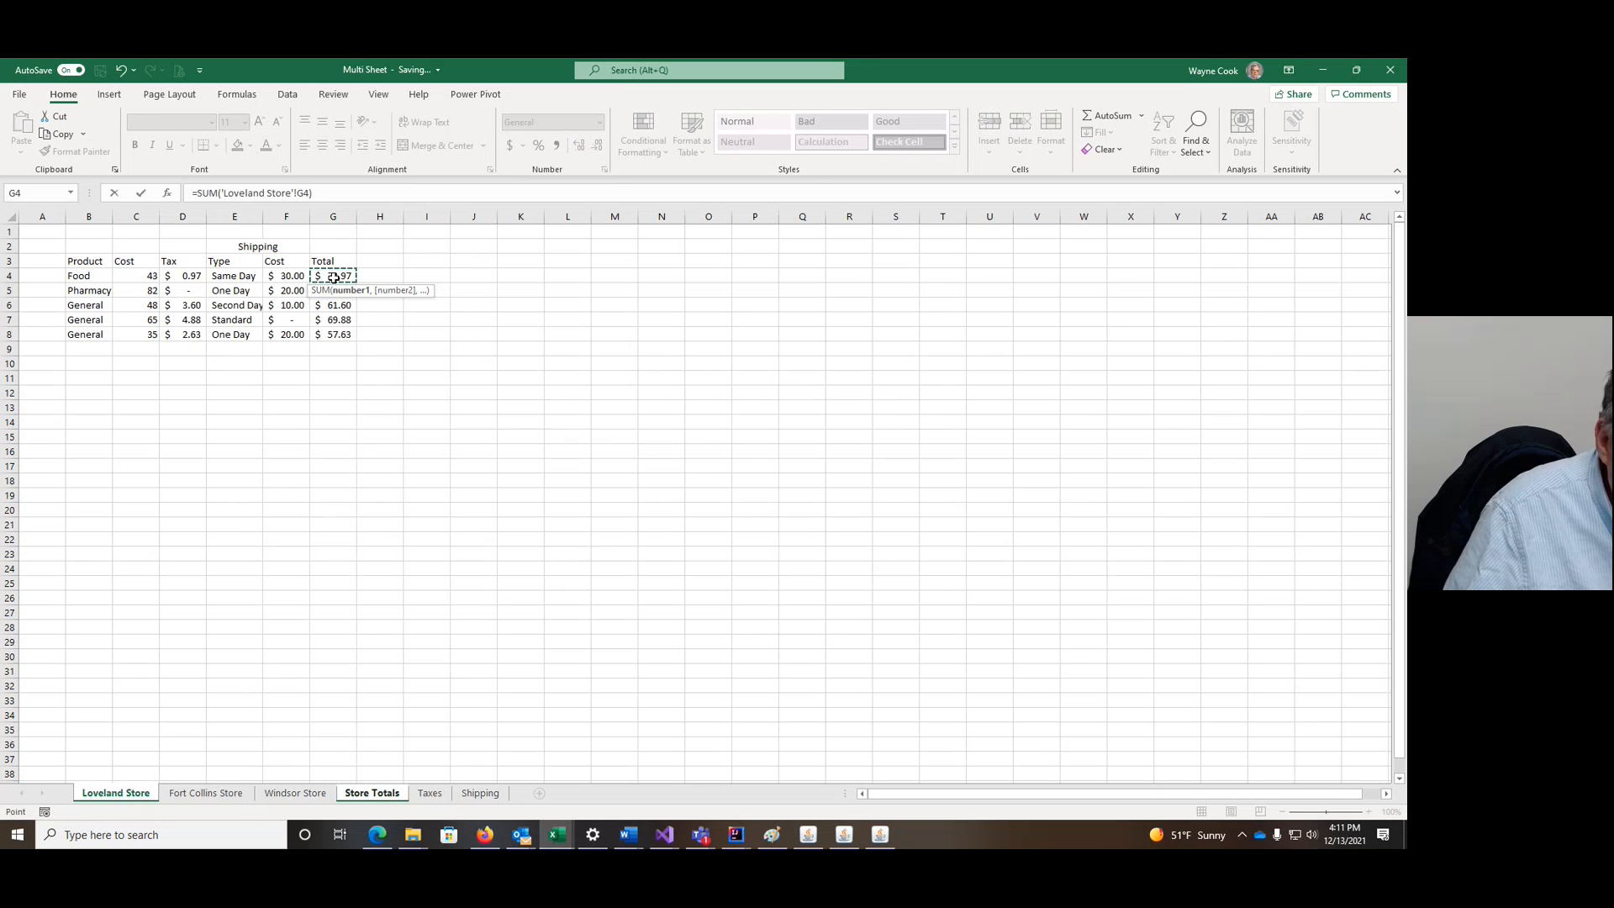
left_click(308, 795, "shift")
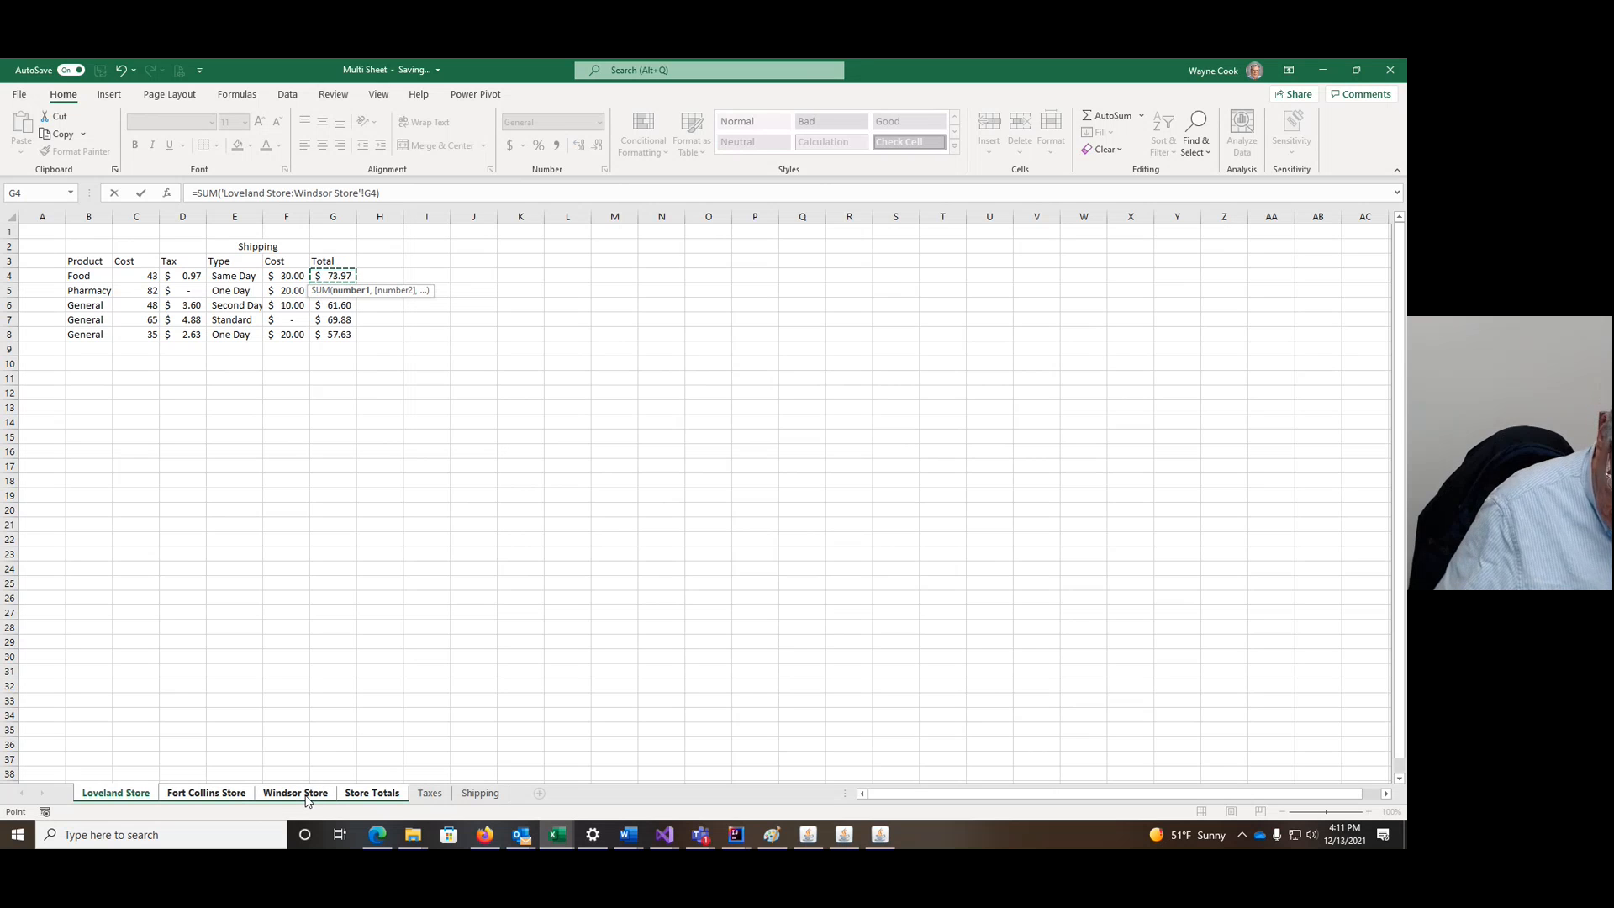
key("Return")
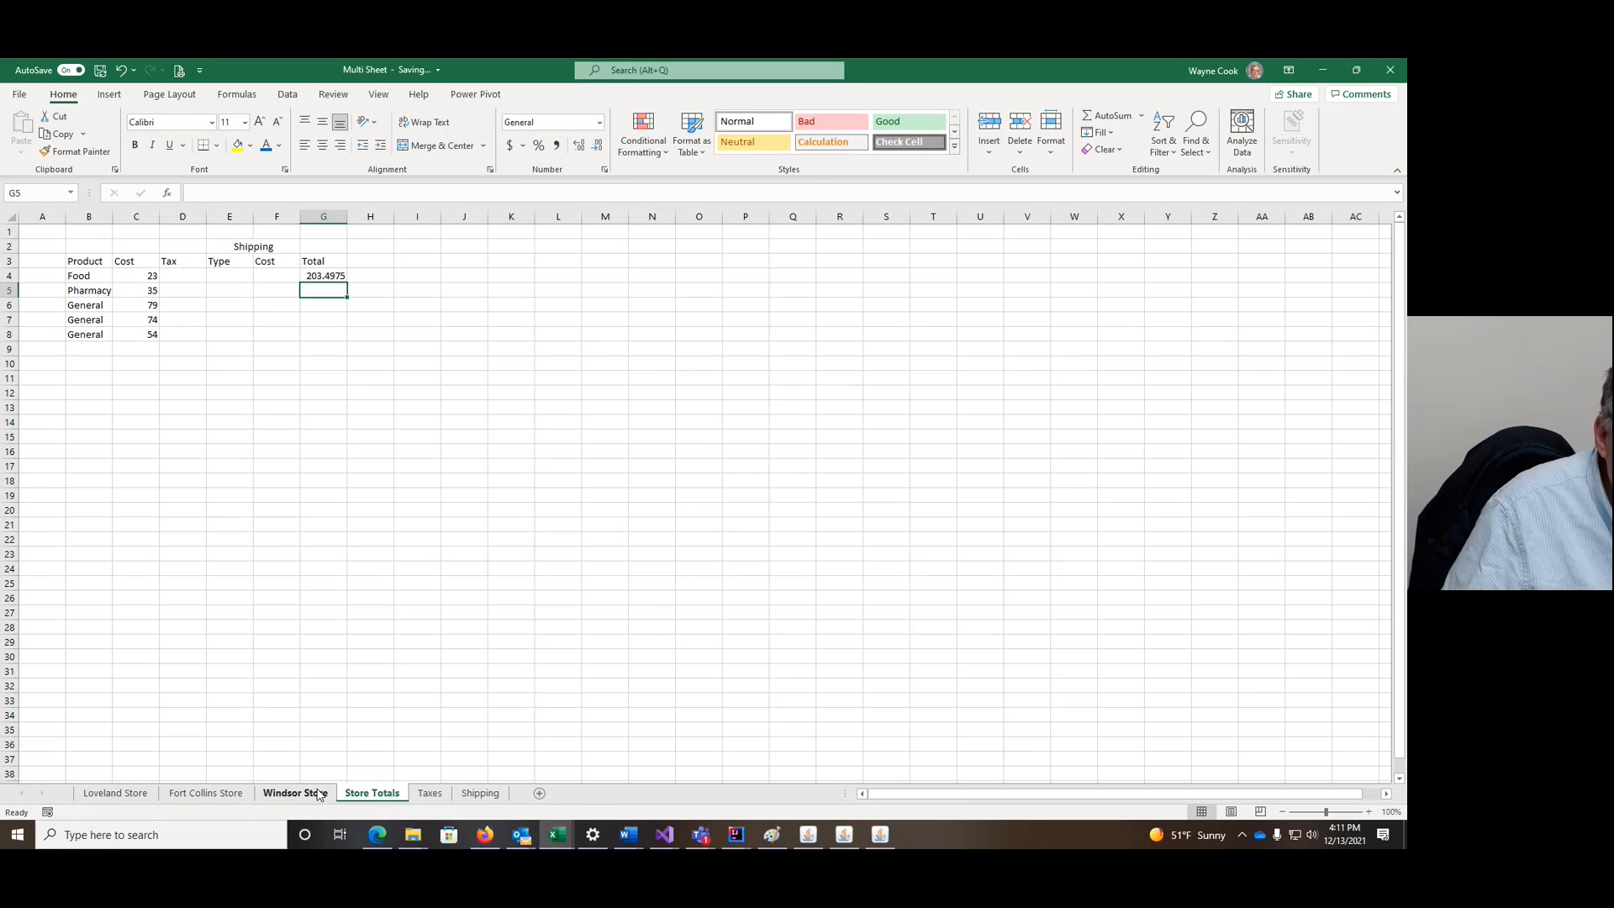
left_click(318, 275)
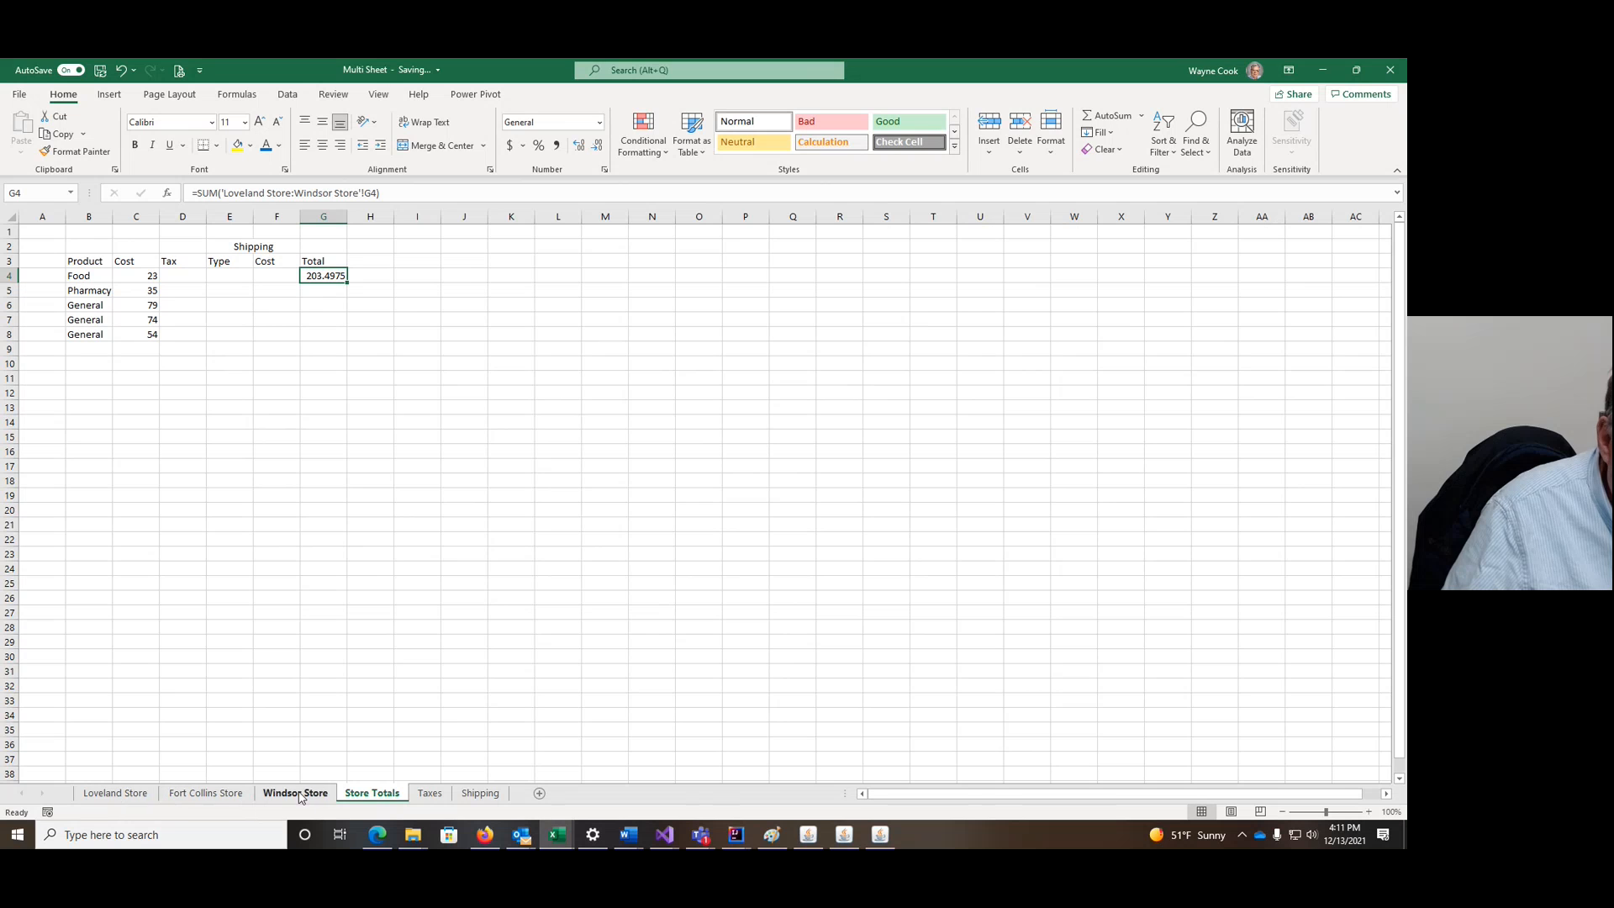
left_click(411, 191)
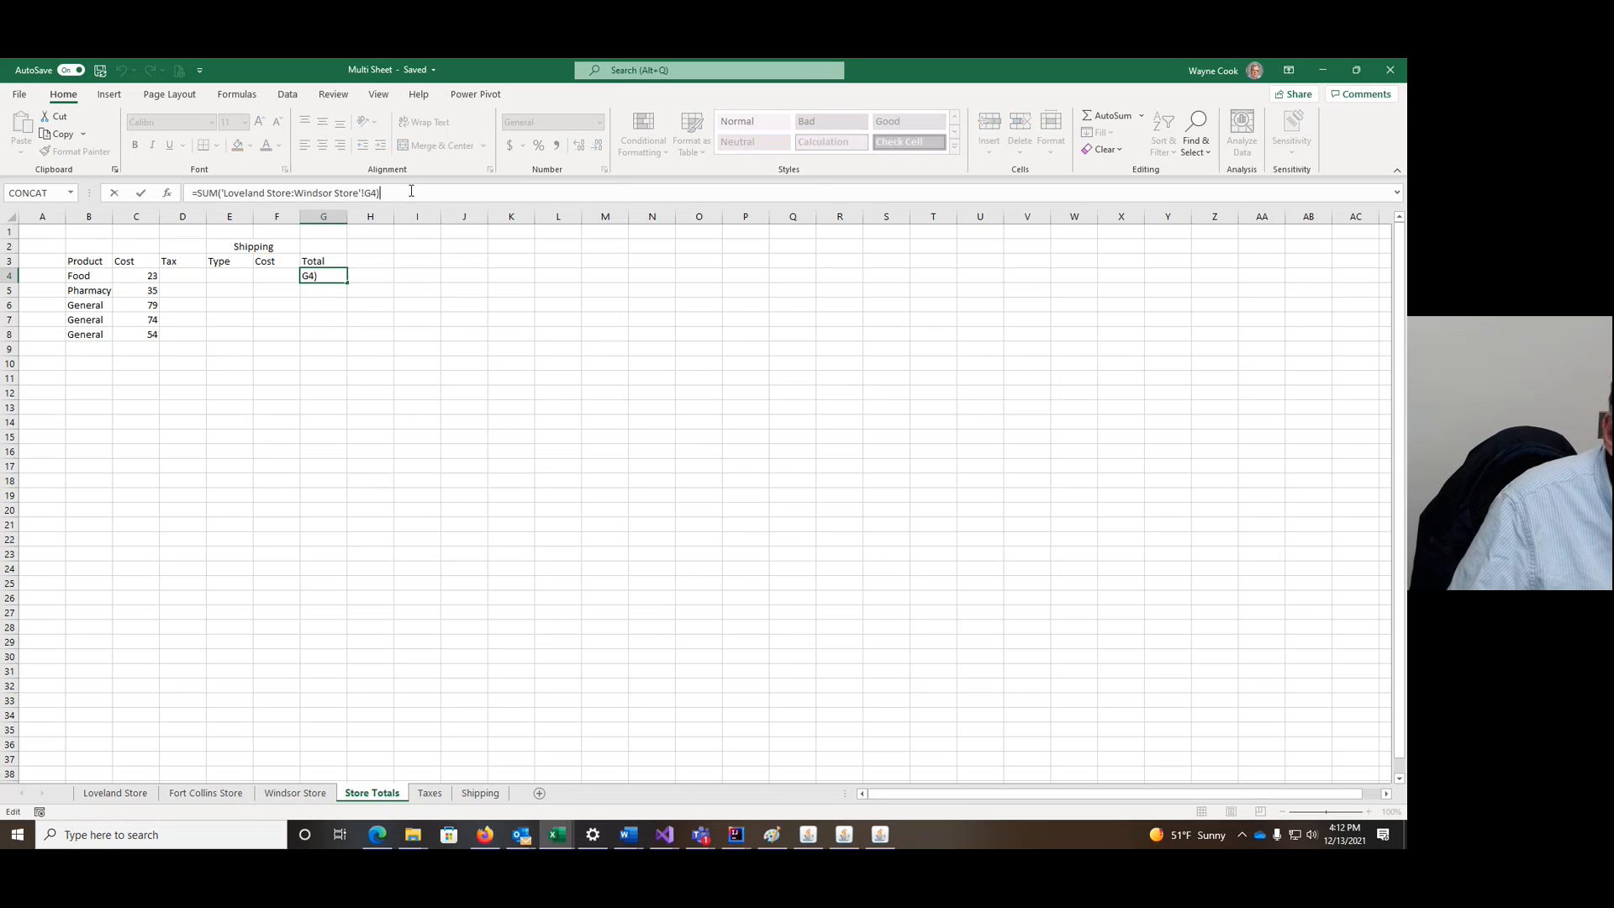
key("Return")
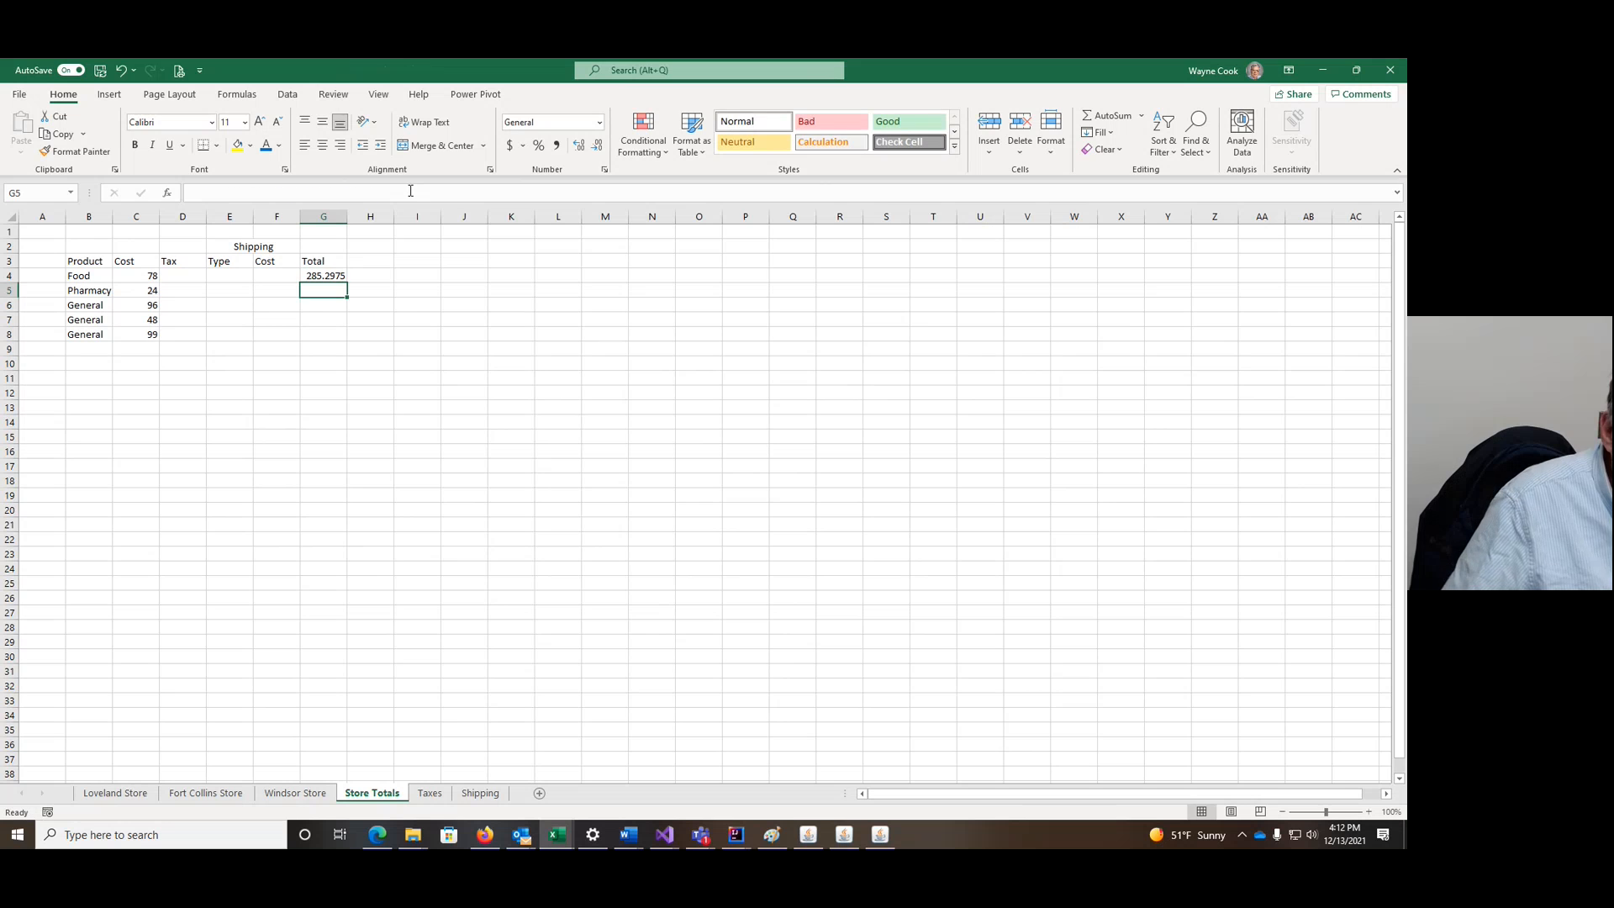
left_click(326, 278)
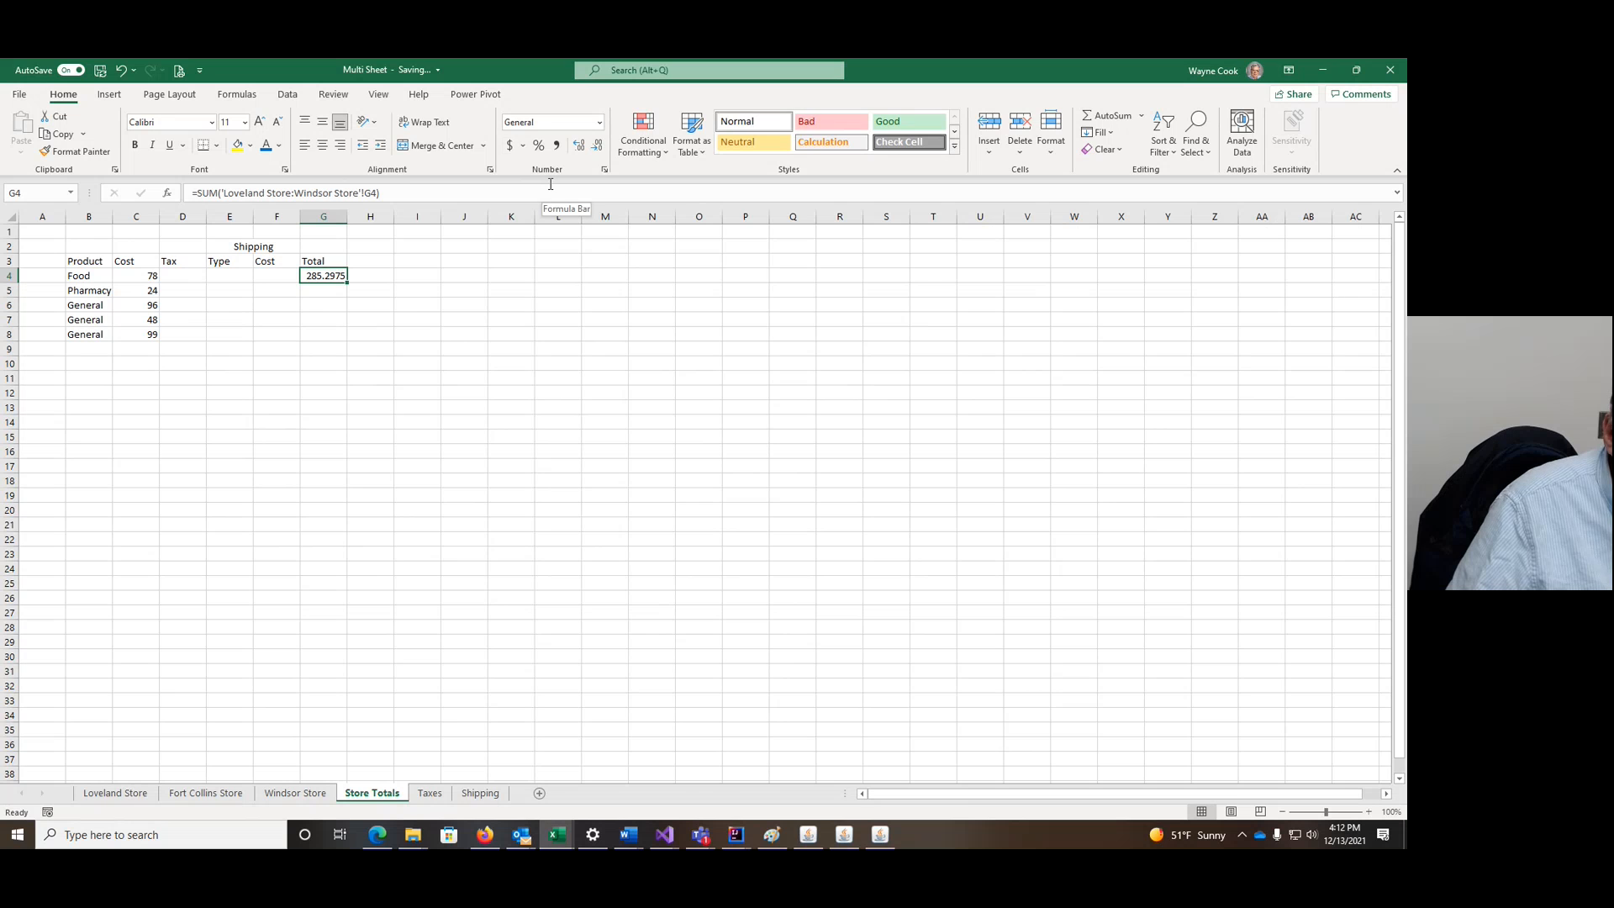
Step: Apply Accounting format to Store Totals G4 and fill it down to G8
left_click(511, 144)
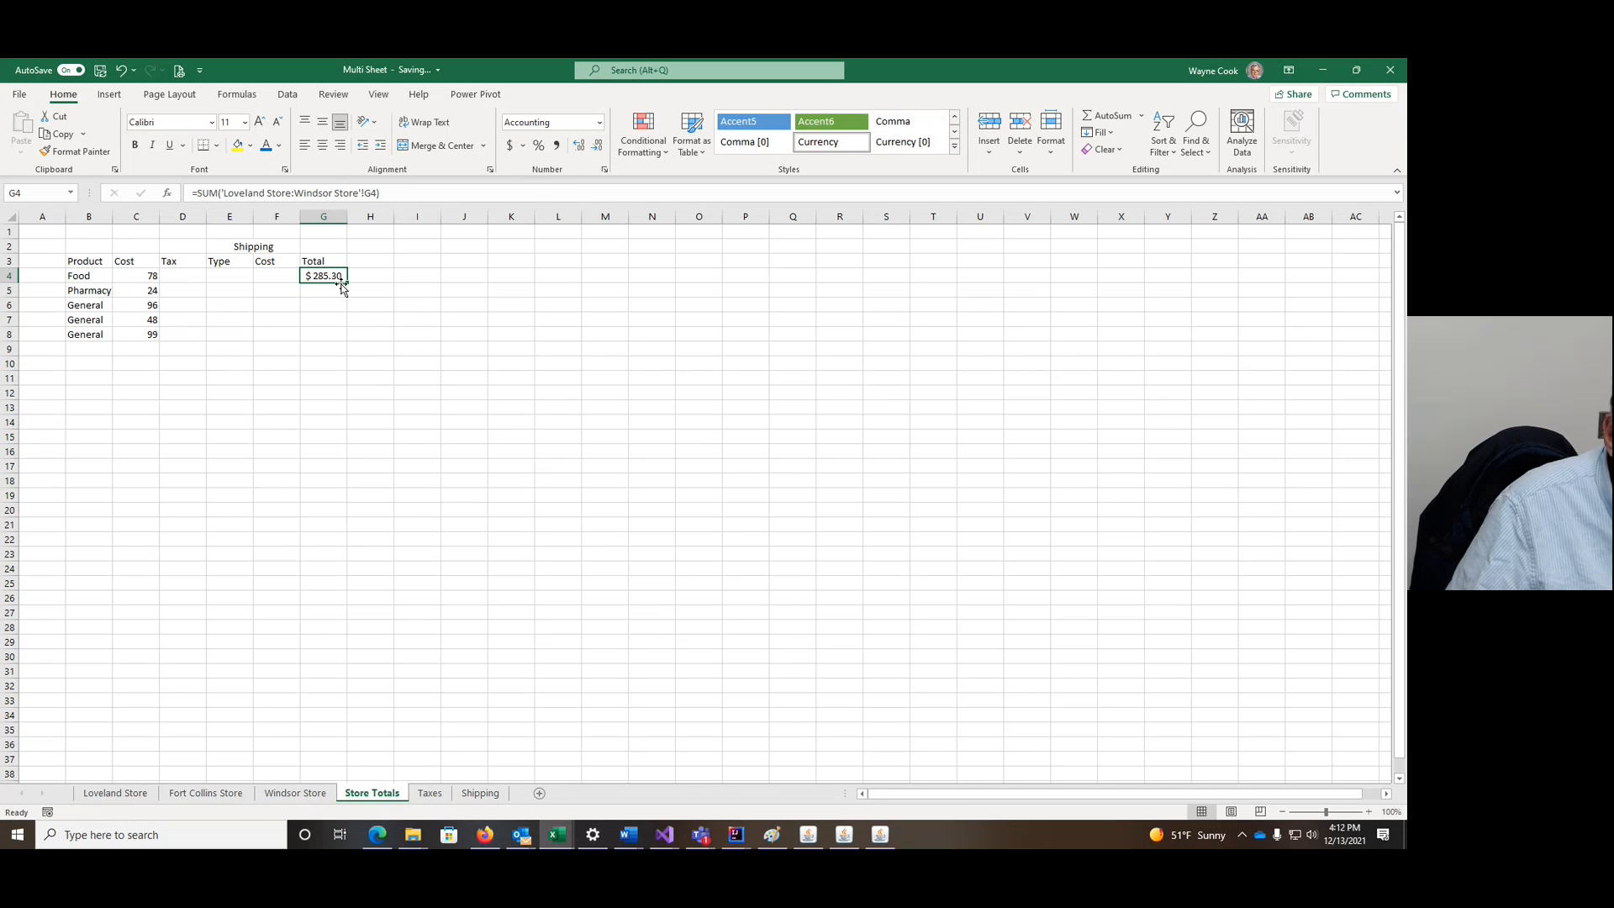
left_click_drag(348, 282, 343, 339)
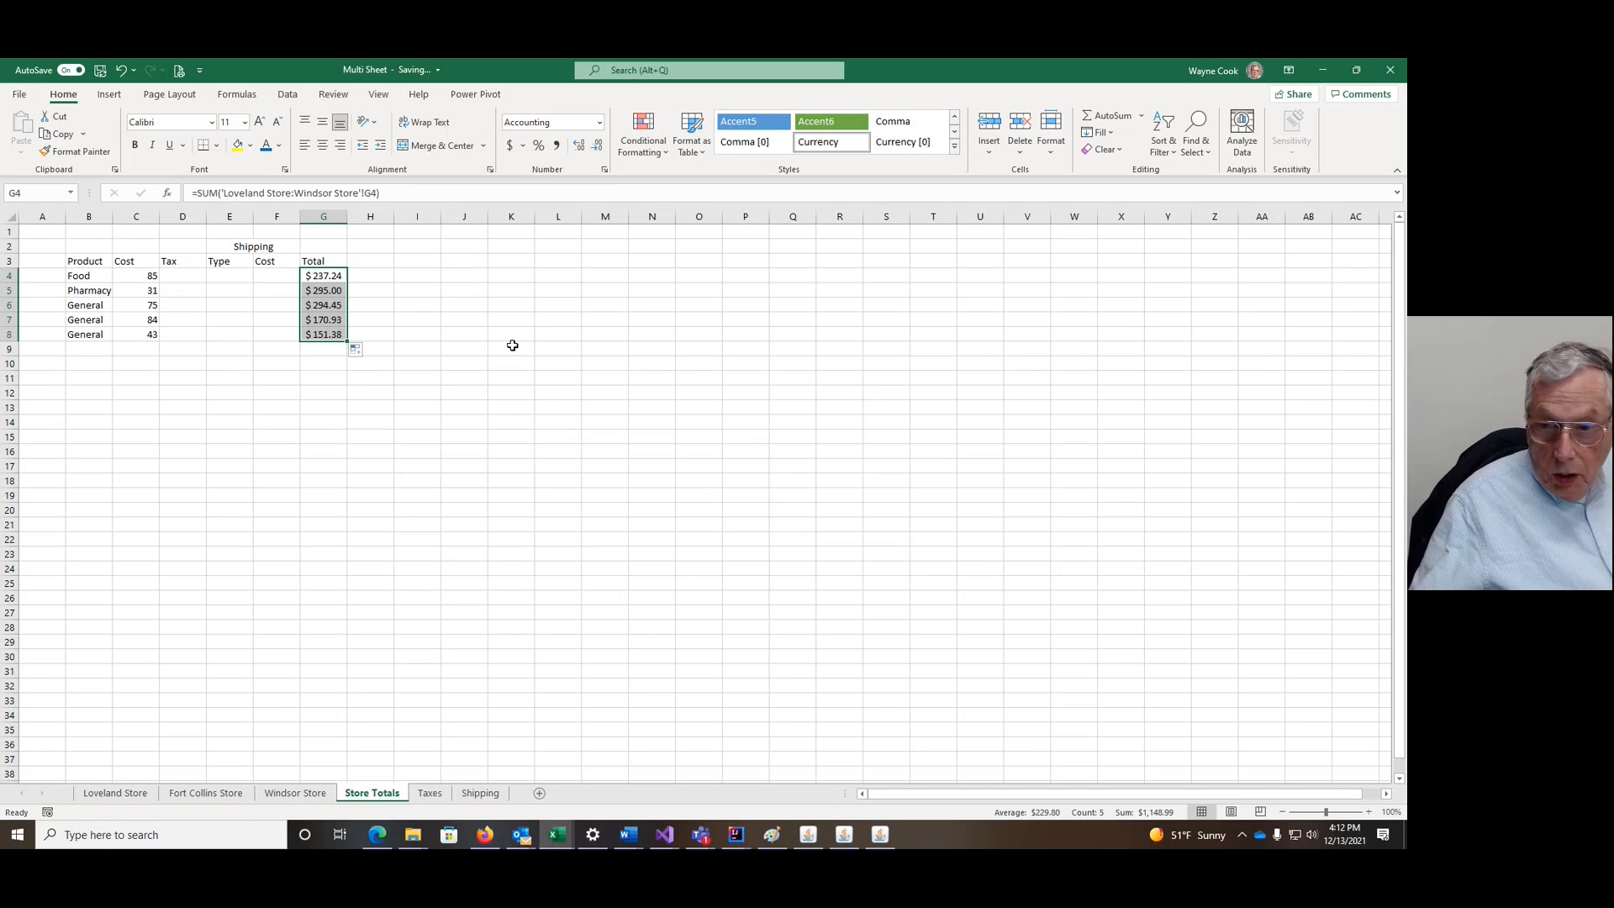
left_click(1333, 797)
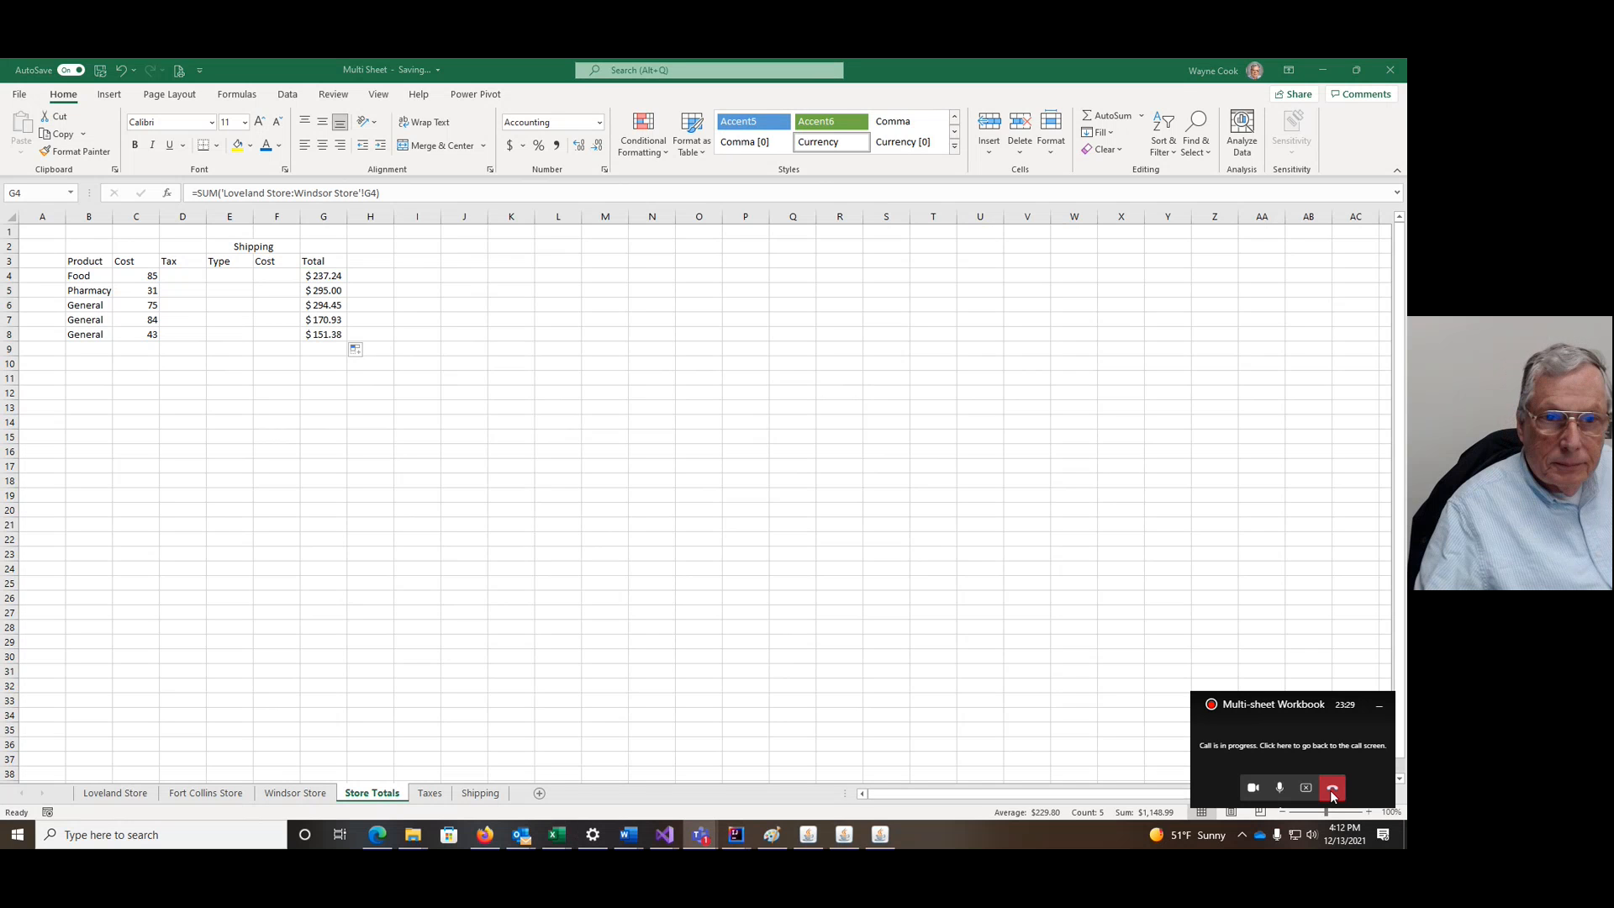